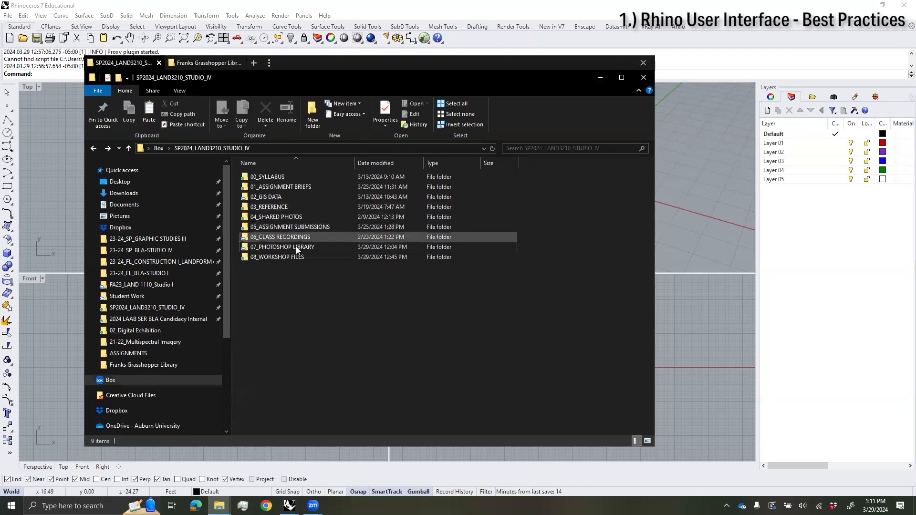
Step: Look through the 08_WORKSHOP FILES and 07_PHOTOSHOP LIBRARY folders for the shared course files, and return to Rhino
{"action": "double_click", "coordinate": [290, 257]}
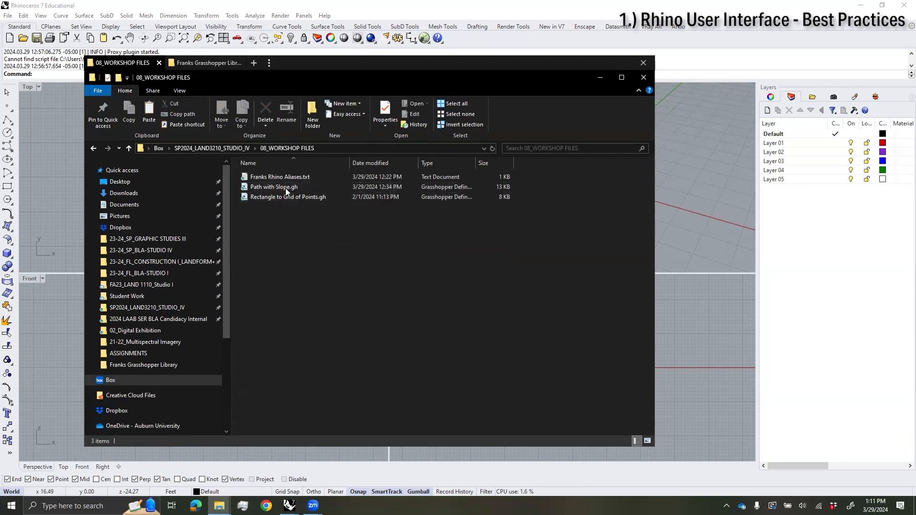
{"action": "left_click", "coordinate": [212, 148]}
{"action": "double_click", "coordinate": [285, 243]}
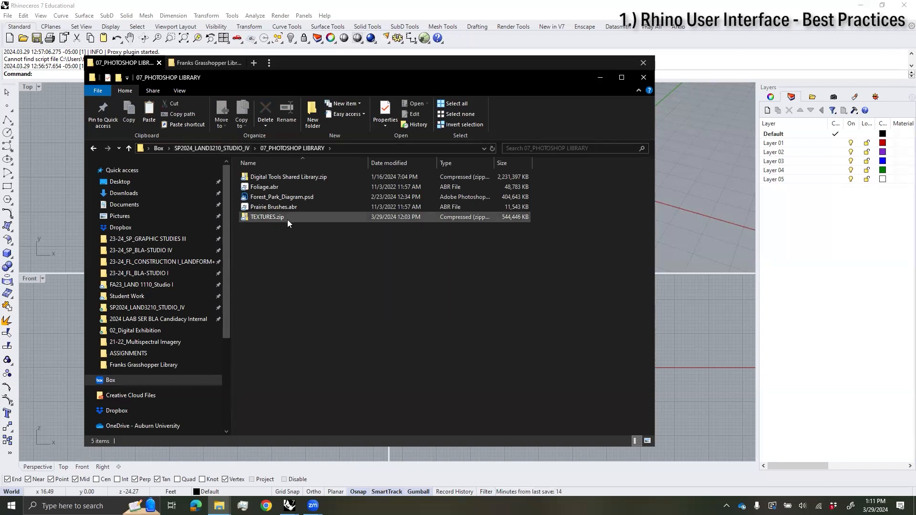
{"action": "left_click", "coordinate": [597, 80]}
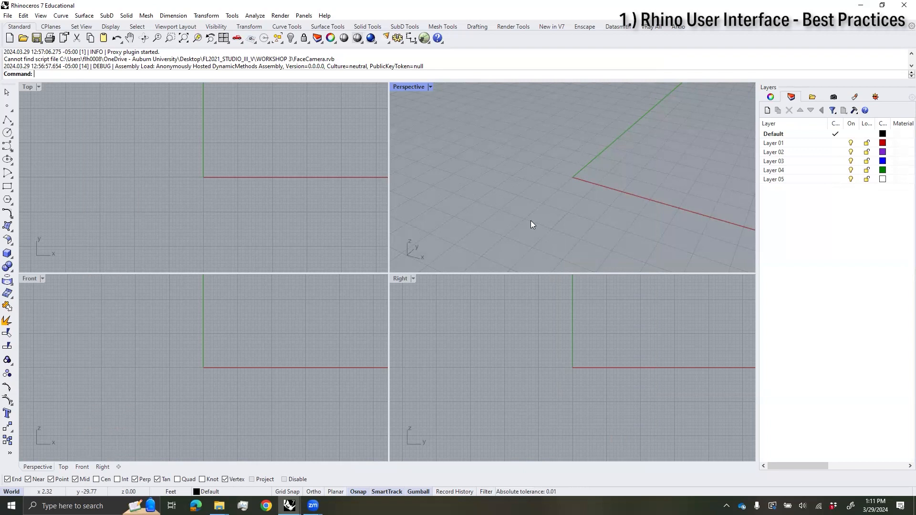
Step: Purge unused block definitions, layers, materials and textures from the document
{"action": "type", "text": "Purge"}
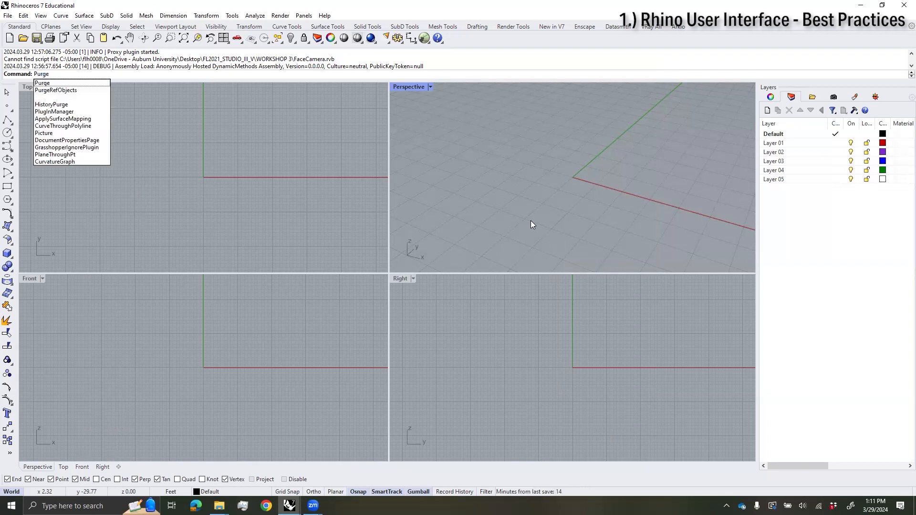
{"action": "key", "text": "Return"}
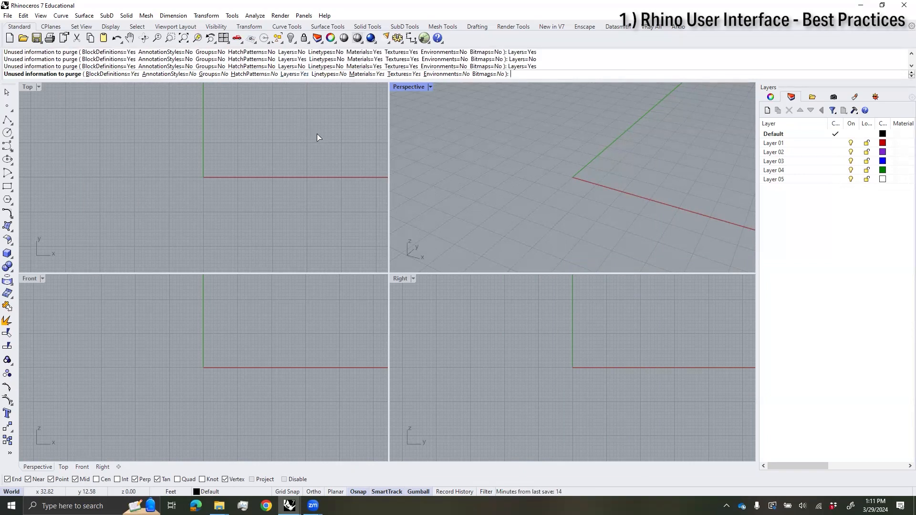
{"action": "key", "text": "Return"}
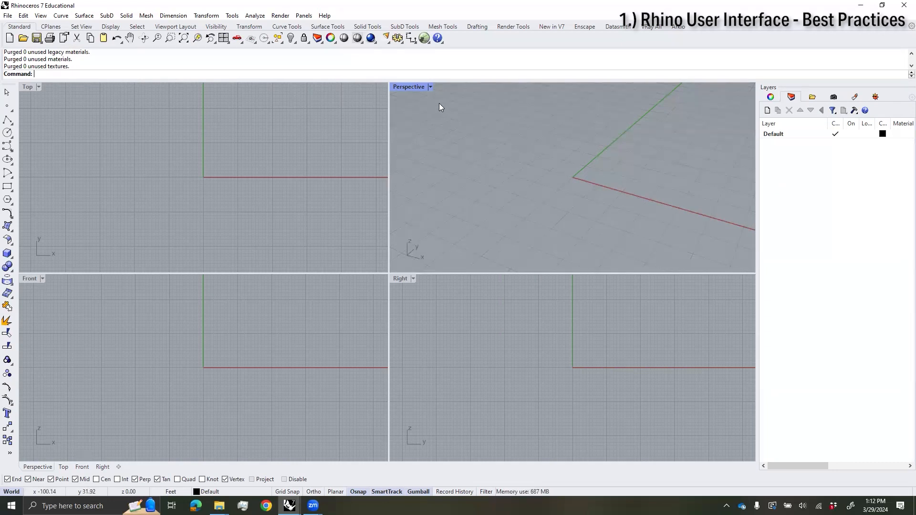
Step: Import the command aliases from the Rhino aliases text file in the WORKSHOP folder
{"action": "left_click", "coordinate": [397, 43]}
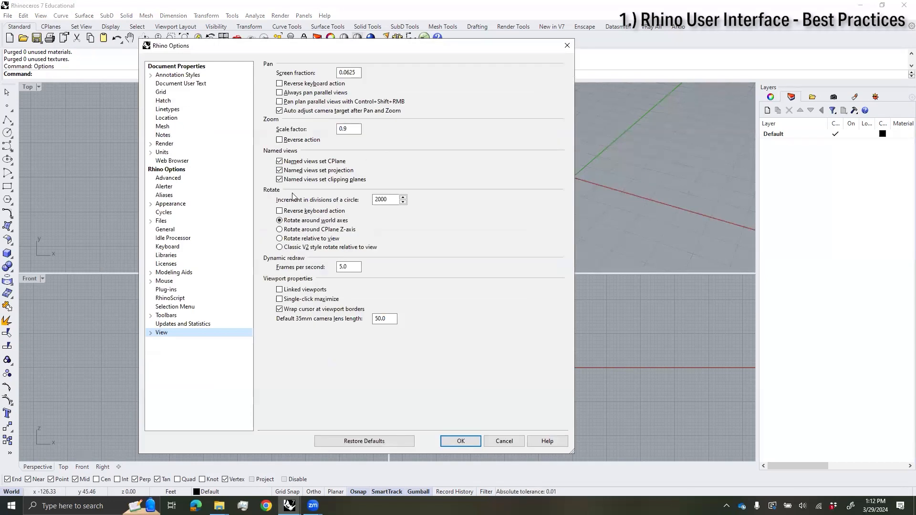
{"action": "left_click", "coordinate": [168, 196]}
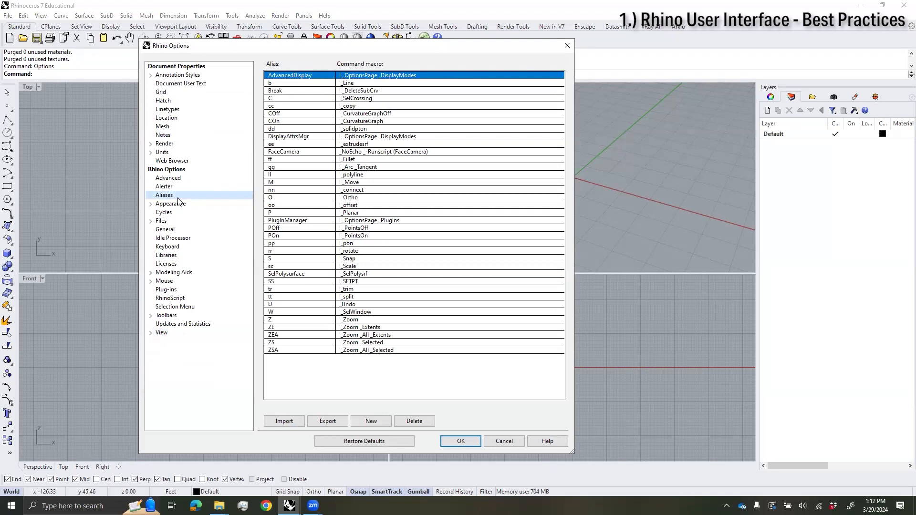
{"action": "left_click", "coordinate": [284, 421]}
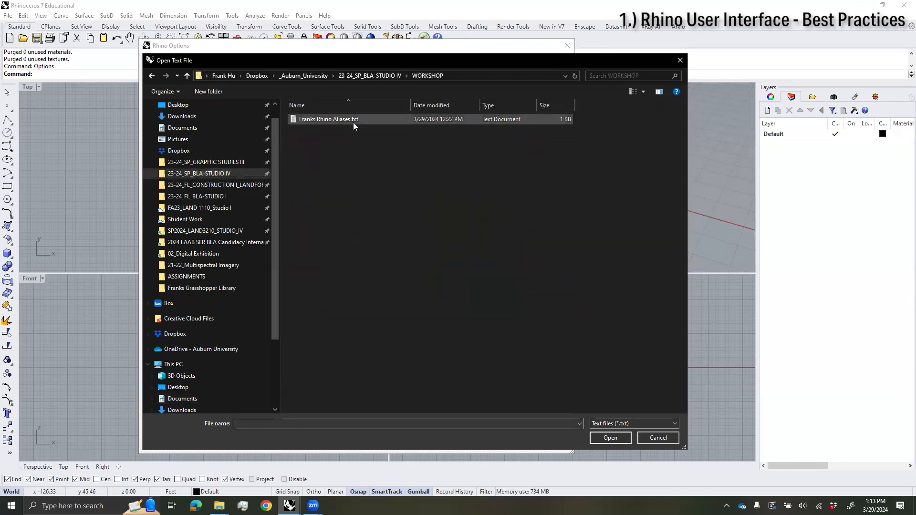
{"action": "left_click", "coordinate": [353, 120]}
{"action": "left_click", "coordinate": [610, 438]}
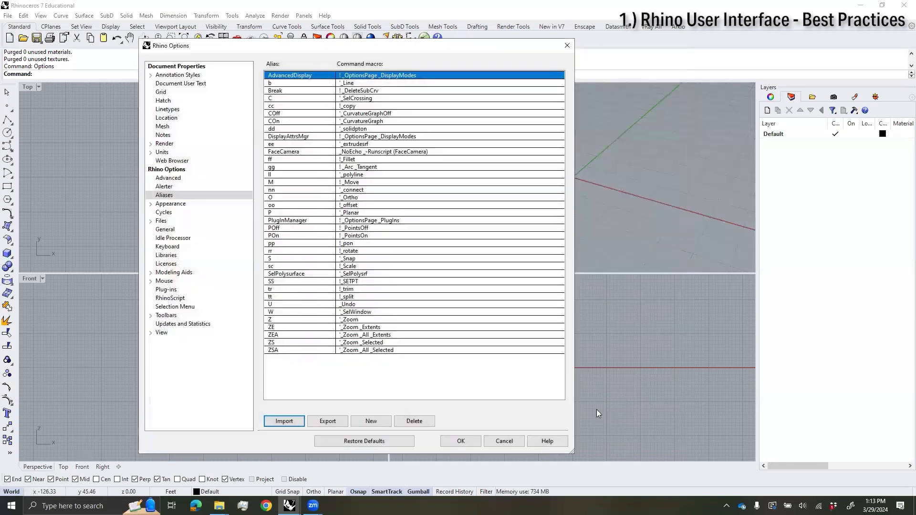
Step: Review the alias list, including the cc, dd, ee and ff entries, and accept the Rhino options
{"action": "left_click", "coordinate": [399, 277]}
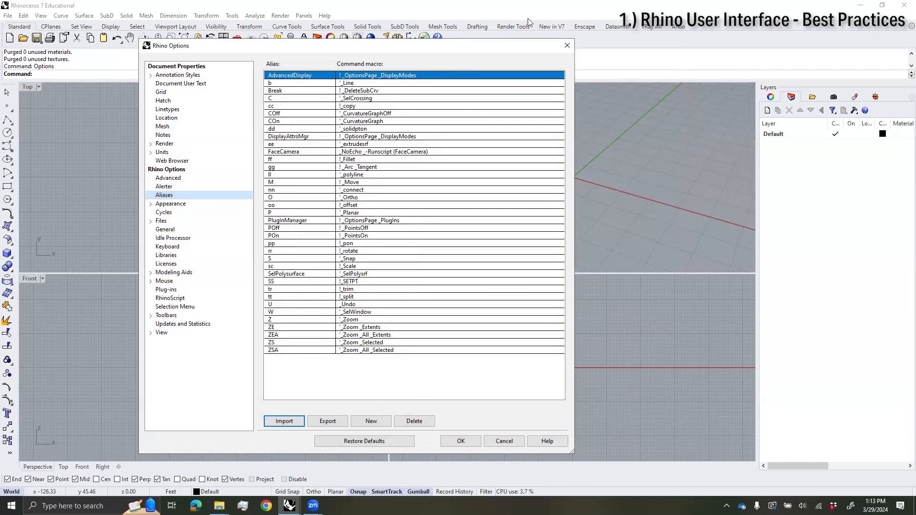
{"action": "left_click_drag", "start_coordinate": [528, 22], "coordinate": [529, 22]}
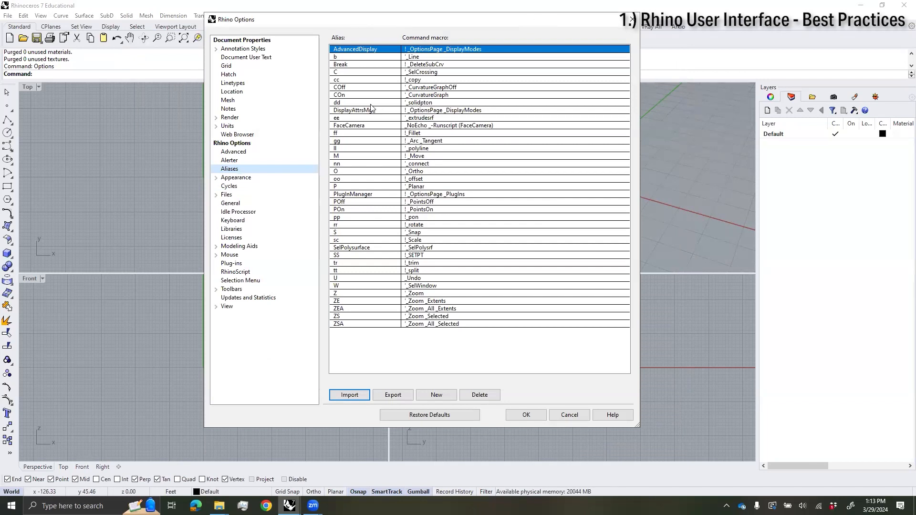
{"action": "double_click", "coordinate": [365, 79]}
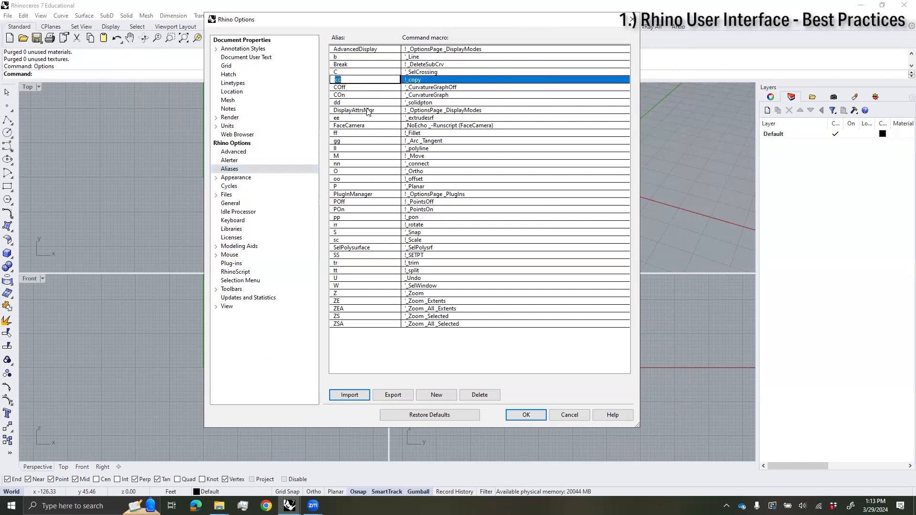
{"action": "left_click", "coordinate": [367, 103]}
{"action": "left_click", "coordinate": [369, 118]}
{"action": "left_click", "coordinate": [370, 134]}
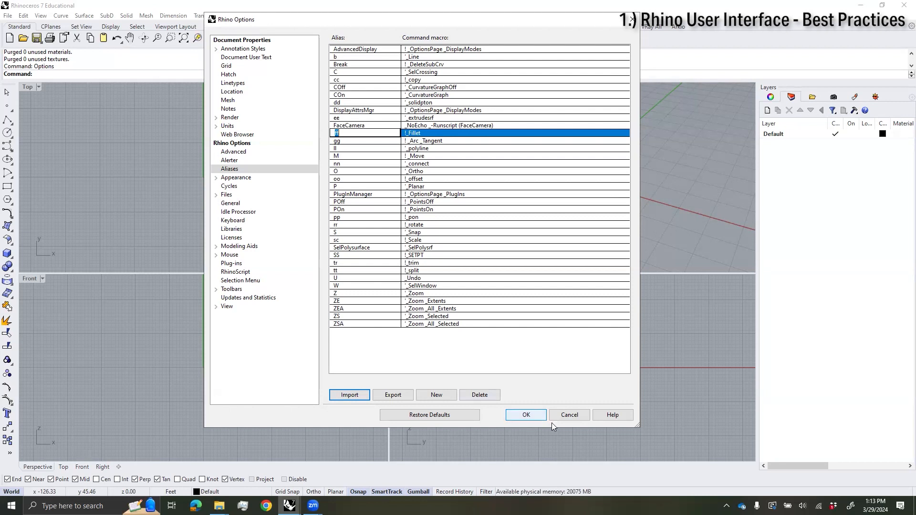
{"action": "left_click", "coordinate": [526, 415]}
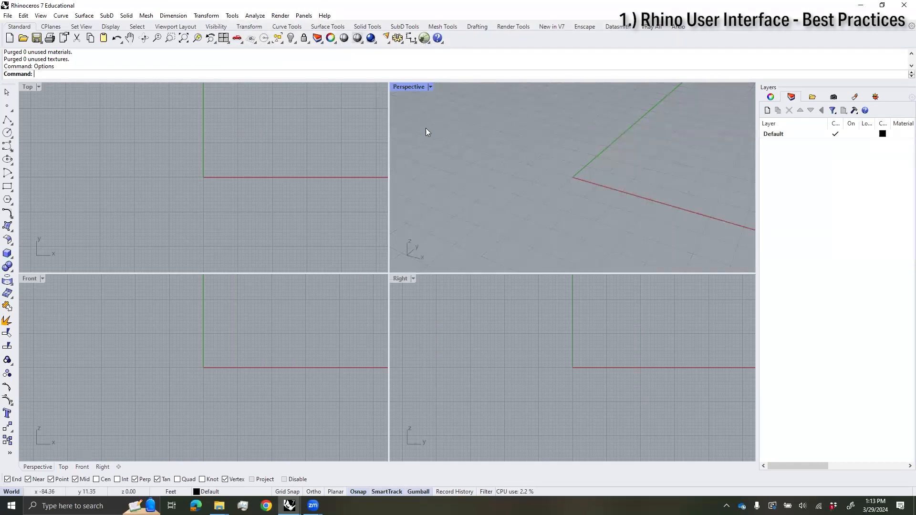
Step: Maximize the Perspective viewport and briefly show the popup toolbar in it
{"action": "double_click", "coordinate": [408, 88]}
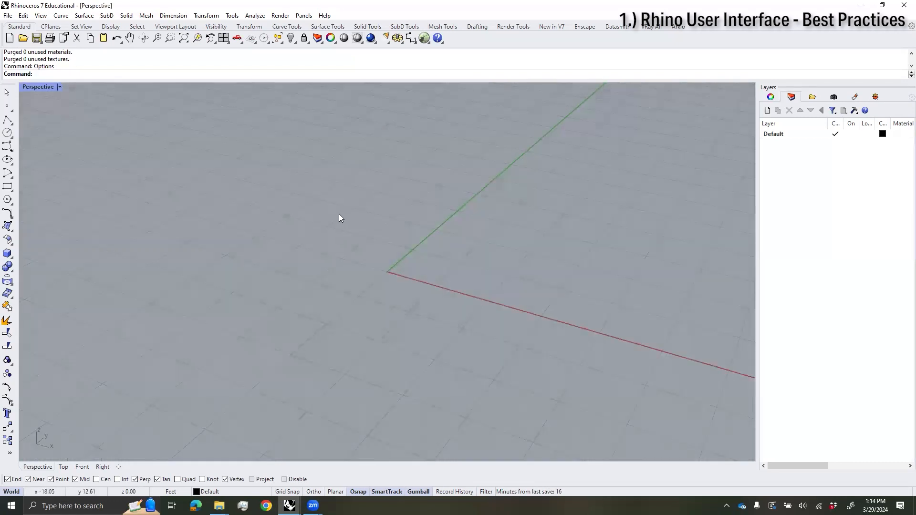
{"action": "middle_click", "coordinate": [344, 195]}
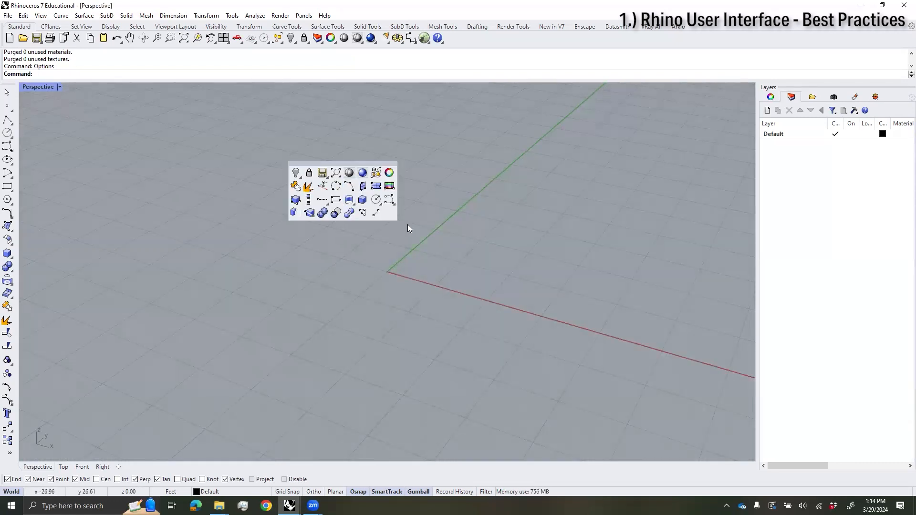
{"action": "left_click", "coordinate": [408, 224]}
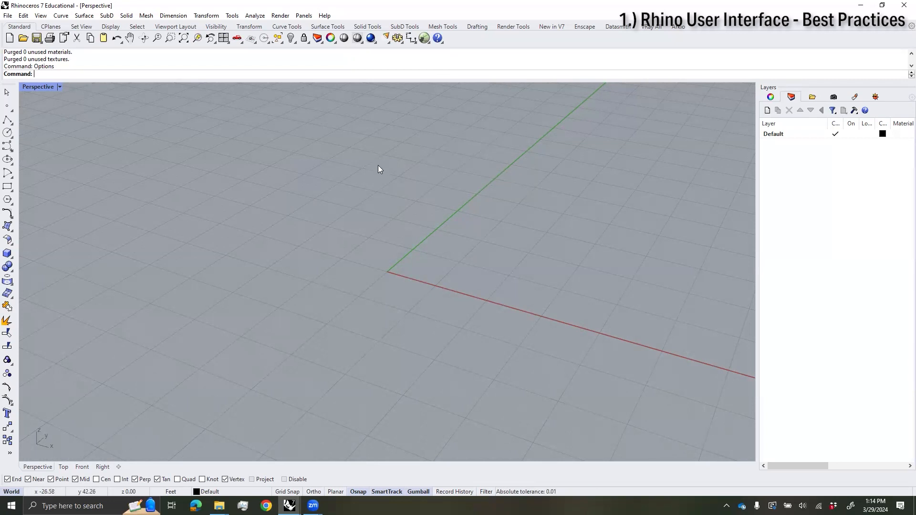
{"action": "middle_click", "coordinate": [379, 139]}
{"action": "left_click", "coordinate": [394, 111]}
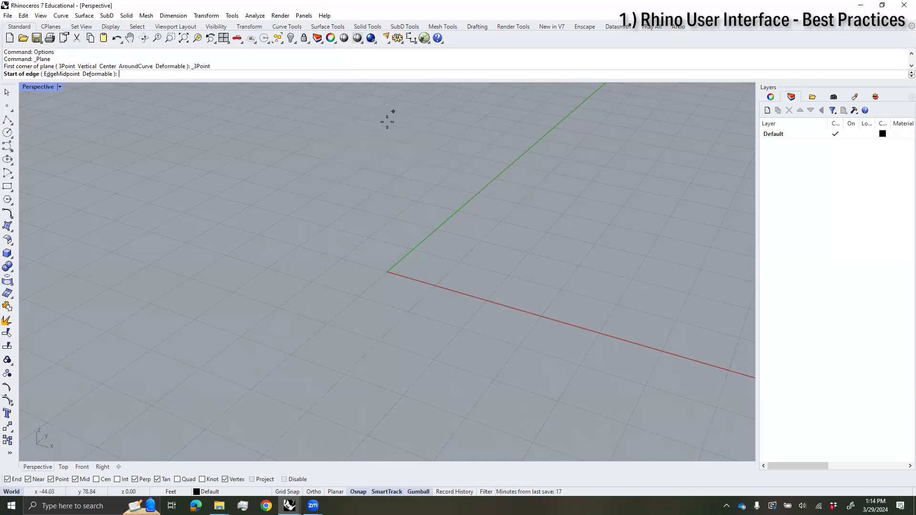
{"action": "key", "text": "Escape"}
Step: Float the popup toolbar and copy the tangent arc tool from the Curve Tools set into its last row
{"action": "middle_click", "coordinate": [385, 162]}
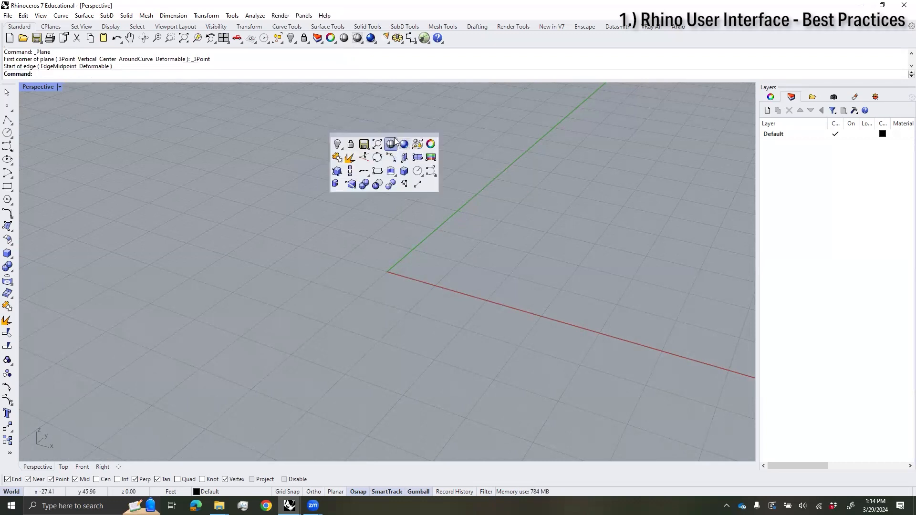
{"action": "left_click_drag", "start_coordinate": [397, 134], "coordinate": [399, 146]}
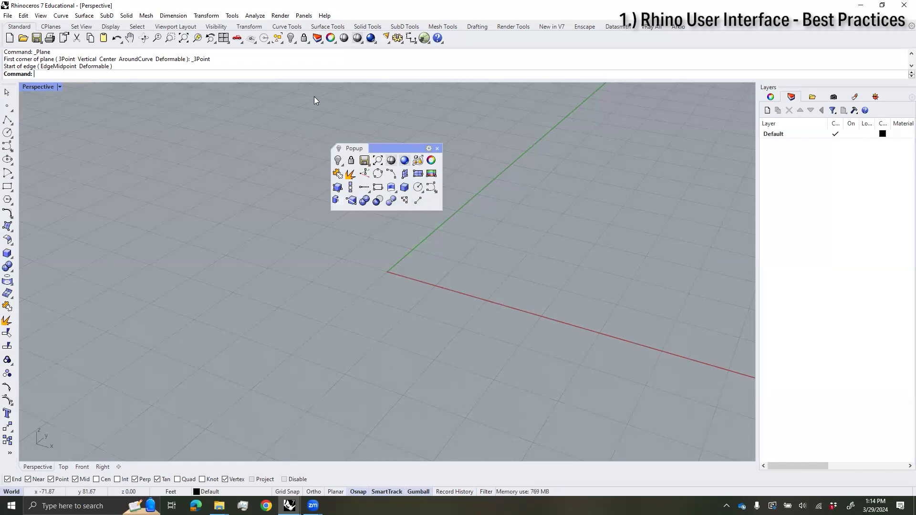
{"action": "left_click", "coordinate": [285, 27]}
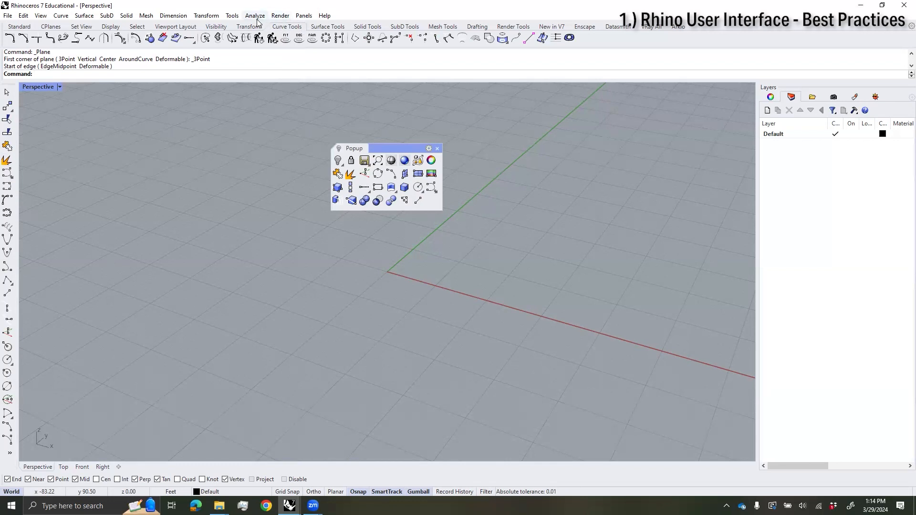
{"action": "left_click", "coordinate": [10, 457]}
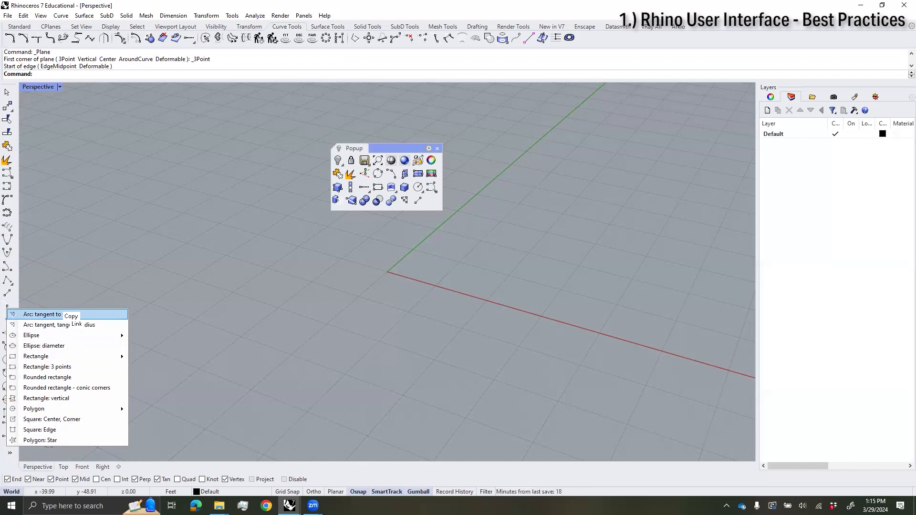
{"action": "left_click_drag", "start_coordinate": [57, 318], "coordinate": [432, 201]}
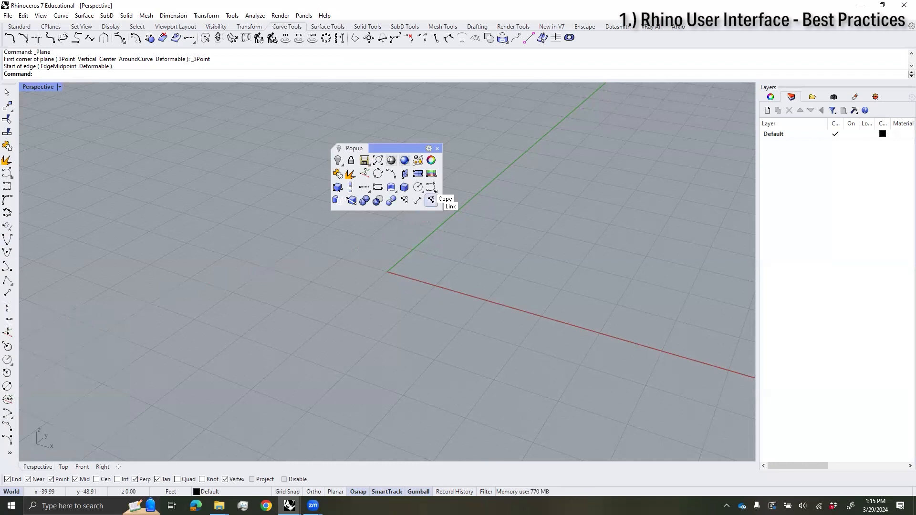
Step: Close the floating popup toolbar, recall it in the viewport and delete the added tangent arc tool from it
{"action": "left_click", "coordinate": [436, 149]}
{"action": "middle_click", "coordinate": [287, 207]}
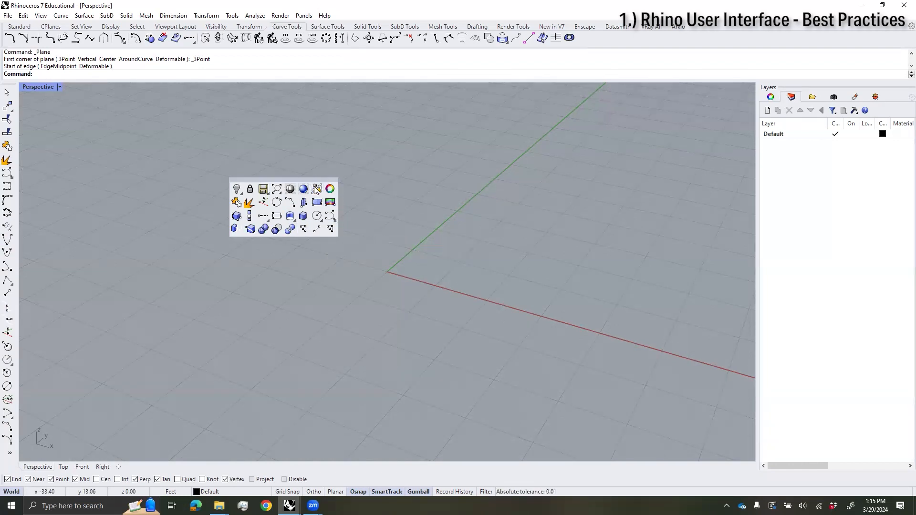
{"action": "left_click_drag", "start_coordinate": [334, 231], "coordinate": [369, 239], "text": "shift"}
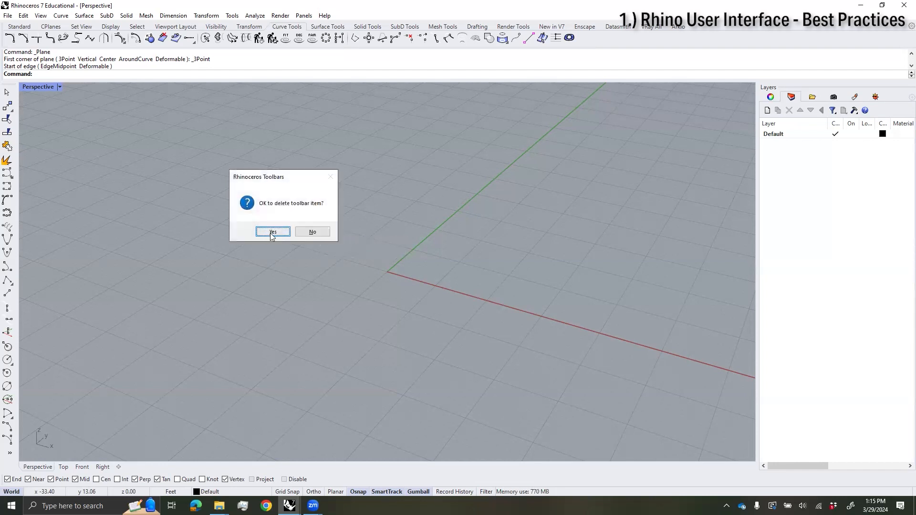
{"action": "left_click", "coordinate": [272, 233]}
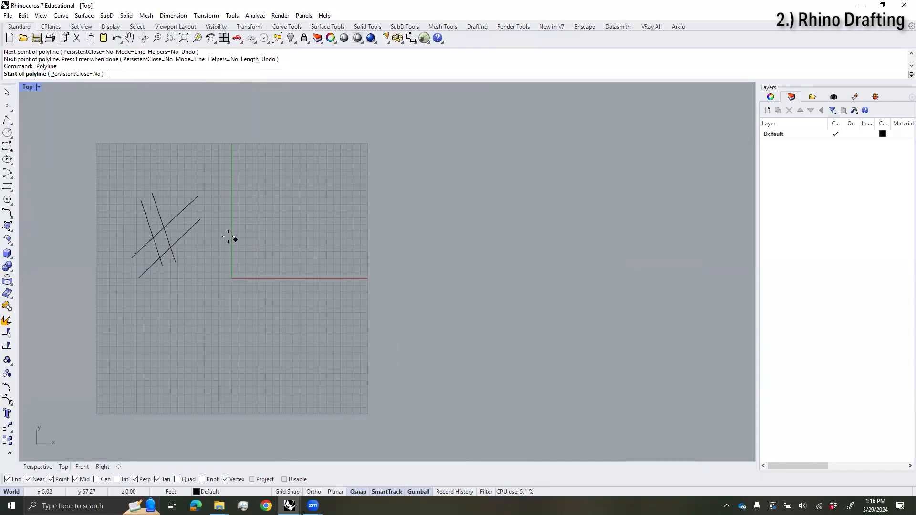
{"action": "left_click", "coordinate": [228, 236]}
{"action": "left_click", "coordinate": [272, 197]}
{"action": "left_click", "coordinate": [303, 255]}
{"action": "left_click", "coordinate": [348, 207]}
{"action": "left_click", "coordinate": [380, 238]}
{"action": "key", "text": "Escape"}
Step: Delete the four crossing lines and the two wavy curves from the Top view
{"action": "scroll", "coordinate": [315, 228], "scroll_direction": "down", "scroll_amount": 2}
{"action": "left_click_drag", "start_coordinate": [222, 288], "coordinate": [139, 181]}
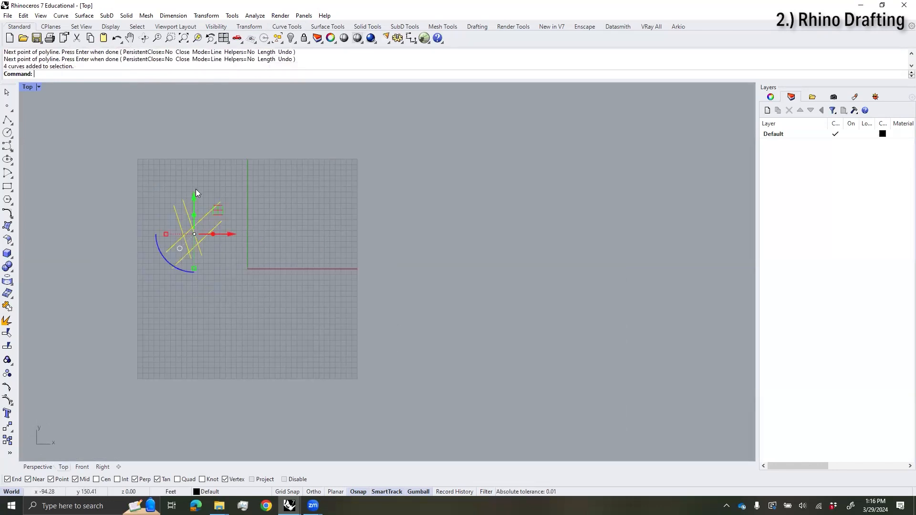
{"action": "key", "text": "Delete"}
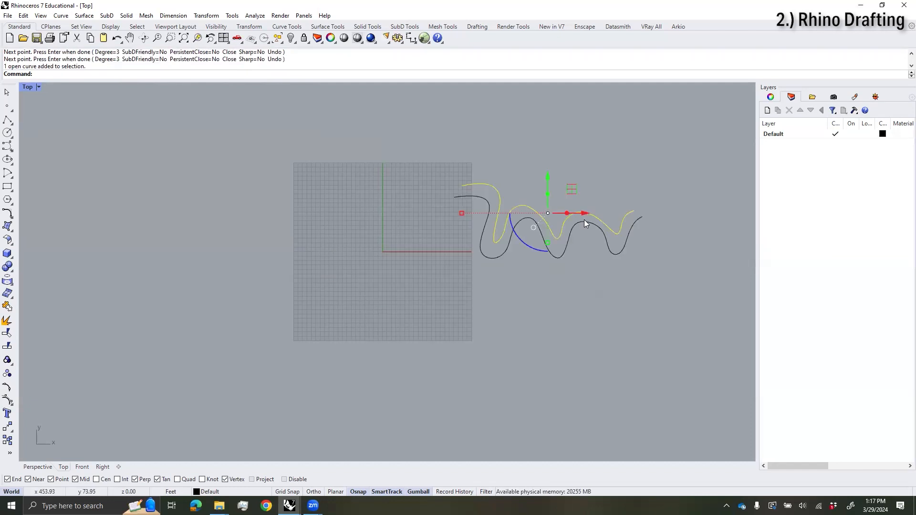
{"action": "left_click", "coordinate": [573, 259]}
{"action": "key", "text": "Delete"}
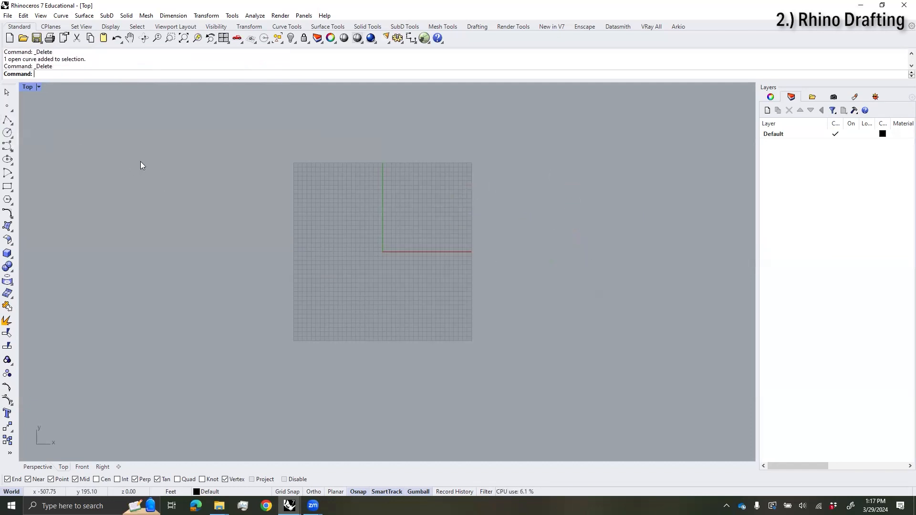
Step: Draw a single-segment polyline sloping down to the right, up and to the right of the grid in the Top view
{"action": "right_click_drag", "start_coordinate": [142, 162], "coordinate": [87, 161]}
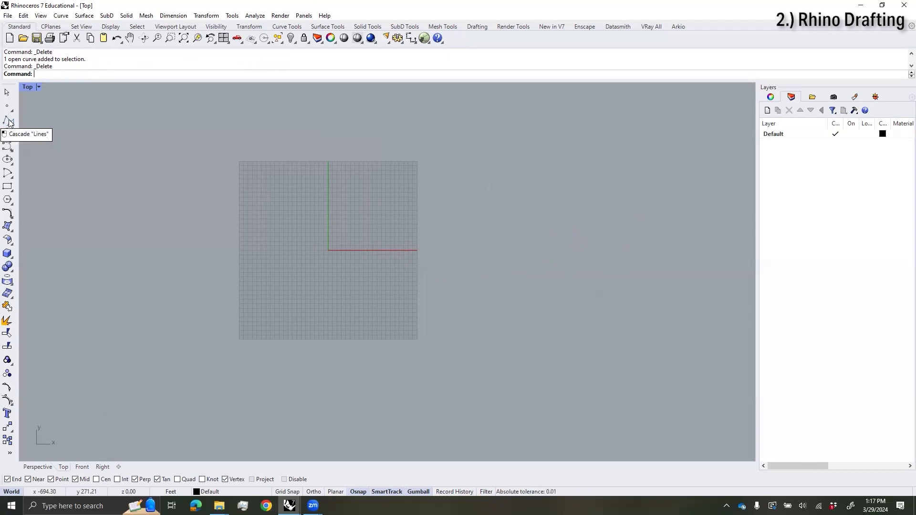
{"action": "left_click", "coordinate": [7, 120]}
{"action": "right_click_drag", "start_coordinate": [375, 206], "coordinate": [310, 229]}
{"action": "left_click", "coordinate": [374, 163]}
{"action": "left_click", "coordinate": [417, 197]}
{"action": "key", "text": "Return"}
{"action": "right_click_drag", "start_coordinate": [429, 224], "coordinate": [414, 220]}
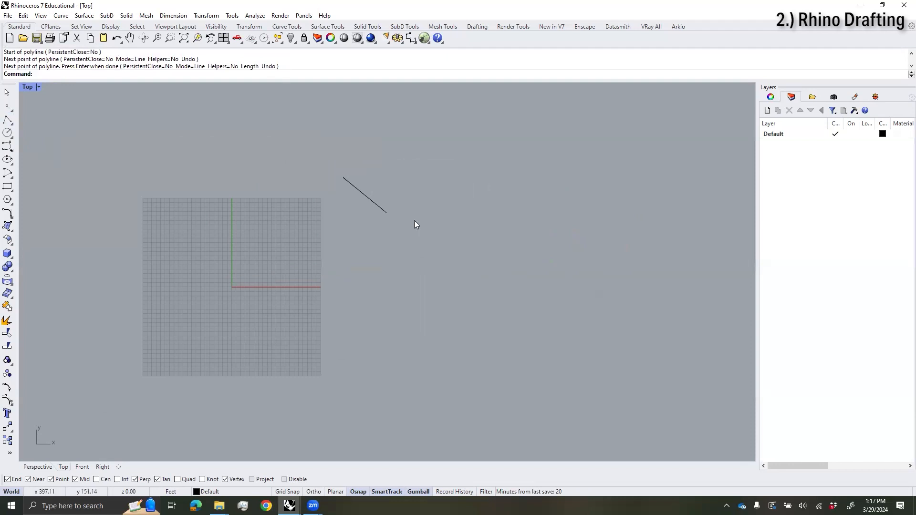
Step: Draw a four-segment zigzag polyline from the single line's lower end, finishing with a segment about 62 ft long
{"action": "left_click", "coordinate": [8, 120]}
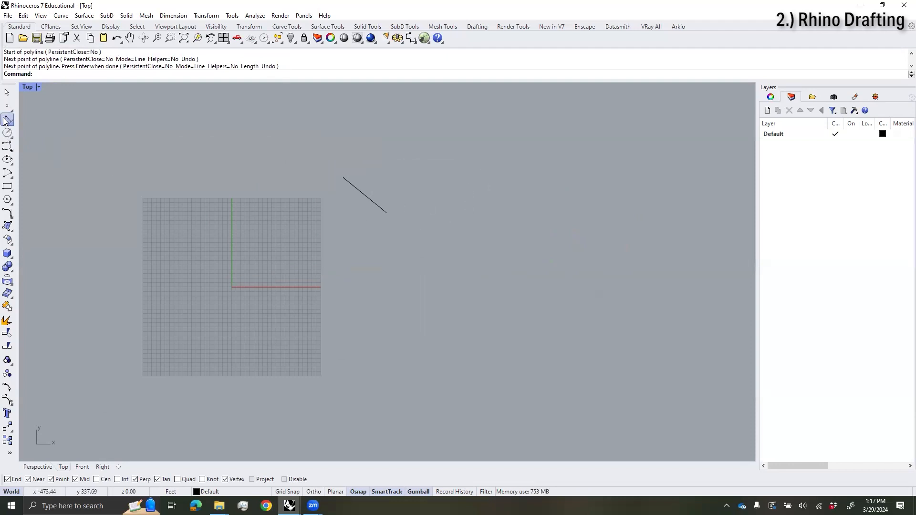
{"action": "left_click", "coordinate": [387, 212]}
{"action": "left_click", "coordinate": [470, 170]}
{"action": "left_click", "coordinate": [559, 216]}
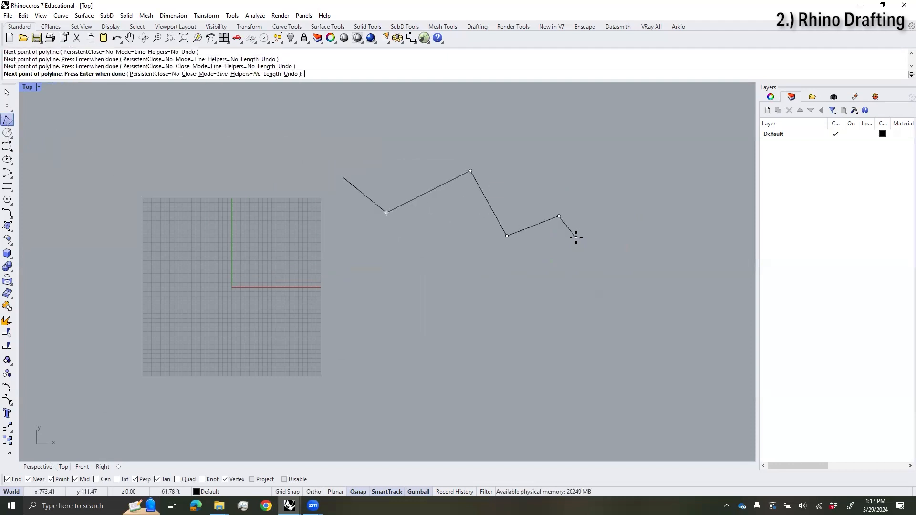
{"action": "left_click", "coordinate": [576, 237]}
{"action": "key", "text": "Return"}
Step: Finish the polyline and fillet the zigzag's first two bends with a radius of 10
{"action": "right_click_drag", "start_coordinate": [443, 223], "coordinate": [482, 268]}
{"action": "type", "text": "ff"}
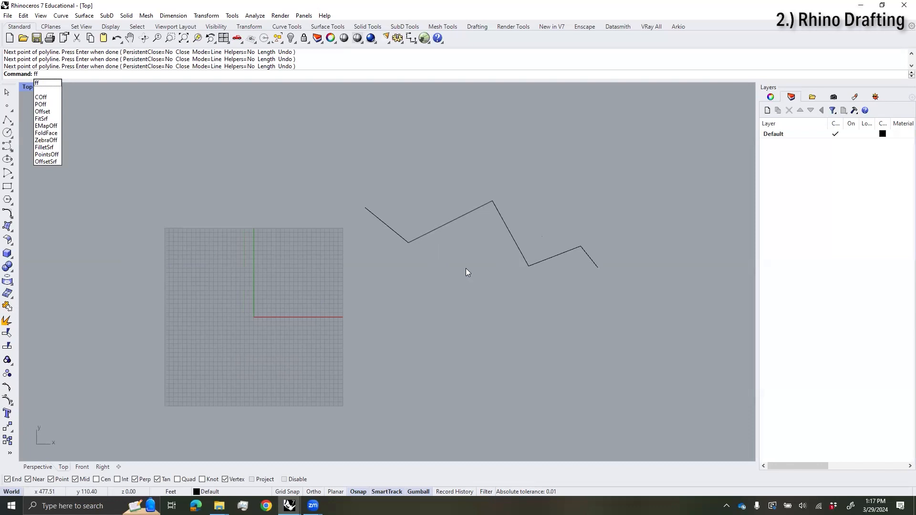
{"action": "key", "text": "Return"}
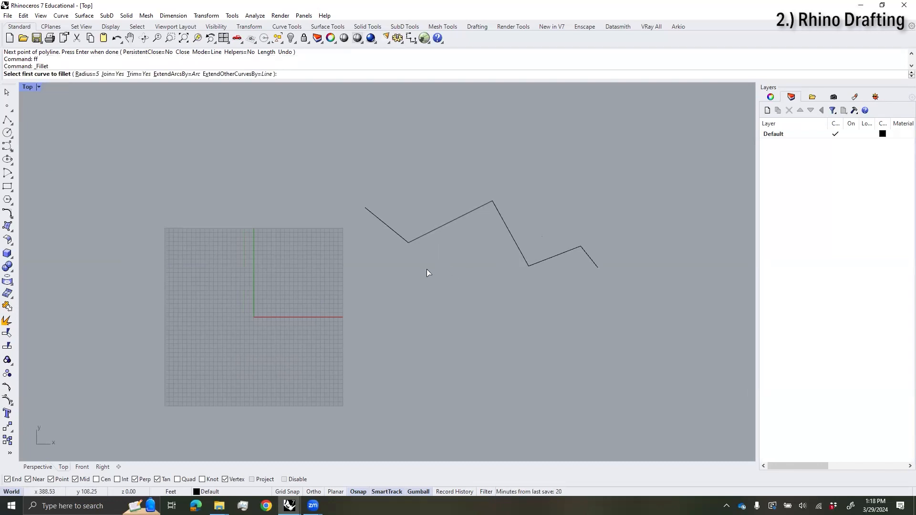
{"action": "left_click", "coordinate": [90, 77]}
{"action": "type", "text": "10"}
{"action": "key", "text": "Return"}
{"action": "left_click", "coordinate": [423, 236]}
{"action": "left_click", "coordinate": [502, 220]}
{"action": "scroll", "coordinate": [493, 200], "scroll_direction": "up", "scroll_amount": 5}
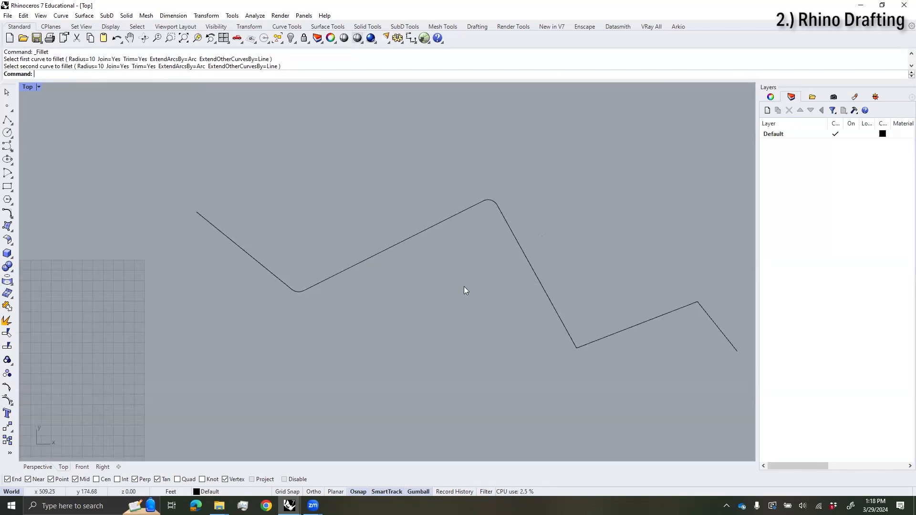
Step: Undo the corner fillets and delete the four-segment zigzag polyline
{"action": "scroll", "coordinate": [466, 290], "scroll_direction": "down", "scroll_amount": 3}
{"action": "key", "text": "ctrl+z"}
{"action": "left_click_drag", "start_coordinate": [606, 370], "coordinate": [334, 234]}
{"action": "key", "text": "Delete"}
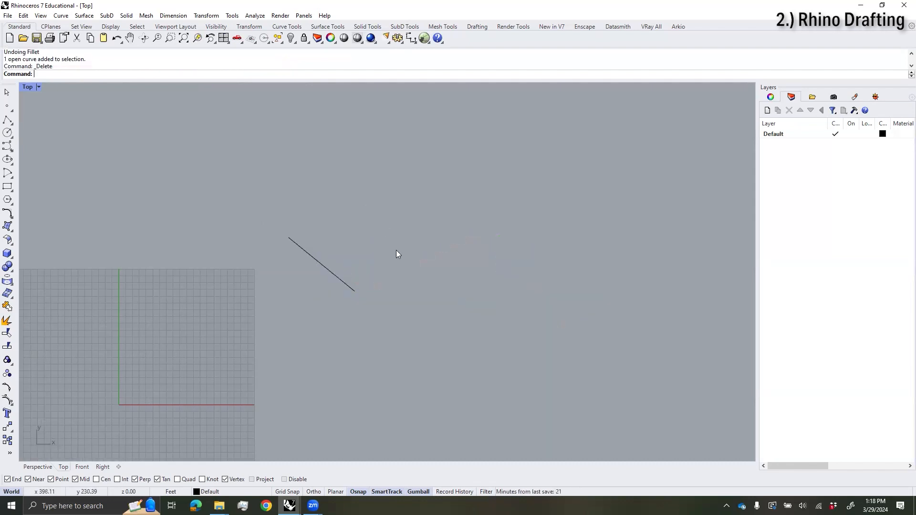
Step: Draw a longer single line sloping gently down to the right above the short line, and delete the short line
{"action": "middle_click", "coordinate": [412, 214]}
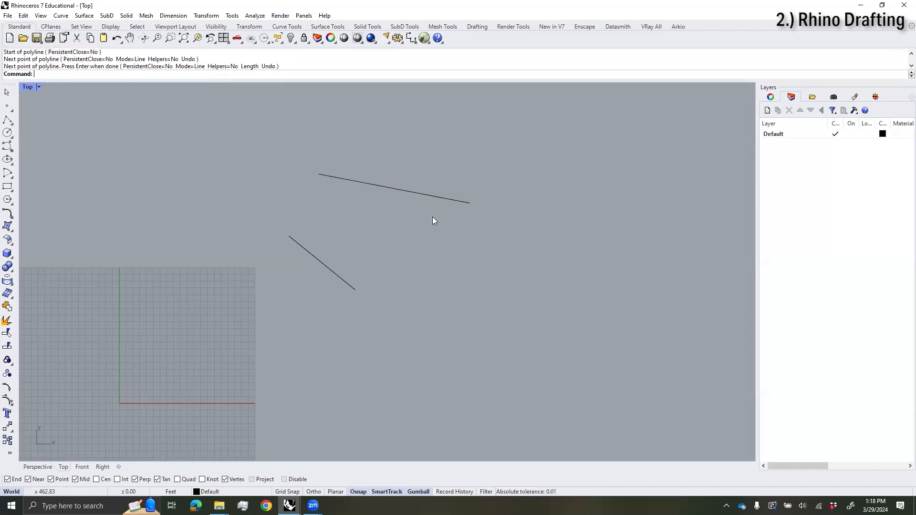
{"action": "left_click_drag", "start_coordinate": [380, 251], "coordinate": [330, 317]}
{"action": "key", "text": "Delete"}
{"action": "scroll", "coordinate": [487, 249], "scroll_direction": "up", "scroll_amount": 3}
{"action": "middle_click", "coordinate": [515, 224]}
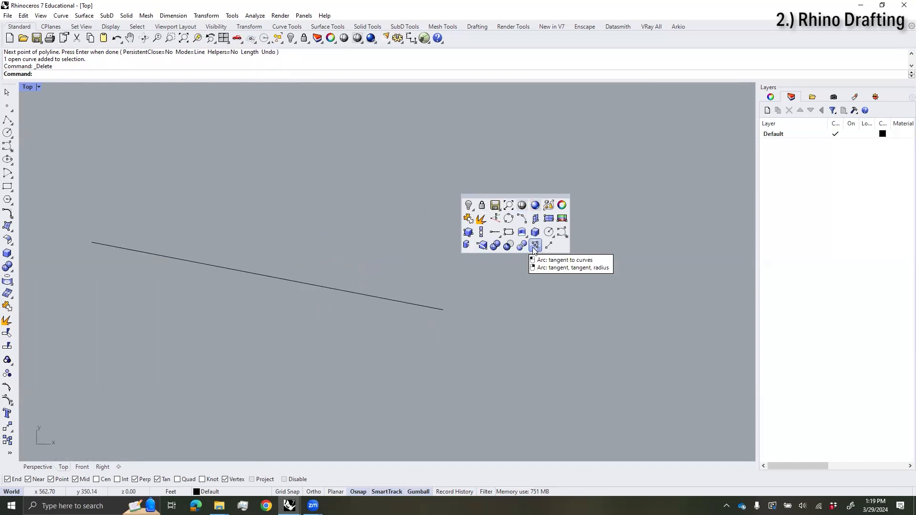
{"action": "left_click", "coordinate": [536, 246]}
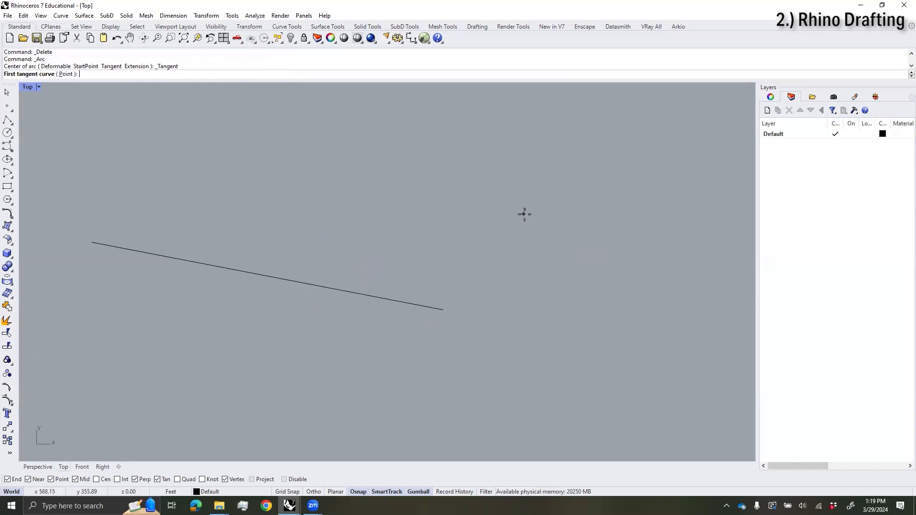
{"action": "left_click", "coordinate": [444, 310]}
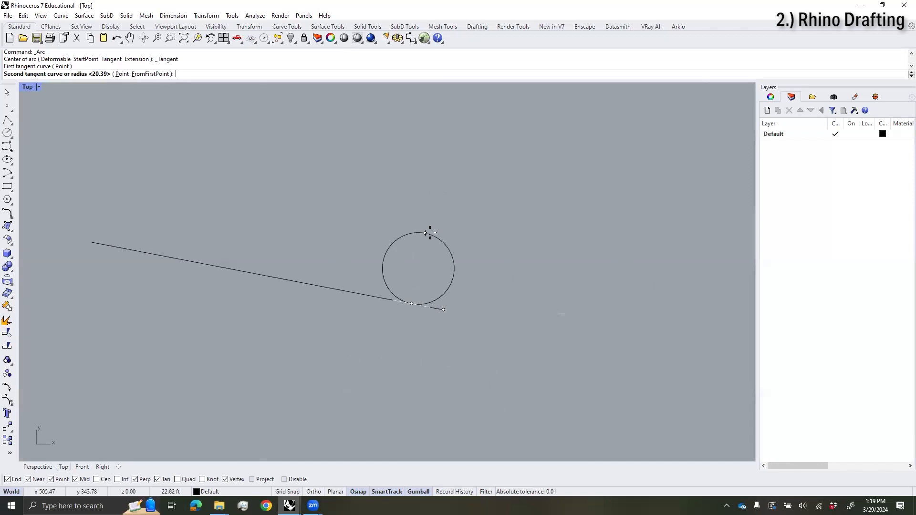
{"action": "key", "text": "Escape"}
Step: Draw an upward-curving tangent arc from the line's lower end with the FromFirstPoint option, and delete that arc
{"action": "middle_click", "coordinate": [478, 273]}
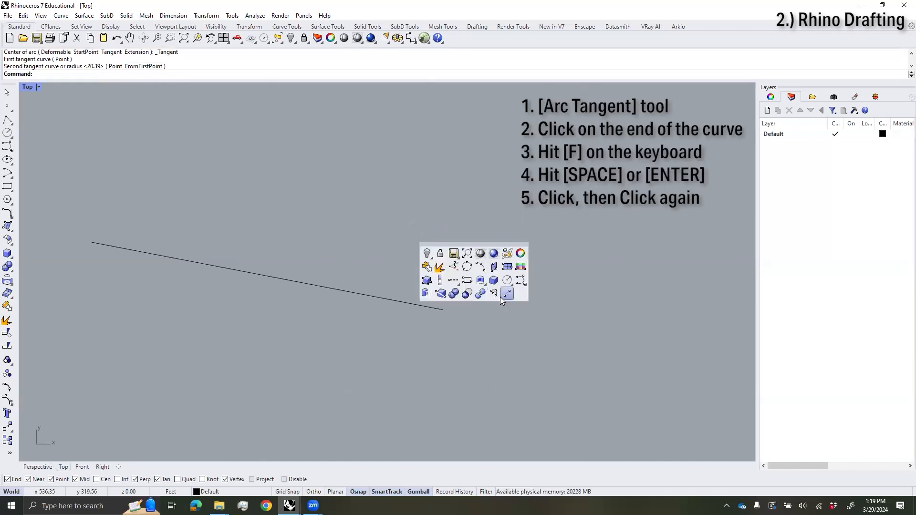
{"action": "left_click", "coordinate": [494, 295]}
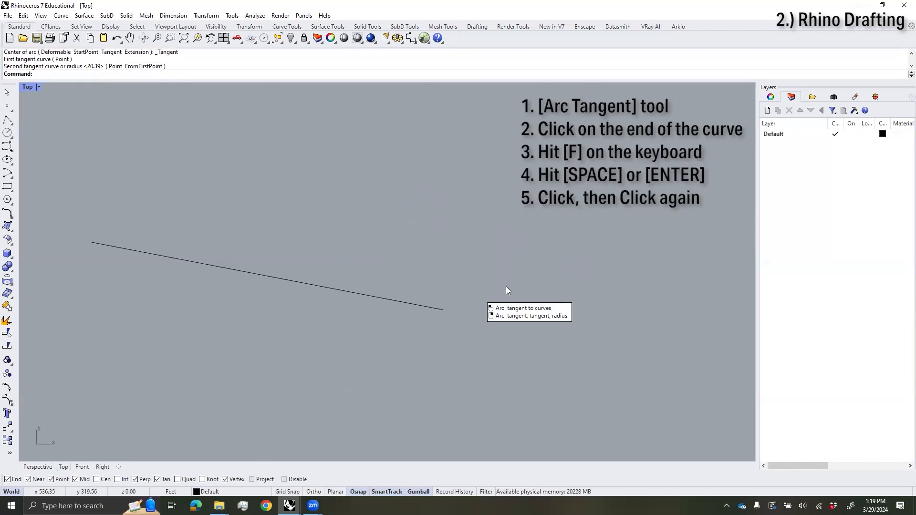
{"action": "left_click", "coordinate": [443, 310]}
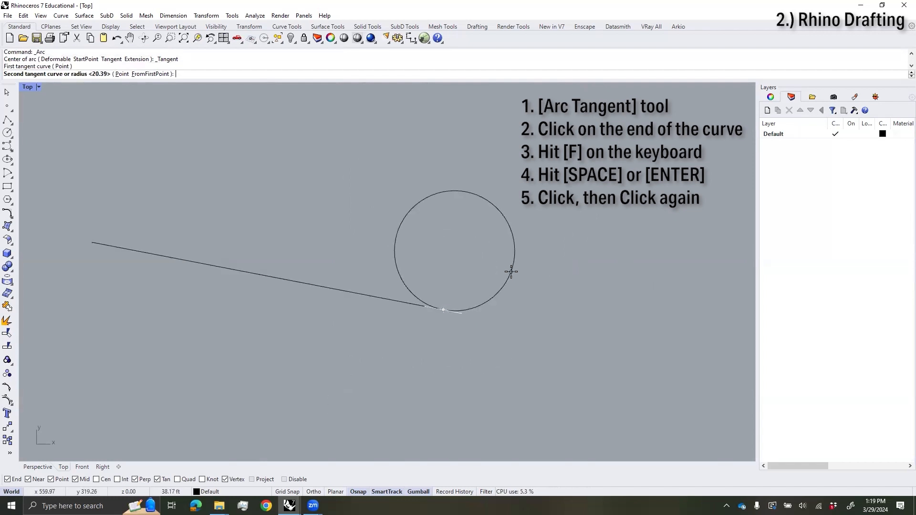
{"action": "key", "text": "Return"}
{"action": "left_click", "coordinate": [624, 248]}
{"action": "left_click", "coordinate": [573, 291]}
{"action": "scroll", "coordinate": [571, 312], "scroll_direction": "down", "scroll_amount": 6}
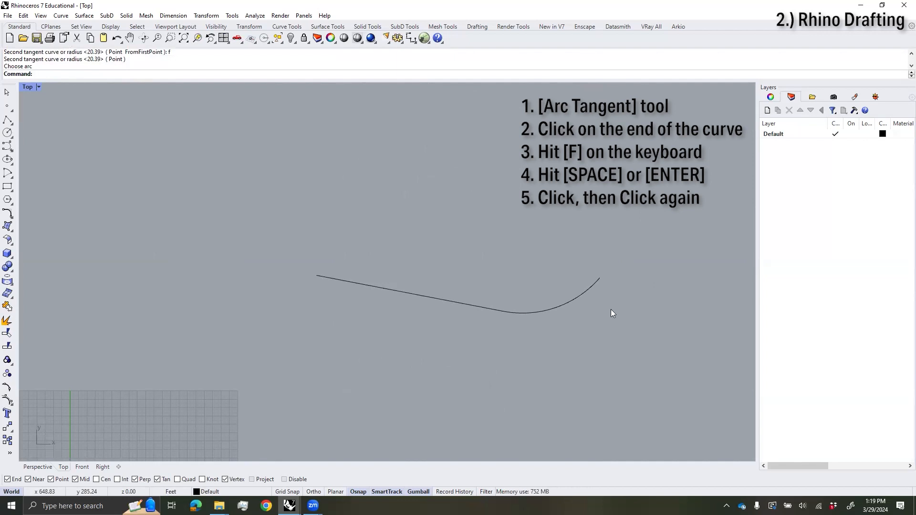
{"action": "key", "text": "Delete"}
Step: Draw a tangent arc from the line's lower end using FromFirstPoint, curving up and to the right
{"action": "middle_click", "coordinate": [462, 264]}
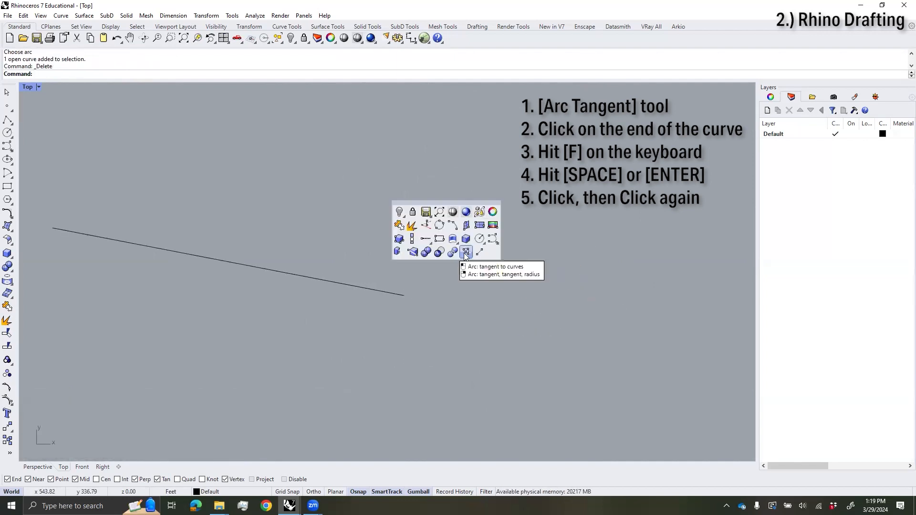
{"action": "left_click", "coordinate": [466, 253]}
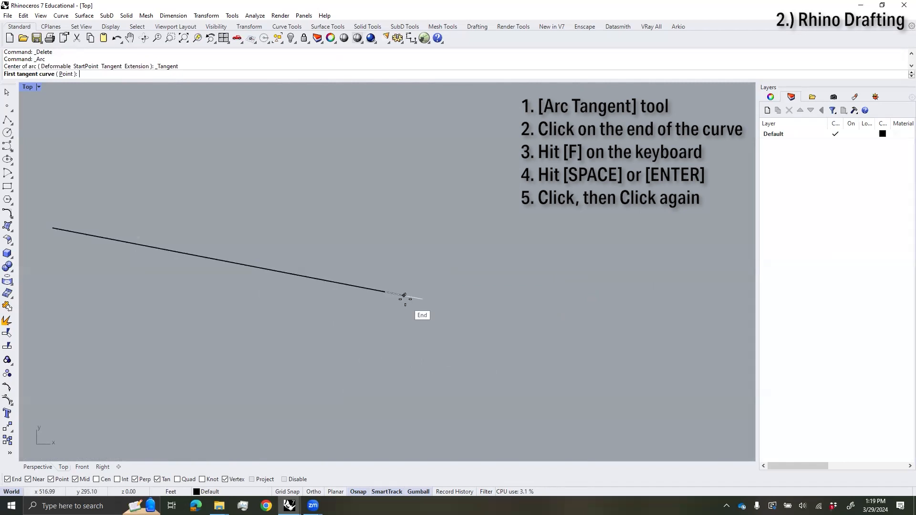
{"action": "left_click", "coordinate": [405, 296]}
{"action": "type", "text": "f"}
{"action": "key", "text": "Return"}
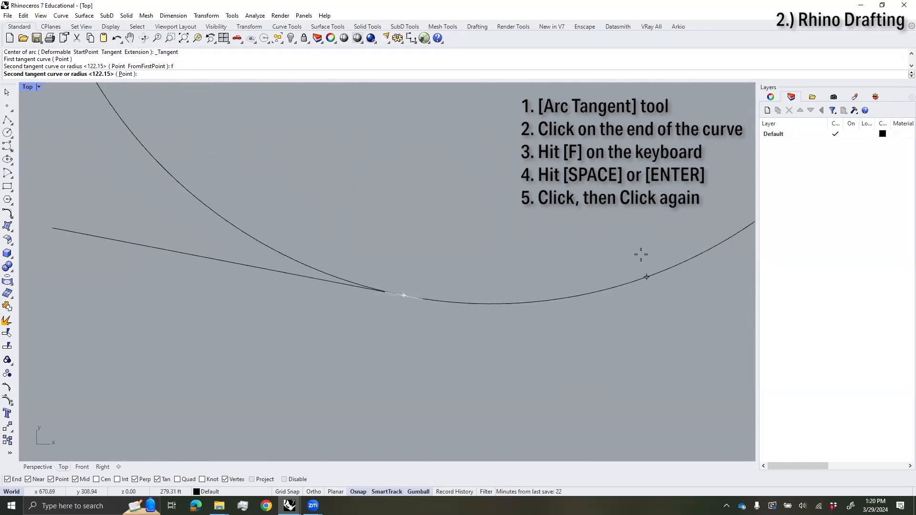
{"action": "left_click", "coordinate": [599, 196]}
{"action": "left_click", "coordinate": [600, 333]}
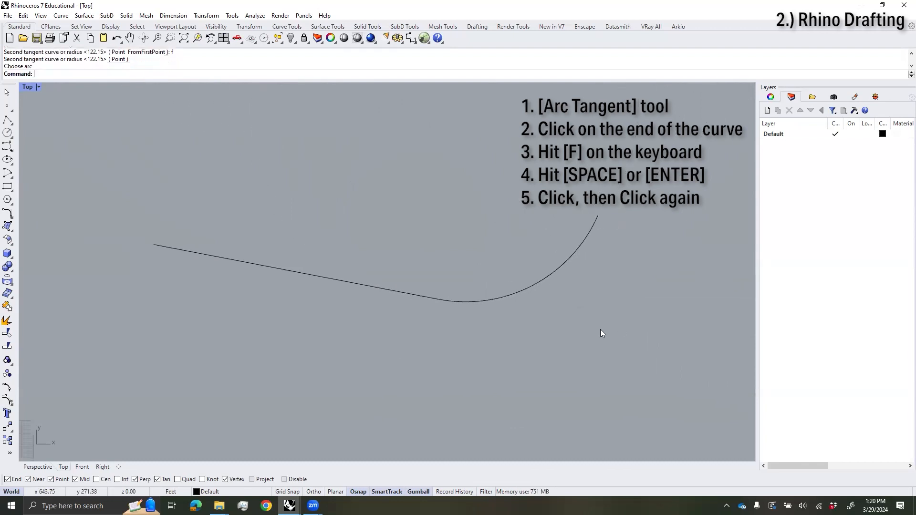
Step: Continue from the first arc's free end with a second FromFirstPoint tangent arc that bends the opposite way, over to the right
{"action": "scroll", "coordinate": [598, 271], "scroll_direction": "down", "scroll_amount": 4}
{"action": "right_click_drag", "start_coordinate": [658, 247], "coordinate": [471, 286]}
{"action": "scroll", "coordinate": [549, 241], "scroll_direction": "up", "scroll_amount": 2}
{"action": "right_click", "coordinate": [448, 261]}
{"action": "left_click", "coordinate": [401, 255]}
{"action": "type", "text": "f"}
{"action": "key", "text": "Return"}
{"action": "left_click", "coordinate": [562, 177]}
{"action": "left_click", "coordinate": [548, 215]}
Step: Add a third FromFirstPoint tangent arc at the second arc's free end, curving back upward to the right
{"action": "right_click_drag", "start_coordinate": [571, 229], "coordinate": [514, 271]}
{"action": "right_click", "coordinate": [515, 270]}
{"action": "left_click", "coordinate": [506, 219]}
{"action": "type", "text": "f"}
{"action": "key", "text": "Return"}
{"action": "left_click", "coordinate": [618, 184]}
{"action": "left_click", "coordinate": [592, 193]}
Step: Add a fourth FromFirstPoint tangent arc at the third arc's free end, looping over the top and back to the left
{"action": "scroll", "coordinate": [587, 195], "scroll_direction": "down", "scroll_amount": 2}
{"action": "right_click_drag", "start_coordinate": [587, 195], "coordinate": [565, 265]}
{"action": "right_click", "coordinate": [565, 265]}
{"action": "left_click", "coordinate": [589, 256]}
{"action": "type", "text": "f"}
{"action": "key", "text": "Return"}
{"action": "left_click", "coordinate": [456, 178]}
{"action": "left_click", "coordinate": [534, 175]}
{"action": "scroll", "coordinate": [579, 290], "scroll_direction": "down", "scroll_amount": 2}
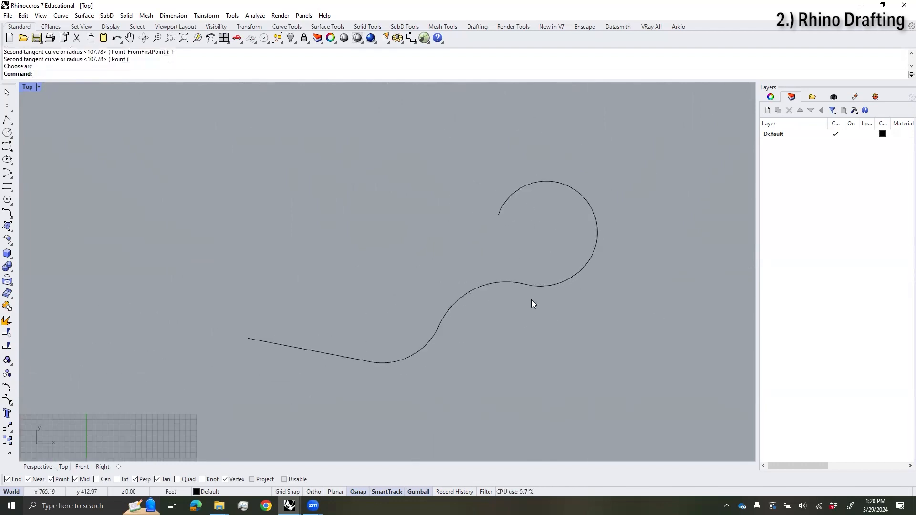
Step: Delete the control point test curve and draw a line about 47 ft long, tangent to the loop's open end
{"action": "left_click", "coordinate": [421, 349]}
{"action": "key", "text": "Delete"}
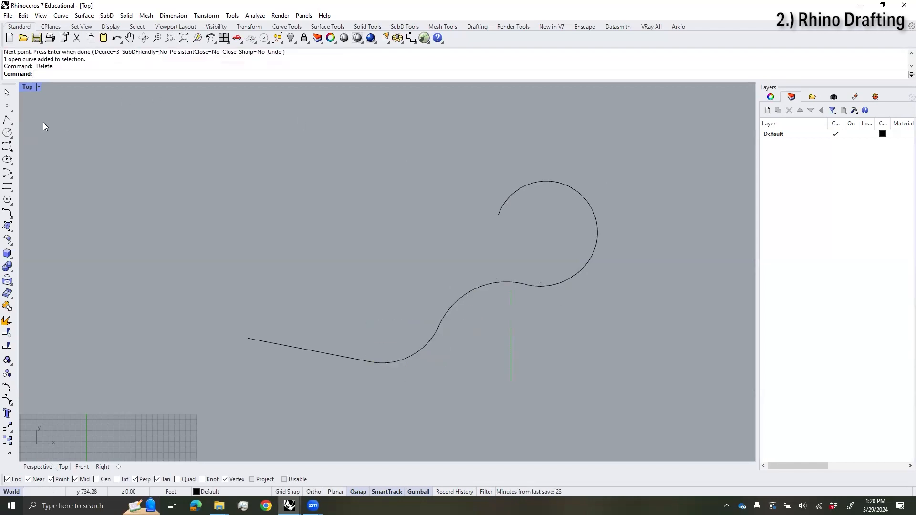
{"action": "left_click", "coordinate": [8, 121]}
{"action": "scroll", "coordinate": [461, 242], "scroll_direction": "up", "scroll_amount": 2}
{"action": "left_click", "coordinate": [520, 204]}
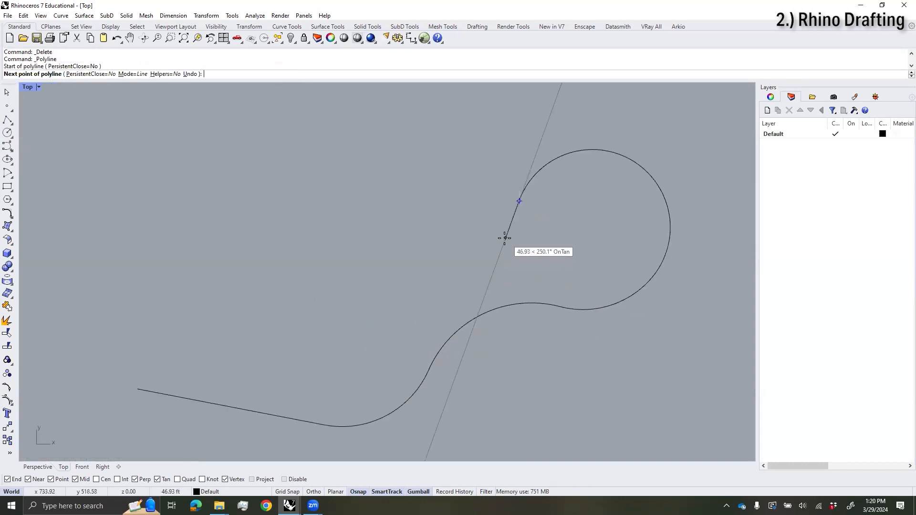
{"action": "left_click", "coordinate": [504, 238]}
{"action": "key", "text": "Return"}
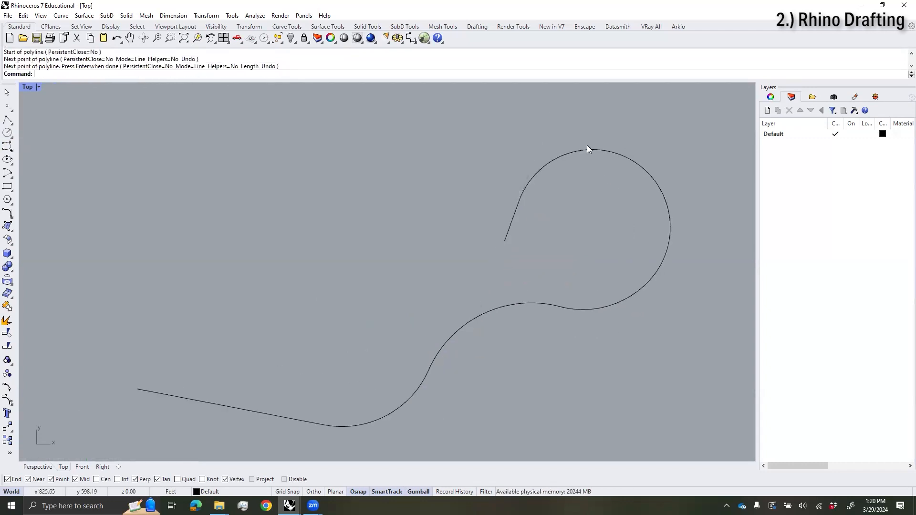
Step: Draw tangent arcs from the short tangent line's lower end, sweeping back to the left above the first line
{"action": "middle_click", "coordinate": [527, 233]}
{"action": "left_click", "coordinate": [539, 252]}
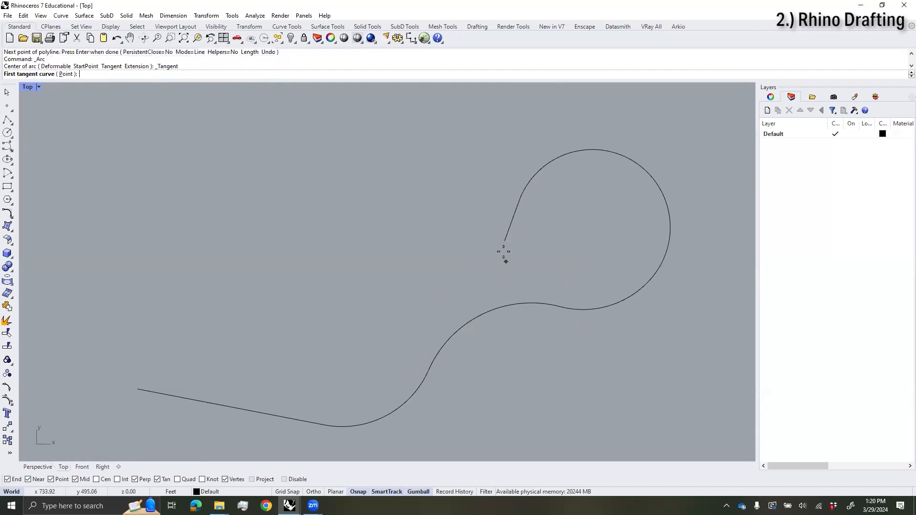
{"action": "left_click", "coordinate": [501, 242]}
{"action": "key", "text": "Return"}
{"action": "left_click", "coordinate": [397, 304]}
{"action": "left_click", "coordinate": [443, 278]}
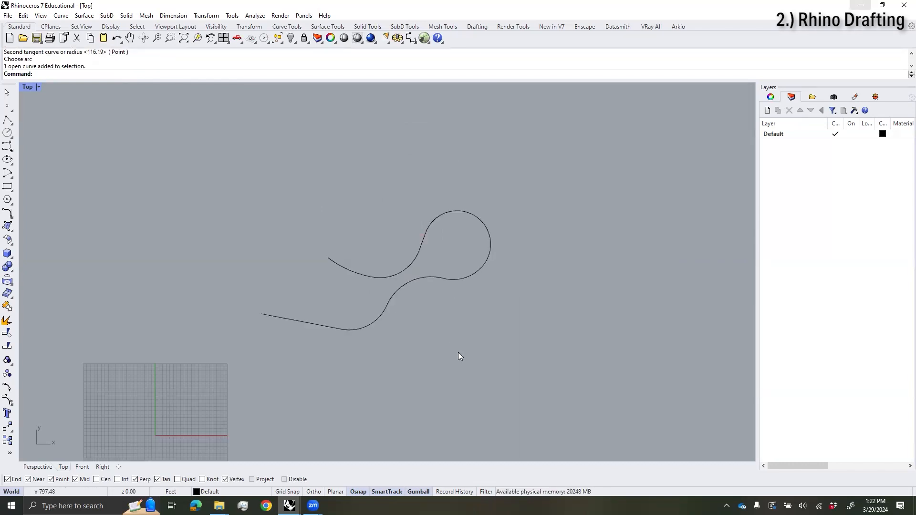
Step: Join the lines and arcs into one curve and offset it to the outer side of the loop by 12 ft
{"action": "left_click_drag", "start_coordinate": [423, 288], "coordinate": [235, 179]}
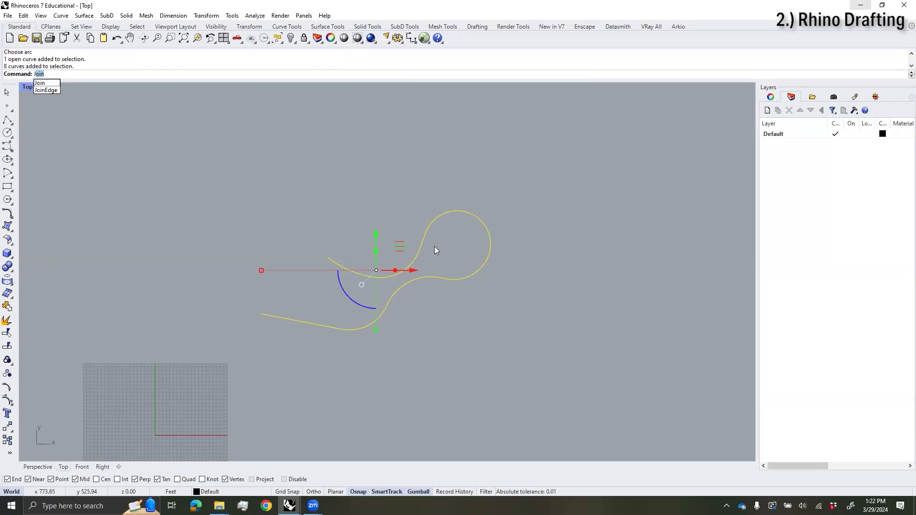
{"action": "key", "text": "Return"}
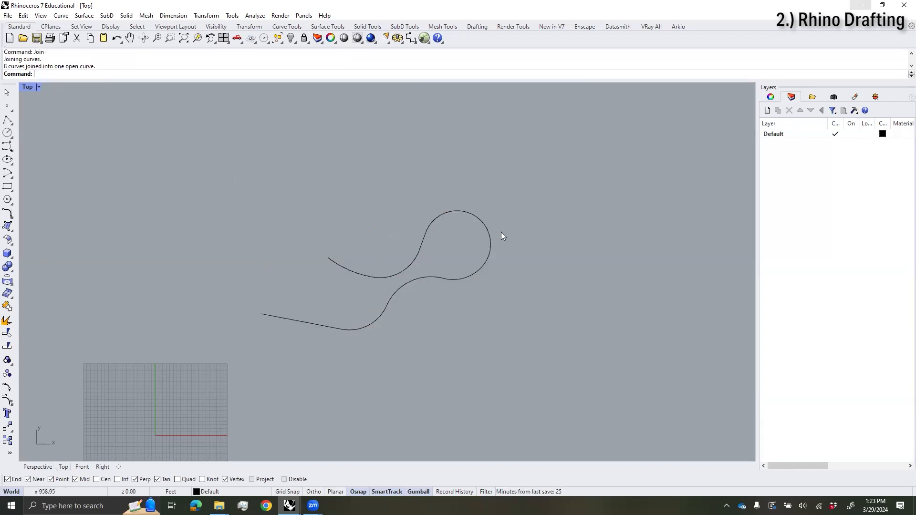
{"action": "type", "text": "O"}
{"action": "key", "text": "Return"}
{"action": "left_click", "coordinate": [481, 221]}
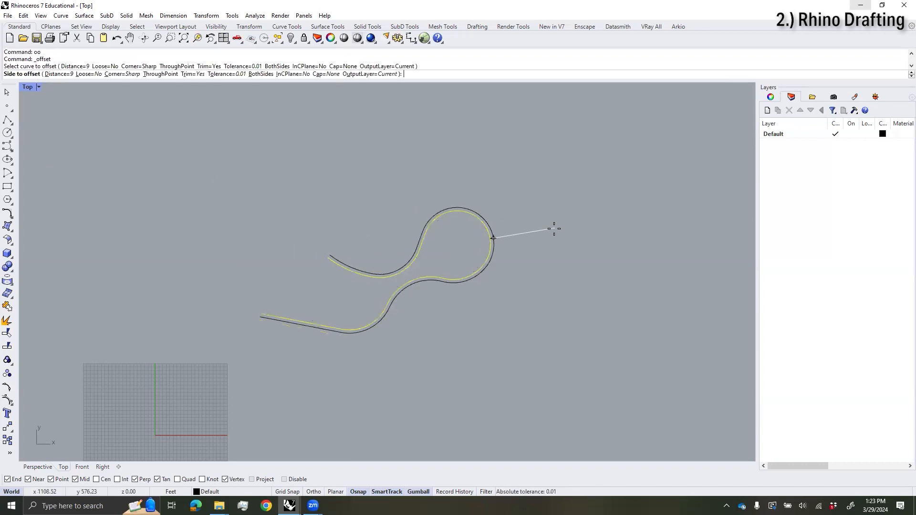
{"action": "type", "text": "d"}
{"action": "key", "text": "Return"}
{"action": "type", "text": "12"}
{"action": "key", "text": "Return"}
{"action": "left_click", "coordinate": [524, 233]}
Step: Draw a straight, steeply sloping single-segment polyline that crosses both arms of the curved double line
{"action": "scroll", "coordinate": [525, 234], "scroll_direction": "up", "scroll_amount": 6}
{"action": "scroll", "coordinate": [539, 234], "scroll_direction": "down", "scroll_amount": 2}
{"action": "right_click_drag", "start_coordinate": [539, 234], "coordinate": [554, 161]}
{"action": "left_click", "coordinate": [491, 174]}
{"action": "left_click", "coordinate": [310, 219]}
{"action": "left_click", "coordinate": [7, 121]}
{"action": "left_click", "coordinate": [321, 128]}
{"action": "left_click", "coordinate": [384, 343]}
{"action": "key", "text": "Return"}
Step: Offset the straight crossing line by 15 ft to its right side
{"action": "type", "text": "offset"}
{"action": "key", "text": "Return"}
{"action": "type", "text": "15"}
{"action": "key", "text": "Return"}
{"action": "left_click", "coordinate": [426, 270]}
{"action": "left_click", "coordinate": [426, 270]}
{"action": "right_click_drag", "start_coordinate": [364, 96], "coordinate": [360, 136]}
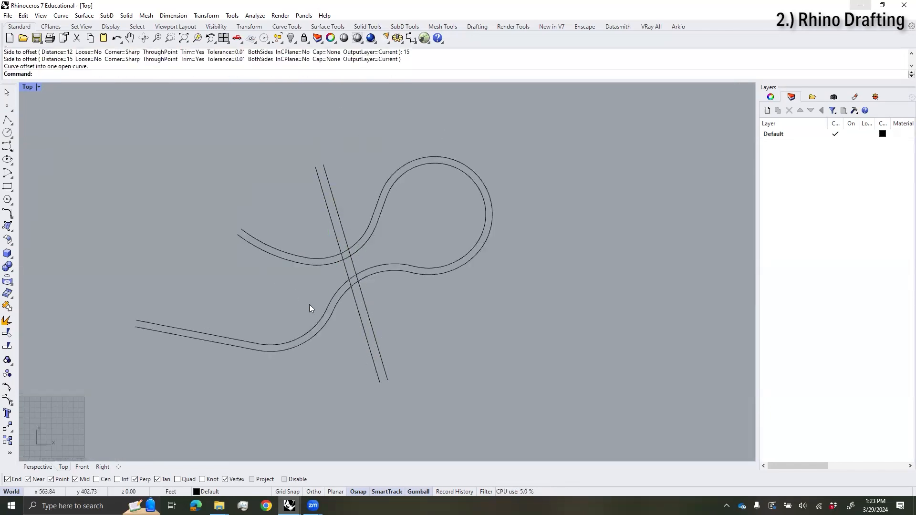
Step: Trim away all segments inside both crossings, using the four straight and curved lines as cutting objects
{"action": "scroll", "coordinate": [350, 276], "scroll_direction": "up", "scroll_amount": 5}
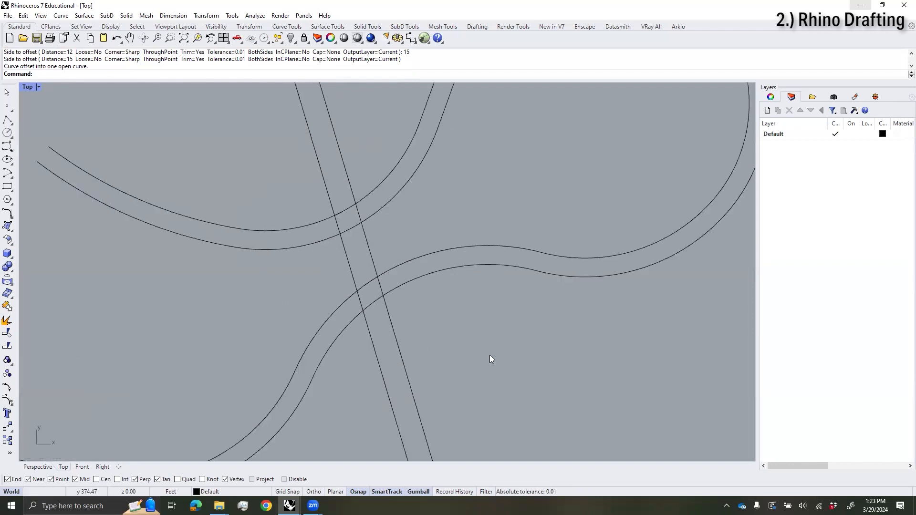
{"action": "left_click_drag", "start_coordinate": [274, 165], "coordinate": [269, 160]}
{"action": "scroll", "coordinate": [301, 195], "scroll_direction": "down", "scroll_amount": 1}
{"action": "right_click_drag", "start_coordinate": [309, 245], "coordinate": [297, 297]}
{"action": "scroll", "coordinate": [345, 251], "scroll_direction": "up", "scroll_amount": 4}
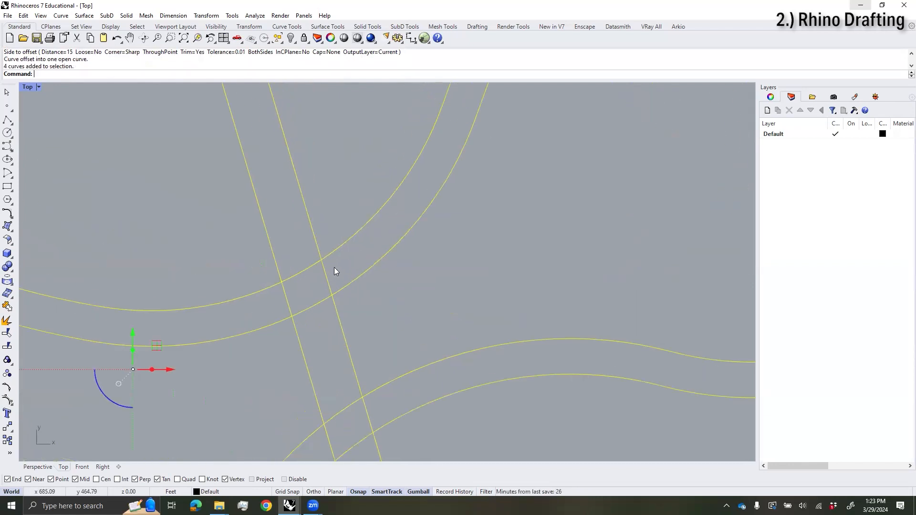
{"action": "type", "text": "tr"}
{"action": "key", "text": "Return"}
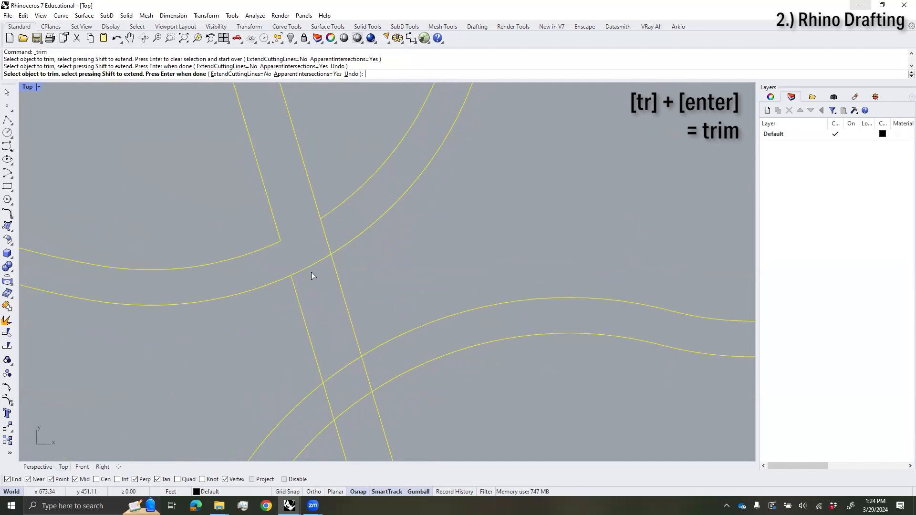
{"action": "left_click", "coordinate": [327, 238]}
{"action": "right_click_drag", "start_coordinate": [326, 241], "coordinate": [308, 159]}
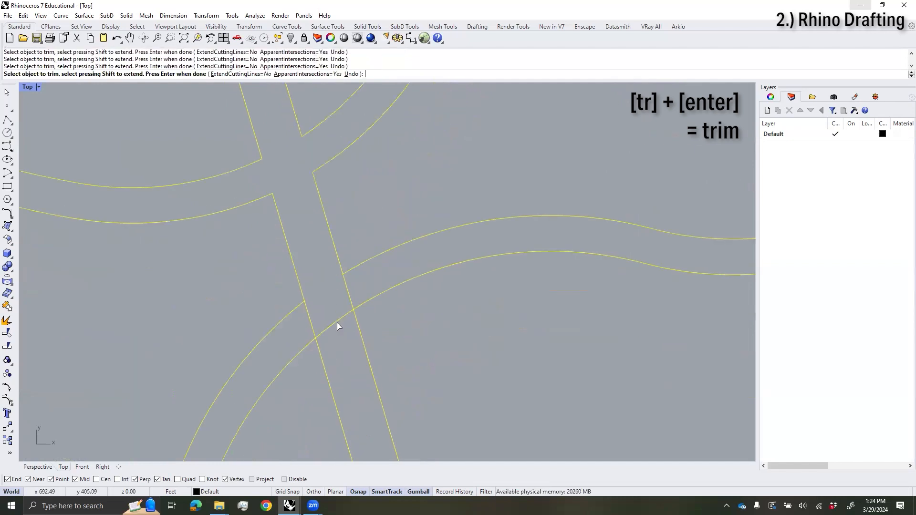
{"action": "key", "text": "Return"}
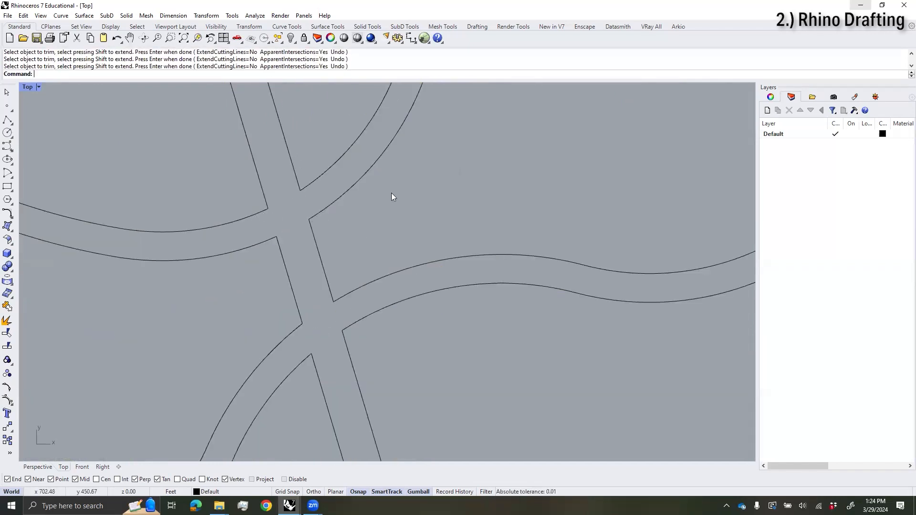
{"action": "scroll", "coordinate": [358, 297], "scroll_direction": "down", "scroll_amount": 2}
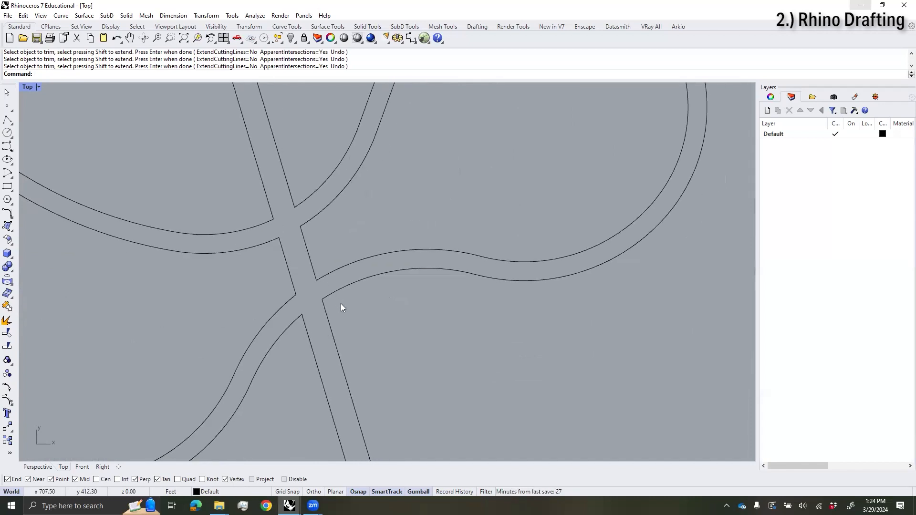
Step: Fillet one corner at a crossing of the straight and curved paths, and undo the fillet
{"action": "scroll", "coordinate": [350, 306], "scroll_direction": "down", "scroll_amount": 2}
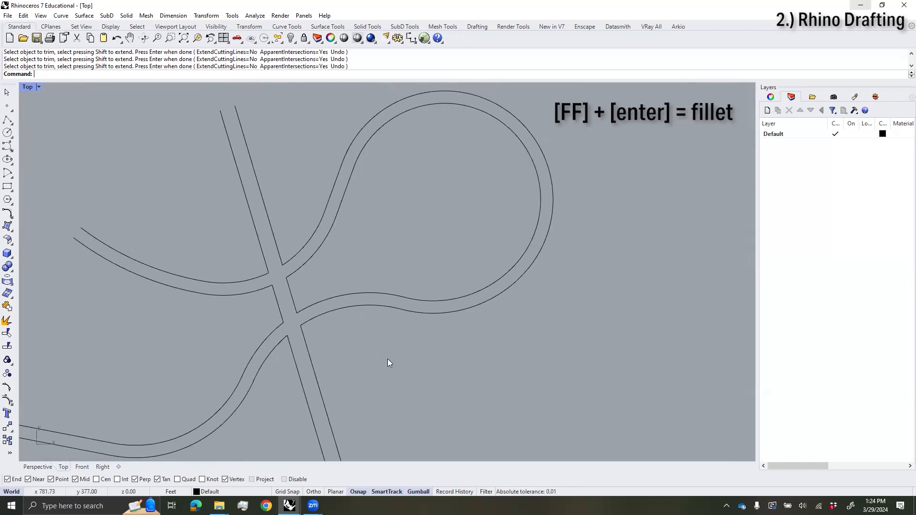
{"action": "type", "text": "ff"}
{"action": "key", "text": "Return"}
{"action": "scroll", "coordinate": [296, 272], "scroll_direction": "up", "scroll_amount": 3}
{"action": "left_click", "coordinate": [257, 221]}
{"action": "left_click", "coordinate": [292, 233]}
{"action": "scroll", "coordinate": [321, 297], "scroll_direction": "down", "scroll_amount": 4}
{"action": "right_click_drag", "start_coordinate": [319, 305], "coordinate": [303, 307]}
{"action": "key", "text": "ctrl+z"}
Step: Join all the trimmed path curves at their shared corners
{"action": "scroll", "coordinate": [336, 275], "scroll_direction": "down", "scroll_amount": 4}
{"action": "key", "text": "Escape"}
{"action": "left_click_drag", "start_coordinate": [393, 365], "coordinate": [218, 224]}
{"action": "scroll", "coordinate": [278, 238], "scroll_direction": "down", "scroll_amount": 2}
{"action": "key", "text": "Return"}
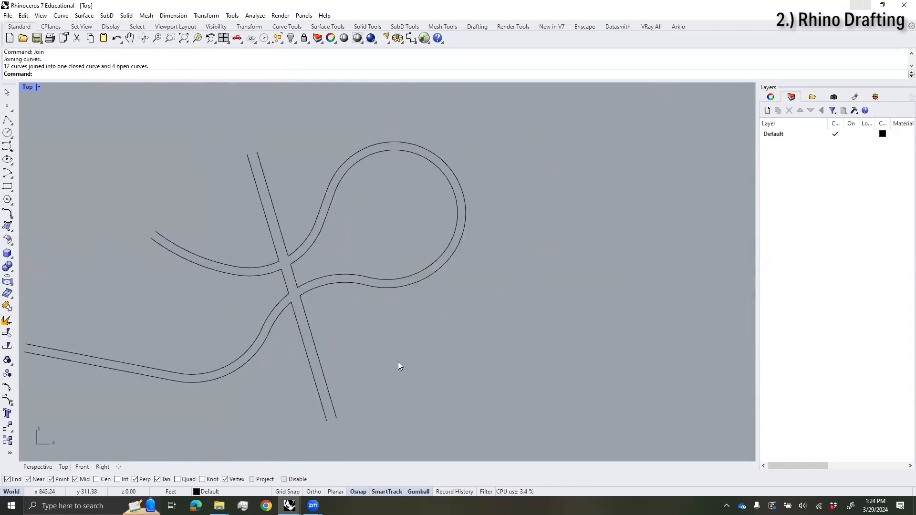
Step: Fillet the corners of all joined path curves with FilletCorners at a 3 ft radius, and undo the fillets
{"action": "type", "text": "filletCorners"}
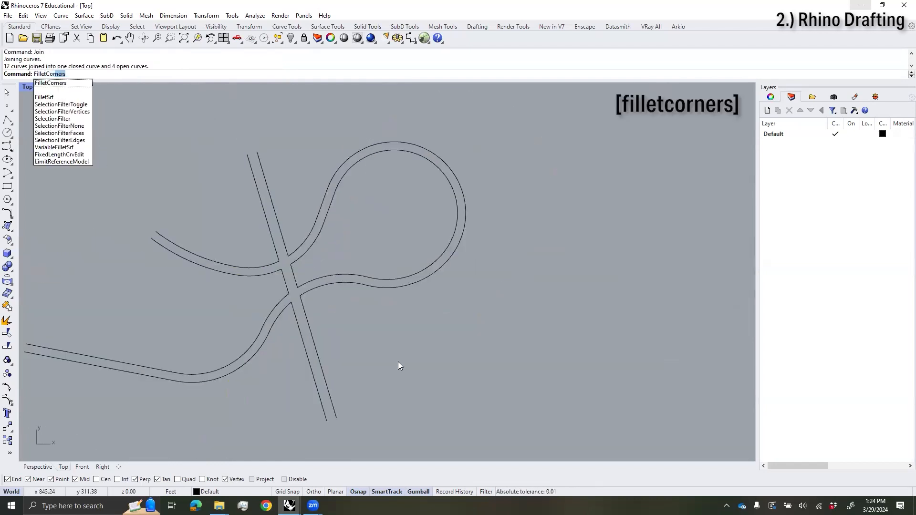
{"action": "key", "text": "Return"}
{"action": "left_click_drag", "start_coordinate": [351, 326], "coordinate": [188, 154]}
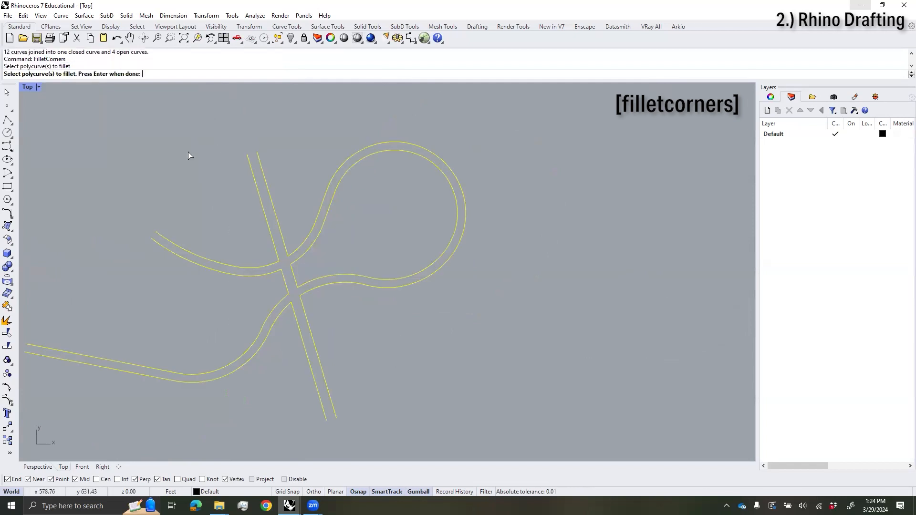
{"action": "key", "text": "Return"}
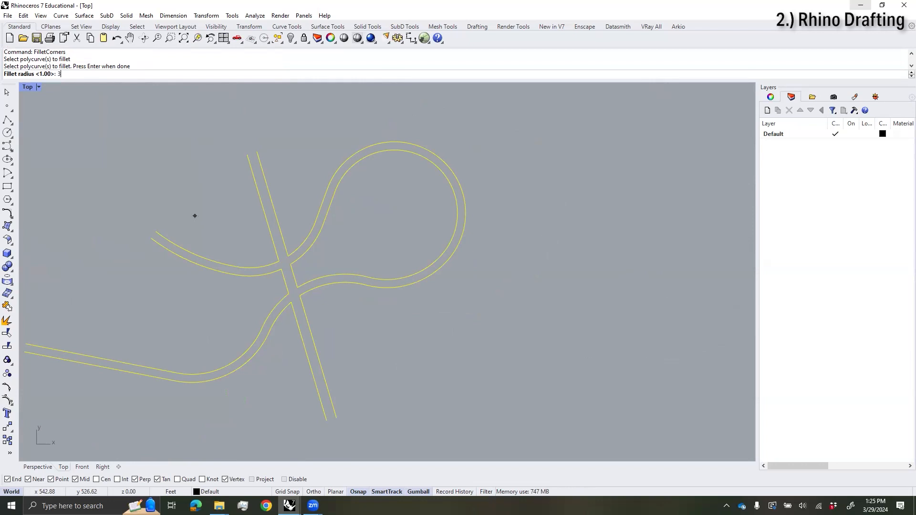
{"action": "key", "text": "Return"}
{"action": "scroll", "coordinate": [332, 294], "scroll_direction": "up", "scroll_amount": 5}
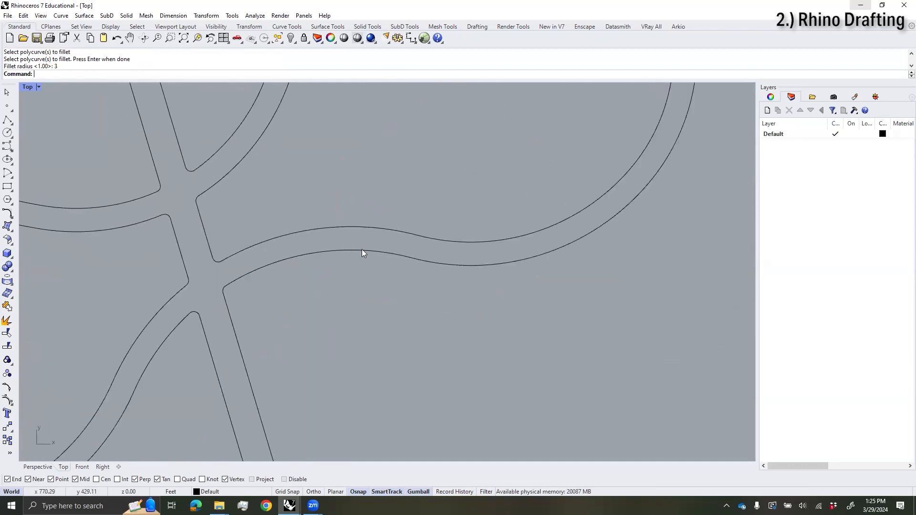
{"action": "scroll", "coordinate": [307, 278], "scroll_direction": "down", "scroll_amount": 3}
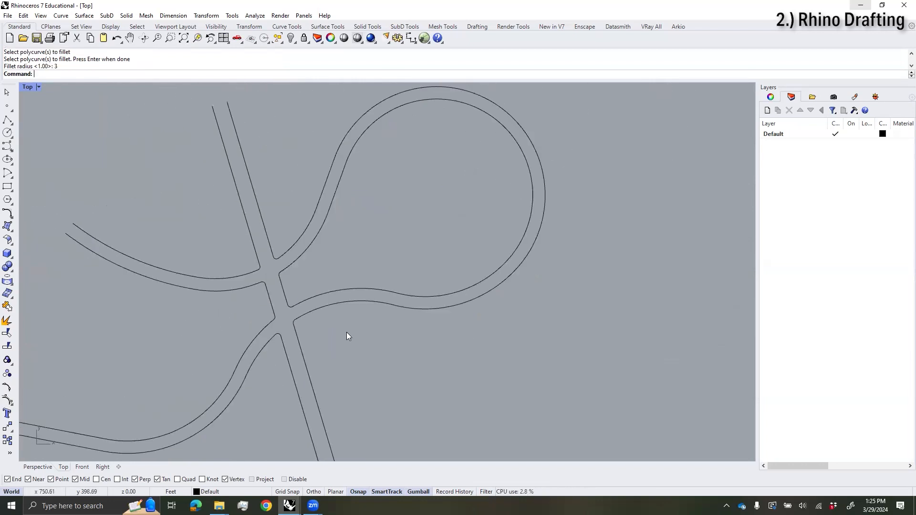
{"action": "key", "text": "ctrl+z"}
Step: Draw an arc tangent to the curved path and the straight line at the upper crossing's corner, using the FromFirstPoint option
{"action": "middle_click", "coordinate": [273, 237]}
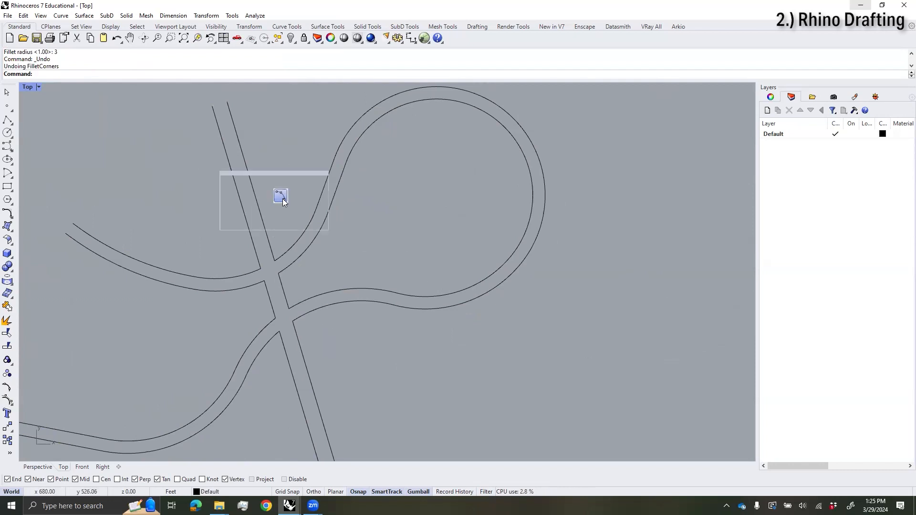
{"action": "scroll", "coordinate": [289, 253], "scroll_direction": "up", "scroll_amount": 3}
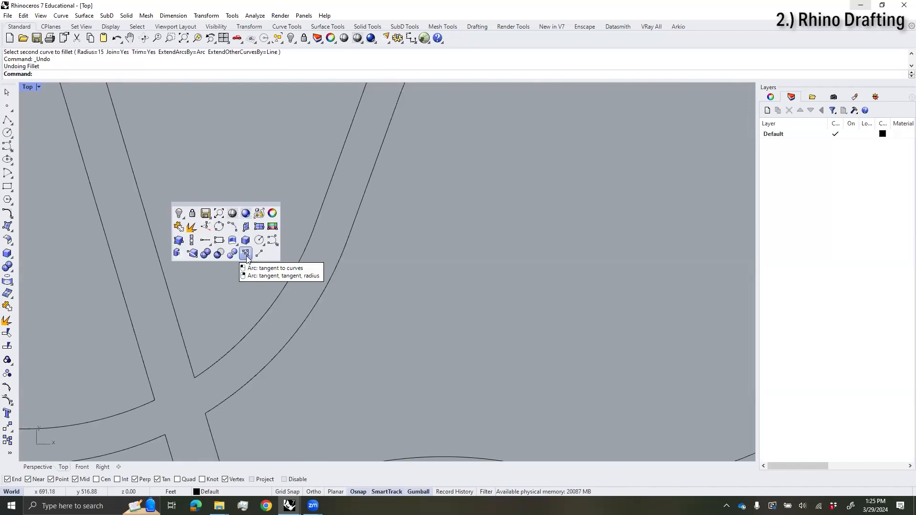
{"action": "left_click", "coordinate": [247, 258]}
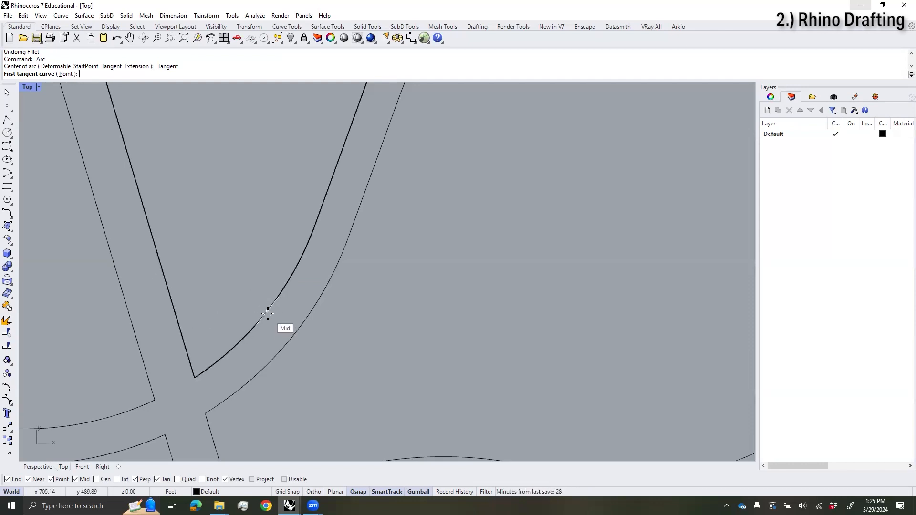
{"action": "left_click", "coordinate": [268, 314]}
{"action": "type", "text": "f"}
{"action": "key", "text": "Return"}
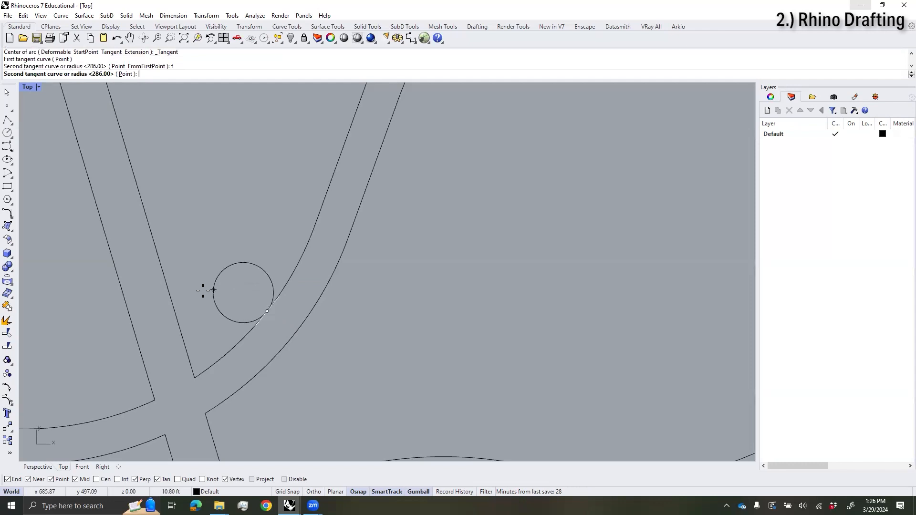
{"action": "left_click", "coordinate": [177, 298]}
{"action": "left_click", "coordinate": [214, 329]}
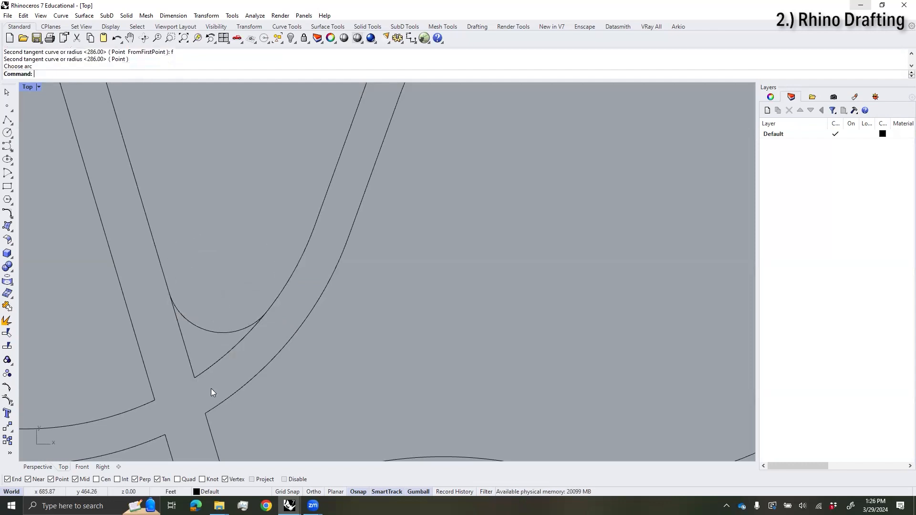
Step: Trim the pointed straight and curved corner segments below the new tangent arc, using the arc as the cutting object
{"action": "left_click", "coordinate": [219, 335]}
{"action": "type", "text": "trim"}
{"action": "key", "text": "Return"}
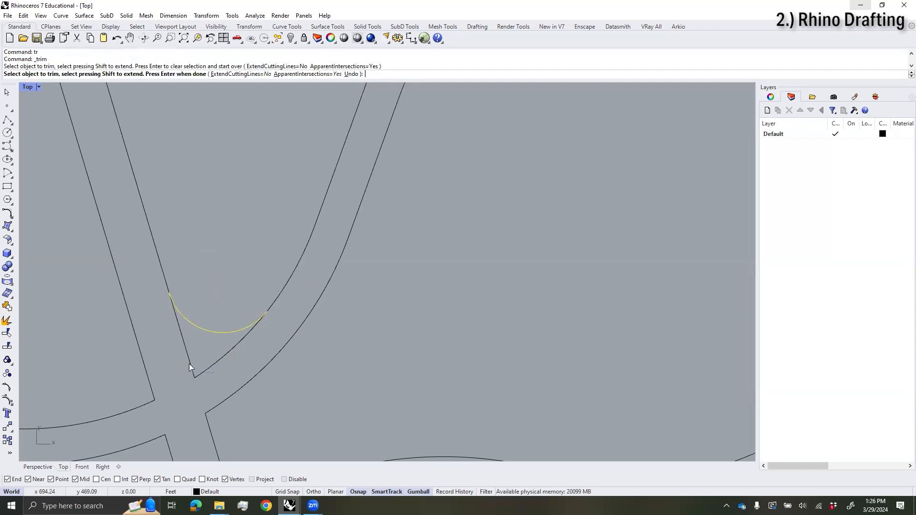
{"action": "left_click", "coordinate": [190, 368]}
{"action": "left_click", "coordinate": [229, 353]}
{"action": "key", "text": "Return"}
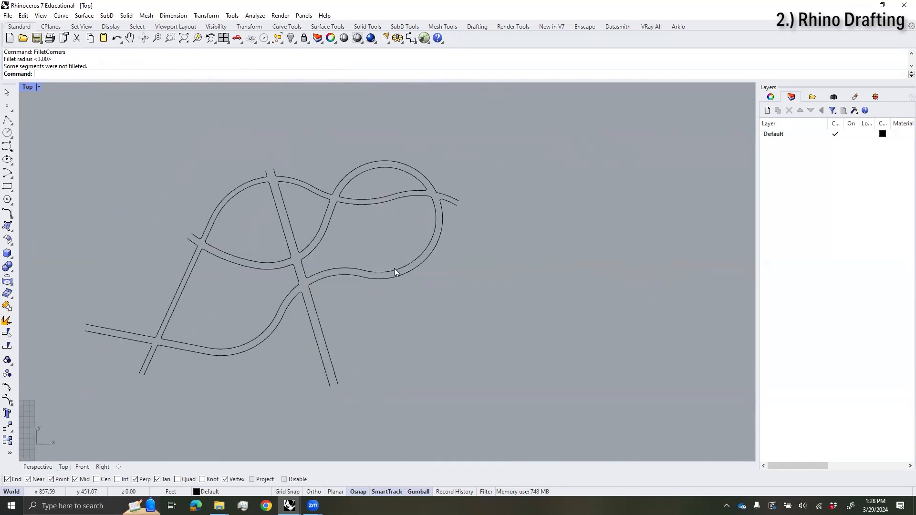
Step: Close the short open path stub at the network's upper-left side with a polyline between its two end points
{"action": "right_click_drag", "start_coordinate": [424, 280], "coordinate": [442, 269]}
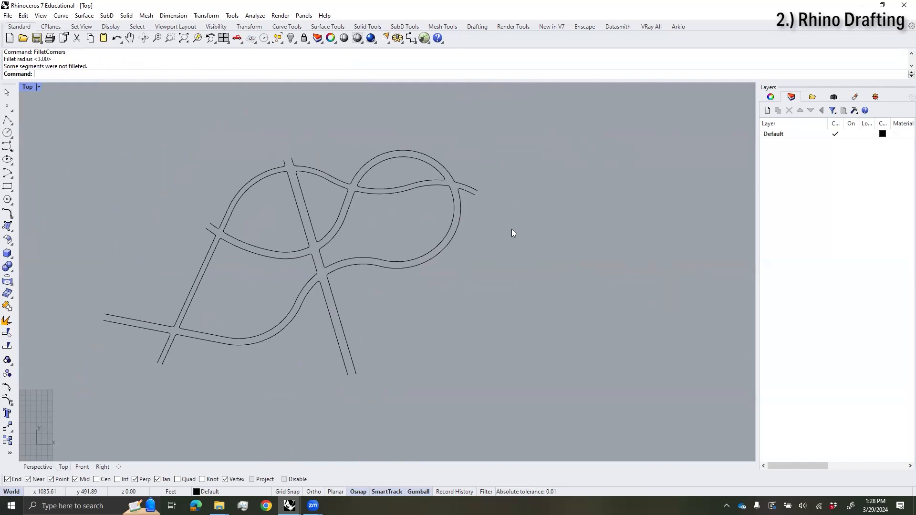
{"action": "scroll", "coordinate": [166, 314], "scroll_direction": "up", "scroll_amount": 4}
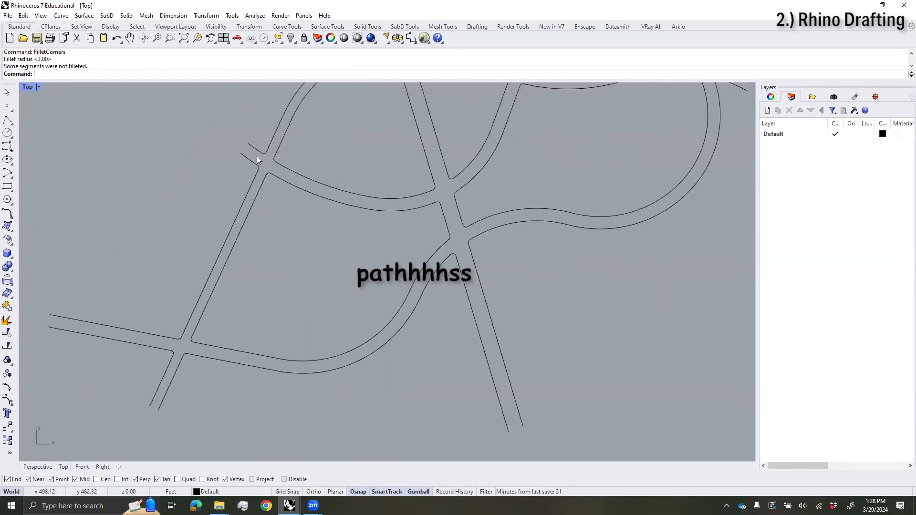
{"action": "right_click_drag", "start_coordinate": [415, 239], "coordinate": [379, 302]}
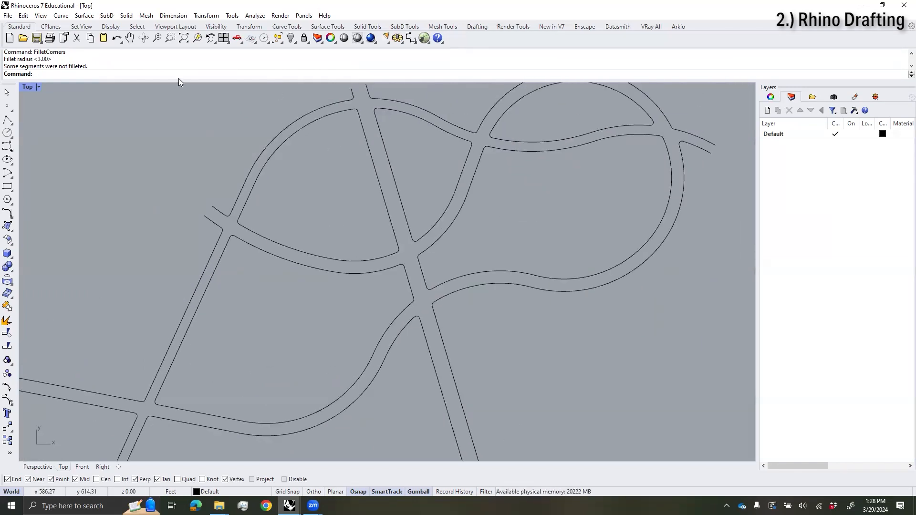
{"action": "left_click", "coordinate": [10, 122]}
{"action": "scroll", "coordinate": [168, 216], "scroll_direction": "up", "scroll_amount": 5}
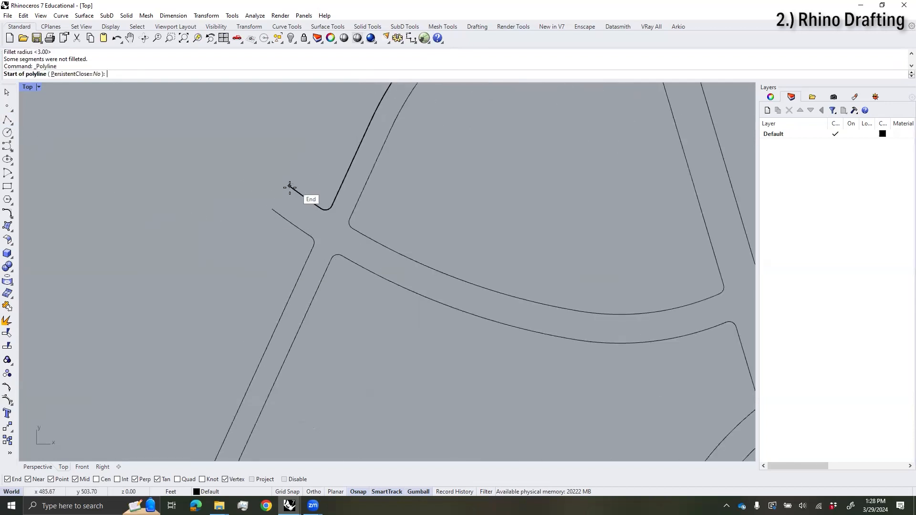
{"action": "left_click", "coordinate": [289, 186]}
{"action": "left_click", "coordinate": [273, 209]}
{"action": "scroll", "coordinate": [360, 212], "scroll_direction": "down", "scroll_amount": 8}
{"action": "key", "text": "Return"}
Step: Cap the remaining open path ends with straight polylines between their end points
{"action": "scroll", "coordinate": [460, 145], "scroll_direction": "up", "scroll_amount": 8}
{"action": "key", "text": "Return"}
{"action": "left_click", "coordinate": [451, 175]}
{"action": "left_click", "coordinate": [486, 166]}
{"action": "key", "text": "Return"}
{"action": "scroll", "coordinate": [576, 159], "scroll_direction": "down", "scroll_amount": 6}
{"action": "right_click_drag", "start_coordinate": [576, 160], "coordinate": [519, 145]}
{"action": "right_click_drag", "start_coordinate": [740, 196], "coordinate": [456, 191]}
{"action": "scroll", "coordinate": [630, 228], "scroll_direction": "down", "scroll_amount": 6}
{"action": "left_click_drag", "start_coordinate": [608, 376], "coordinate": [598, 368]}
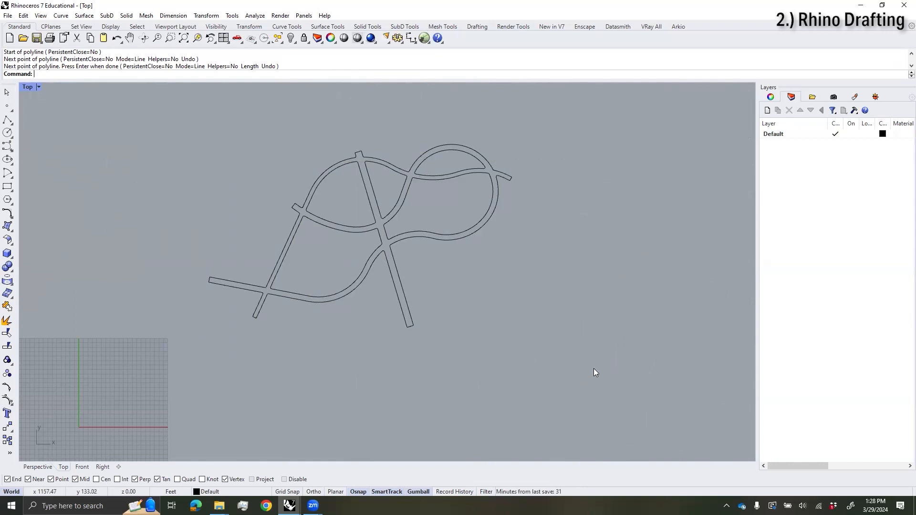
Step: Create a new layer named hatch and make it the current layer
{"action": "left_click", "coordinate": [781, 135]}
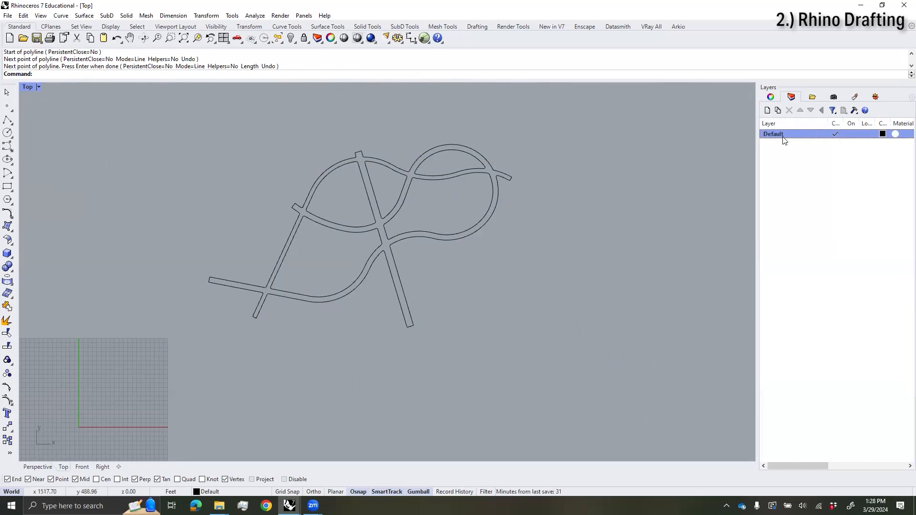
{"action": "left_click", "coordinate": [768, 110]}
{"action": "type", "text": "hatch"}
{"action": "key", "text": "Return"}
{"action": "double_click", "coordinate": [794, 142]}
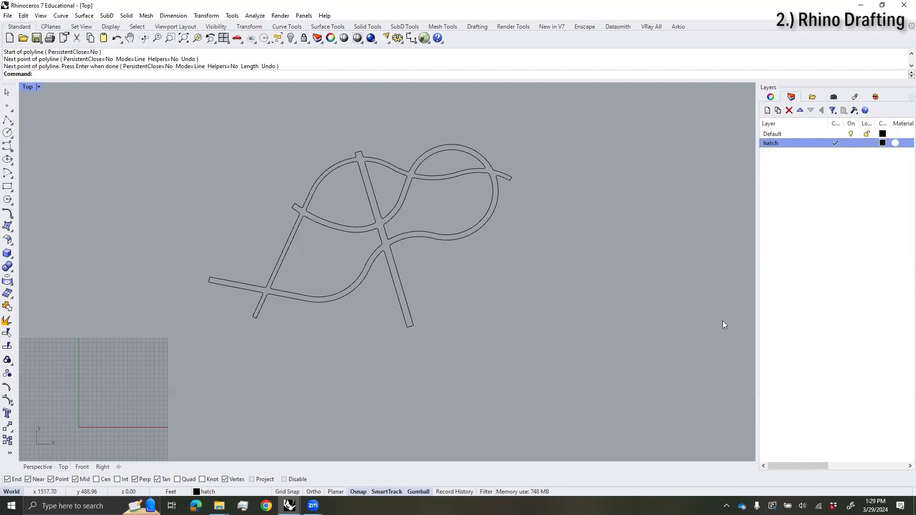
Step: Start a hatch with Boundary=Yes on all path curves, and pick the regions enclosed between the paths
{"action": "type", "text": "Hat"}
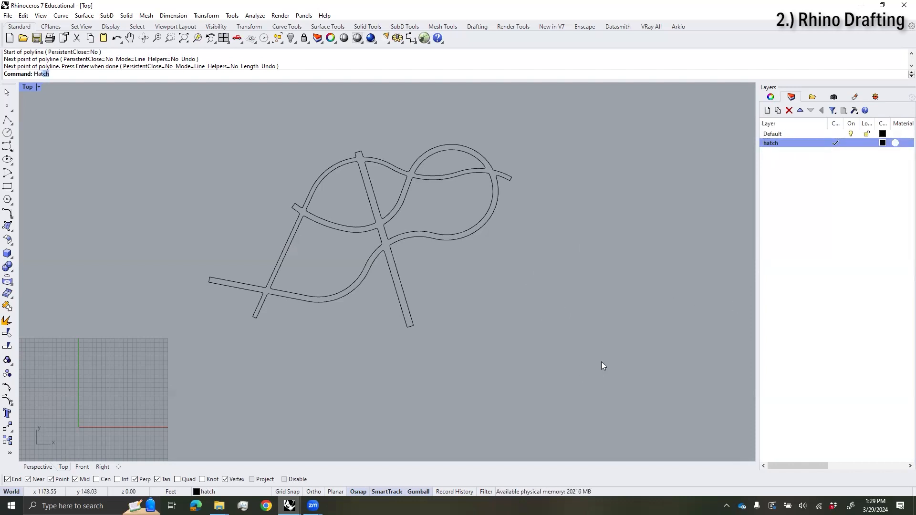
{"action": "type", "text": "ch"}
{"action": "key", "text": "Return"}
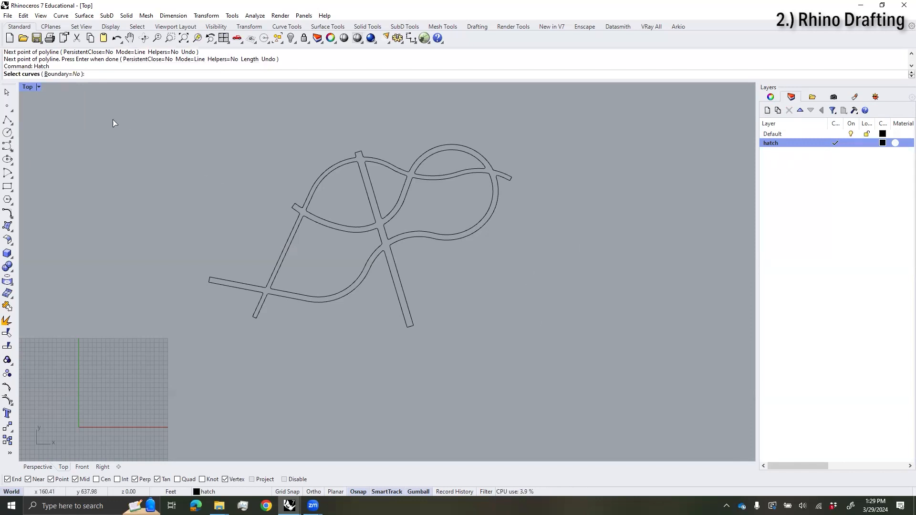
{"action": "left_click", "coordinate": [62, 74]}
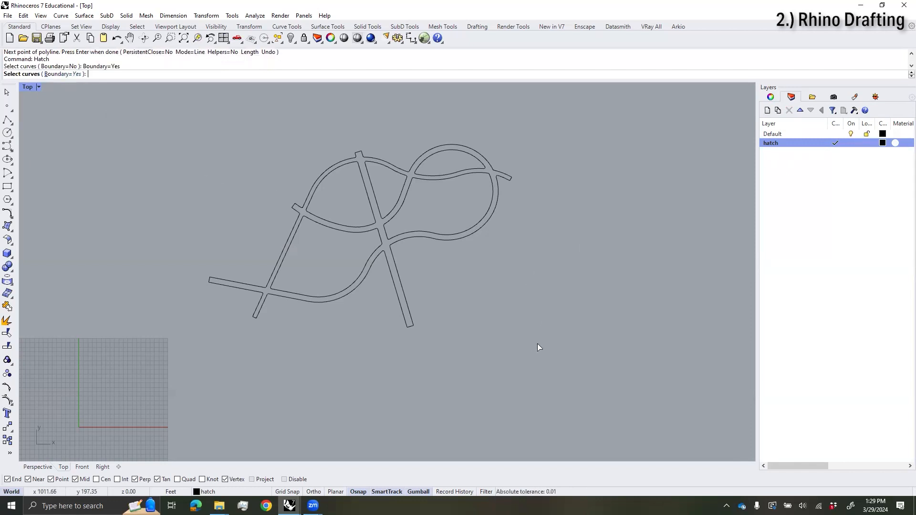
{"action": "left_click_drag", "start_coordinate": [291, 243], "coordinate": [105, 85]}
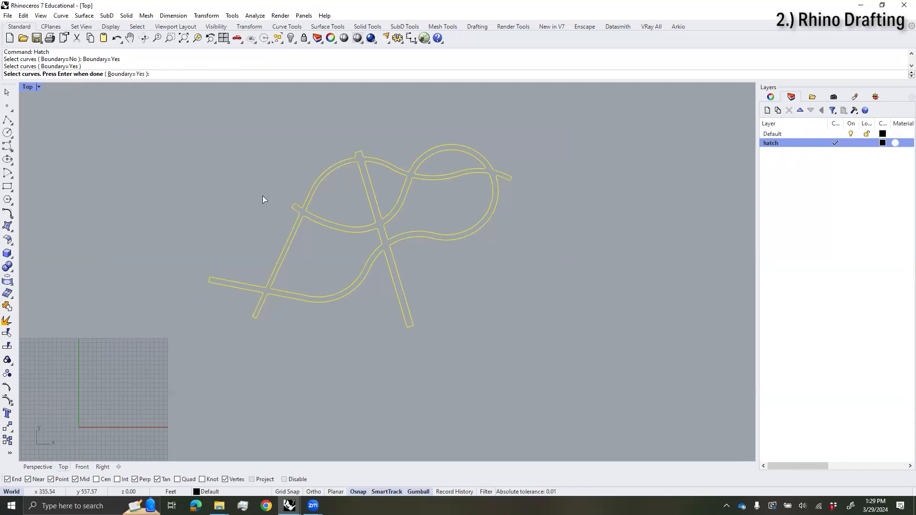
{"action": "key", "text": "Return"}
{"action": "left_click", "coordinate": [334, 255]}
{"action": "left_click", "coordinate": [339, 194]}
{"action": "left_click", "coordinate": [425, 214]}
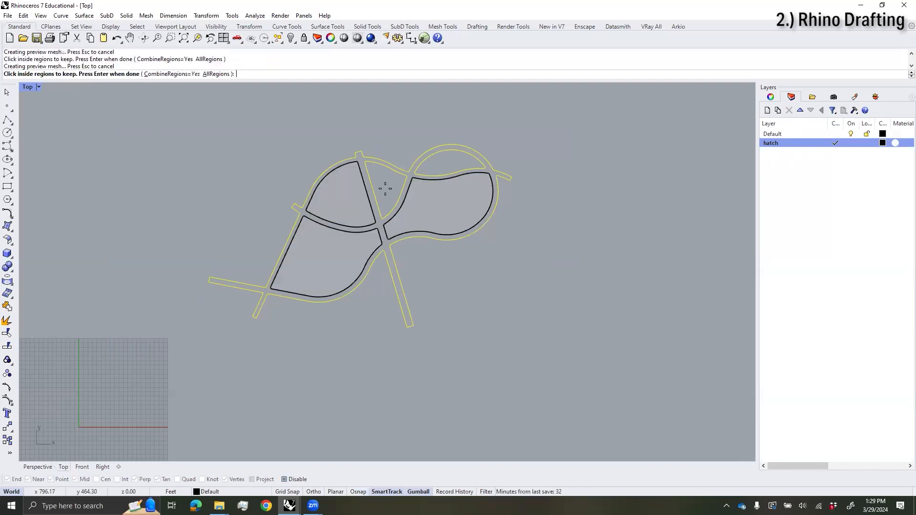
{"action": "left_click", "coordinate": [385, 188]}
{"action": "left_click", "coordinate": [436, 168]}
Step: Set CombineRegions=No, add the path region to the picked regions, and apply the Solid hatch pattern
{"action": "scroll", "coordinate": [412, 171], "scroll_direction": "up", "scroll_amount": 4}
{"action": "left_click", "coordinate": [409, 177]}
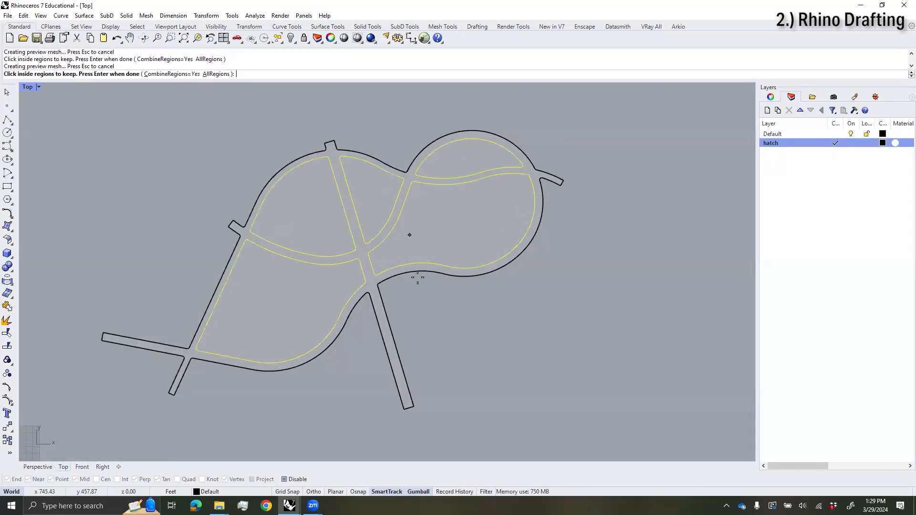
{"action": "left_click", "coordinate": [410, 174]}
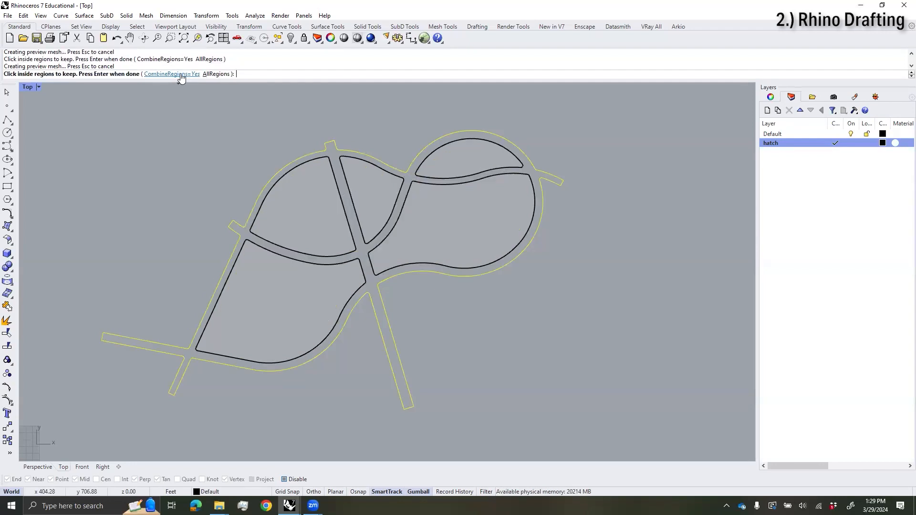
{"action": "left_click", "coordinate": [180, 75]}
{"action": "scroll", "coordinate": [328, 149], "scroll_direction": "up", "scroll_amount": 2}
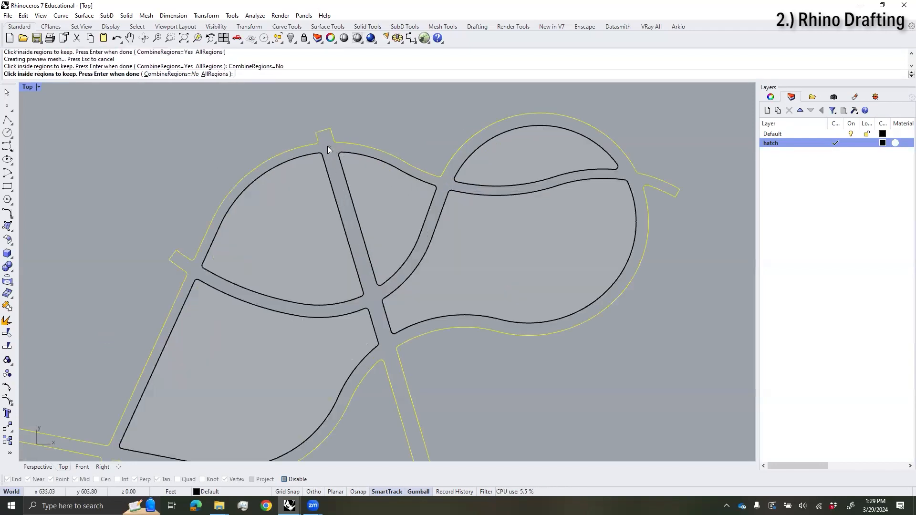
{"action": "left_click", "coordinate": [329, 148]}
{"action": "left_click", "coordinate": [389, 235]}
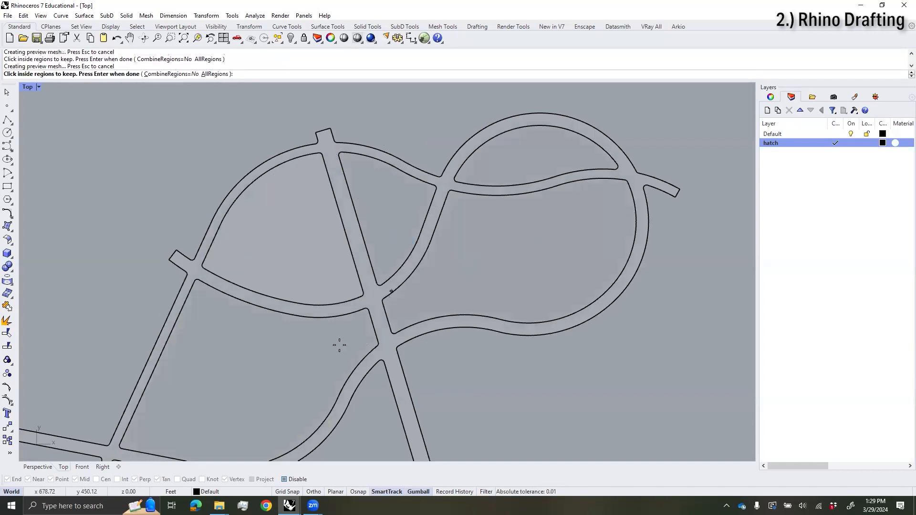
{"action": "scroll", "coordinate": [449, 274], "scroll_direction": "down", "scroll_amount": 6}
{"action": "key", "text": "Return"}
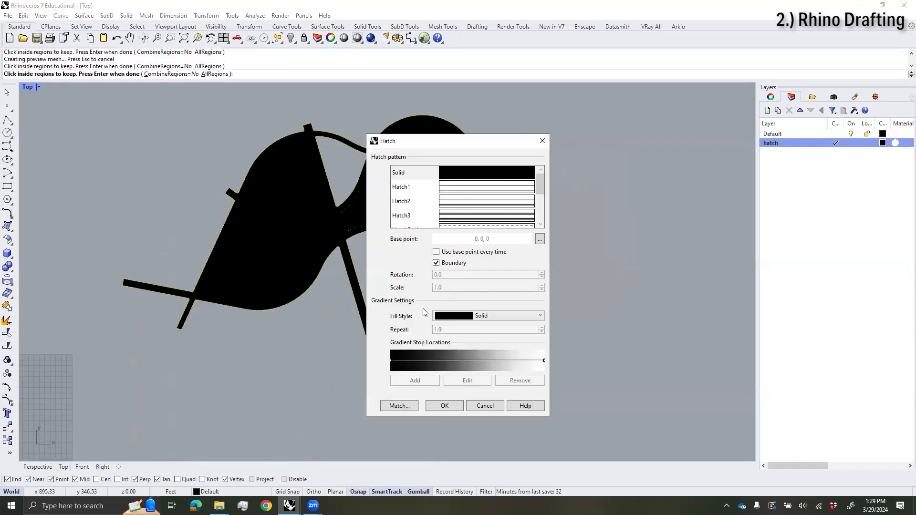
{"action": "left_click", "coordinate": [444, 405]}
Step: Select the solid hatches individually to inspect how the regions are separated
{"action": "left_click", "coordinate": [393, 205]}
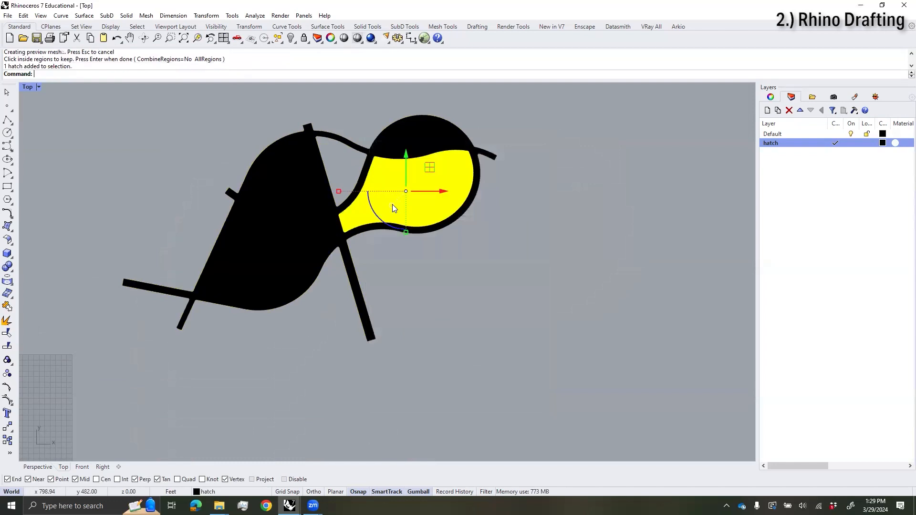
{"action": "left_click", "coordinate": [291, 236]}
{"action": "left_click", "coordinate": [284, 182]}
{"action": "scroll", "coordinate": [337, 210], "scroll_direction": "up", "scroll_amount": 4}
{"action": "left_click", "coordinate": [454, 109]}
{"action": "left_click", "coordinate": [611, 189]}
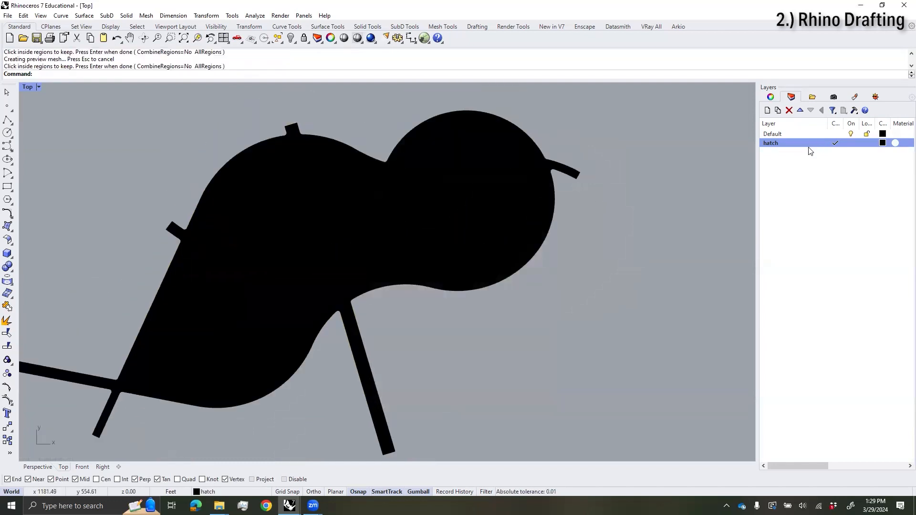
Step: Select all objects on the hatch layer and explode the hatches into surfaces
{"action": "right_click", "coordinate": [806, 142]}
{"action": "left_click", "coordinate": [863, 287]}
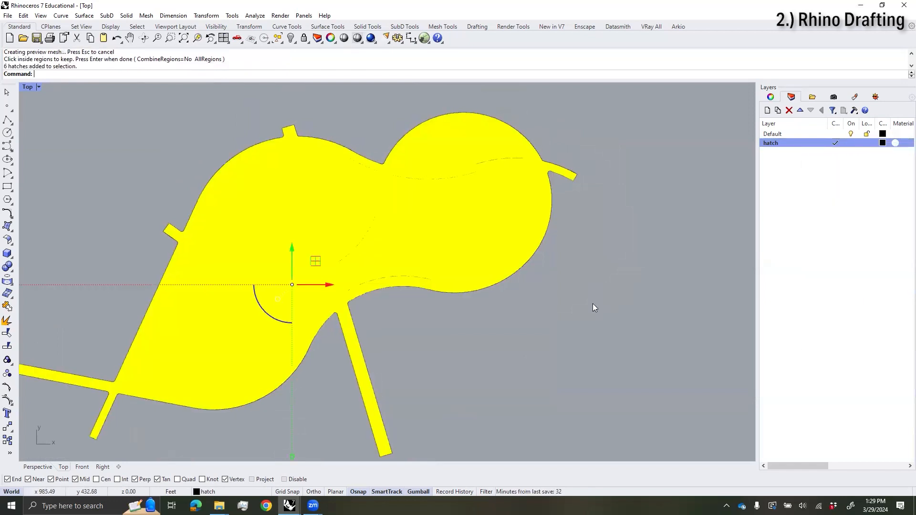
{"action": "right_click_drag", "start_coordinate": [614, 293], "coordinate": [645, 325]}
{"action": "type", "text": "explode"}
{"action": "key", "text": "Return"}
{"action": "key", "text": "Escape"}
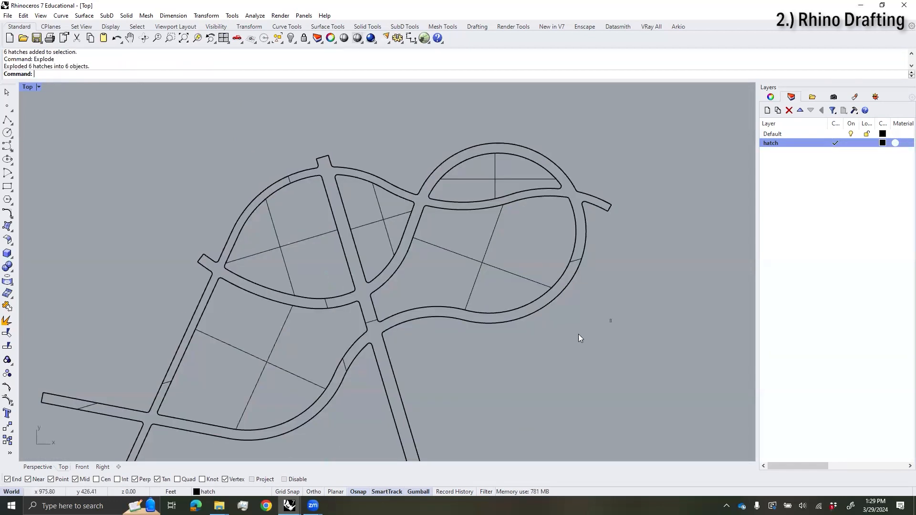
Step: Switch to the Perspective view and select the enclosed surfaces one by one to examine them as separate pieces
{"action": "left_click", "coordinate": [37, 467]}
{"action": "left_click", "coordinate": [339, 217]}
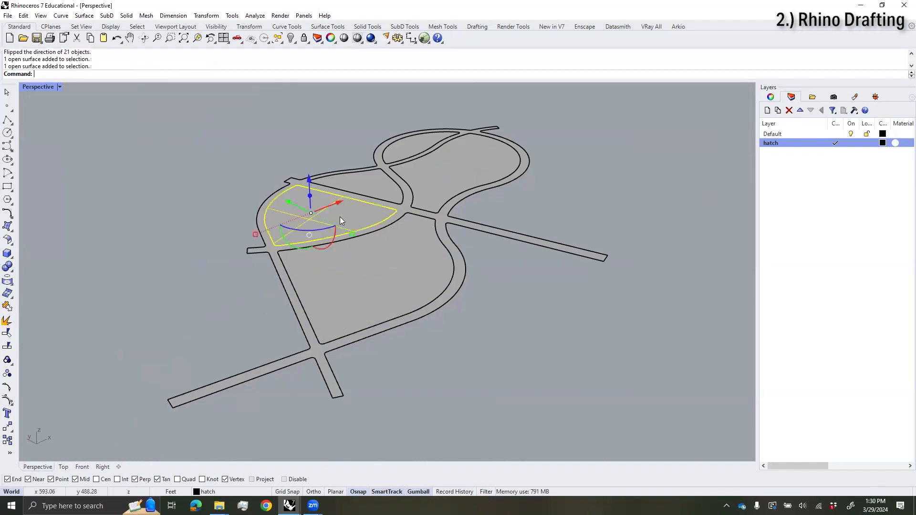
{"action": "left_click", "coordinate": [375, 189]}
{"action": "left_click", "coordinate": [440, 173]}
{"action": "left_click", "coordinate": [415, 144]}
{"action": "left_click", "coordinate": [493, 301]}
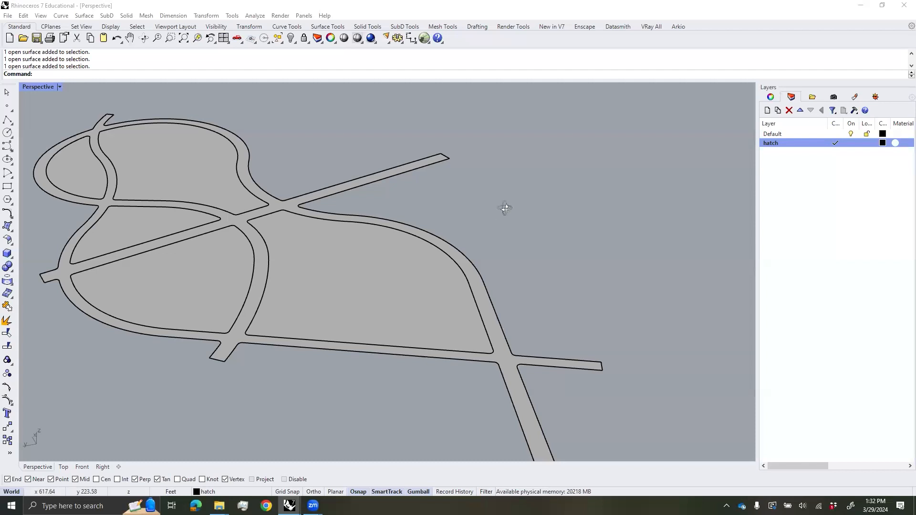
Step: Add a new layer as the current layer and turn off the Default and hatch layers
{"action": "mouse_move", "coordinate": [505, 207]}
{"action": "right_mouse_down"}
{"action": "mouse_move", "coordinate": [518, 217]}
{"action": "mouse_move", "coordinate": [446, 210]}
{"action": "mouse_move", "coordinate": [503, 205]}
{"action": "right_mouse_up"}
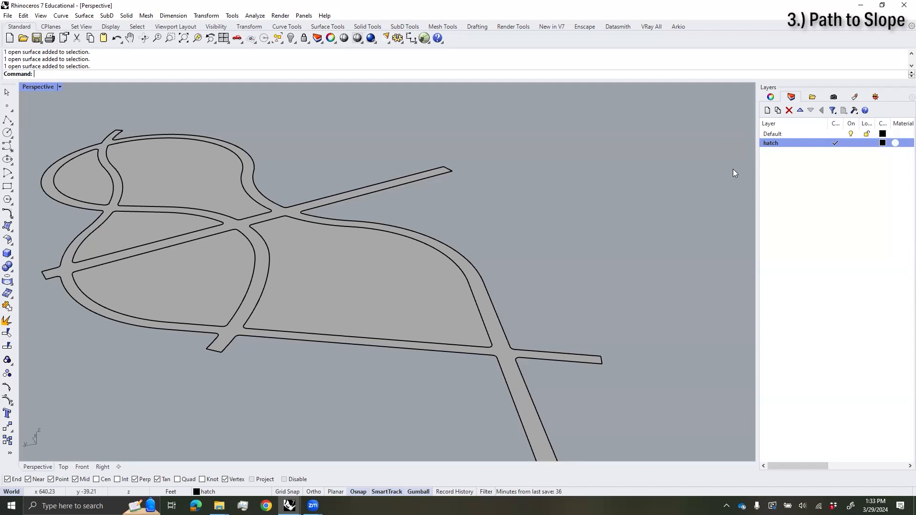
{"action": "left_click", "coordinate": [768, 110]}
{"action": "left_click", "coordinate": [816, 151]}
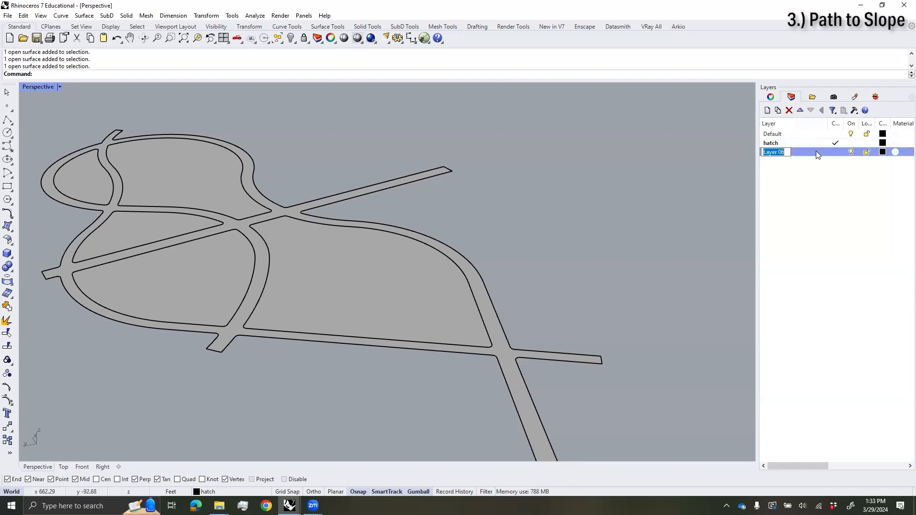
{"action": "left_click", "coordinate": [851, 143]}
{"action": "left_click", "coordinate": [851, 134]}
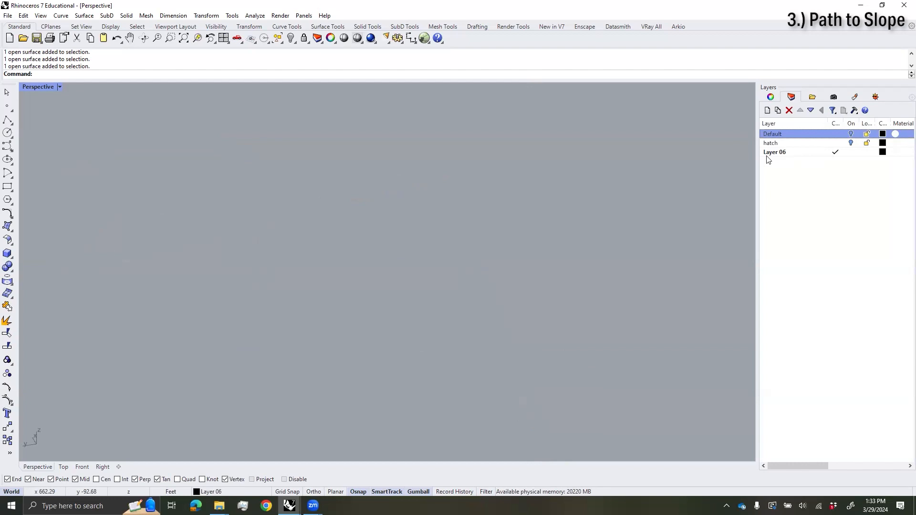
Step: Launch Grasshopper, open the Path with Slope definition, and look over its curve-input instructions and component network before minimising it
{"action": "left_click", "coordinate": [424, 39]}
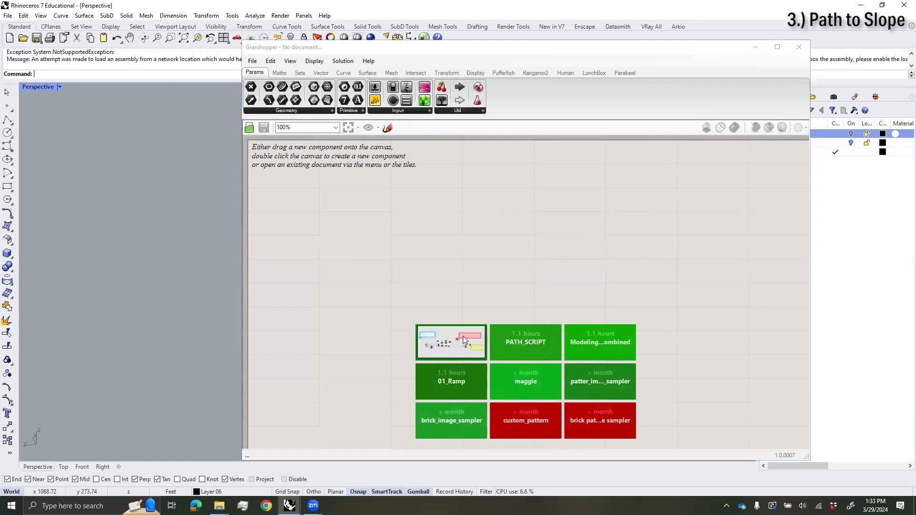
{"action": "left_click", "coordinate": [452, 344]}
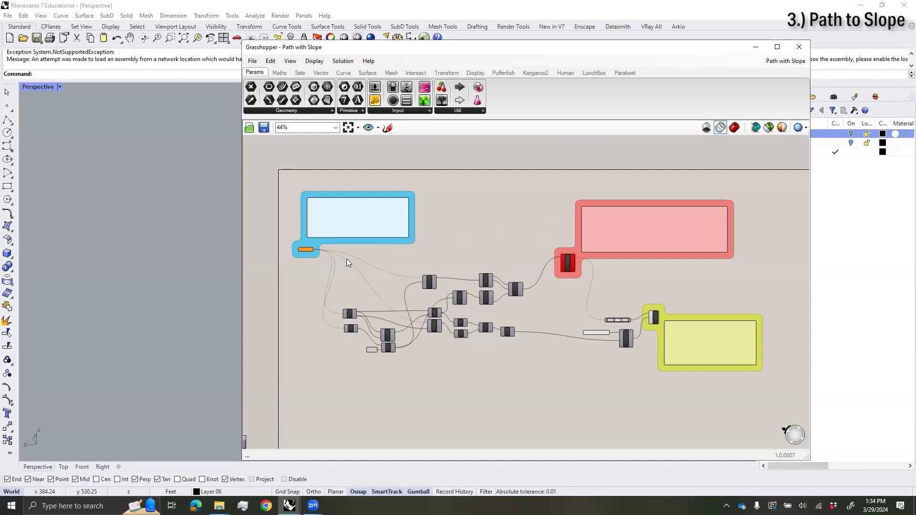
{"action": "scroll", "coordinate": [325, 214], "scroll_direction": "up", "scroll_amount": 6}
{"action": "right_click_drag", "start_coordinate": [372, 272], "coordinate": [411, 284]}
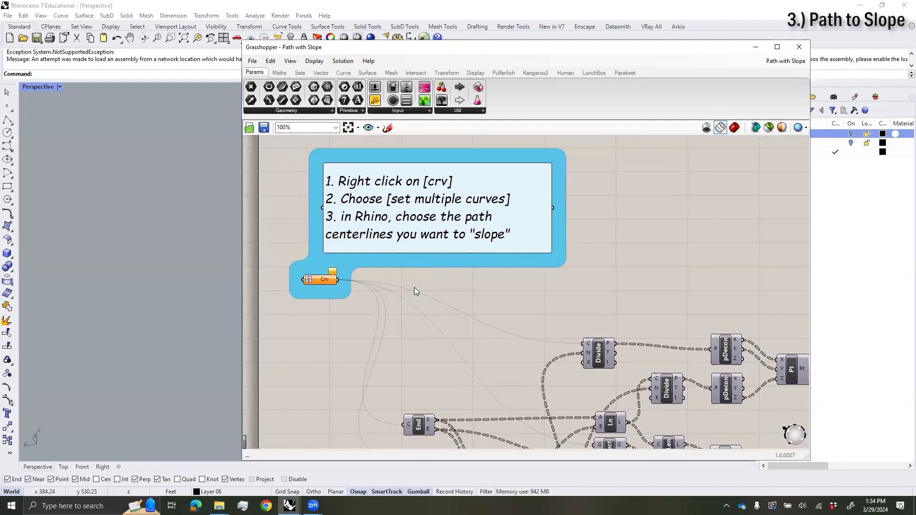
{"action": "scroll", "coordinate": [484, 264], "scroll_direction": "down", "scroll_amount": 1}
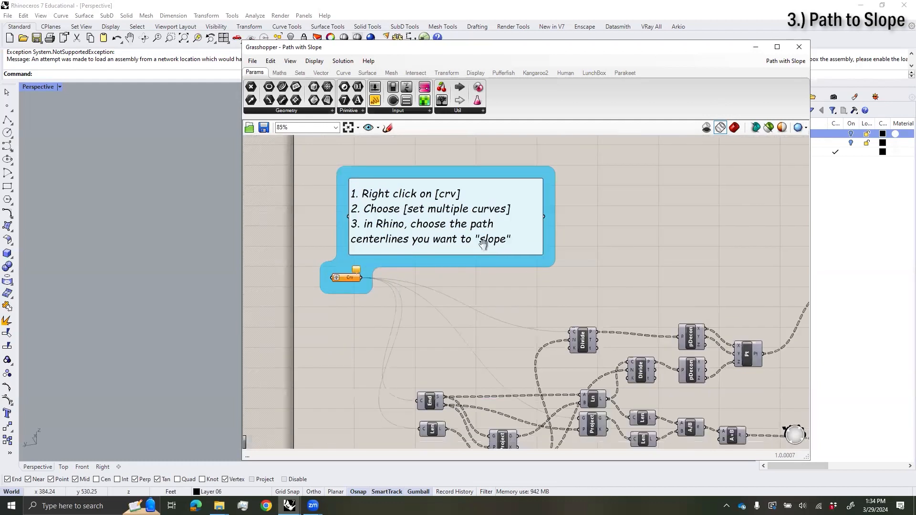
{"action": "right_click_drag", "start_coordinate": [486, 244], "coordinate": [390, 171]}
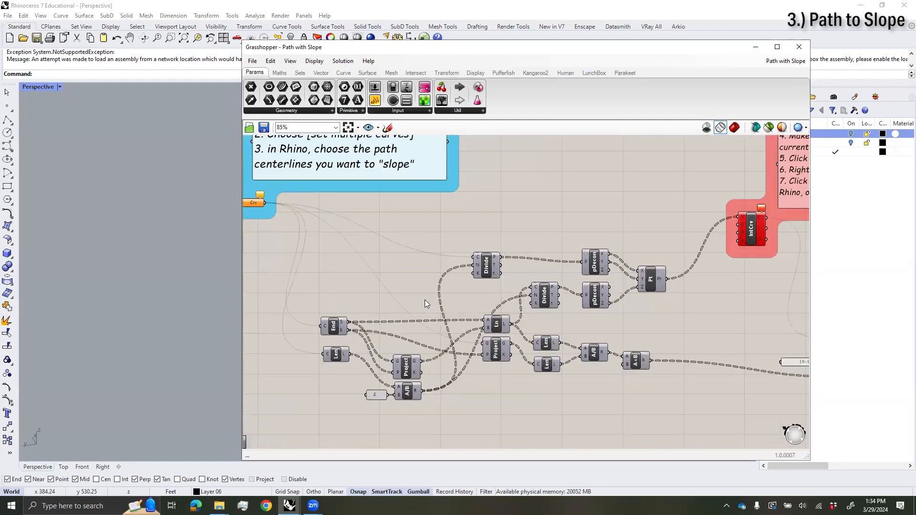
{"action": "right_click_drag", "start_coordinate": [425, 300], "coordinate": [500, 367]}
{"action": "left_click_drag", "start_coordinate": [632, 52], "coordinate": [633, 59]}
{"action": "left_click", "coordinate": [758, 57]}
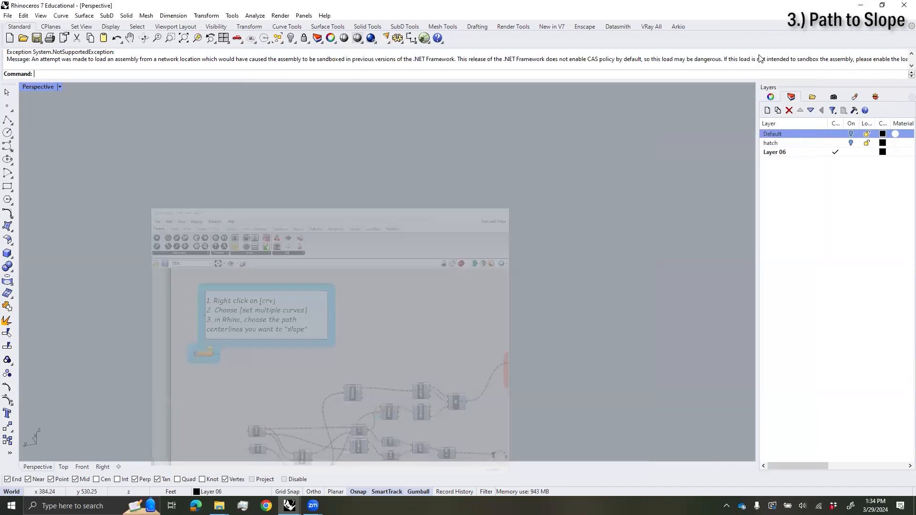
Step: In the Top view, draw a short diagonal straight segment beside the grid as the start of a path centerline
{"action": "left_click", "coordinate": [64, 468]}
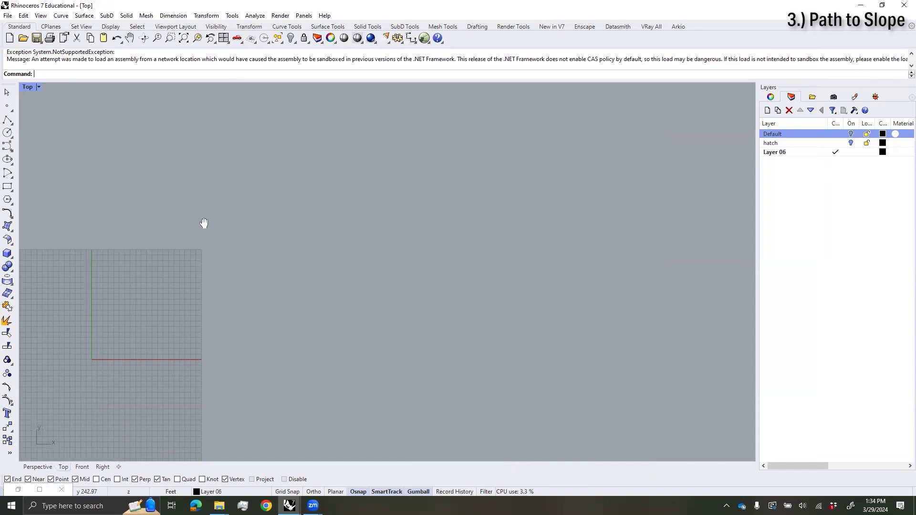
{"action": "left_click", "coordinate": [7, 123]}
{"action": "left_click", "coordinate": [226, 265]}
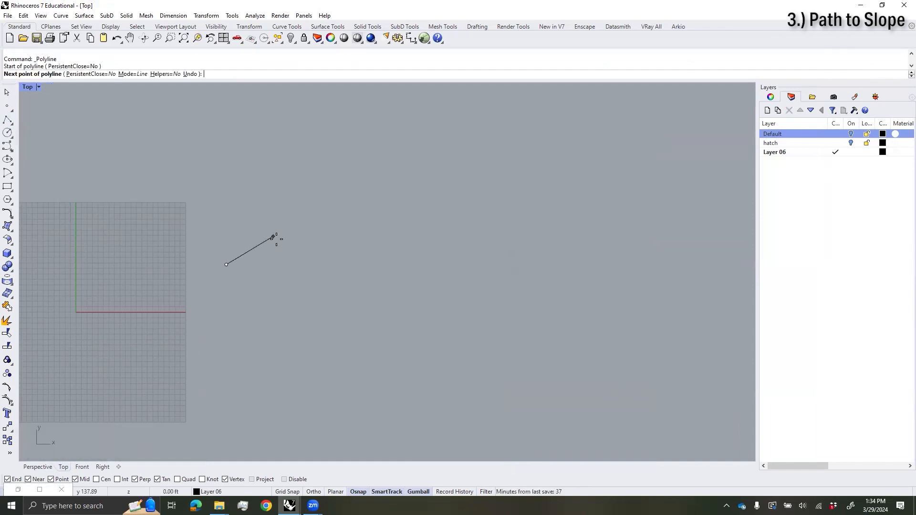
{"action": "left_click", "coordinate": [273, 236]}
{"action": "key", "text": "Return"}
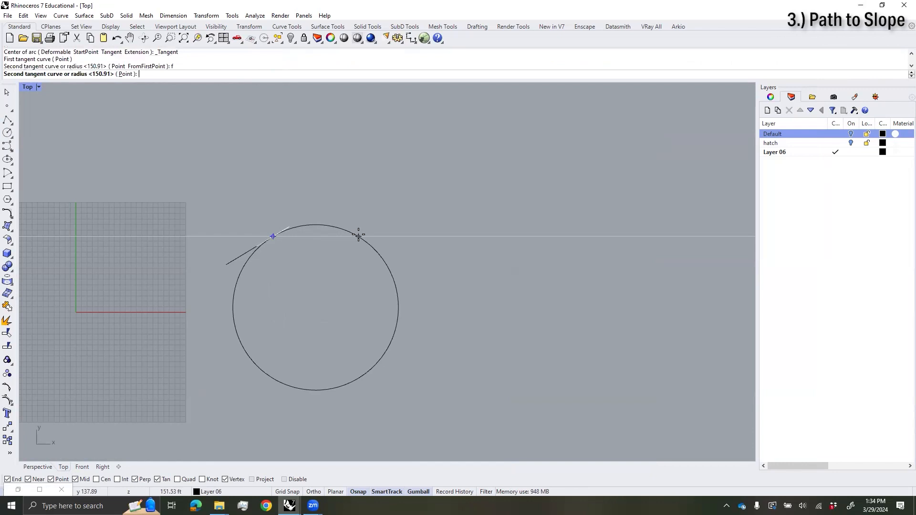
Step: Continue the centerline from the line's end with two tangent arcs curving in opposite directions, using the FromFirstPoint option
{"action": "left_click", "coordinate": [376, 236]}
{"action": "left_click", "coordinate": [377, 237]}
{"action": "key", "text": "Return"}
{"action": "left_click", "coordinate": [377, 237]}
{"action": "type", "text": "f"}
{"action": "key", "text": "Return"}
{"action": "left_click", "coordinate": [476, 247]}
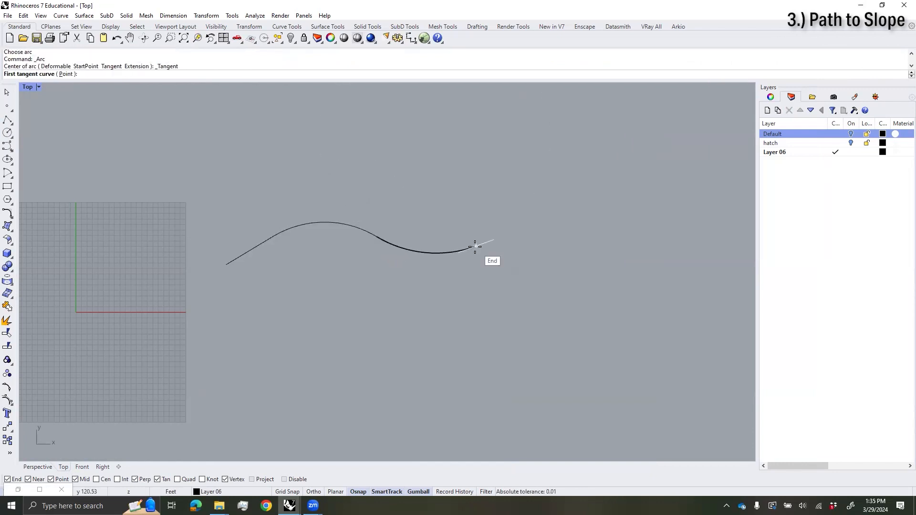
Step: Add a third tangent arc from the second arc's end, bending the path downward, with the FromFirstPoint option
{"action": "key", "text": "Return"}
{"action": "left_click", "coordinate": [475, 247]}
{"action": "type", "text": "f"}
{"action": "key", "text": "Return"}
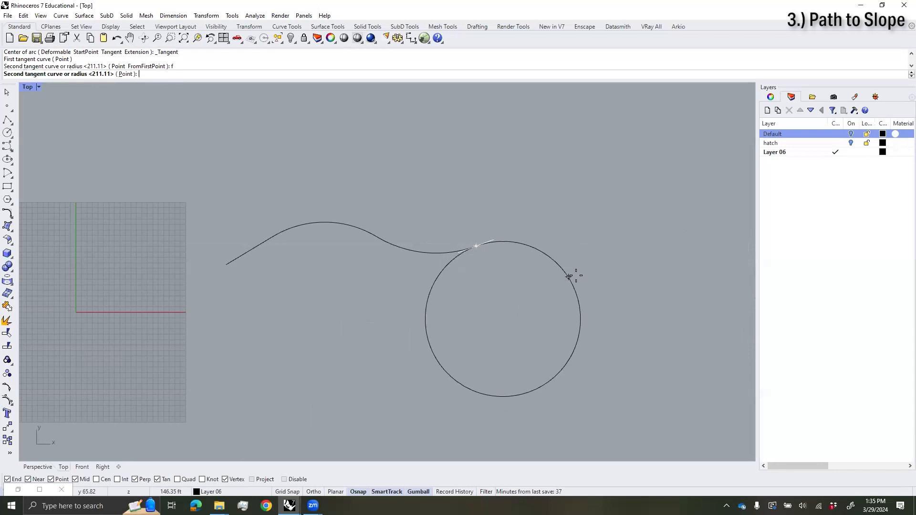
{"action": "left_click", "coordinate": [575, 277]}
{"action": "left_click", "coordinate": [575, 278]}
{"action": "scroll", "coordinate": [515, 298], "scroll_direction": "down", "scroll_amount": 2}
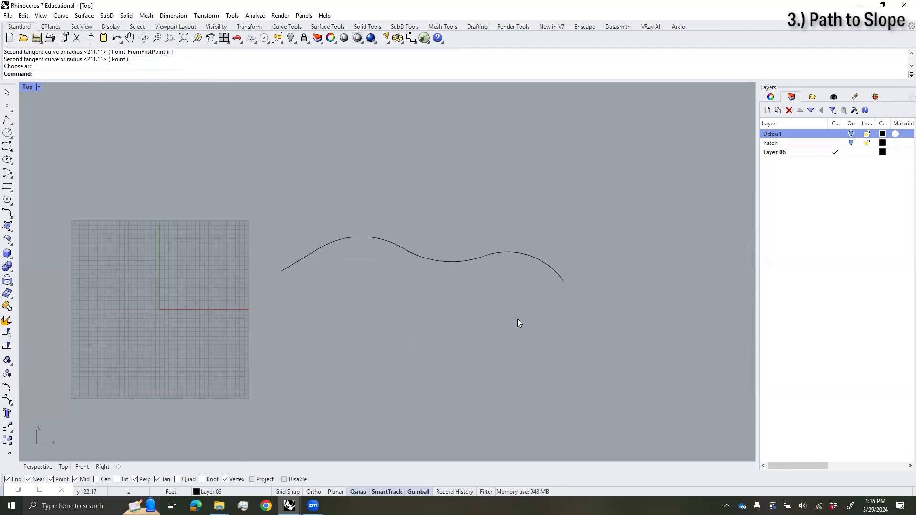
Step: Switch to the Perspective view and join the straight segment and three arcs into one open centerline curve
{"action": "left_click_drag", "start_coordinate": [500, 294], "coordinate": [316, 212]}
{"action": "left_click", "coordinate": [361, 321]}
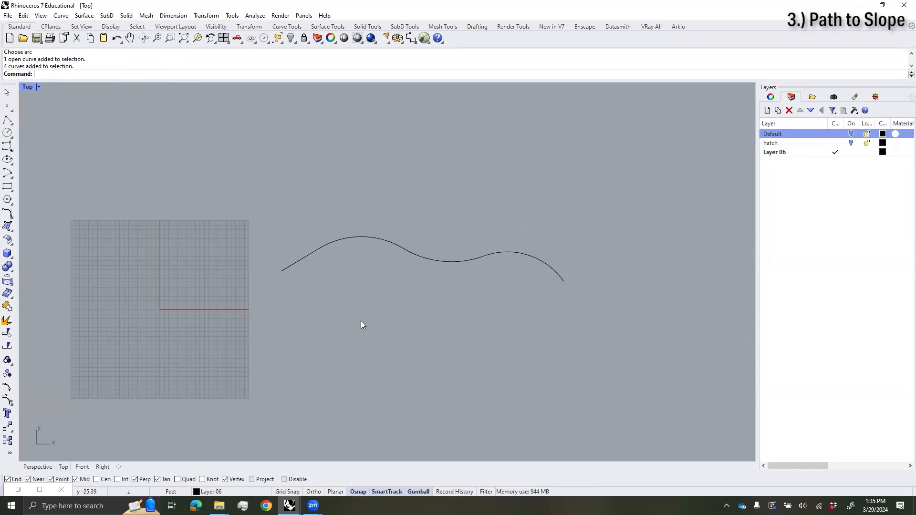
{"action": "key", "text": "ctrl+F4"}
{"action": "right_click_drag", "start_coordinate": [422, 328], "coordinate": [320, 309]}
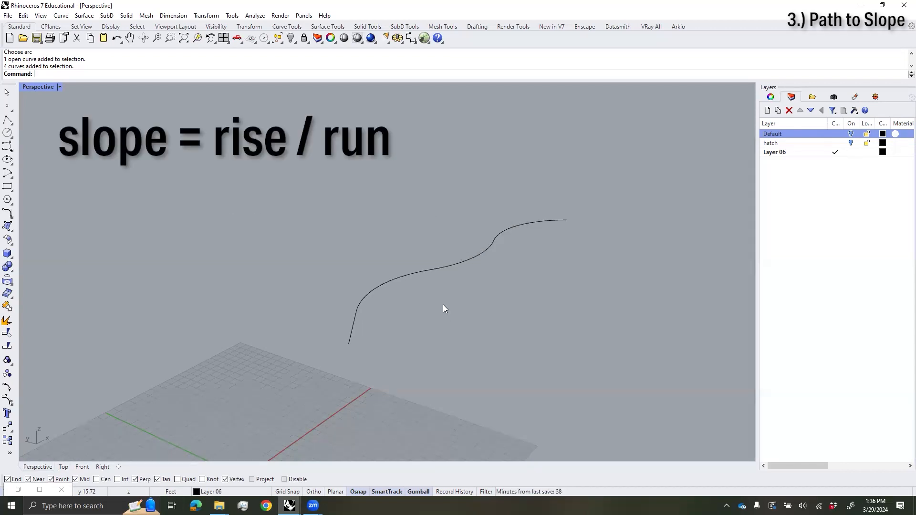
{"action": "left_click", "coordinate": [468, 263]}
{"action": "left_click_drag", "start_coordinate": [552, 327], "coordinate": [330, 192]}
{"action": "key", "text": "ctrl+j"}
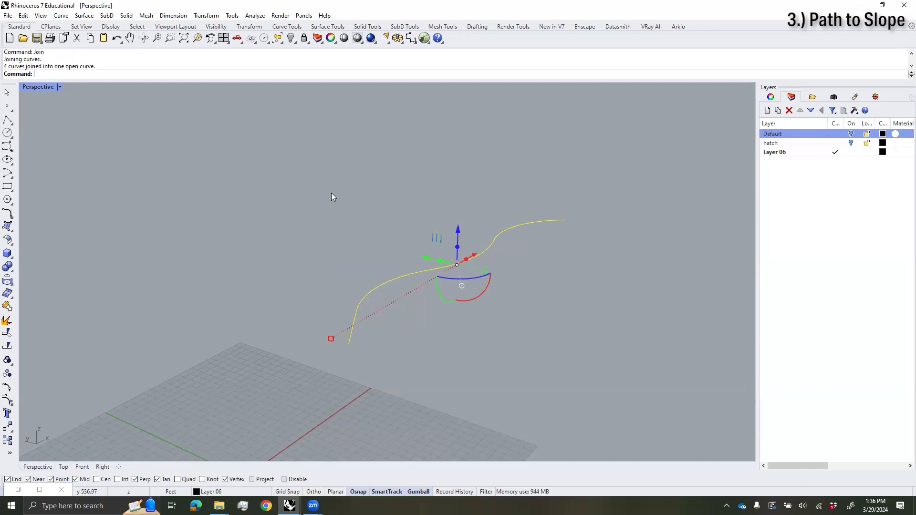
Step: Show the joined centerline's control points and raise the point at its far end vertically
{"action": "left_click", "coordinate": [537, 237]}
{"action": "left_click", "coordinate": [537, 221]}
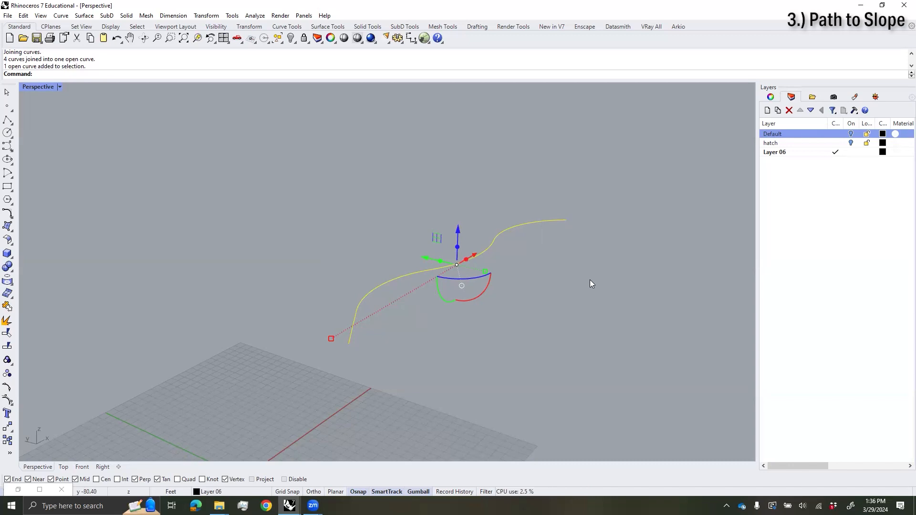
{"action": "left_click", "coordinate": [599, 302]}
{"action": "right_click_drag", "start_coordinate": [546, 319], "coordinate": [557, 271]}
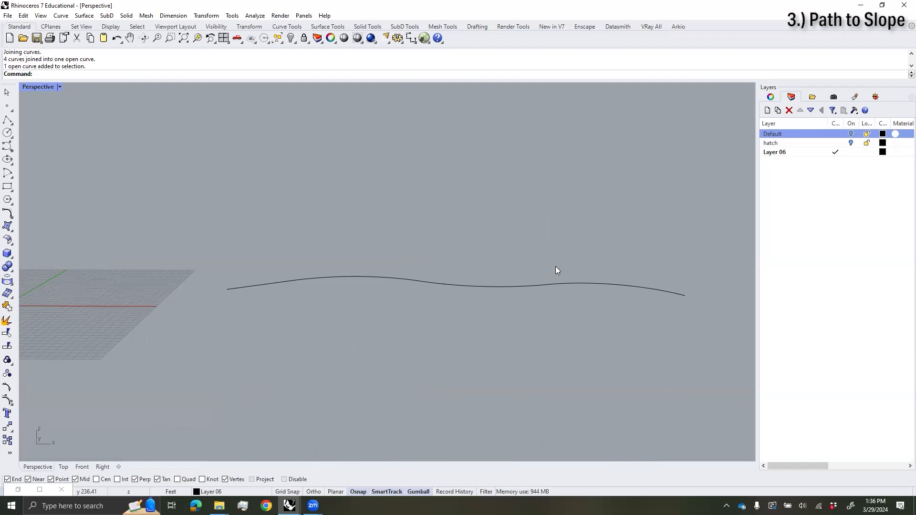
{"action": "right_click_drag", "start_coordinate": [516, 210], "coordinate": [549, 305]}
{"action": "left_click_drag", "start_coordinate": [516, 201], "coordinate": [481, 311]}
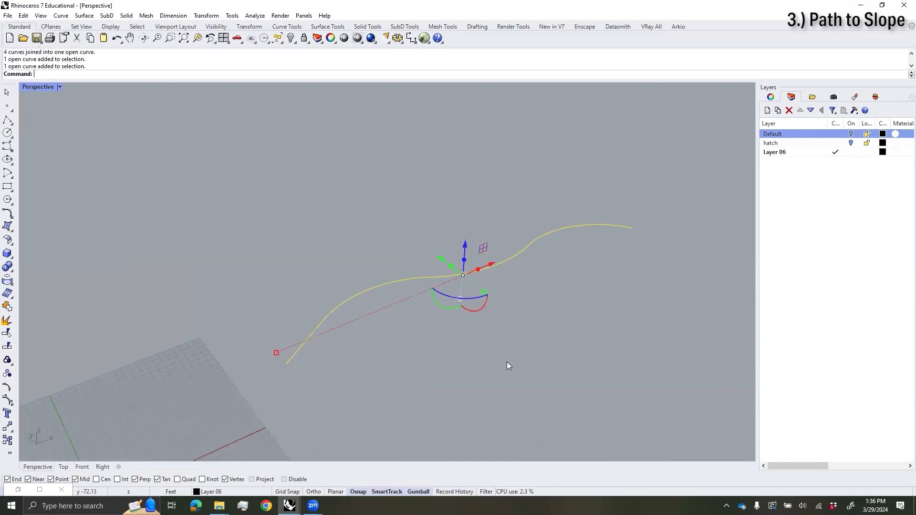
{"action": "type", "text": "pp"}
{"action": "key", "text": "Return"}
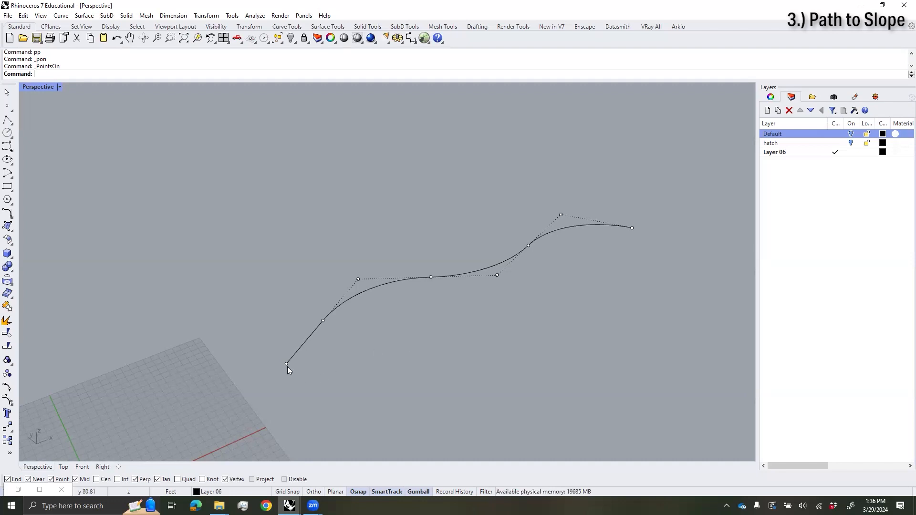
{"action": "left_click_drag", "start_coordinate": [625, 205], "coordinate": [657, 258]}
{"action": "left_click_drag", "start_coordinate": [638, 200], "coordinate": [645, 161]}
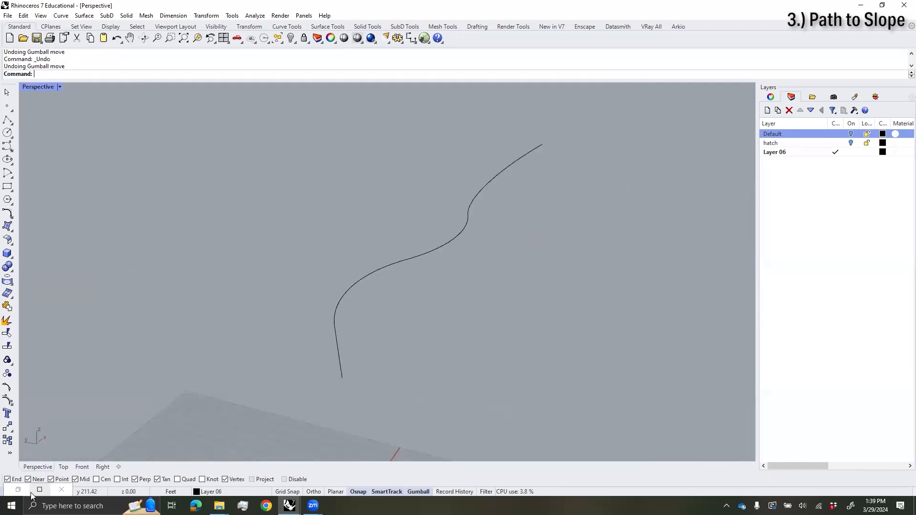
Step: Restore the Grasshopper window and arrange it side by side with Rhino, keeping the raised path curve in view
{"action": "left_click", "coordinate": [19, 490]}
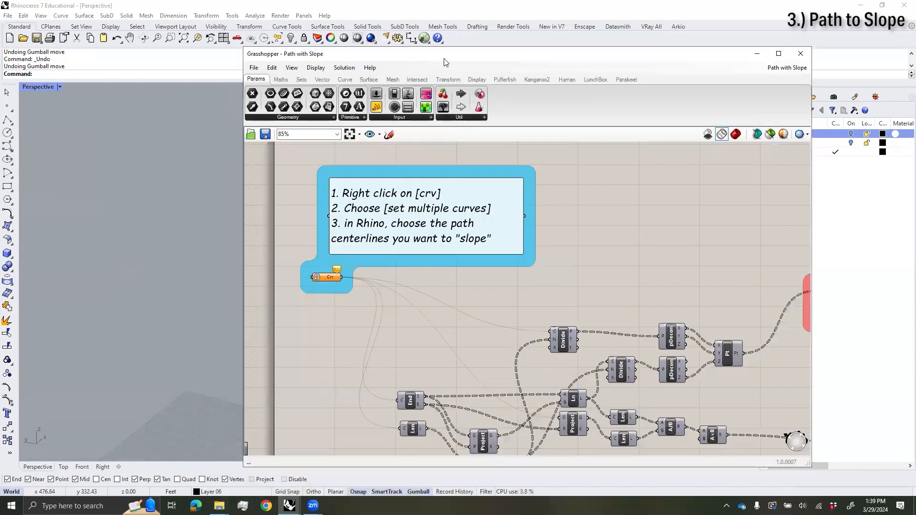
{"action": "key", "text": "super+Right"}
{"action": "left_click", "coordinate": [361, 13]}
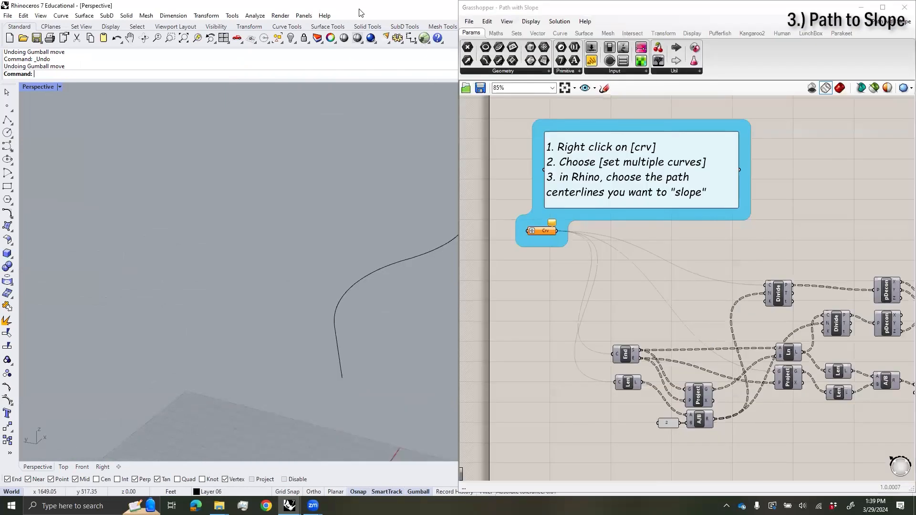
{"action": "key", "text": "super+Left"}
{"action": "left_click_drag", "start_coordinate": [364, 90], "coordinate": [350, 434]}
Step: Set the raised centerline as the single referenced curve of the Crv parameter in Grasshopper
{"action": "right_click_drag", "start_coordinate": [615, 268], "coordinate": [603, 290]}
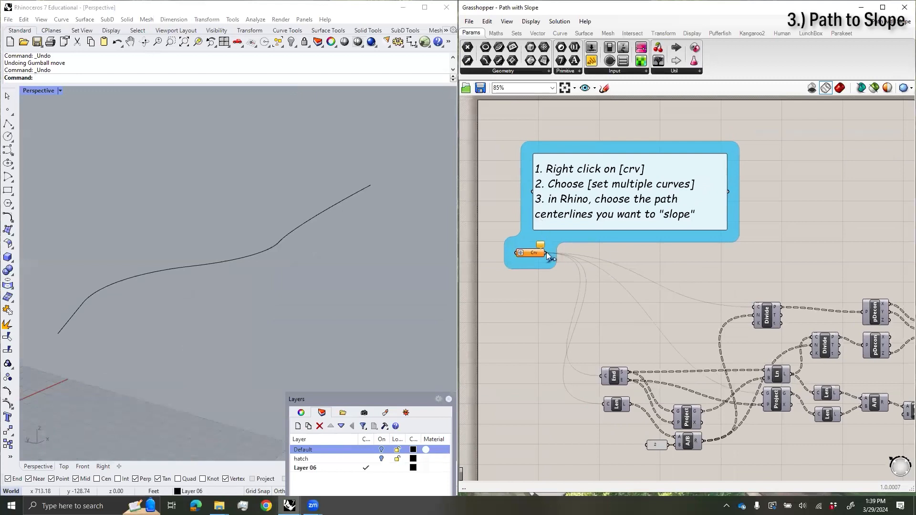
{"action": "scroll", "coordinate": [549, 266], "scroll_direction": "up", "scroll_amount": 3}
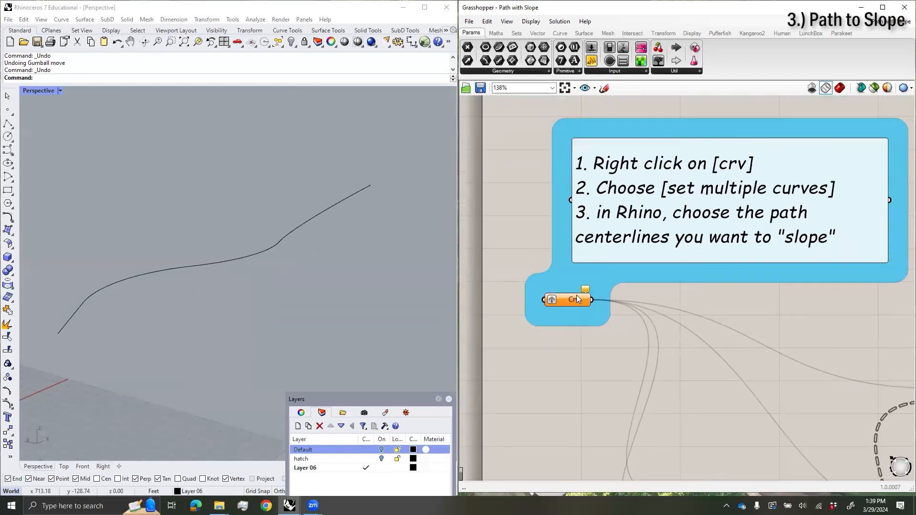
{"action": "right_click", "coordinate": [577, 302]}
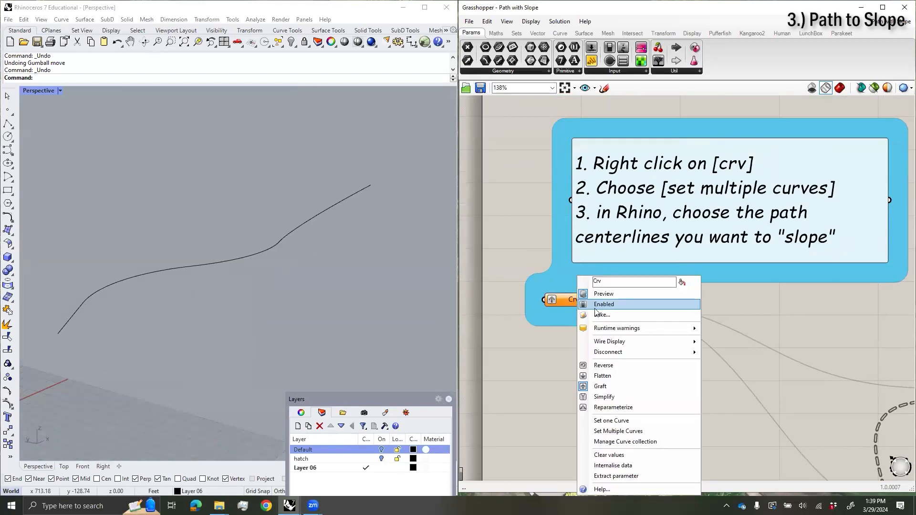
{"action": "left_click", "coordinate": [658, 419]}
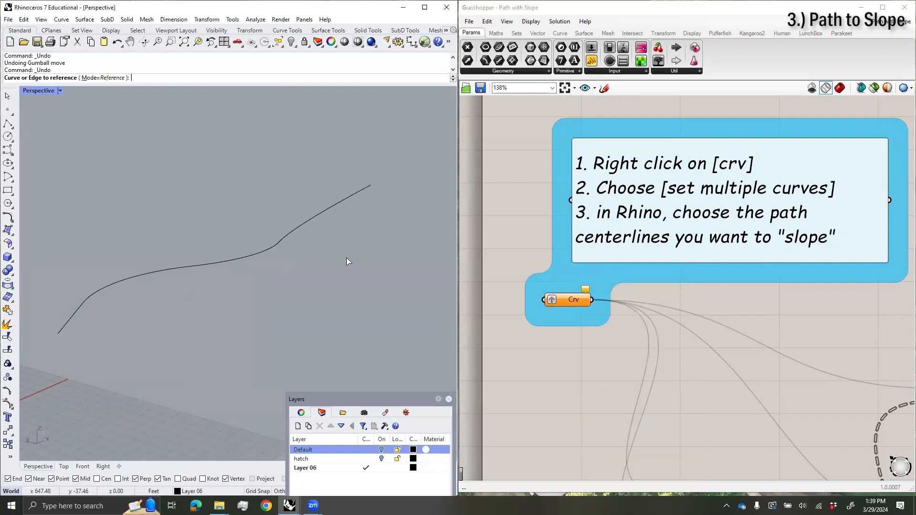
{"action": "left_click", "coordinate": [313, 220]}
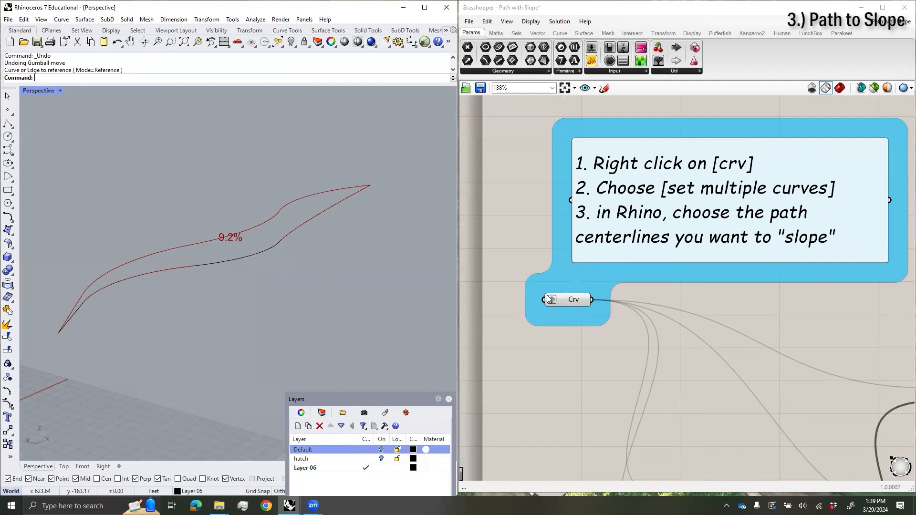
Step: Show the referenced centerline's control points and lower its raised end point to a path slope of about 4.7%
{"action": "mouse_move", "coordinate": [215, 249]}
{"action": "right_mouse_down"}
{"action": "mouse_move", "coordinate": [236, 251]}
{"action": "mouse_move", "coordinate": [233, 234]}
{"action": "mouse_move", "coordinate": [225, 239]}
{"action": "right_mouse_up"}
{"action": "left_click", "coordinate": [268, 192]}
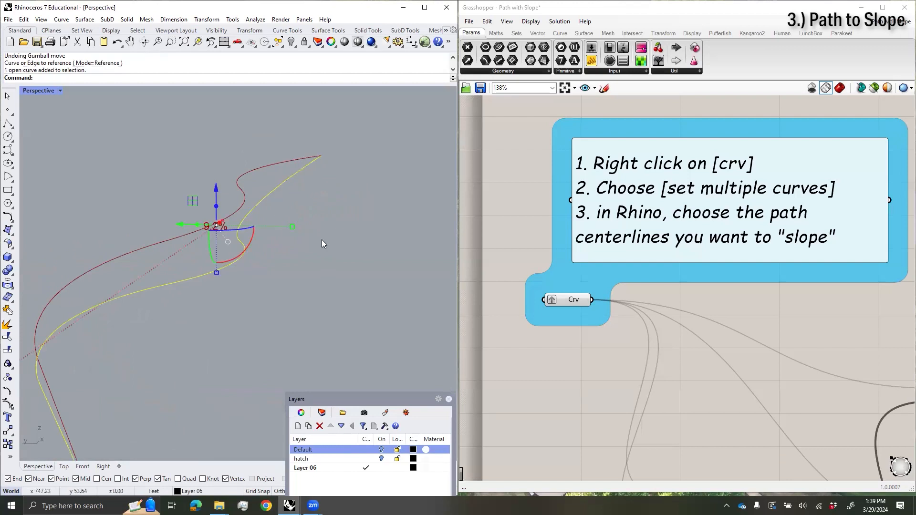
{"action": "type", "text": "pp"}
{"action": "key", "text": "Return"}
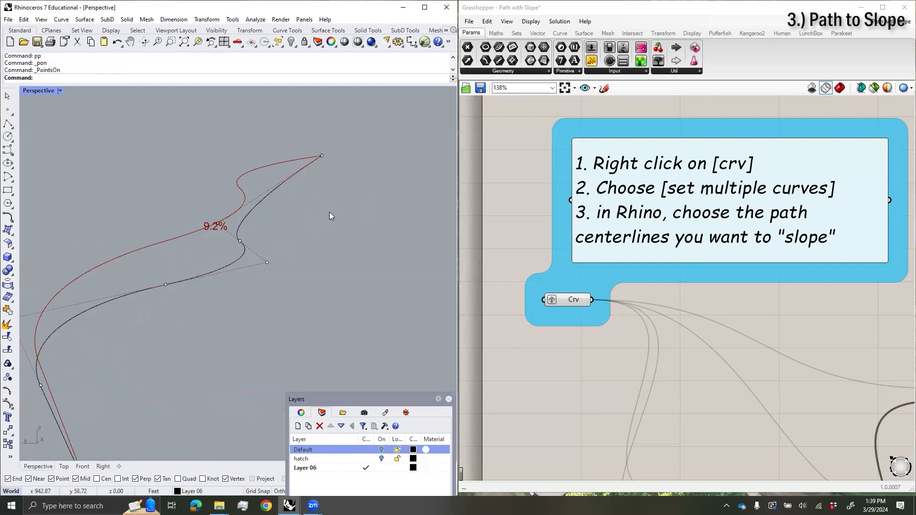
{"action": "left_click", "coordinate": [322, 156]}
{"action": "left_click_drag", "start_coordinate": [322, 114], "coordinate": [321, 150]}
{"action": "left_click", "coordinate": [328, 135]}
{"action": "left_click", "coordinate": [323, 168]}
{"action": "left_click", "coordinate": [323, 151]}
{"action": "left_click", "coordinate": [357, 158]}
Step: Examine the definition through to the IntCrv component and its instructions for baking the sloped curve
{"action": "scroll", "coordinate": [738, 309], "scroll_direction": "down", "scroll_amount": 2}
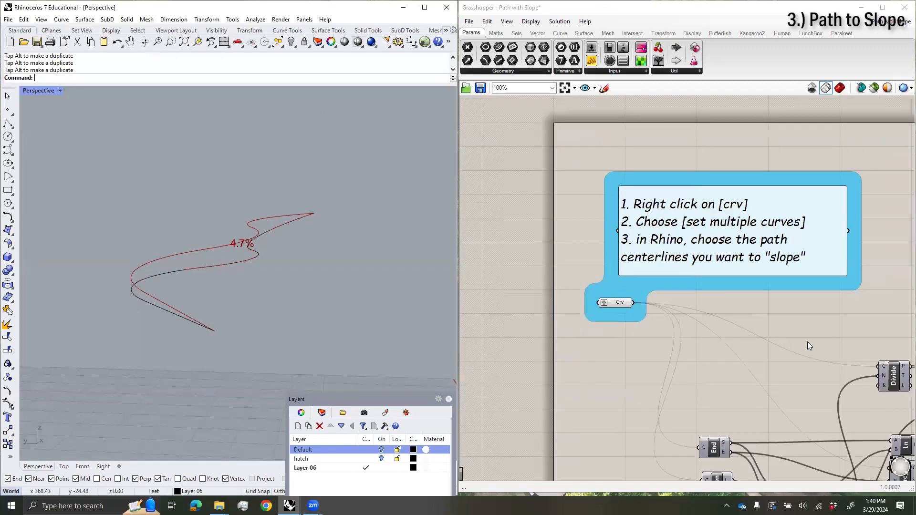
{"action": "right_click_drag", "start_coordinate": [803, 318], "coordinate": [654, 282]}
{"action": "right_click_drag", "start_coordinate": [787, 266], "coordinate": [694, 261]}
{"action": "right_click_drag", "start_coordinate": [827, 264], "coordinate": [615, 241]}
{"action": "right_click_drag", "start_coordinate": [666, 233], "coordinate": [603, 230]}
{"action": "scroll", "coordinate": [630, 220], "scroll_direction": "up", "scroll_amount": 1}
{"action": "right_click_drag", "start_coordinate": [630, 220], "coordinate": [532, 217]}
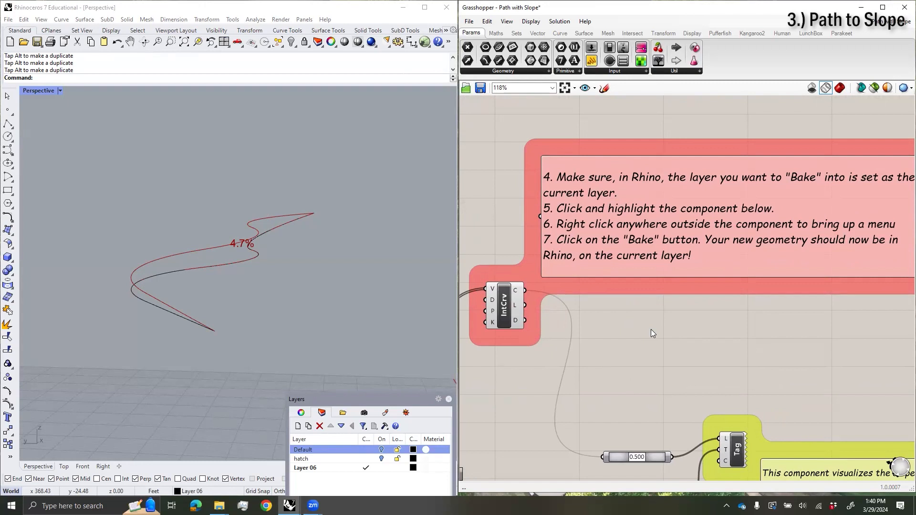
Step: Create a layer named PATH CENTERLINE, give it a red color and make it the current layer
{"action": "left_click_drag", "start_coordinate": [351, 399], "coordinate": [348, 256]}
{"action": "left_click", "coordinate": [322, 329]}
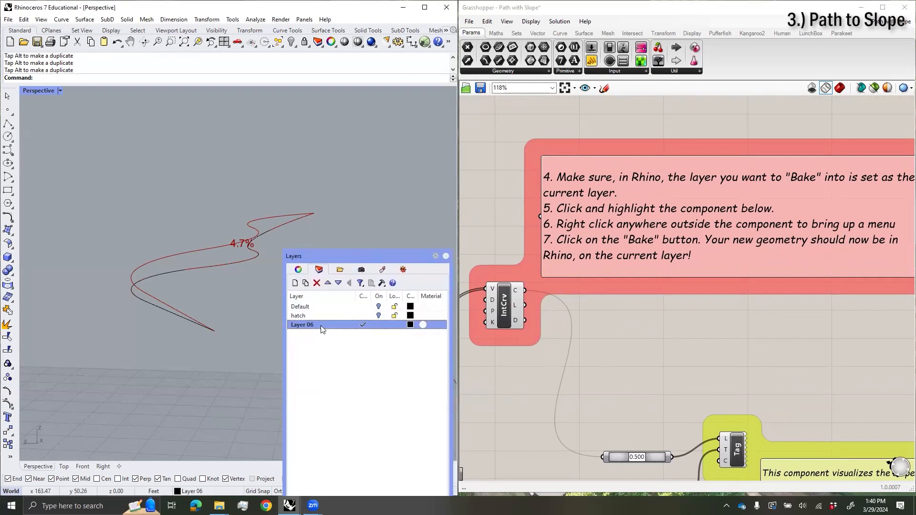
{"action": "left_click", "coordinate": [296, 285]}
{"action": "type", "text": "PATH CENTERLINE"}
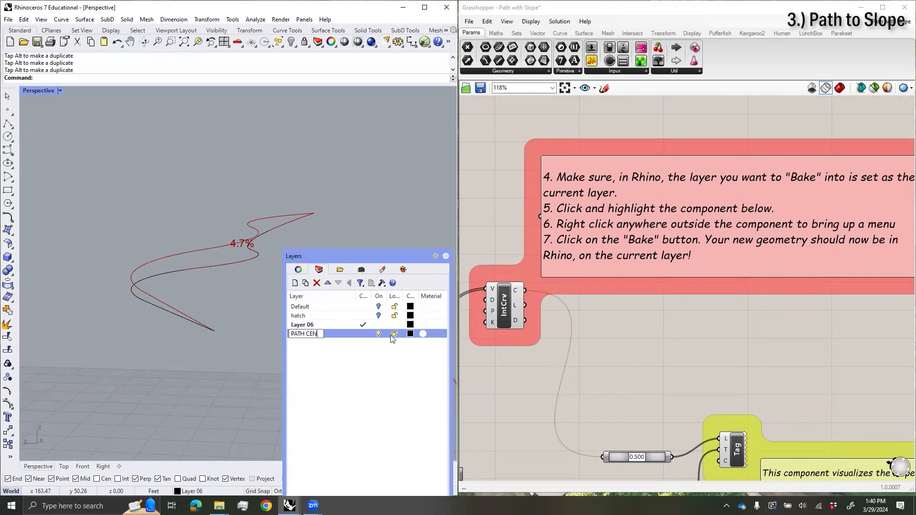
{"action": "key", "text": "Return"}
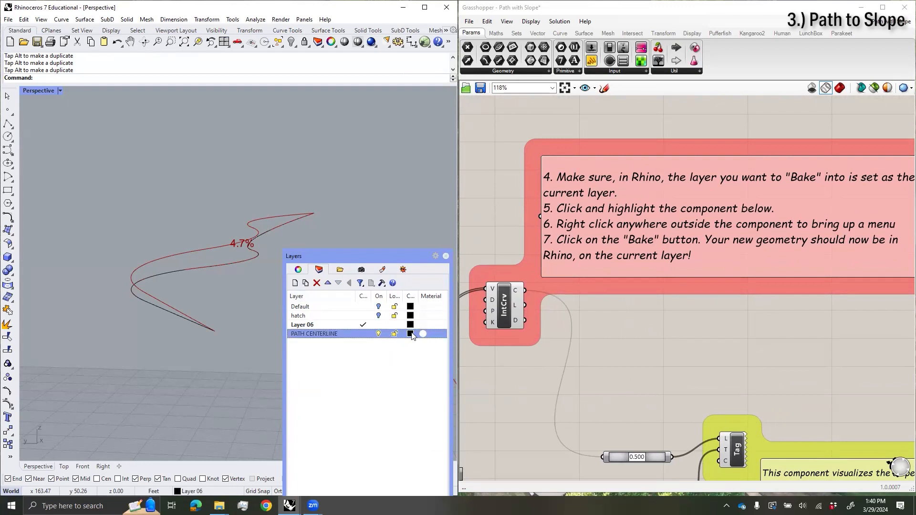
{"action": "left_click", "coordinate": [410, 334]}
{"action": "left_click", "coordinate": [363, 335]}
{"action": "left_click_drag", "start_coordinate": [381, 253], "coordinate": [358, 378]}
Step: Bake the sloped curve from the IntCrv component into the current PATH CENTERLINE layer
{"action": "right_click_drag", "start_coordinate": [660, 365], "coordinate": [684, 346]}
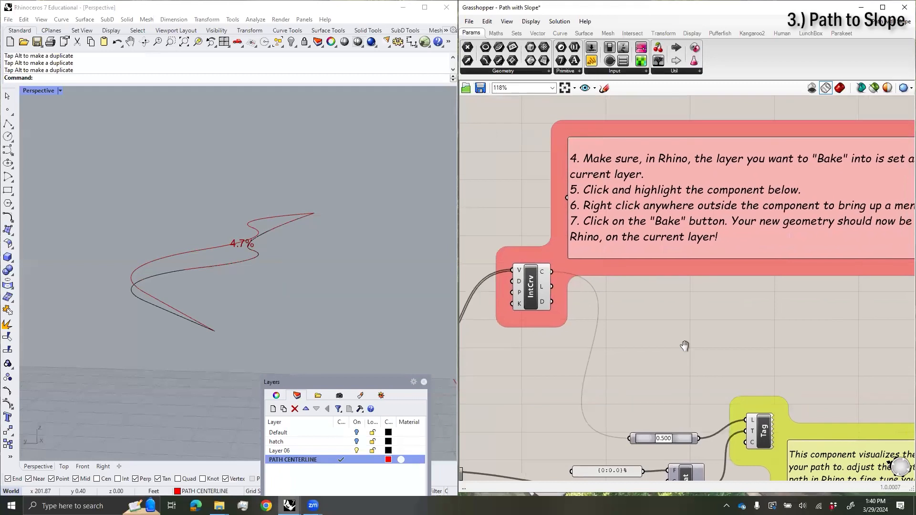
{"action": "left_click", "coordinate": [531, 291]}
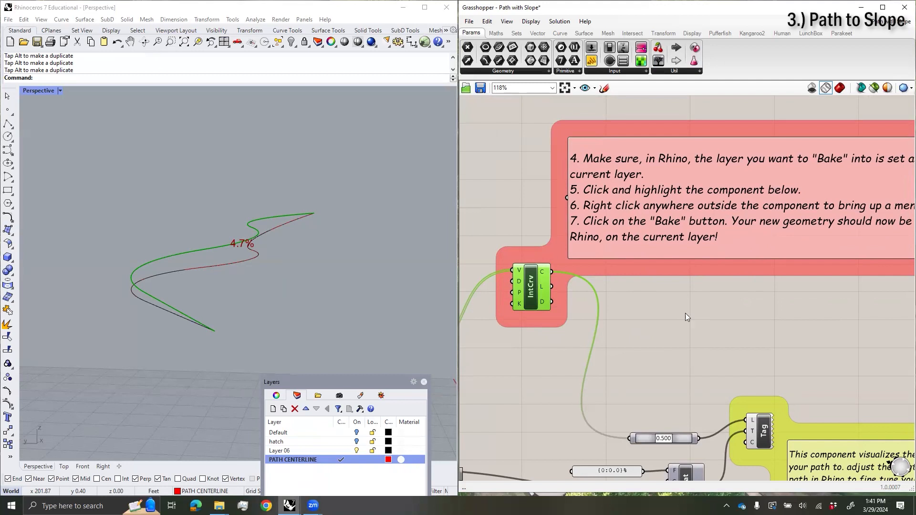
{"action": "right_click_drag", "start_coordinate": [748, 312], "coordinate": [721, 326]}
{"action": "right_click", "coordinate": [644, 327]}
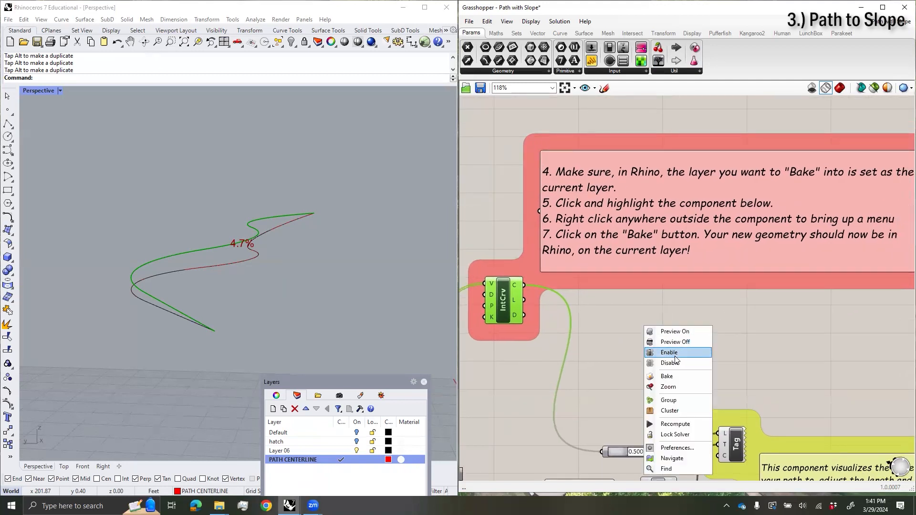
{"action": "left_click", "coordinate": [667, 377]}
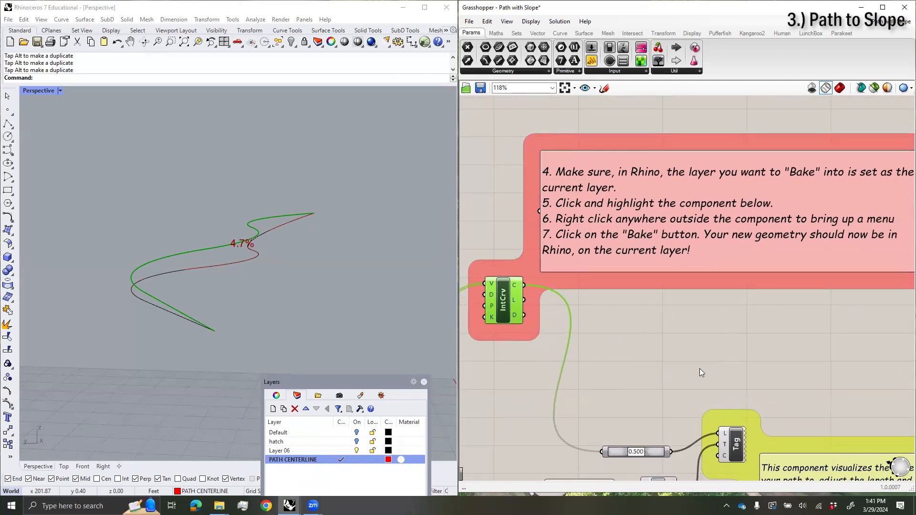
Step: Check the baked curve by selecting it, deselect it and turn off the Grasshopper geometry preview
{"action": "left_click", "coordinate": [228, 244]}
{"action": "left_click", "coordinate": [255, 322]}
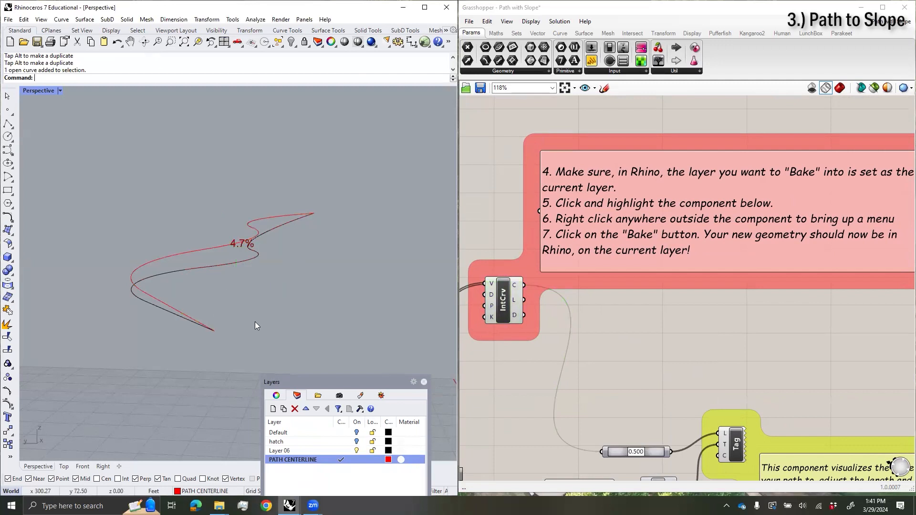
{"action": "left_click", "coordinate": [217, 251]}
{"action": "key", "text": "Escape"}
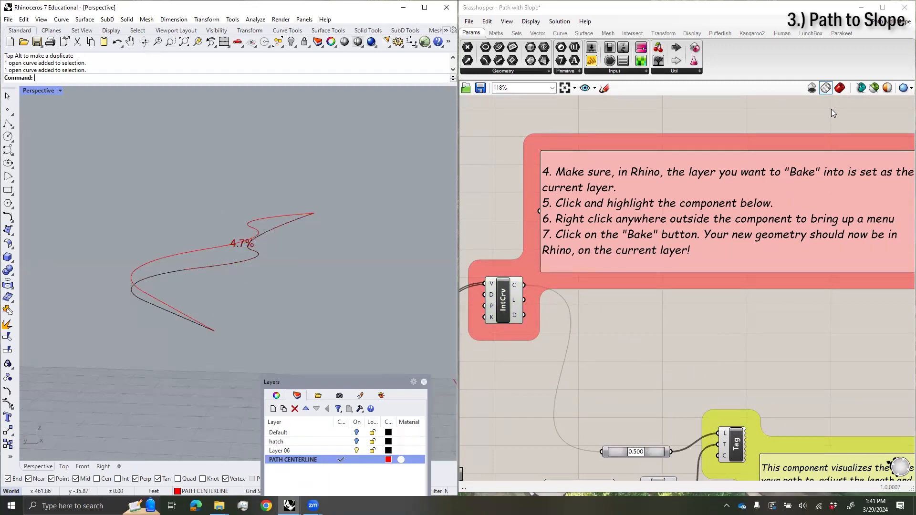
{"action": "left_click", "coordinate": [810, 90]}
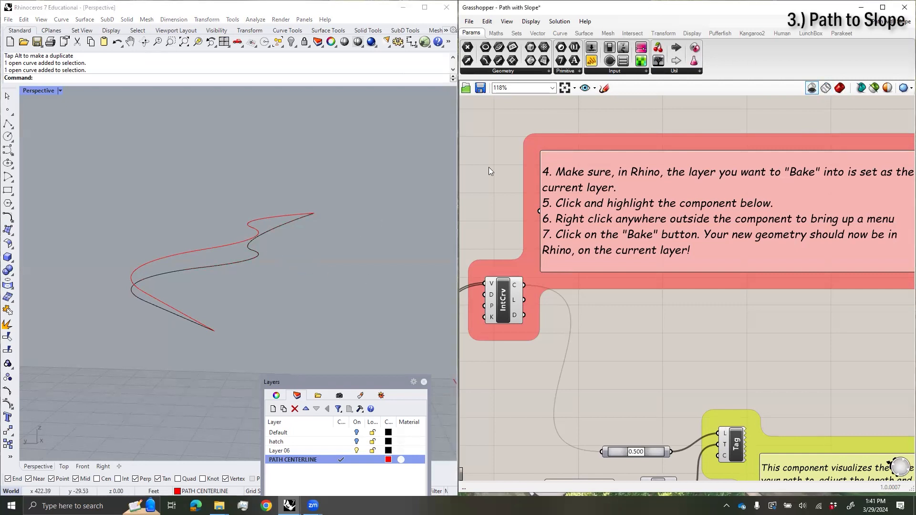
Step: Rename Layer 06 to linework and turn its visibility off so only the baked centerline shows
{"action": "left_click", "coordinate": [341, 469]}
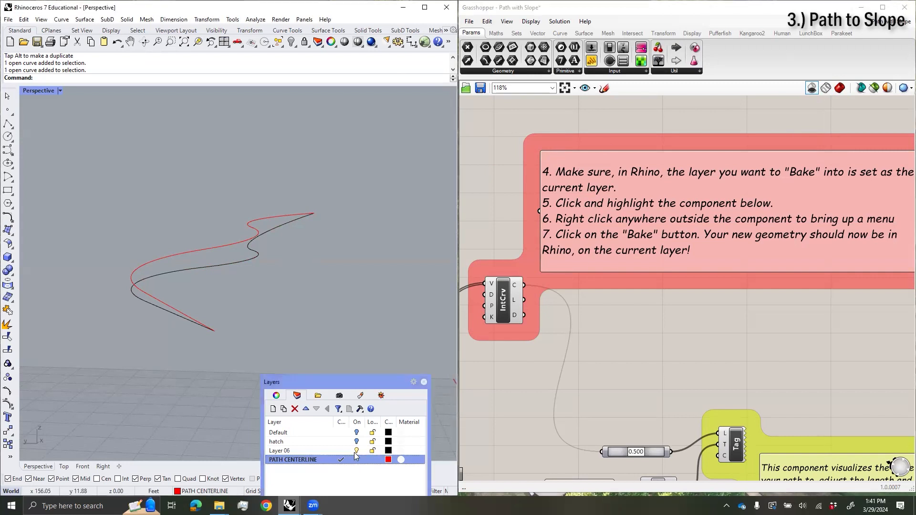
{"action": "left_click_drag", "start_coordinate": [331, 381], "coordinate": [369, 186]}
{"action": "left_click", "coordinate": [329, 257]}
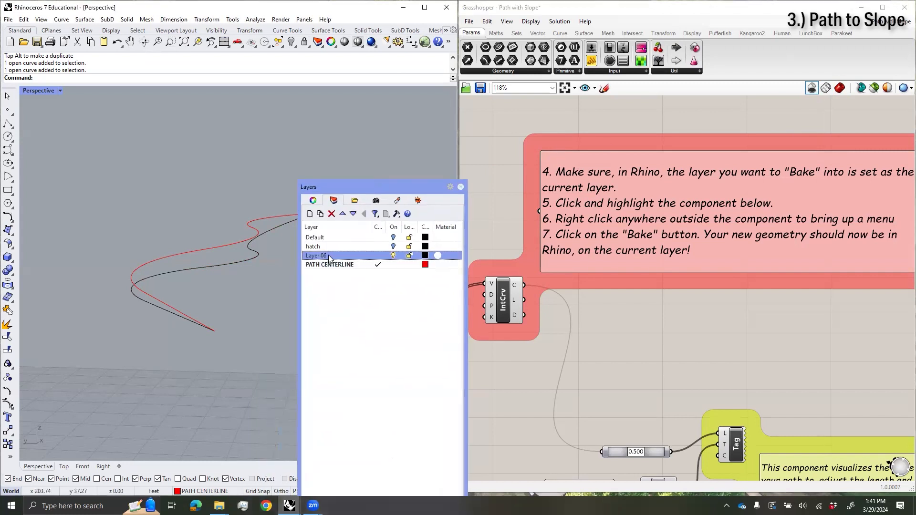
{"action": "double_click", "coordinate": [322, 258]}
{"action": "type", "text": "linework"}
{"action": "key", "text": "Return"}
{"action": "left_click", "coordinate": [394, 256]}
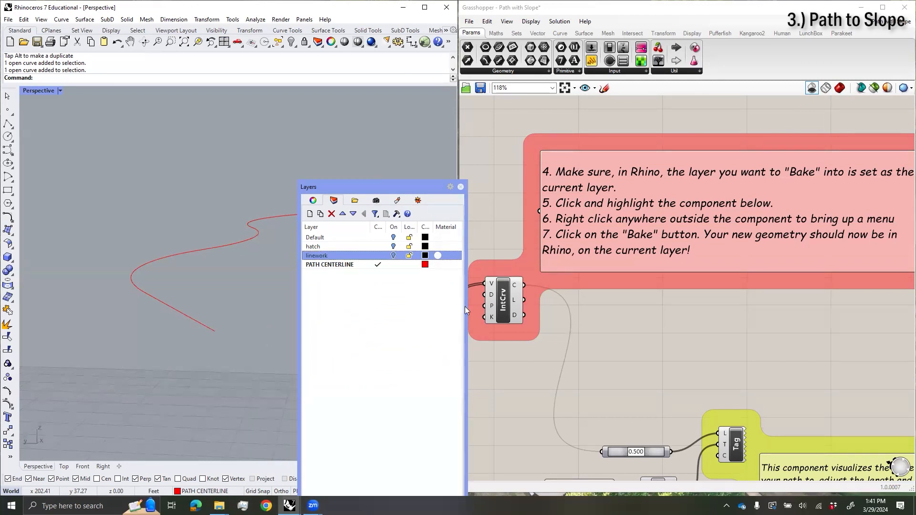
Step: Delete the baked red centerline, leaving the black source curves in place
{"action": "left_click", "coordinate": [340, 266]}
{"action": "right_click_drag", "start_coordinate": [219, 268], "coordinate": [228, 281]}
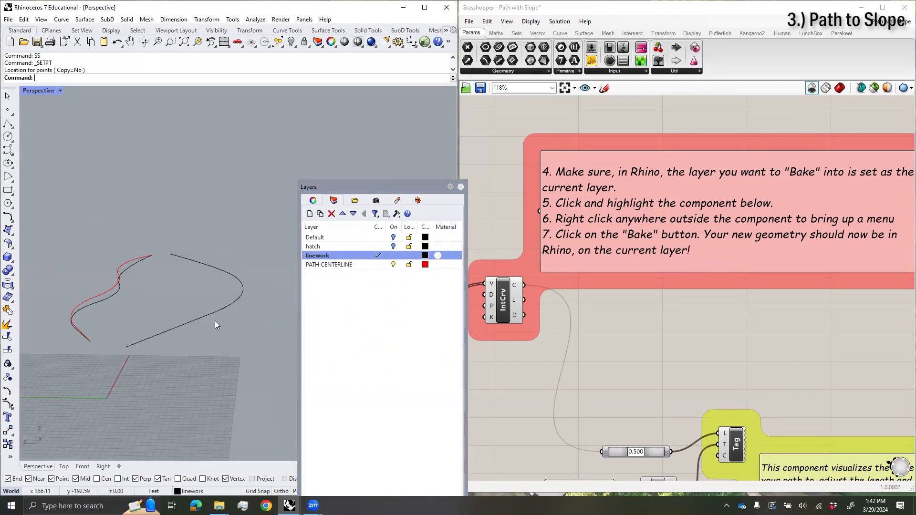
{"action": "left_click", "coordinate": [120, 288]}
{"action": "key", "text": "Delete"}
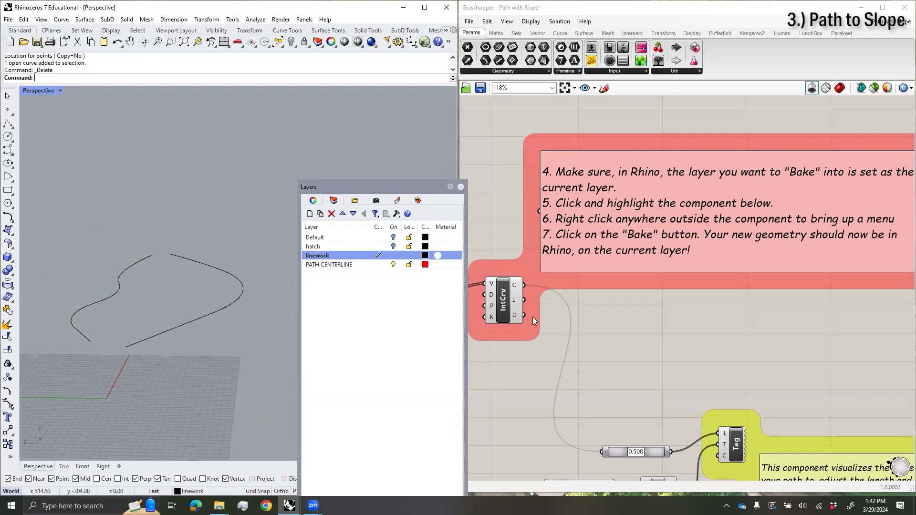
Step: Set both black path curves as multiple referenced curves of the Crv parameter and turn on the wireframe preview
{"action": "scroll", "coordinate": [535, 315], "scroll_direction": "down", "scroll_amount": 3}
{"action": "scroll", "coordinate": [540, 313], "scroll_direction": "down", "scroll_amount": 2}
{"action": "right_click_drag", "start_coordinate": [558, 332], "coordinate": [724, 310]}
{"action": "right_click_drag", "start_coordinate": [147, 303], "coordinate": [354, 334]}
{"action": "scroll", "coordinate": [641, 291], "scroll_direction": "up", "scroll_amount": 5}
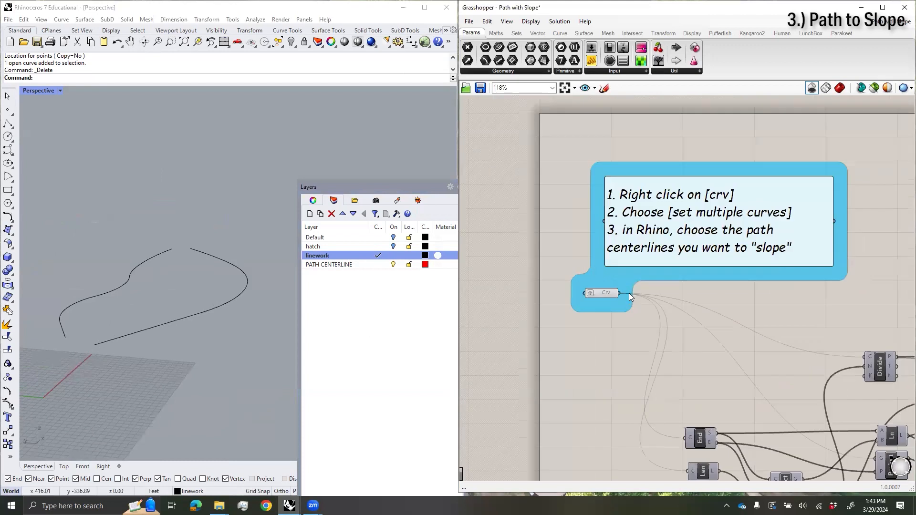
{"action": "right_click", "coordinate": [594, 313]}
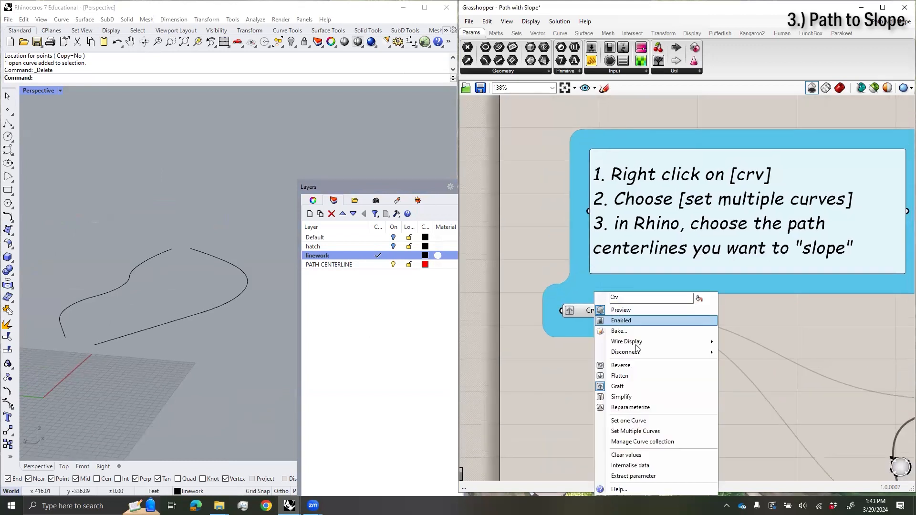
{"action": "left_click", "coordinate": [662, 434]}
{"action": "left_click", "coordinate": [113, 290]}
{"action": "left_click", "coordinate": [190, 317]}
{"action": "key", "text": "Return"}
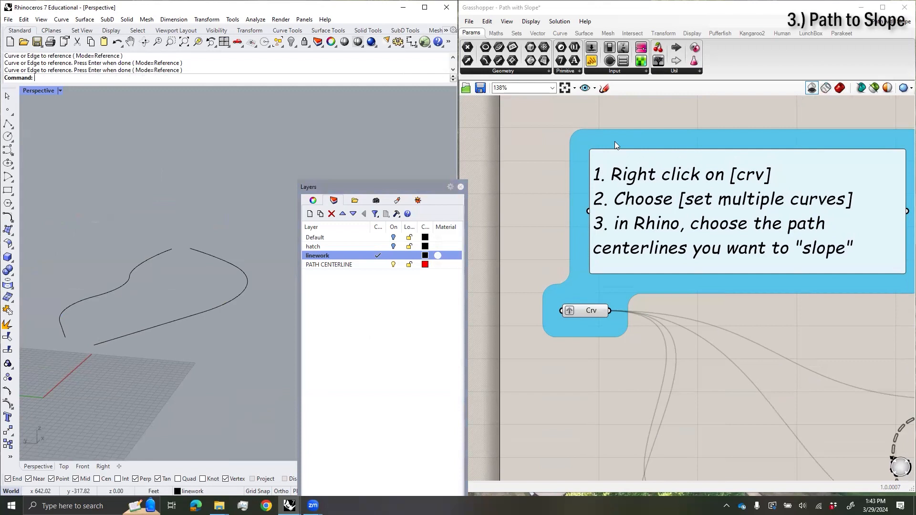
{"action": "left_click", "coordinate": [826, 88]}
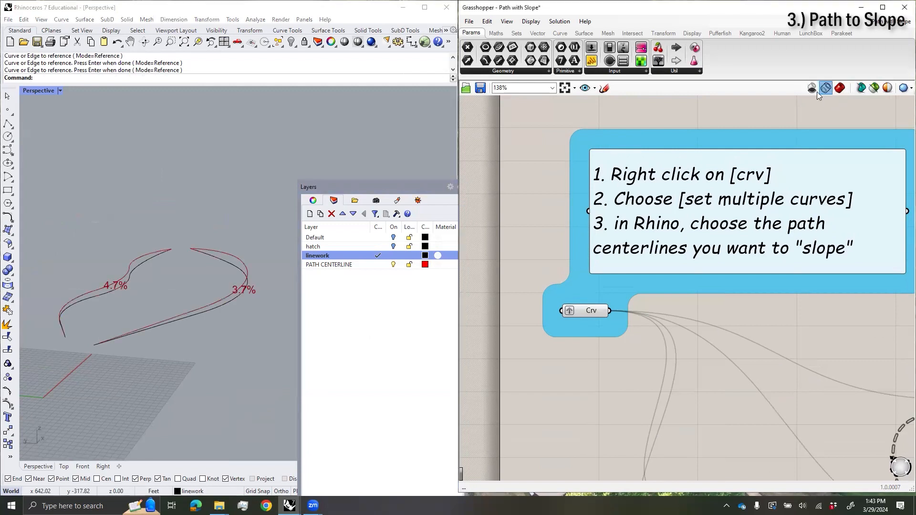
{"action": "right_click_drag", "start_coordinate": [53, 274], "coordinate": [161, 350]}
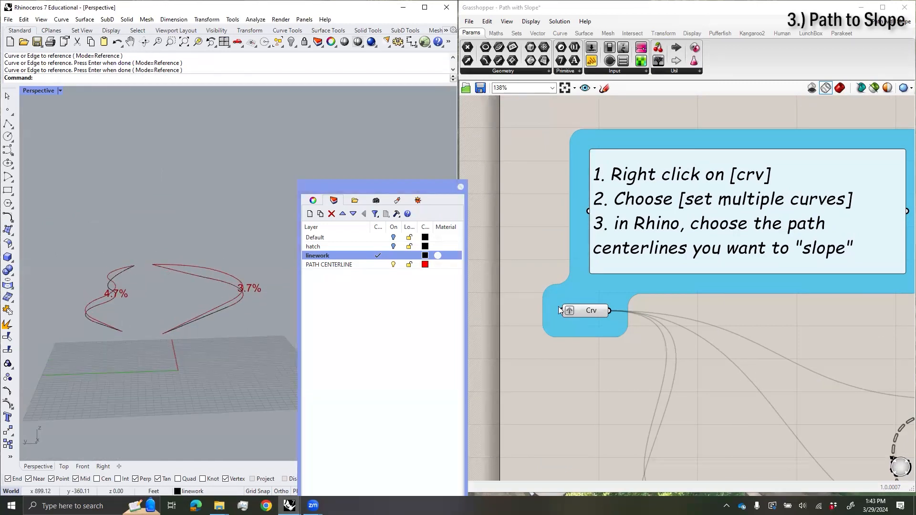
Step: Make PATH CENTERLINE the current layer and bake both sloped curves from the IntCrv component into it
{"action": "scroll", "coordinate": [696, 312], "scroll_direction": "down", "scroll_amount": 3}
{"action": "right_click_drag", "start_coordinate": [701, 304], "coordinate": [621, 299]}
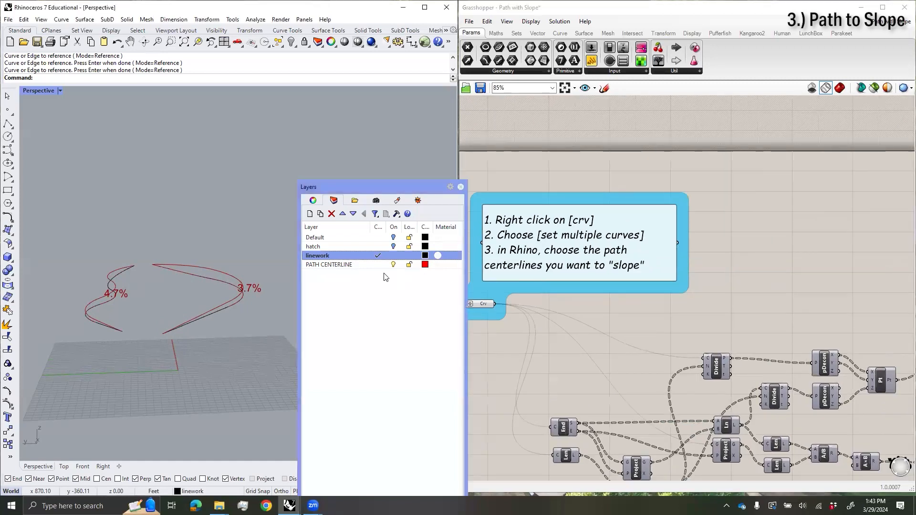
{"action": "left_click", "coordinate": [378, 266]}
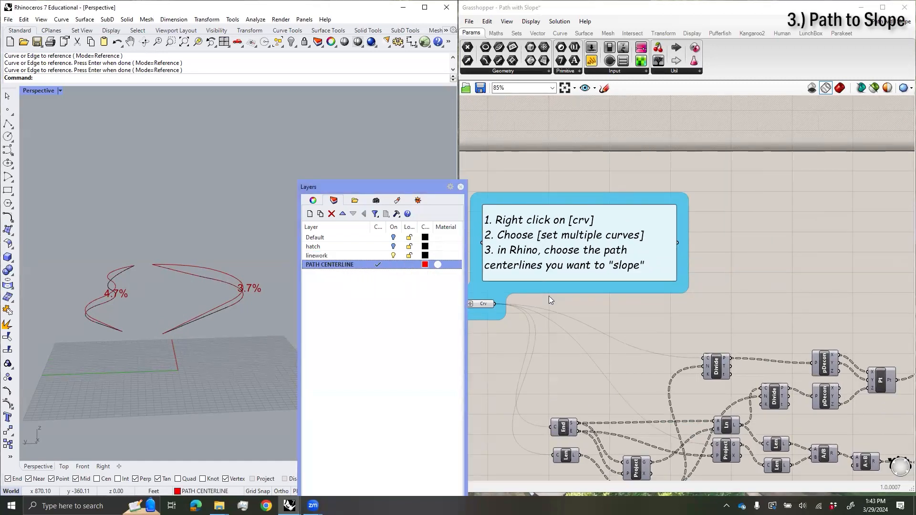
{"action": "scroll", "coordinate": [724, 297], "scroll_direction": "down", "scroll_amount": 2}
{"action": "right_click_drag", "start_coordinate": [898, 320], "coordinate": [668, 302]}
{"action": "left_click", "coordinate": [662, 304]}
{"action": "right_click", "coordinate": [607, 256]}
{"action": "left_click", "coordinate": [617, 301]}
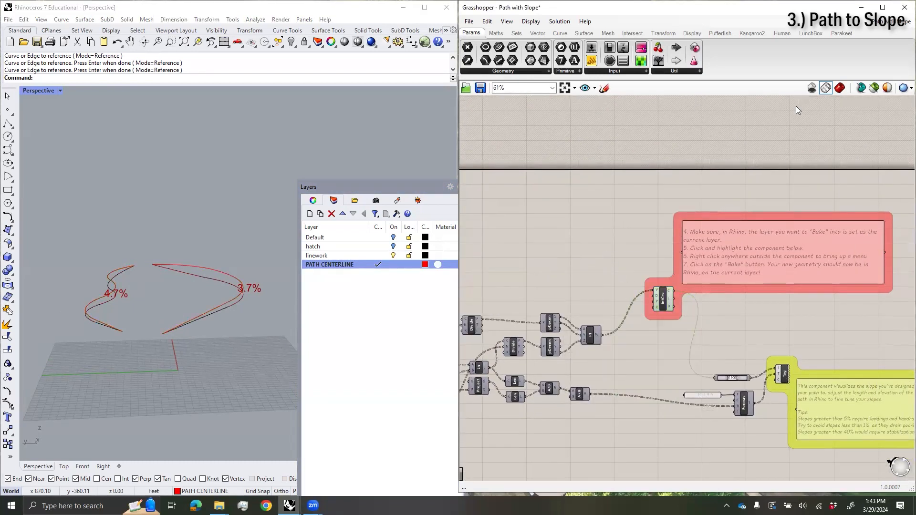
Step: Dock the Layers panel in the enlarged Rhino window, clear Grasshopper out of the way and inspect the two baked centerlines
{"action": "left_click_drag", "start_coordinate": [462, 174], "coordinate": [915, 197]}
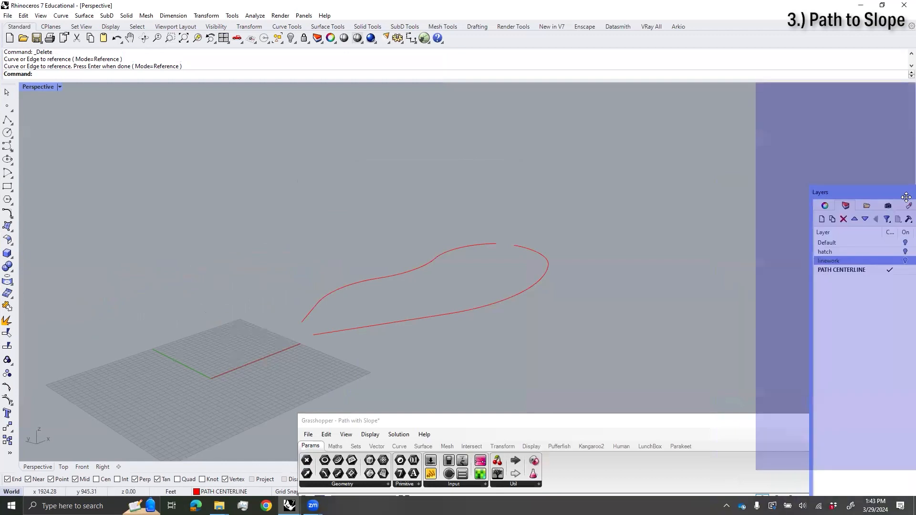
{"action": "mouse_move", "coordinate": [535, 303]}
{"action": "right_mouse_down"}
{"action": "mouse_move", "coordinate": [582, 284]}
{"action": "mouse_move", "coordinate": [519, 307]}
{"action": "mouse_move", "coordinate": [525, 315]}
{"action": "right_mouse_up"}
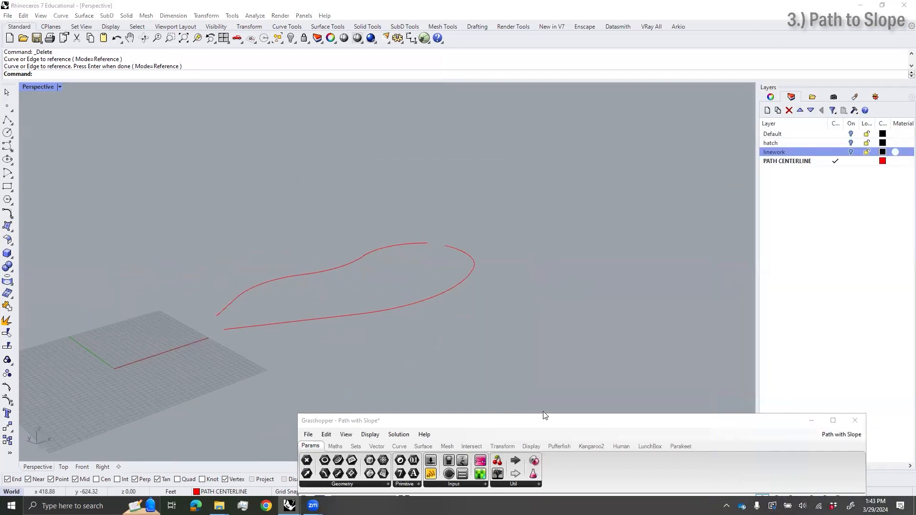
{"action": "left_click_drag", "start_coordinate": [544, 420], "coordinate": [537, 318]}
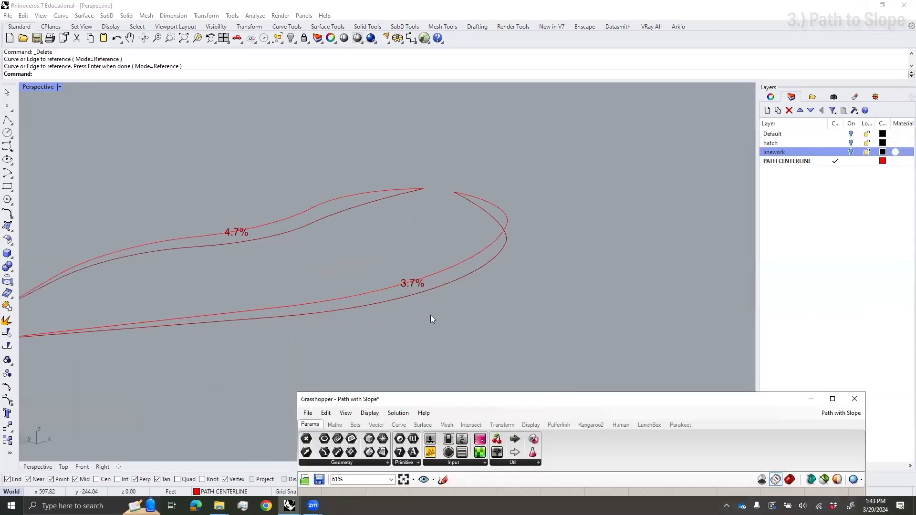
{"action": "right_click_drag", "start_coordinate": [433, 317], "coordinate": [483, 289]}
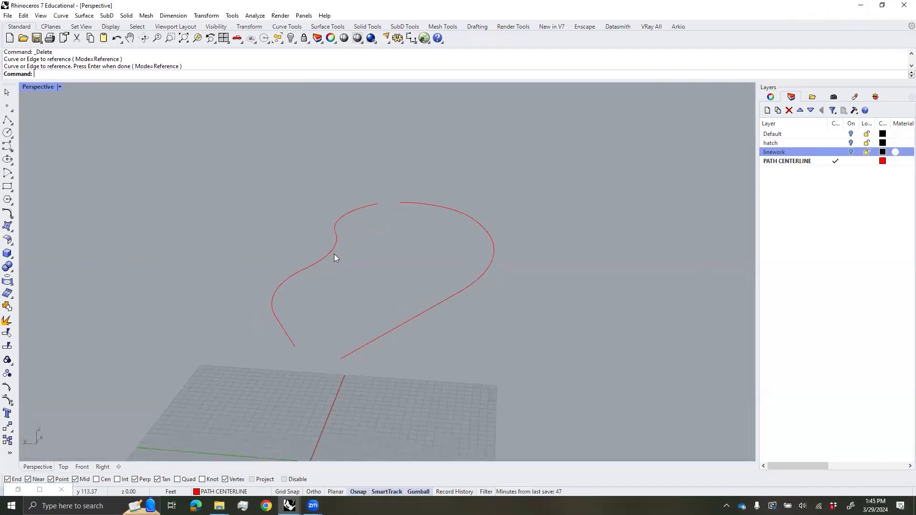
{"action": "left_click", "coordinate": [334, 258]}
{"action": "left_click", "coordinate": [501, 365]}
{"action": "right_click_drag", "start_coordinate": [502, 364], "coordinate": [258, 198]}
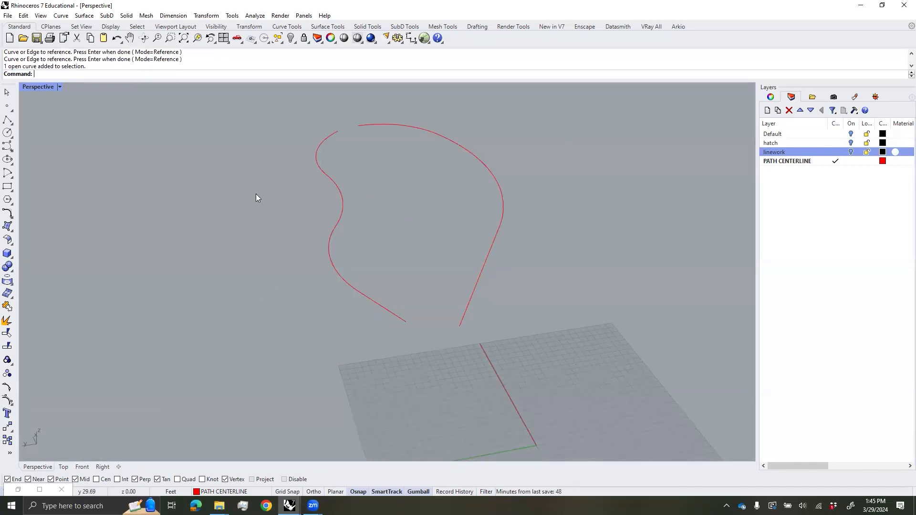
Step: Draw a 10 ft BothSides line centered on the straight end of the wider centerline and perpendicular to it
{"action": "left_click", "coordinate": [12, 124]}
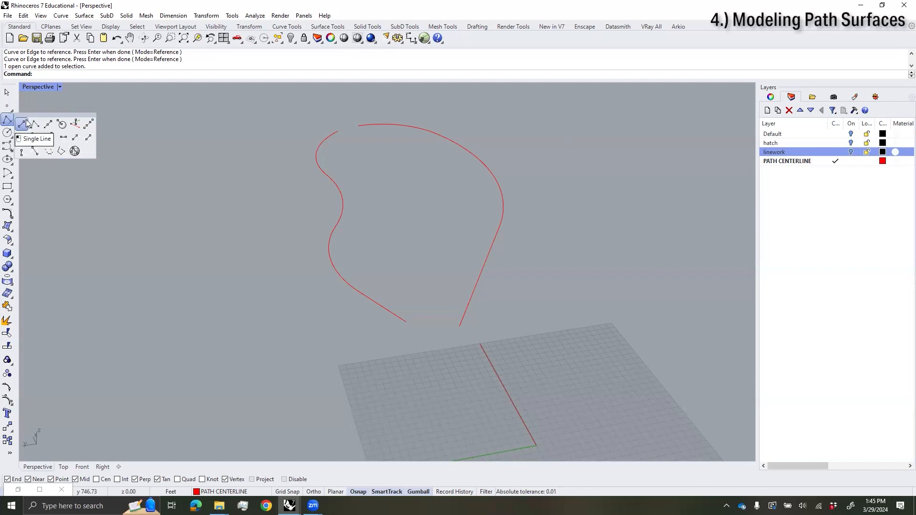
{"action": "middle_click", "coordinate": [154, 143]}
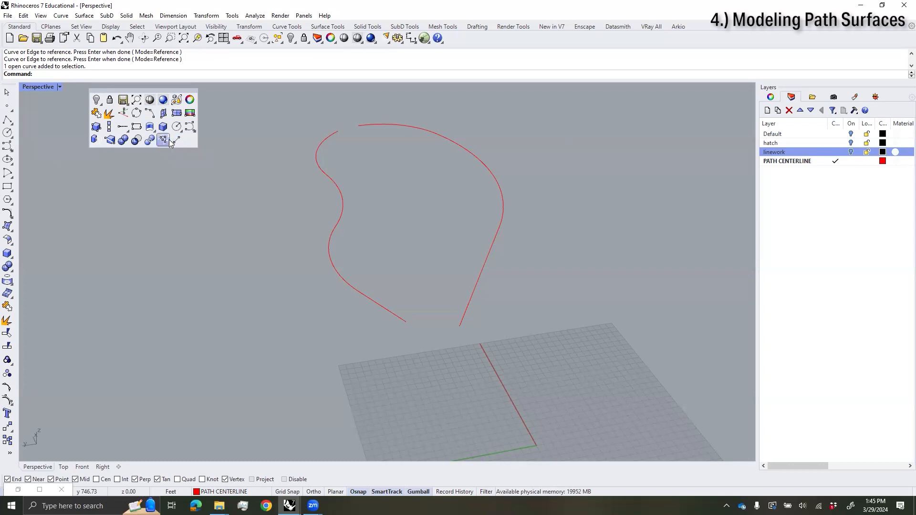
{"action": "left_click", "coordinate": [178, 139]}
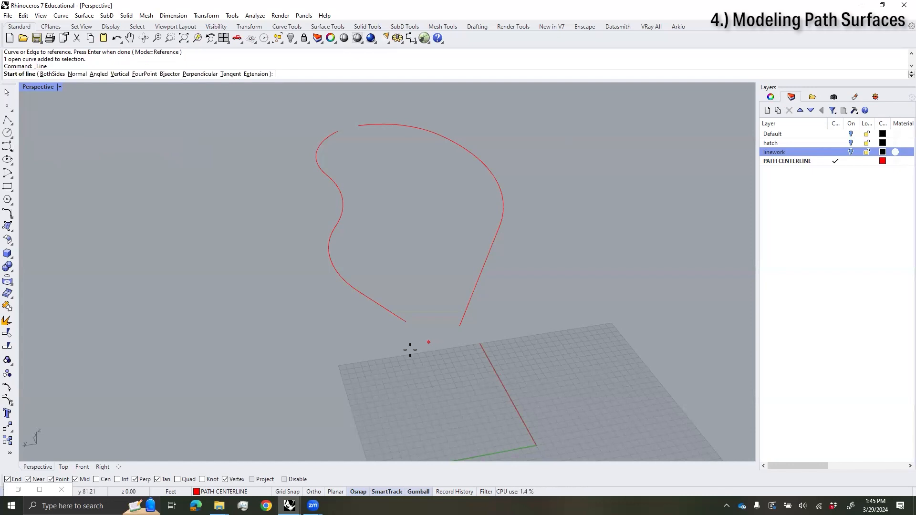
{"action": "left_click", "coordinate": [53, 74]}
{"action": "scroll", "coordinate": [483, 353], "scroll_direction": "up", "scroll_amount": 3}
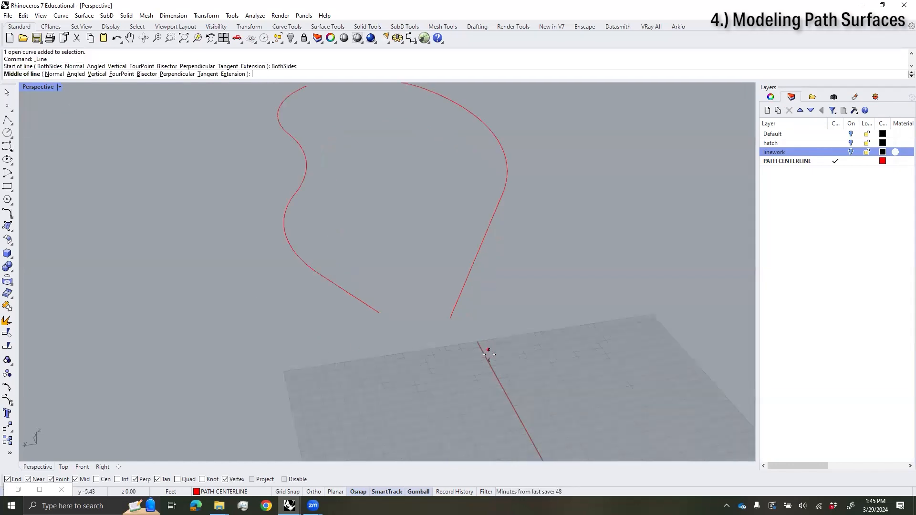
{"action": "left_click", "coordinate": [438, 306]}
{"action": "right_click_drag", "start_coordinate": [467, 303], "coordinate": [541, 303]}
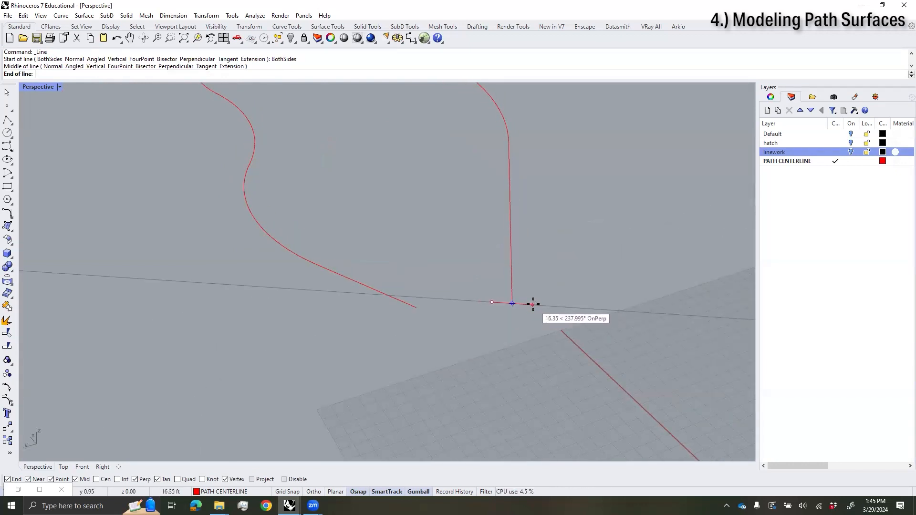
{"action": "left_click", "coordinate": [519, 304]}
{"action": "scroll", "coordinate": [516, 310], "scroll_direction": "up", "scroll_amount": 6}
{"action": "left_click", "coordinate": [520, 296]}
Step: Measure the length of the new cross line, then bring the other centerline's open end into view
{"action": "left_click", "coordinate": [599, 311]}
{"action": "right_click_drag", "start_coordinate": [599, 311], "coordinate": [363, 326]}
{"action": "left_click", "coordinate": [363, 329]}
{"action": "key", "text": "Return"}
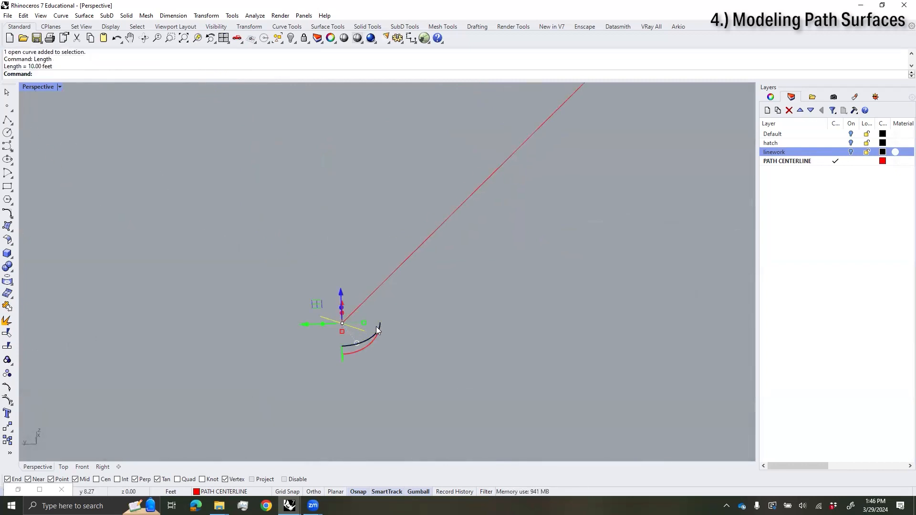
{"action": "scroll", "coordinate": [376, 327], "scroll_direction": "down", "scroll_amount": 5}
{"action": "scroll", "coordinate": [415, 281], "scroll_direction": "up", "scroll_amount": 4}
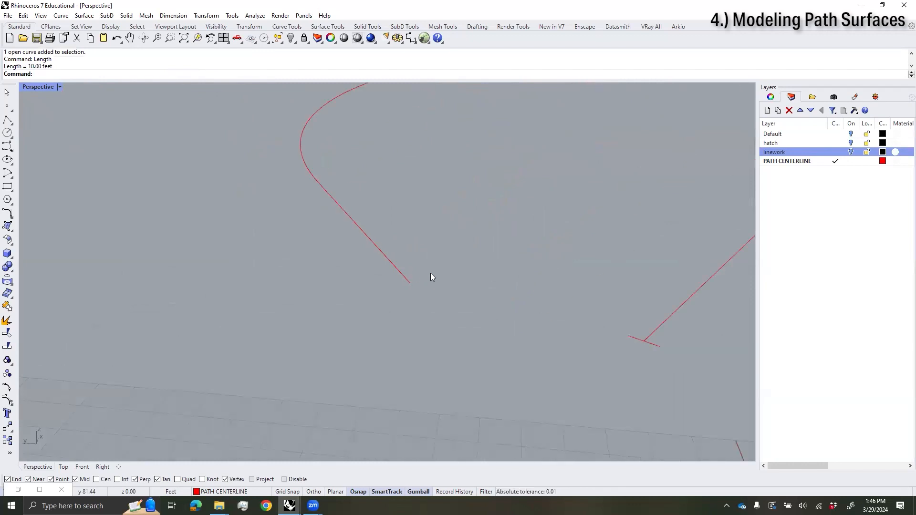
Step: Draw a BothSides cross-section line centered on the open straight end of the narrower, winding centerline
{"action": "key", "text": "Return"}
{"action": "middle_click", "coordinate": [425, 251]}
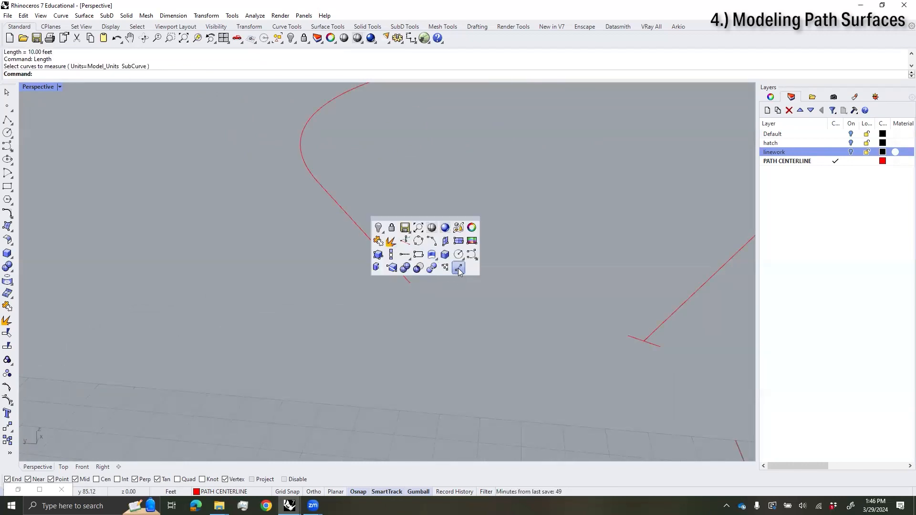
{"action": "left_click", "coordinate": [458, 268]}
{"action": "left_click", "coordinate": [418, 288]}
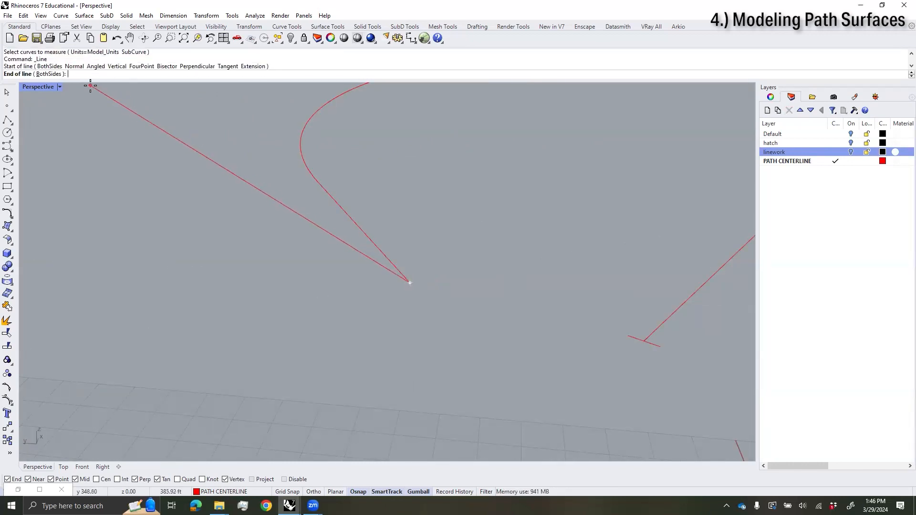
{"action": "key", "text": "Return"}
{"action": "left_click", "coordinate": [422, 280]}
{"action": "scroll", "coordinate": [440, 297], "scroll_direction": "down", "scroll_amount": 8}
{"action": "right_click_drag", "start_coordinate": [440, 298], "coordinate": [434, 384]}
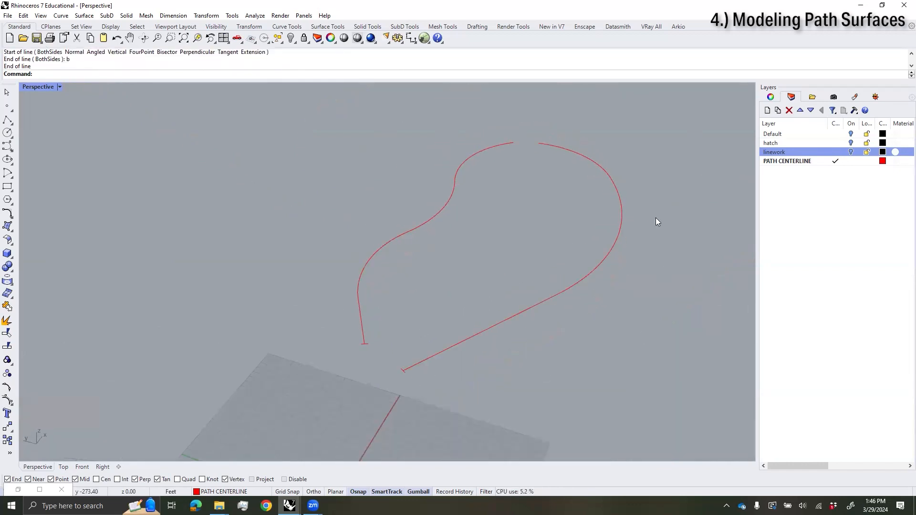
Step: Sweep the wider centerline's cross line along that centerline with Sweep1, using the Roadlike frame style
{"action": "right_click_drag", "start_coordinate": [483, 326], "coordinate": [494, 344]}
{"action": "scroll", "coordinate": [496, 344], "scroll_direction": "up", "scroll_amount": 5}
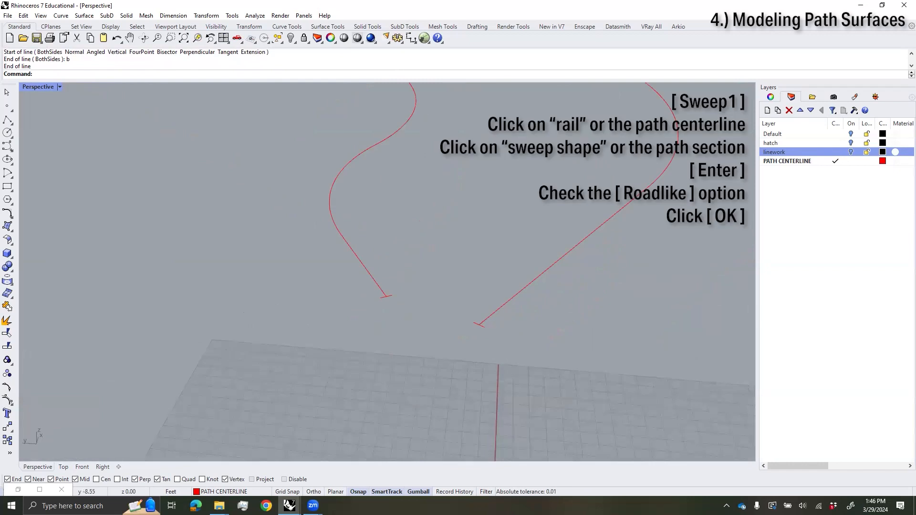
{"action": "key", "text": "Return"}
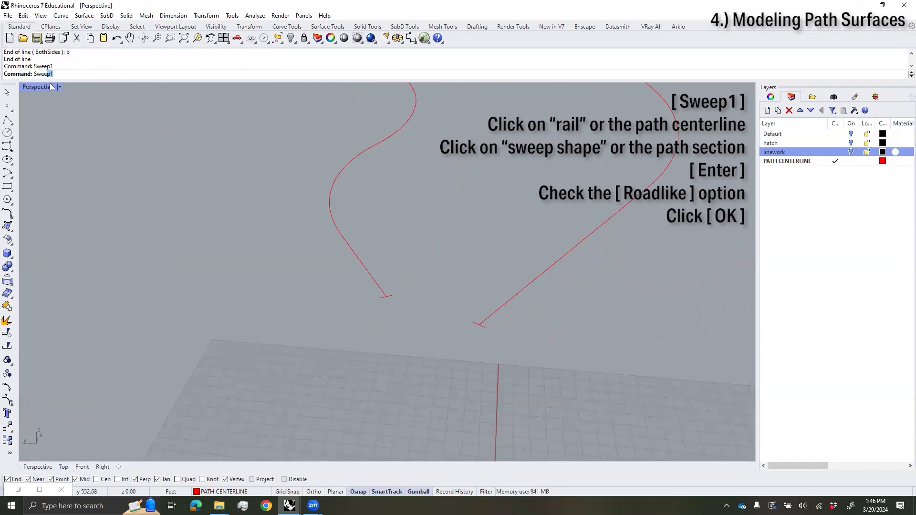
{"action": "right_click_drag", "start_coordinate": [337, 245], "coordinate": [415, 321]}
{"action": "left_click", "coordinate": [420, 323]}
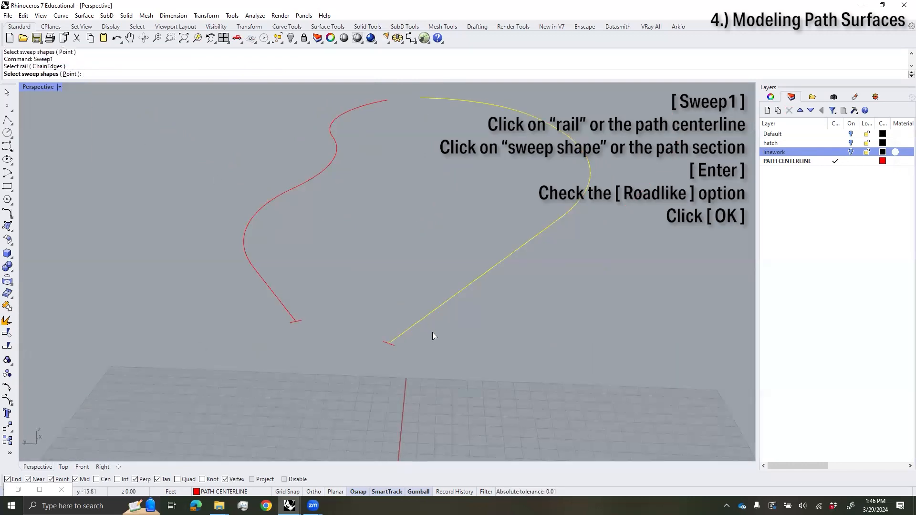
{"action": "left_click", "coordinate": [393, 348]}
{"action": "key", "text": "Return"}
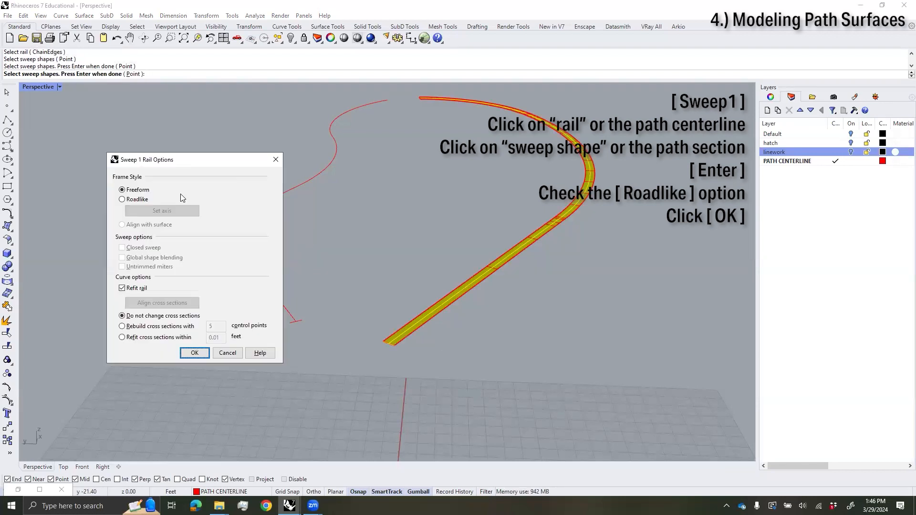
{"action": "left_click", "coordinate": [136, 200]}
{"action": "left_click", "coordinate": [195, 353]}
Step: Create the second path surface with a Roadlike Sweep1, using the winding centerline as rail and its cross line as shape
{"action": "right_click_drag", "start_coordinate": [334, 248], "coordinate": [381, 203]}
{"action": "left_click", "coordinate": [376, 186]}
{"action": "key", "text": "Escape"}
{"action": "right_click_drag", "start_coordinate": [400, 236], "coordinate": [426, 245]}
{"action": "type", "text": "Sweep1"}
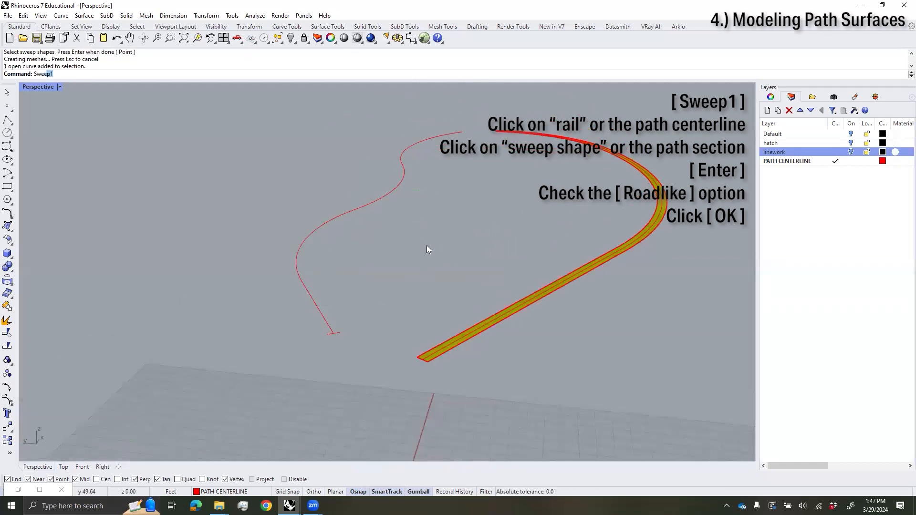
{"action": "key", "text": "Return"}
{"action": "left_click", "coordinate": [329, 326]}
{"action": "left_click", "coordinate": [338, 333]}
{"action": "key", "text": "Return"}
{"action": "left_click", "coordinate": [126, 199]}
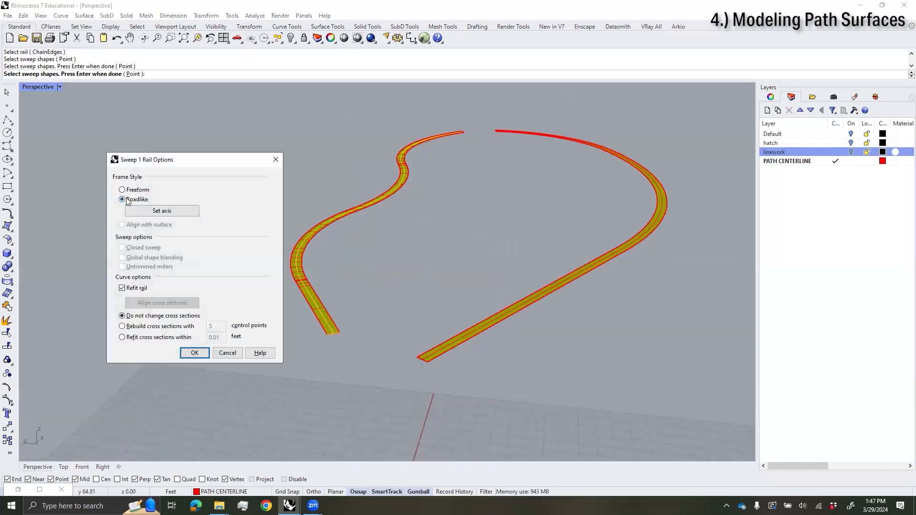
{"action": "left_click", "coordinate": [195, 353]}
Step: Flip the surface direction of both swept path surfaces
{"action": "right_click_drag", "start_coordinate": [448, 207], "coordinate": [388, 255]}
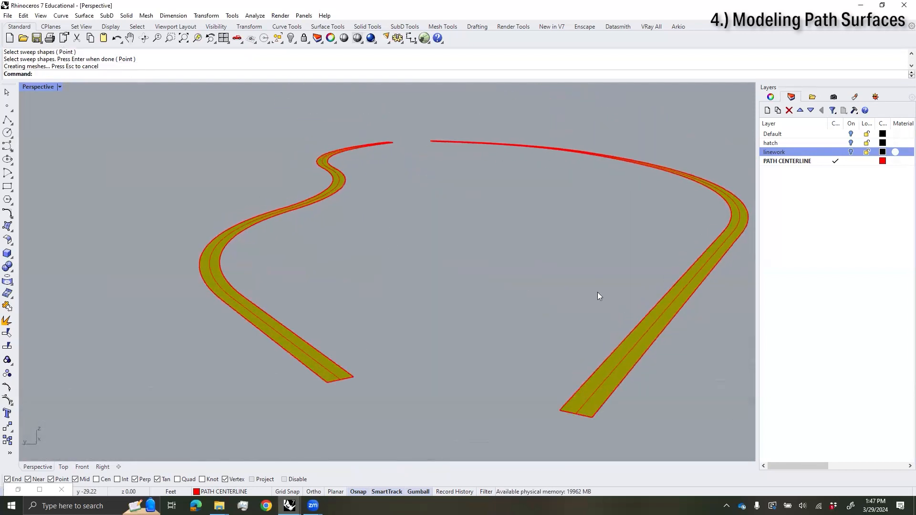
{"action": "scroll", "coordinate": [662, 322], "scroll_direction": "up", "scroll_amount": 3}
{"action": "left_click", "coordinate": [663, 322]}
{"action": "left_click", "coordinate": [65, 311], "text": "shift"}
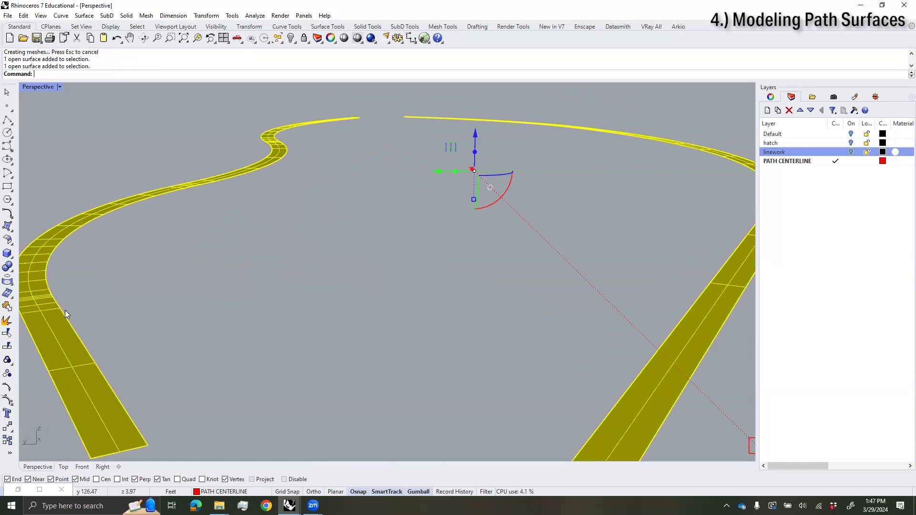
{"action": "type", "text": "Flip"}
{"action": "key", "text": "Return"}
{"action": "left_click", "coordinate": [359, 296]}
{"action": "scroll", "coordinate": [363, 302], "scroll_direction": "down", "scroll_amount": 5}
{"action": "right_click_drag", "start_coordinate": [368, 307], "coordinate": [386, 274]}
Step: Add a blue layer named CONTOUR and make it the current layer
{"action": "left_click", "coordinate": [801, 162]}
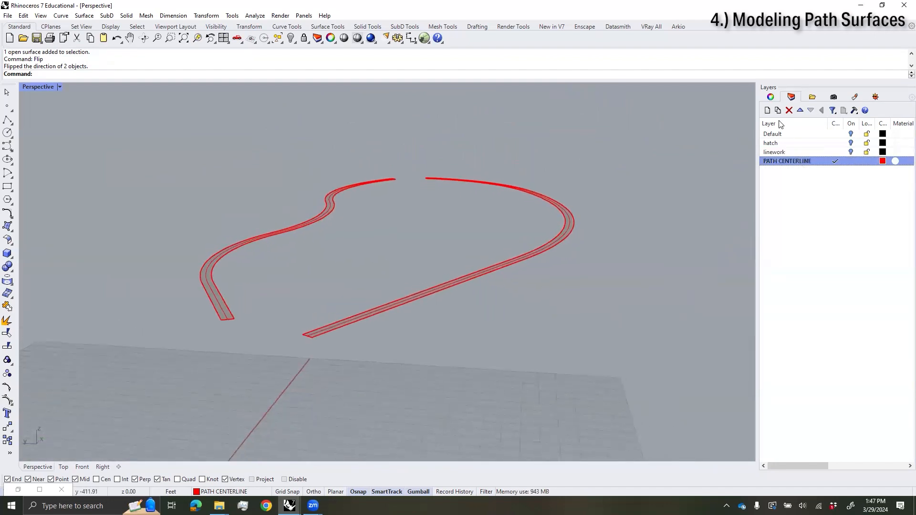
{"action": "left_click", "coordinate": [769, 111]}
{"action": "key", "text": "Caps_Lock"}
{"action": "type", "text": "CONTOUR"}
{"action": "key", "text": "Return"}
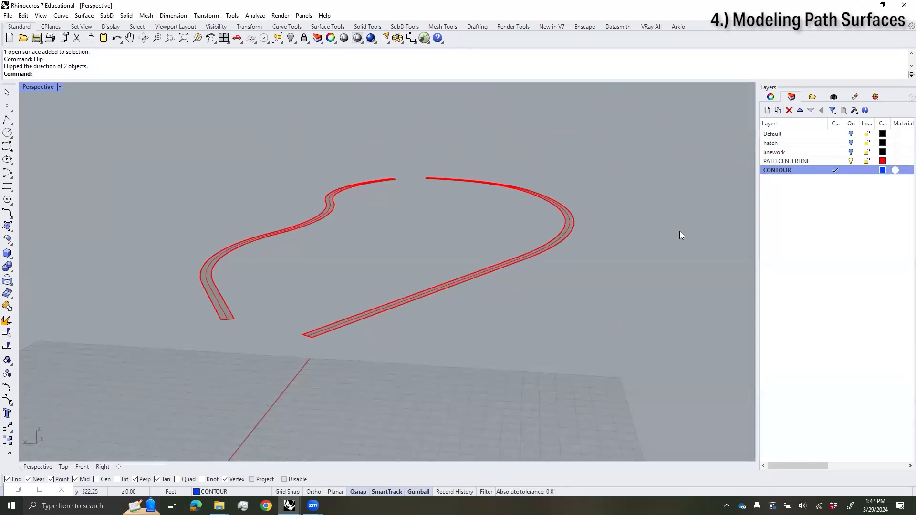
Step: Contour both path surfaces from base point 0,0,0 in the vertical direction at a spacing of 1.00 ft
{"action": "scroll", "coordinate": [576, 239], "scroll_direction": "up", "scroll_amount": 2}
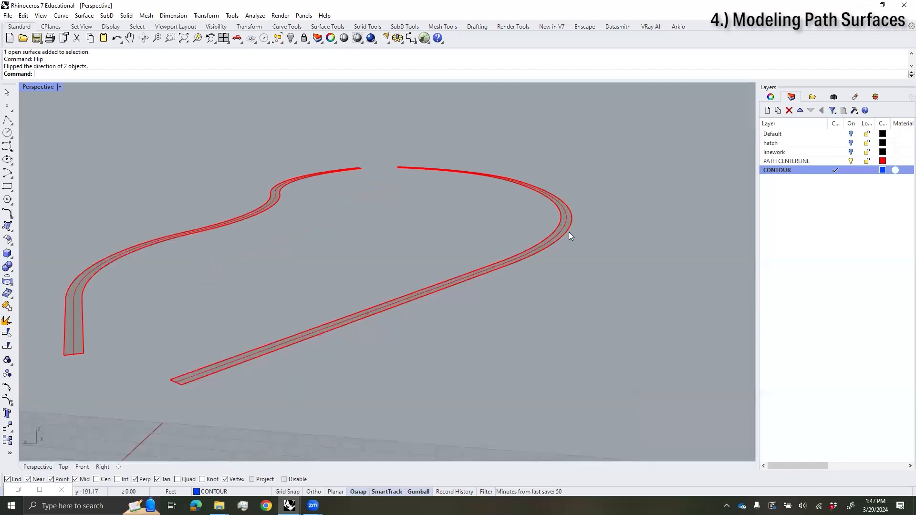
{"action": "left_click", "coordinate": [267, 210], "text": "shift"}
{"action": "type", "text": "ontour"}
{"action": "key", "text": "Return"}
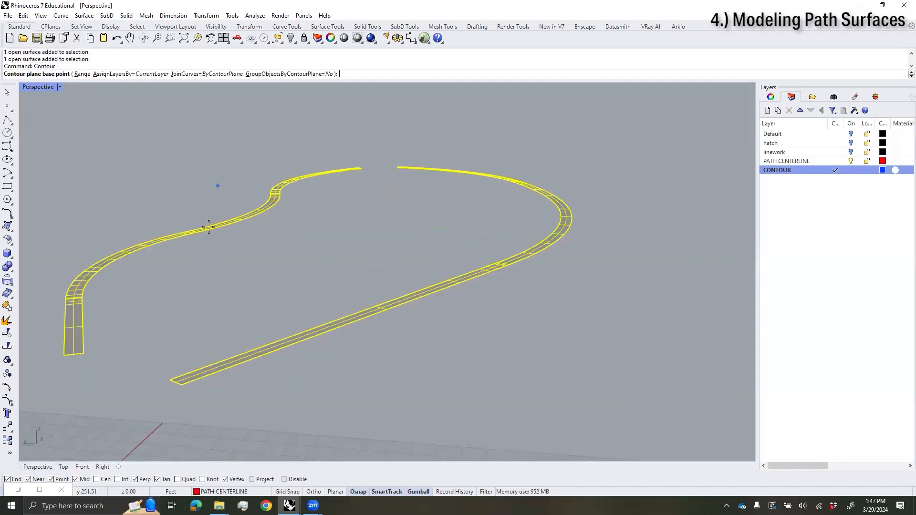
{"action": "right_click_drag", "start_coordinate": [230, 265], "coordinate": [287, 228], "text": "shift"}
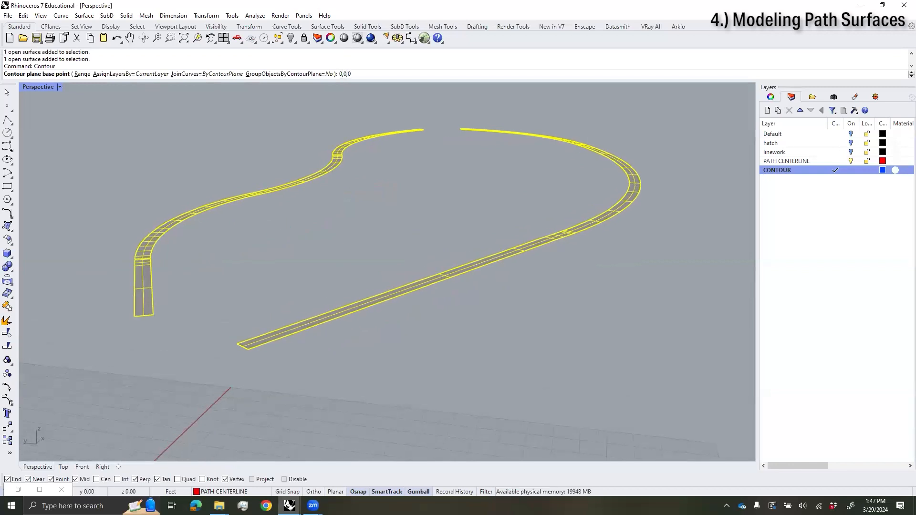
{"action": "type", "text": "0,0,0"}
{"action": "key", "text": "Return"}
{"action": "scroll", "coordinate": [301, 252], "scroll_direction": "down", "scroll_amount": 5}
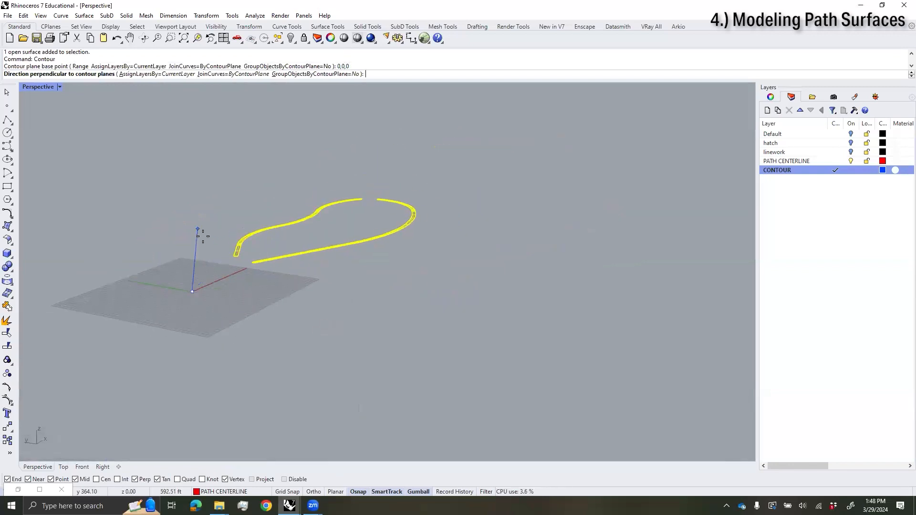
{"action": "left_click", "coordinate": [82, 467]}
{"action": "scroll", "coordinate": [342, 314], "scroll_direction": "down", "scroll_amount": 5}
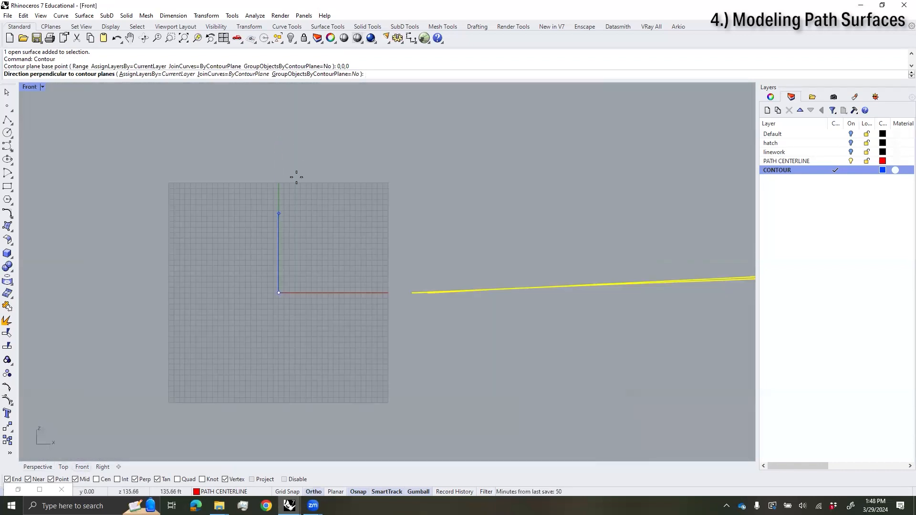
{"action": "left_click", "coordinate": [313, 177], "text": "shift"}
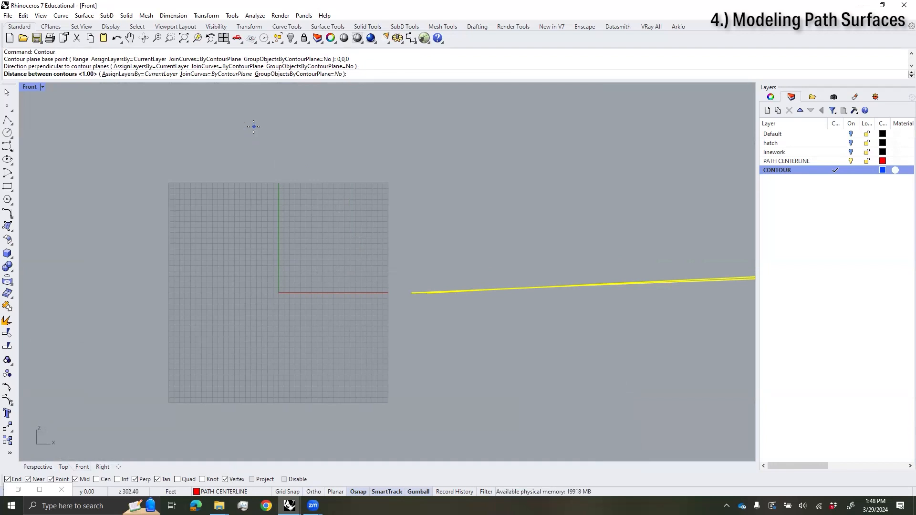
{"action": "key", "text": "Return"}
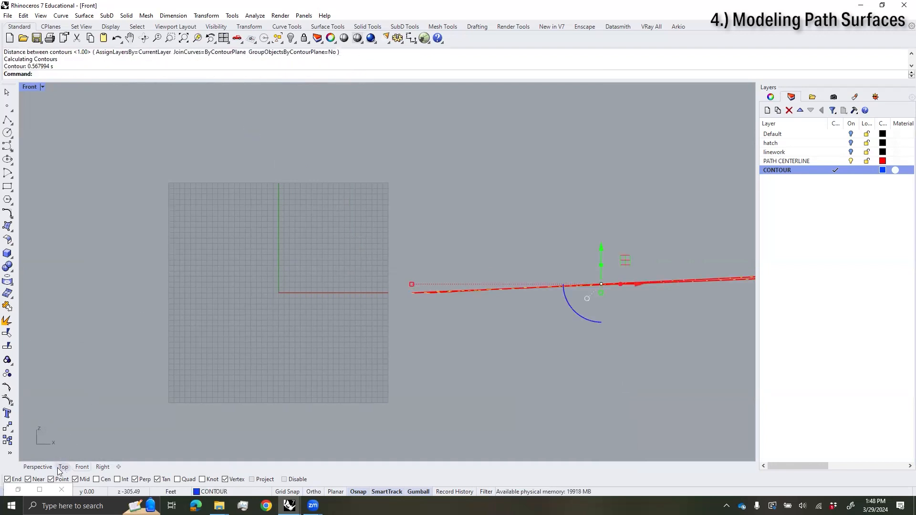
Step: Inspect the contour lines along both paths, hiding the PATH CENTERLINE layer temporarily to see them alone
{"action": "left_click", "coordinate": [47, 471]}
{"action": "right_click_drag", "start_coordinate": [339, 334], "coordinate": [410, 311]}
{"action": "scroll", "coordinate": [430, 301], "scroll_direction": "up", "scroll_amount": 5}
{"action": "left_click", "coordinate": [454, 296]}
{"action": "scroll", "coordinate": [334, 263], "scroll_direction": "up", "scroll_amount": 3}
{"action": "right_click_drag", "start_coordinate": [305, 239], "coordinate": [343, 253]}
{"action": "left_click", "coordinate": [851, 162]}
{"action": "right_click_drag", "start_coordinate": [431, 199], "coordinate": [430, 288]}
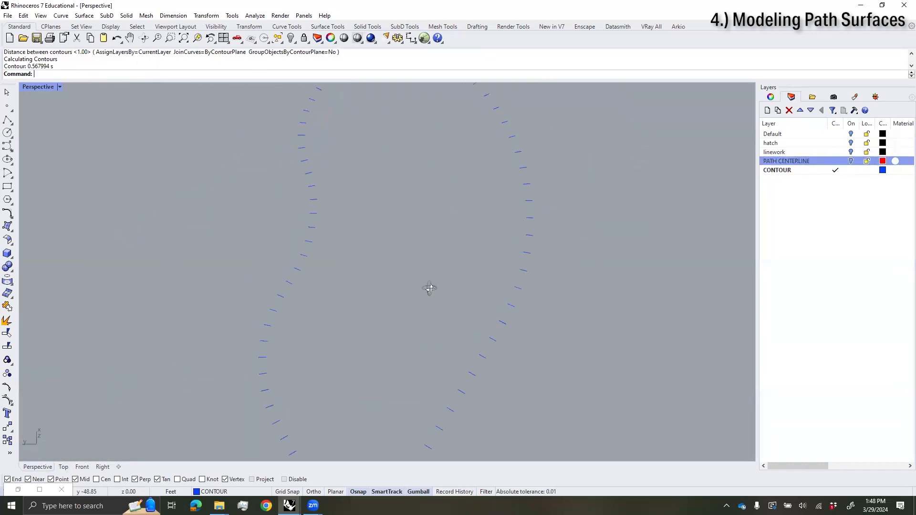
{"action": "left_click", "coordinate": [852, 162]}
{"action": "scroll", "coordinate": [260, 351], "scroll_direction": "down", "scroll_amount": 2}
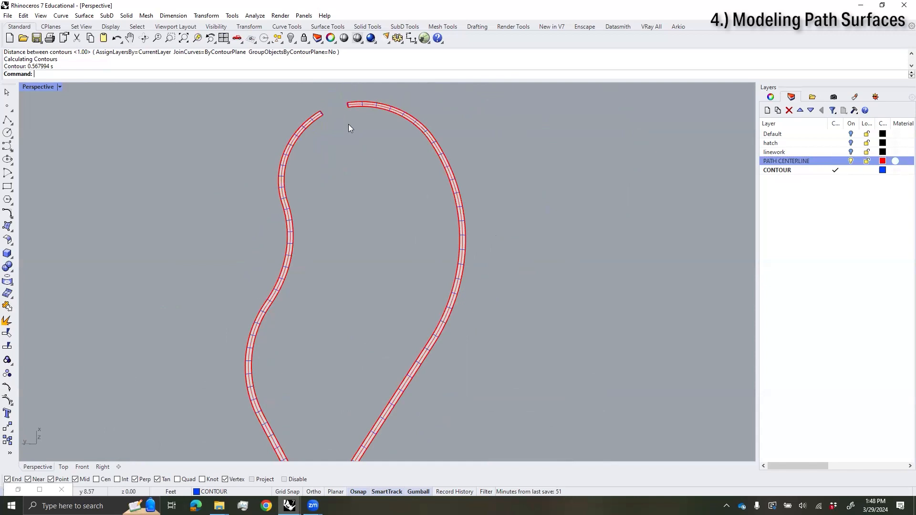
Step: Turn on the linework layer and compare the sloped path surfaces with the flat linework
{"action": "left_click", "coordinate": [64, 468]}
{"action": "left_click", "coordinate": [851, 161]}
{"action": "left_click", "coordinate": [851, 152]}
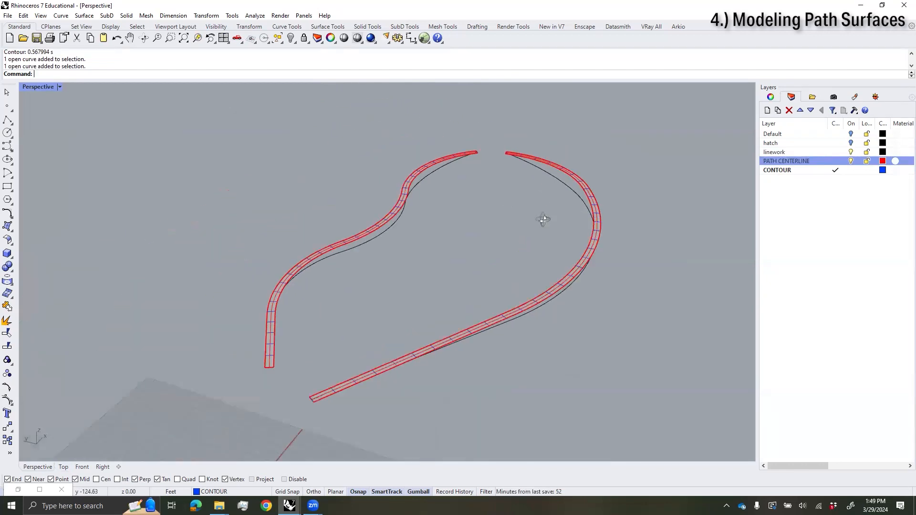
{"action": "right_click_drag", "start_coordinate": [543, 220], "coordinate": [389, 361]}
{"action": "scroll", "coordinate": [557, 254], "scroll_direction": "up", "scroll_amount": 6}
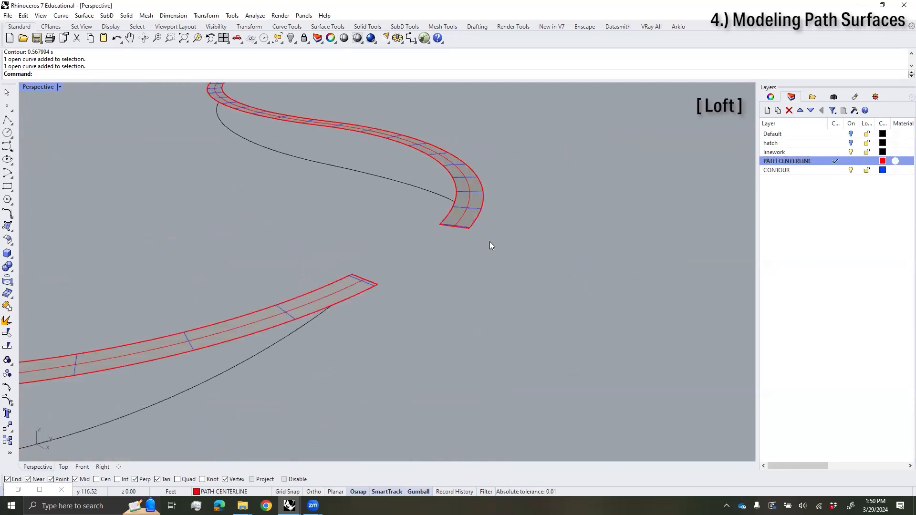
Step: Loft a surface between the facing end edges of the two paths at their high ends to close the gap
{"action": "type", "text": "Loft"}
{"action": "key", "text": "Return"}
{"action": "right_click_drag", "start_coordinate": [412, 232], "coordinate": [378, 277]}
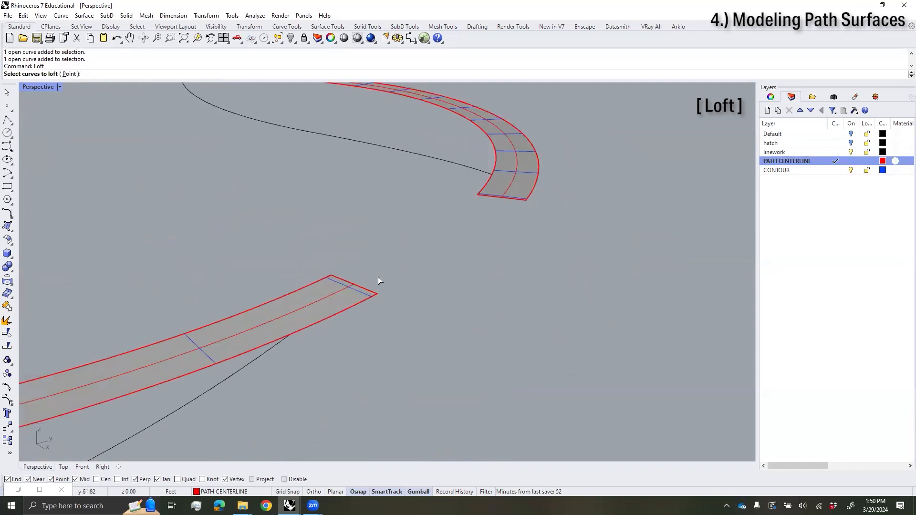
{"action": "left_click", "coordinate": [371, 288]}
{"action": "left_click", "coordinate": [512, 198]}
{"action": "key", "text": "Return"}
{"action": "left_click", "coordinate": [431, 362]}
{"action": "right_click_drag", "start_coordinate": [508, 289], "coordinate": [368, 201]}
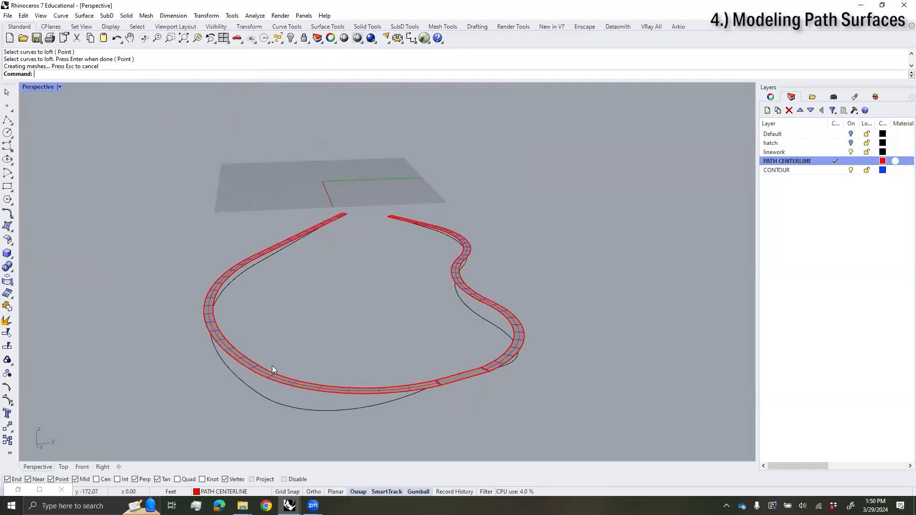
{"action": "right_click_drag", "start_coordinate": [478, 349], "coordinate": [524, 242]}
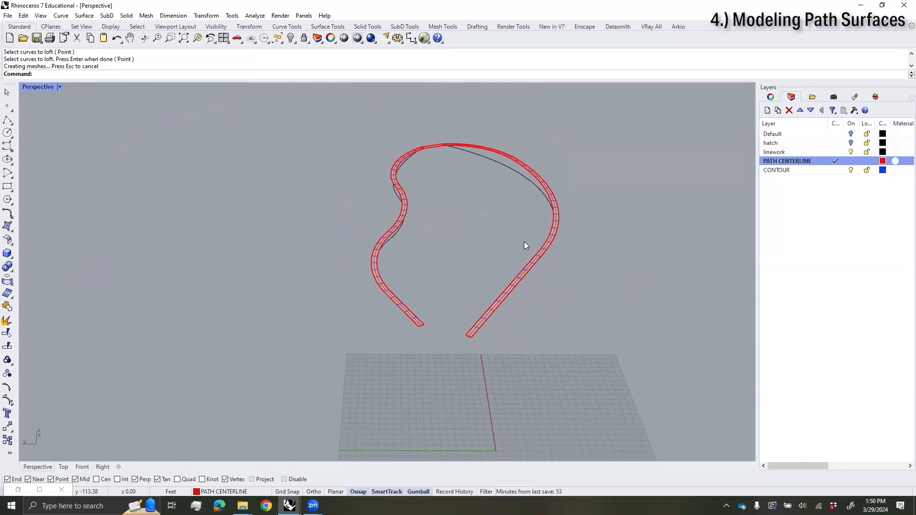
Step: Draw a polyline connecting the inner corners of the two paths' open low ends
{"action": "left_click", "coordinate": [7, 120]}
{"action": "scroll", "coordinate": [410, 328], "scroll_direction": "up", "scroll_amount": 5}
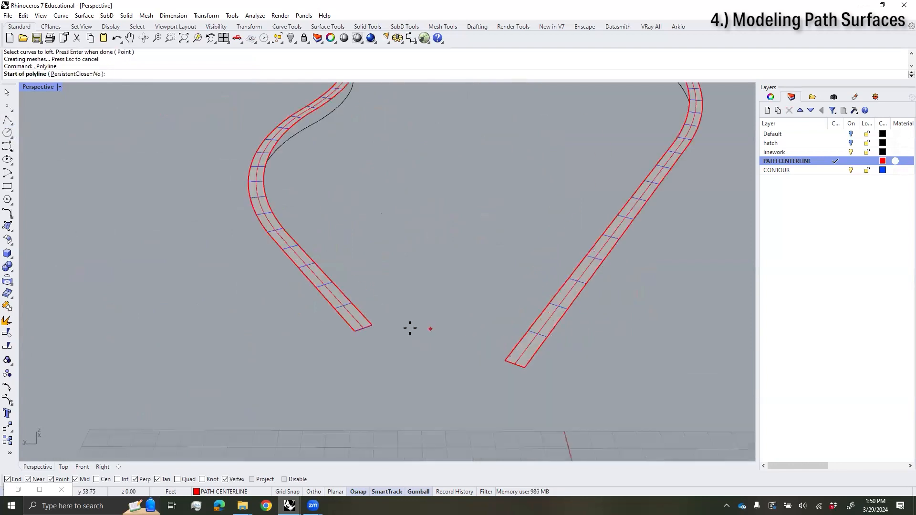
{"action": "left_click", "coordinate": [373, 326]}
{"action": "left_click", "coordinate": [506, 360]}
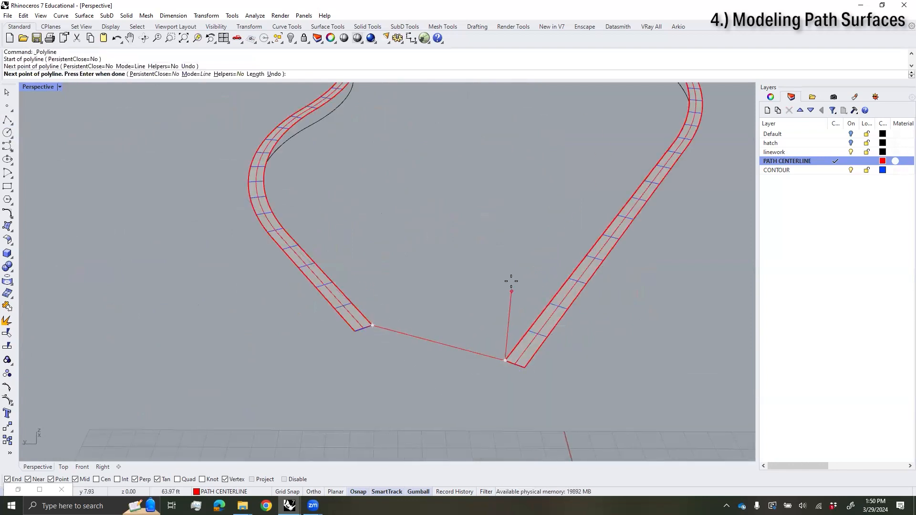
{"action": "key", "text": "Return"}
{"action": "scroll", "coordinate": [504, 236], "scroll_direction": "down", "scroll_amount": 5}
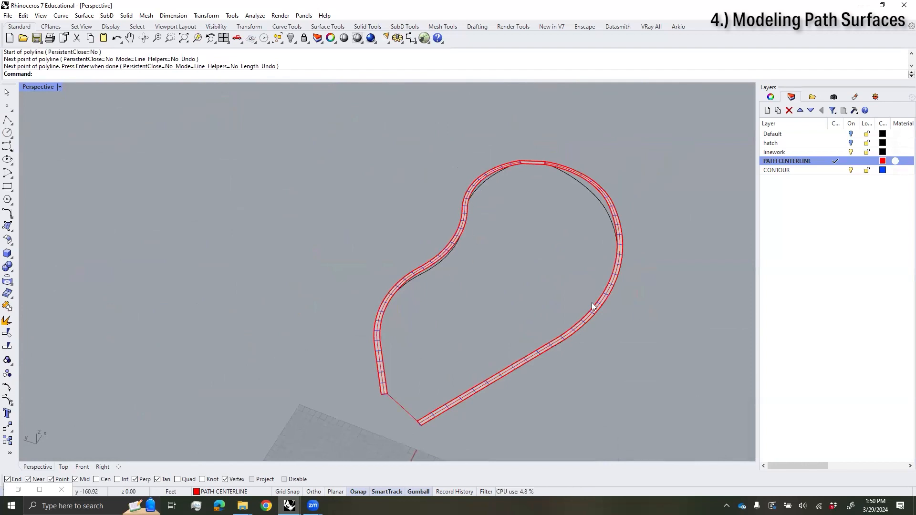
Step: Duplicate the inner edges of both swept paths and the connecting loft with DupEdge, output to the current layer
{"action": "scroll", "coordinate": [570, 224], "scroll_direction": "up", "scroll_amount": 3}
{"action": "type", "text": "DupEdge"}
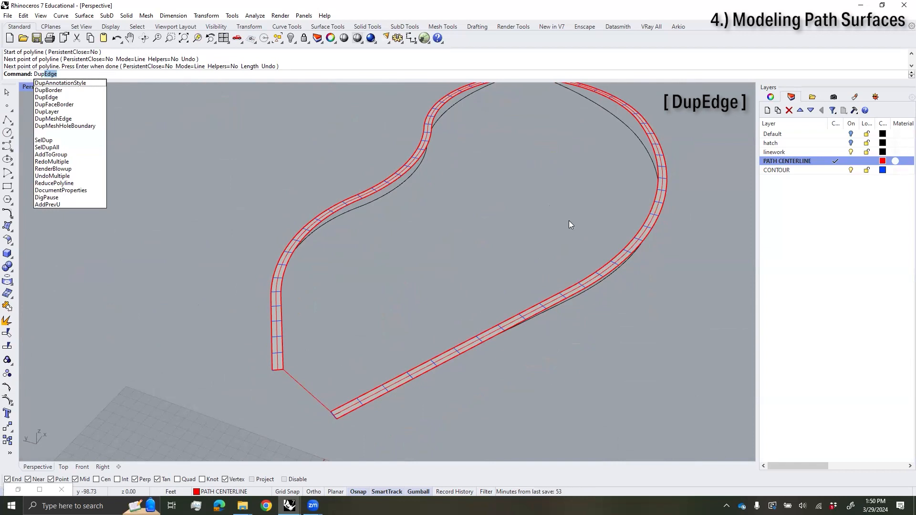
{"action": "key", "text": "Return"}
{"action": "scroll", "coordinate": [400, 190], "scroll_direction": "up", "scroll_amount": 3}
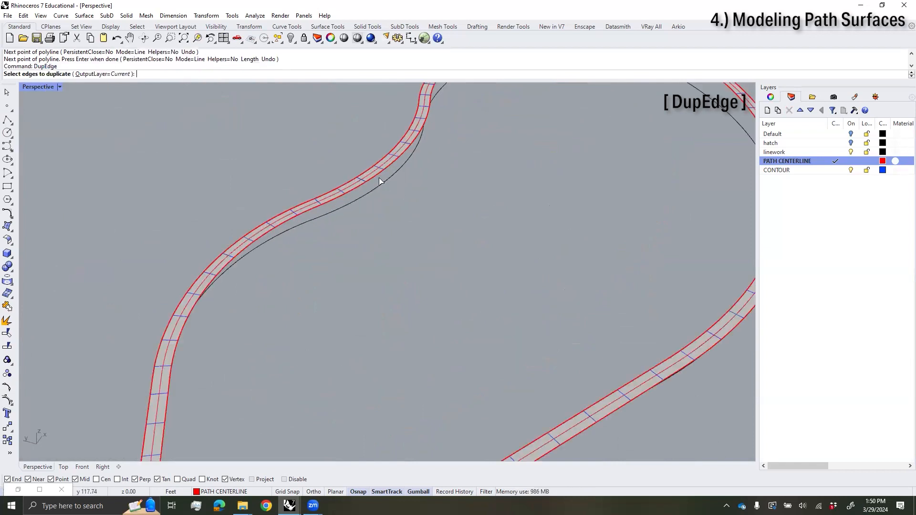
{"action": "left_click", "coordinate": [378, 180]}
{"action": "scroll", "coordinate": [629, 294], "scroll_direction": "down", "scroll_amount": 5}
{"action": "scroll", "coordinate": [711, 222], "scroll_direction": "up", "scroll_amount": 4}
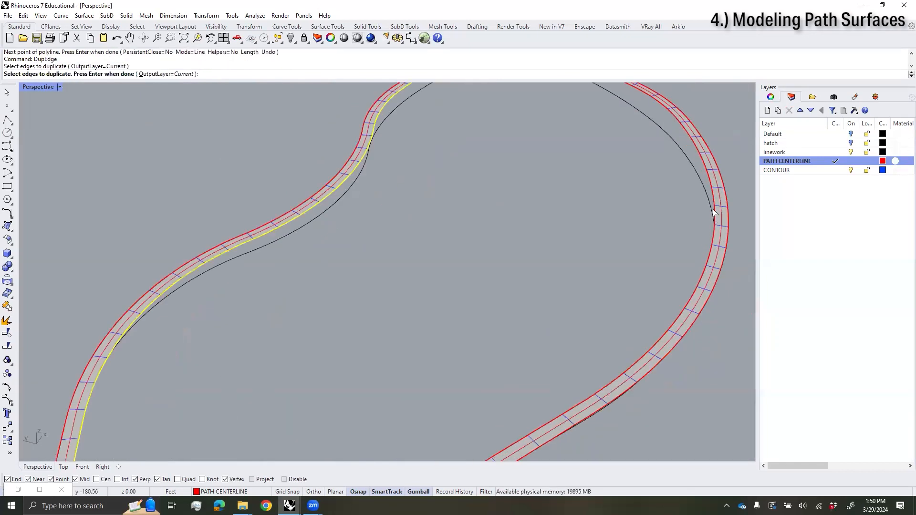
{"action": "left_click", "coordinate": [714, 214]}
{"action": "scroll", "coordinate": [575, 185], "scroll_direction": "down", "scroll_amount": 3}
{"action": "scroll", "coordinate": [526, 171], "scroll_direction": "up", "scroll_amount": 3}
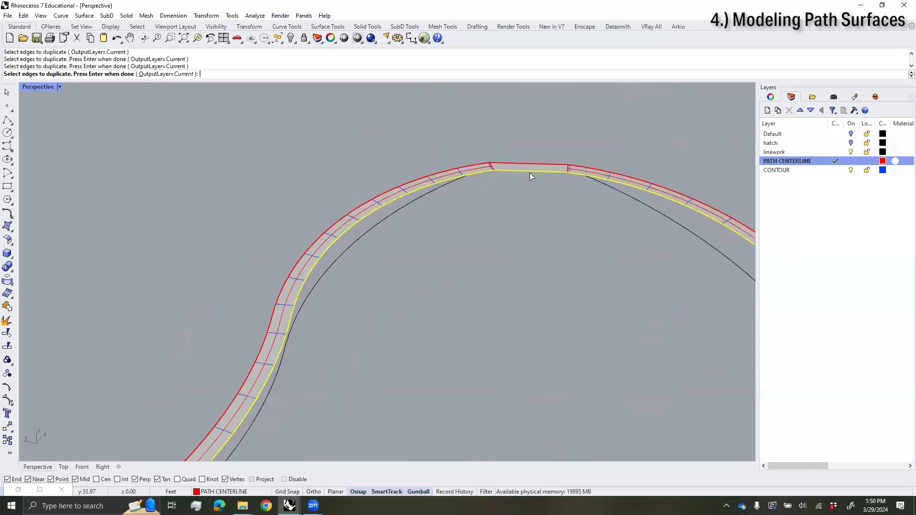
{"action": "scroll", "coordinate": [530, 173], "scroll_direction": "down", "scroll_amount": 6}
{"action": "key", "text": "Return"}
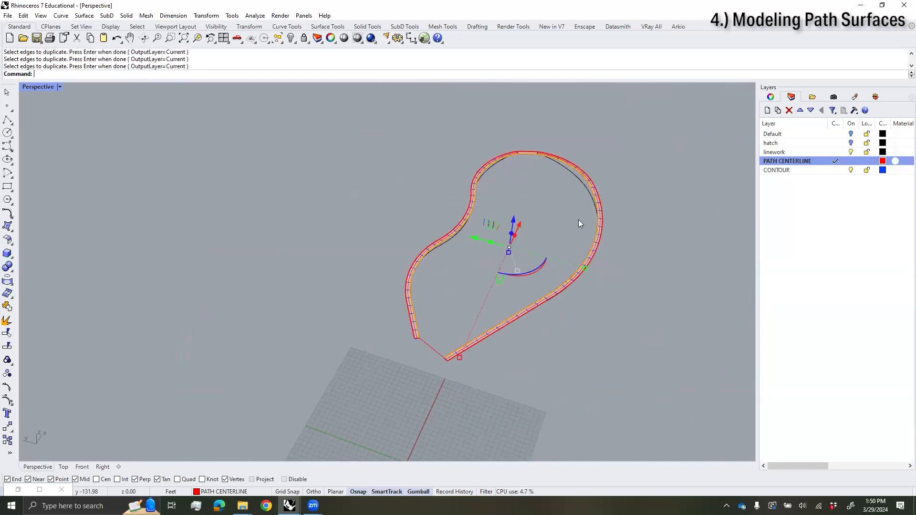
Step: Join the duplicated inner path edges with the polyline across the low ends into one closed boundary curve
{"action": "type", "text": "j"}
{"action": "key", "text": "Return"}
{"action": "scroll", "coordinate": [556, 397], "scroll_direction": "up", "scroll_amount": 3}
{"action": "left_click", "coordinate": [364, 323]}
{"action": "key", "text": "Return"}
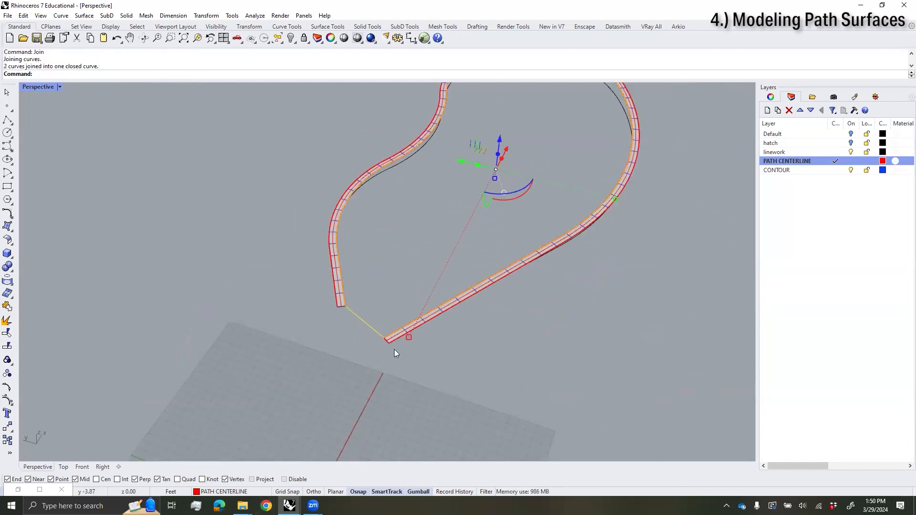
{"action": "scroll", "coordinate": [326, 243], "scroll_direction": "down", "scroll_amount": 4}
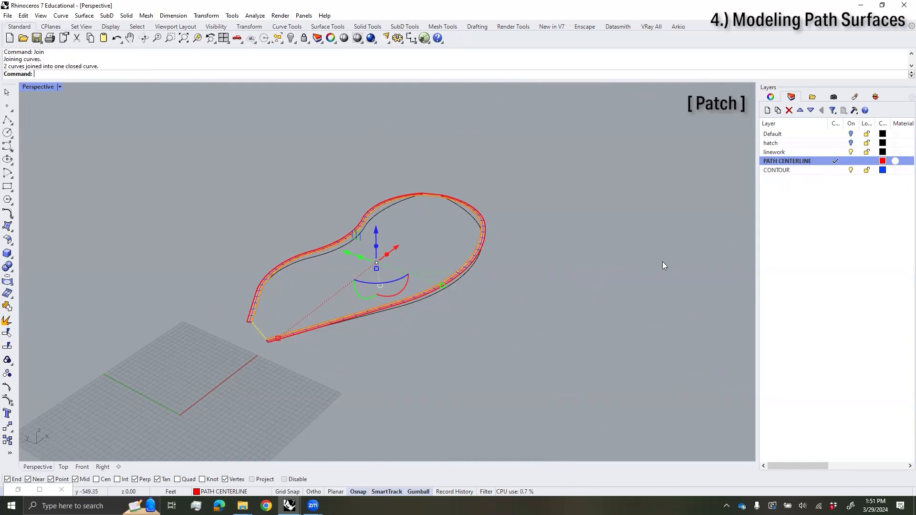
Step: Start a Patch surface from the closed boundary curve and preview it in the Top view in wireframe display
{"action": "right_click_drag", "start_coordinate": [417, 277], "coordinate": [443, 274]}
{"action": "type", "text": "Patch"}
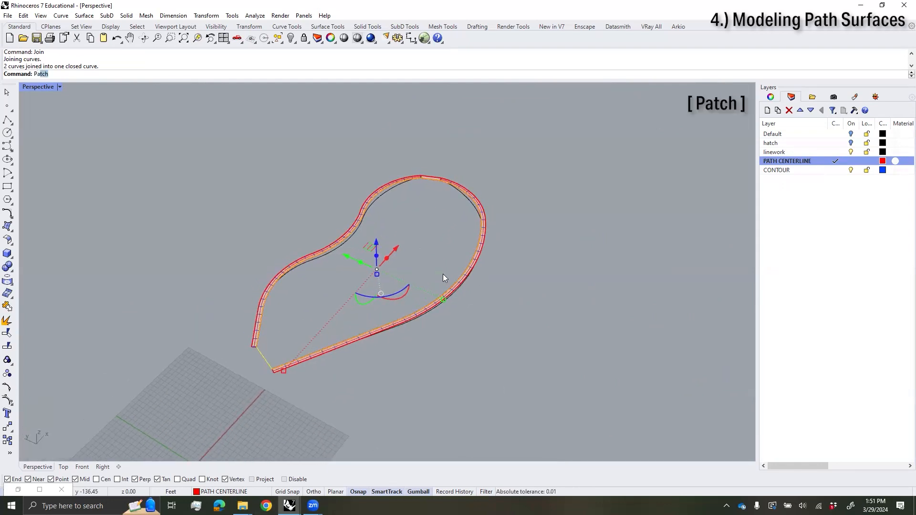
{"action": "key", "text": "Return"}
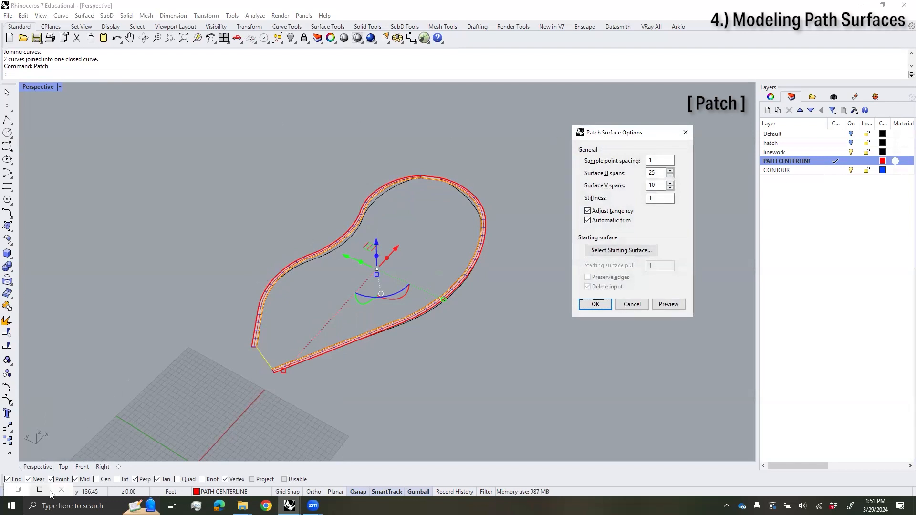
{"action": "left_click", "coordinate": [62, 467]}
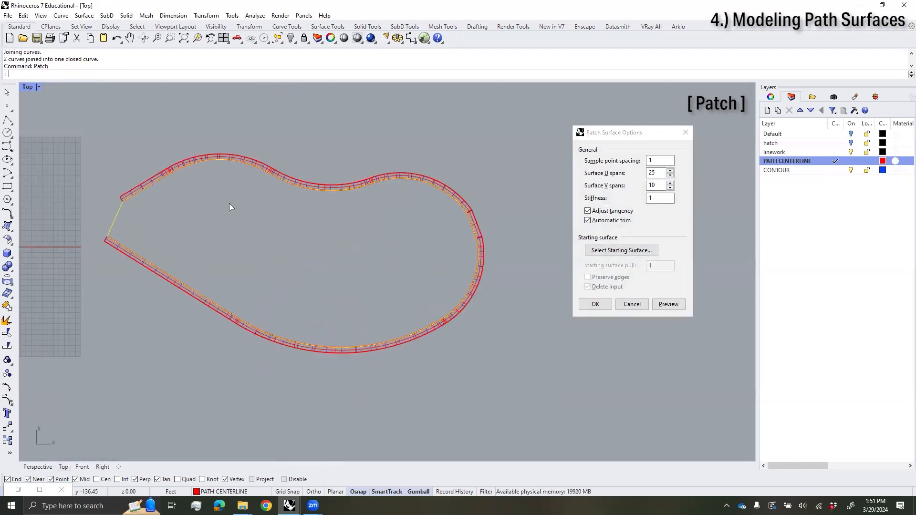
{"action": "left_click", "coordinate": [38, 87]}
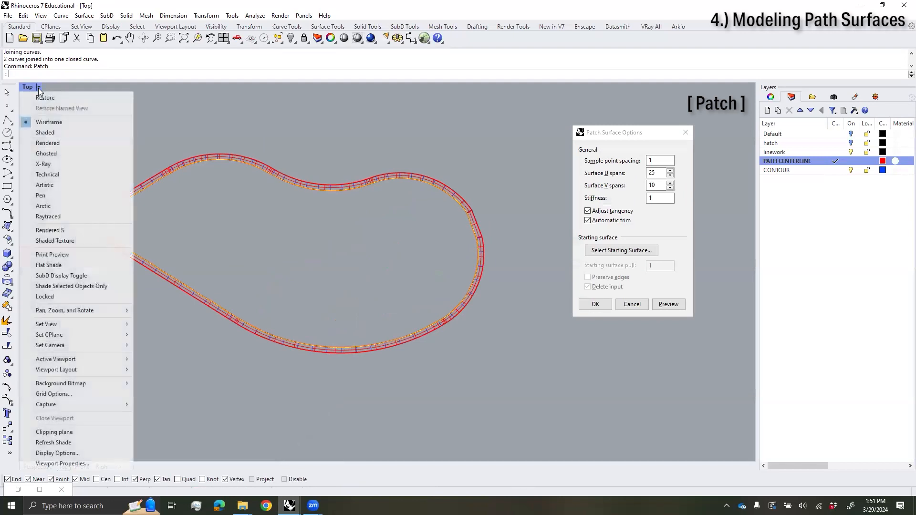
{"action": "left_click", "coordinate": [53, 121]}
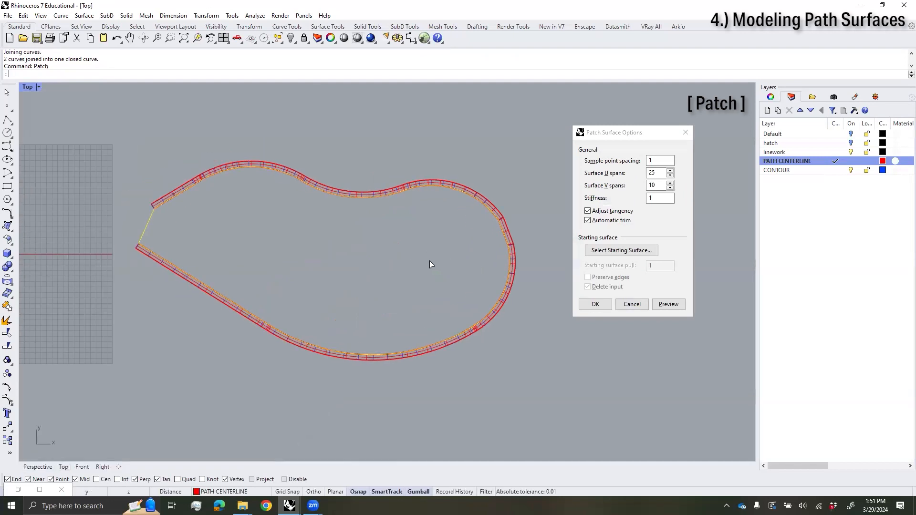
{"action": "left_click", "coordinate": [670, 304]}
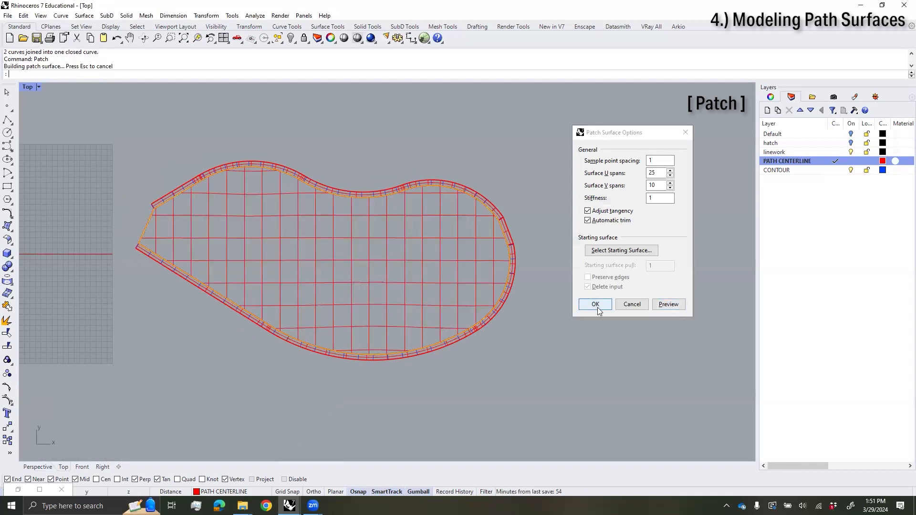
Step: Set the patch to 15 surface V spans and 30 surface U spans, previewing the surface after each change
{"action": "scroll", "coordinate": [359, 266], "scroll_direction": "up", "scroll_amount": 2}
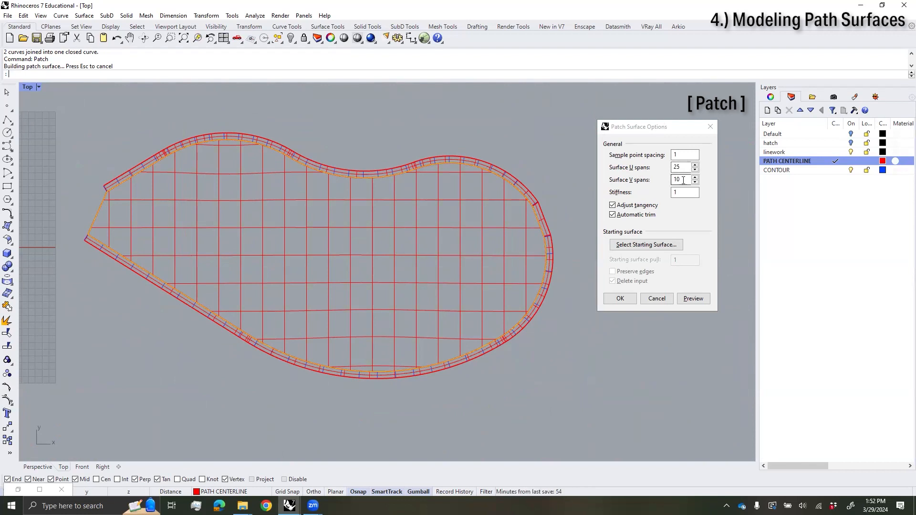
{"action": "double_click", "coordinate": [683, 181]}
{"action": "type", "text": "15"}
{"action": "left_click", "coordinate": [701, 299]}
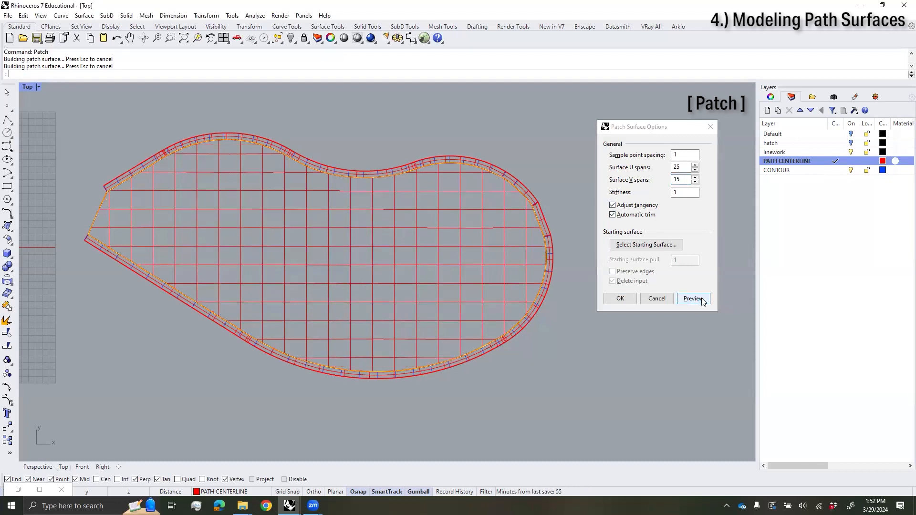
{"action": "double_click", "coordinate": [687, 168]}
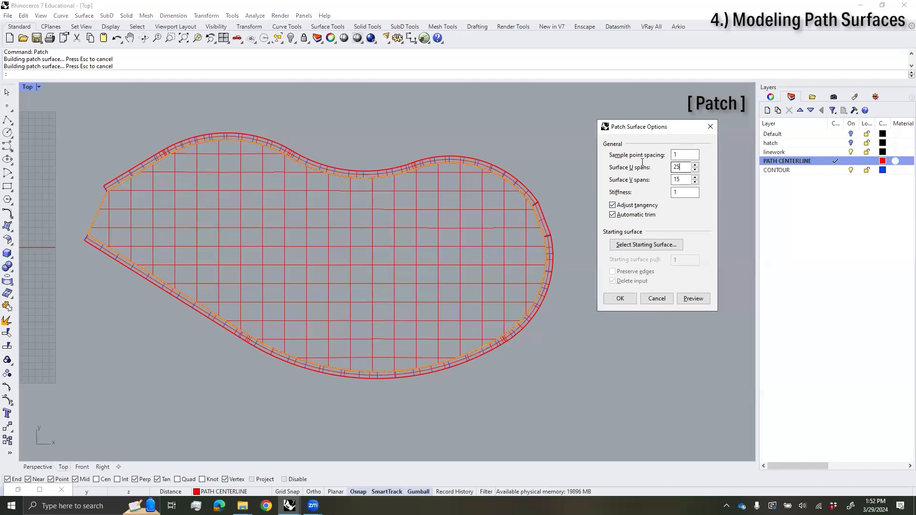
{"action": "type", "text": "30"}
{"action": "left_click", "coordinate": [693, 298]}
{"action": "scroll", "coordinate": [340, 311], "scroll_direction": "up", "scroll_amount": 3}
{"action": "scroll", "coordinate": [340, 310], "scroll_direction": "down", "scroll_amount": 5}
{"action": "scroll", "coordinate": [489, 266], "scroll_direction": "up", "scroll_amount": 3}
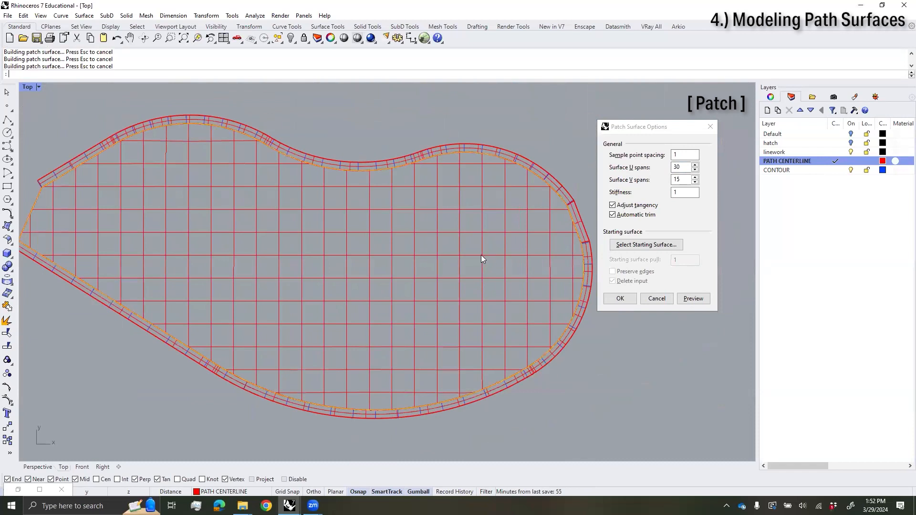
Step: Create the patch surface with 60 U spans and 30 V spans, and return to the Perspective view
{"action": "double_click", "coordinate": [687, 179]}
{"action": "type", "text": "30"}
{"action": "key", "text": "shift+Tab"}
{"action": "type", "text": "60"}
{"action": "left_click", "coordinate": [694, 299]}
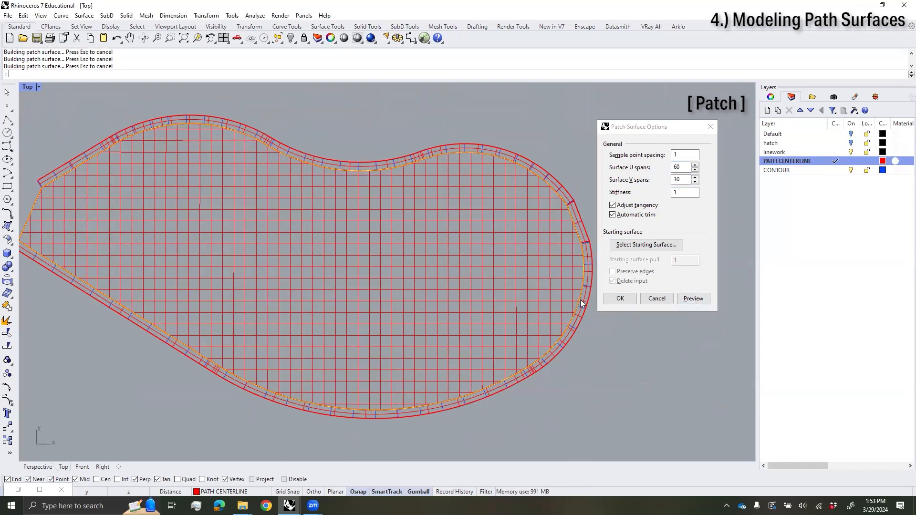
{"action": "left_click", "coordinate": [621, 301]}
{"action": "left_click", "coordinate": [38, 467]}
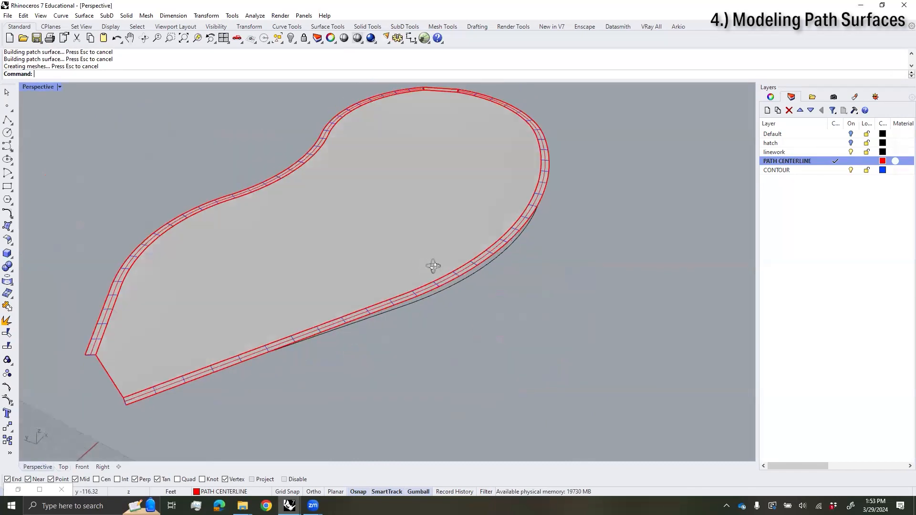
Step: Contour the patch surface at 1 ft intervals on the CONTOUR layer, using the vertical line at the origin as direction
{"action": "left_click", "coordinate": [478, 330]}
{"action": "right_click_drag", "start_coordinate": [478, 329], "coordinate": [130, 178]}
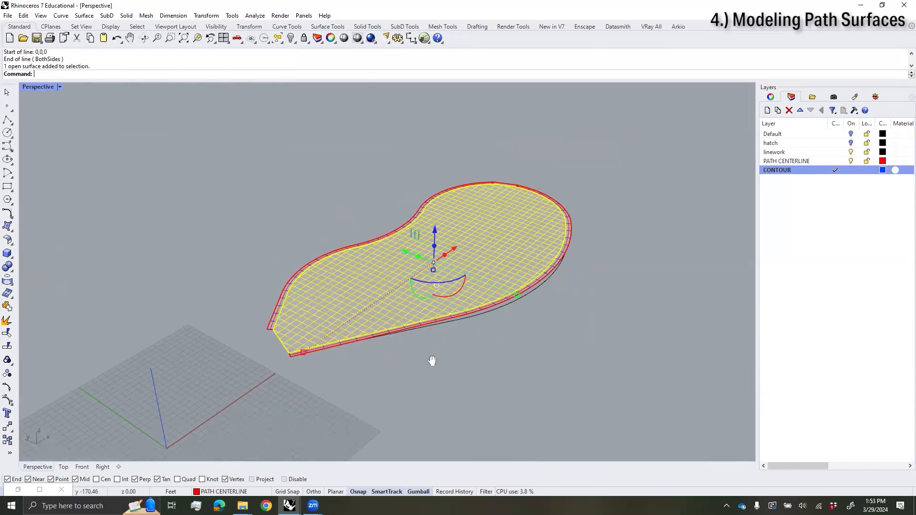
{"action": "type", "text": "Contour"}
{"action": "key", "text": "Return"}
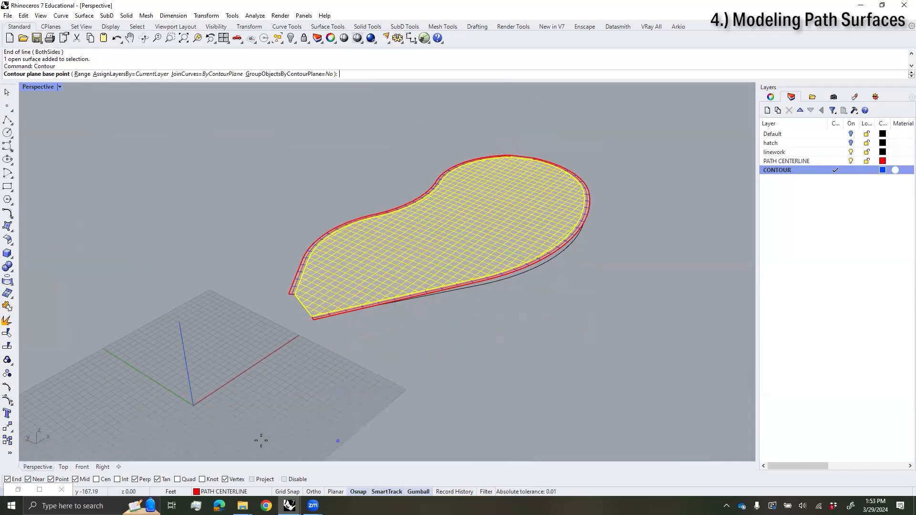
{"action": "left_click", "coordinate": [194, 406]}
{"action": "left_click", "coordinate": [191, 338]}
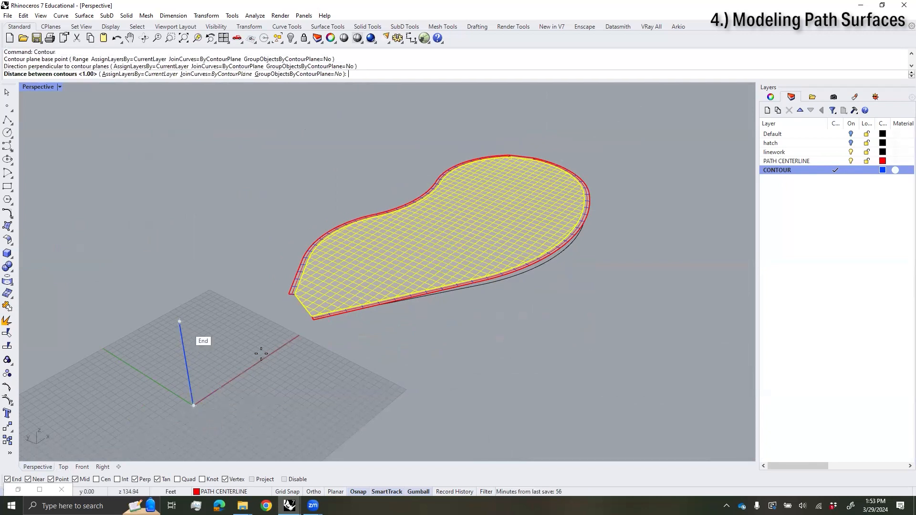
{"action": "key", "text": "Return"}
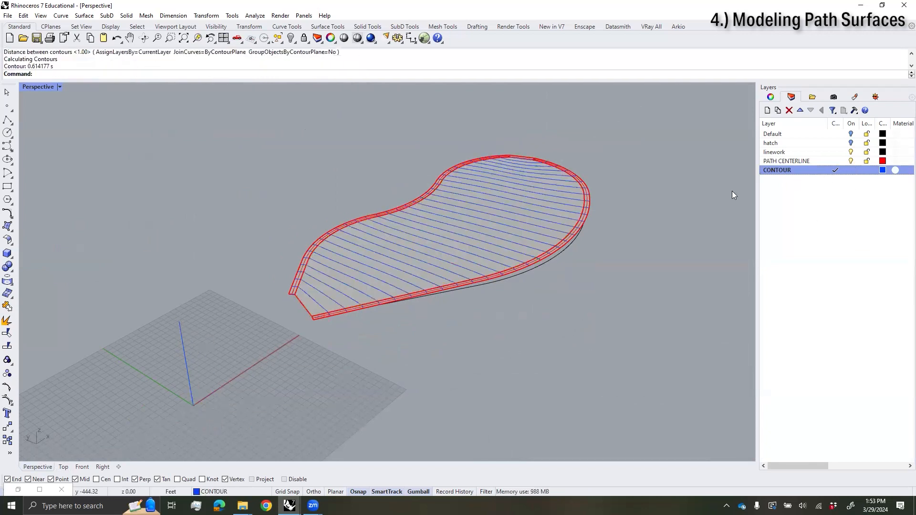
{"action": "right_click_drag", "start_coordinate": [578, 319], "coordinate": [507, 304]}
{"action": "scroll", "coordinate": [509, 287], "scroll_direction": "up", "scroll_amount": 5}
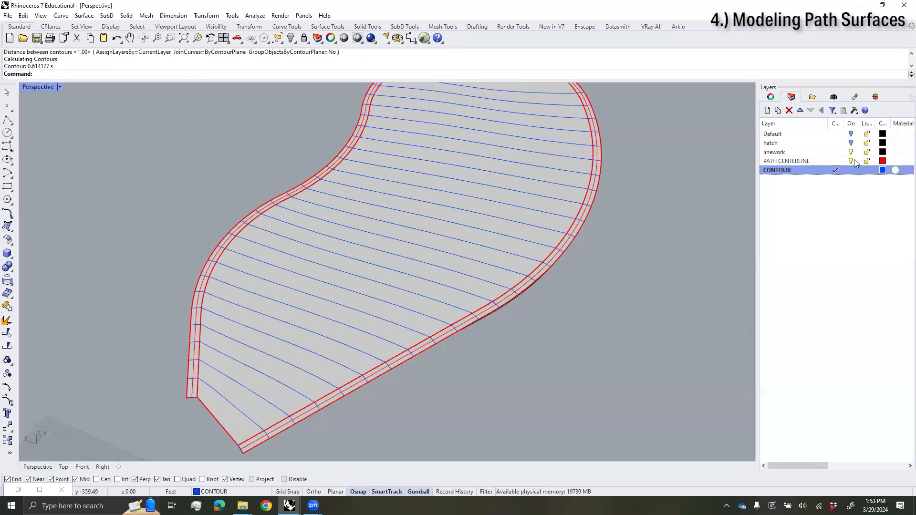
Step: Turn off the PATH CENTERLINE layer to inspect the contours alone, and undo the patch surface's contours
{"action": "left_click", "coordinate": [852, 161]}
{"action": "scroll", "coordinate": [597, 211], "scroll_direction": "down", "scroll_amount": 5}
{"action": "key", "text": "ctrl+z"}
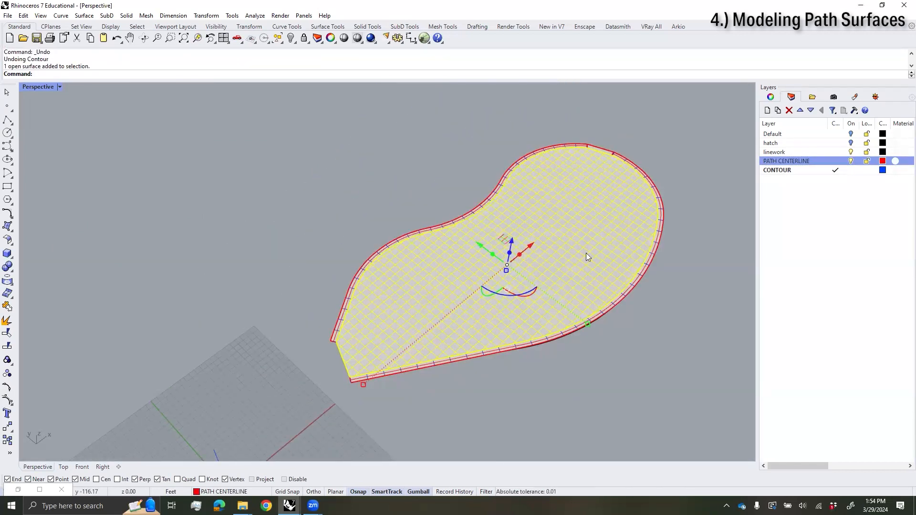
{"action": "key", "text": "Escape"}
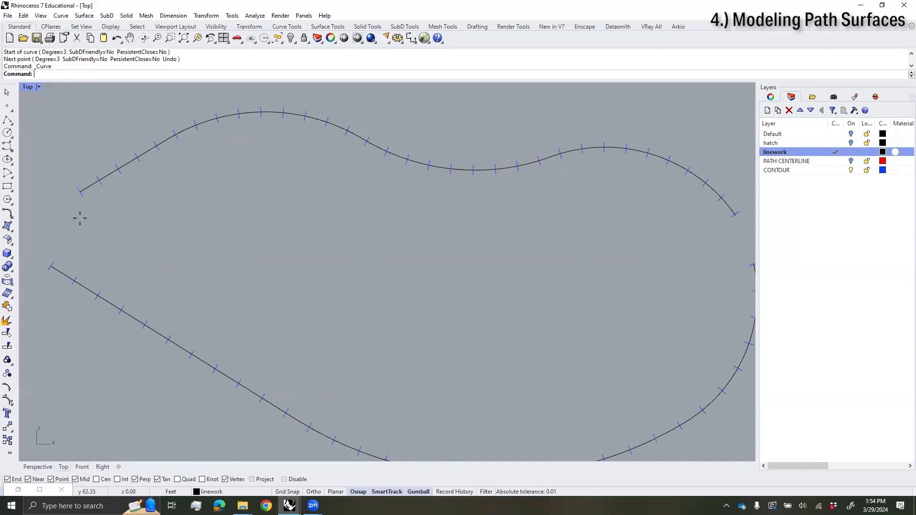
Step: Draw an open teardrop-shaped curve on the linework layer in the Top view, with both ends past the path's open low end
{"action": "left_click", "coordinate": [61, 211]}
{"action": "left_click", "coordinate": [131, 220]}
{"action": "left_click", "coordinate": [180, 199]}
{"action": "left_click", "coordinate": [266, 171]}
{"action": "left_click", "coordinate": [312, 168]}
{"action": "left_click", "coordinate": [352, 201]}
{"action": "left_click", "coordinate": [359, 235]}
{"action": "left_click", "coordinate": [340, 271]}
{"action": "left_click", "coordinate": [316, 298]}
{"action": "left_click", "coordinate": [285, 307]}
{"action": "left_click", "coordinate": [171, 267]}
{"action": "left_click", "coordinate": [50, 238]}
{"action": "key", "text": "Return"}
Step: Draw a second rounded loop curve inside the wide high end of the path outline
{"action": "right_click_drag", "start_coordinate": [526, 282], "coordinate": [404, 242]}
{"action": "key", "text": "Return"}
{"action": "left_click", "coordinate": [521, 196]}
{"action": "left_click", "coordinate": [498, 203]}
{"action": "left_click", "coordinate": [423, 194]}
{"action": "left_click", "coordinate": [357, 195]}
{"action": "left_click", "coordinate": [310, 210]}
{"action": "left_click", "coordinate": [294, 257]}
{"action": "left_click", "coordinate": [284, 287]}
{"action": "left_click", "coordinate": [394, 341]}
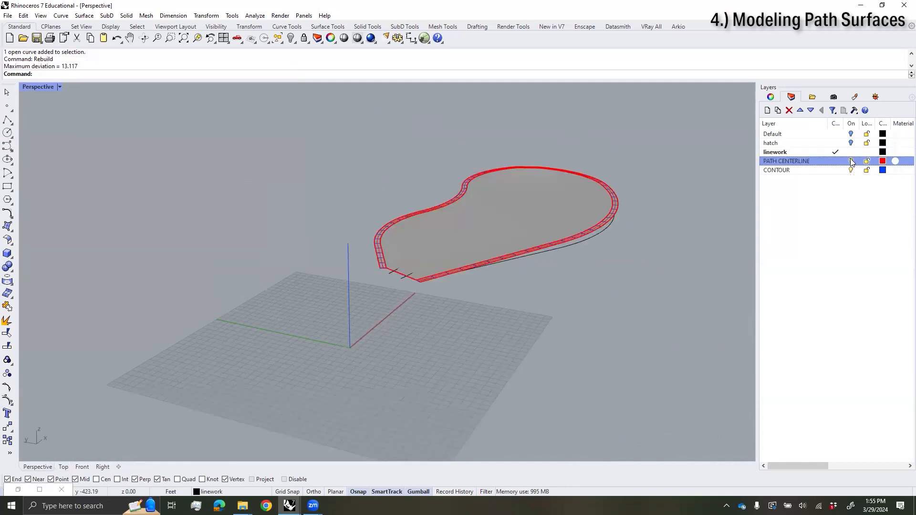
Step: Turn the PATH CENTERLINE layer back on and project the flat teardrop curve onto the patch surface
{"action": "left_click", "coordinate": [852, 161]}
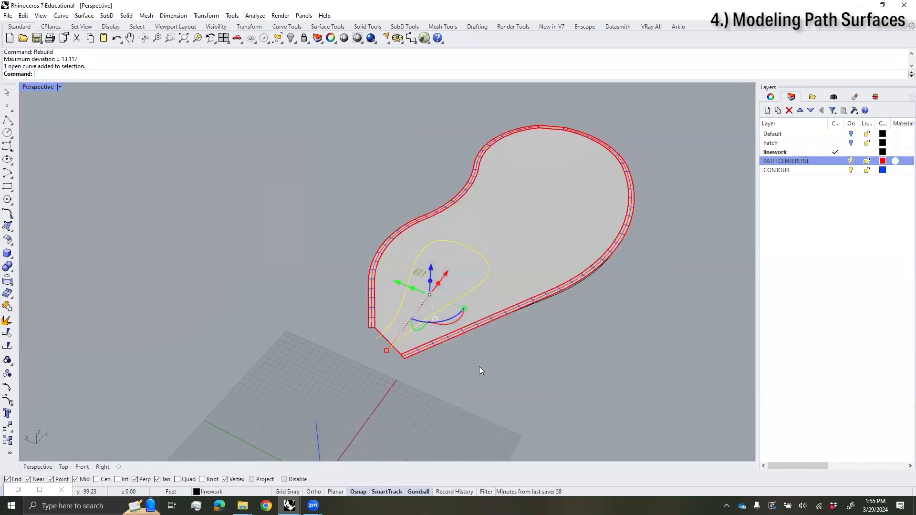
{"action": "right_click_drag", "start_coordinate": [481, 371], "coordinate": [610, 387]}
{"action": "left_click", "coordinate": [524, 259]}
{"action": "left_click", "coordinate": [557, 376]}
{"action": "type", "text": "Project"}
{"action": "key", "text": "Return"}
{"action": "right_click_drag", "start_coordinate": [474, 328], "coordinate": [420, 343]}
{"action": "left_click", "coordinate": [411, 350]}
{"action": "key", "text": "Return"}
{"action": "left_click", "coordinate": [530, 275]}
{"action": "key", "text": "Return"}
{"action": "right_click_drag", "start_coordinate": [577, 318], "coordinate": [457, 261]}
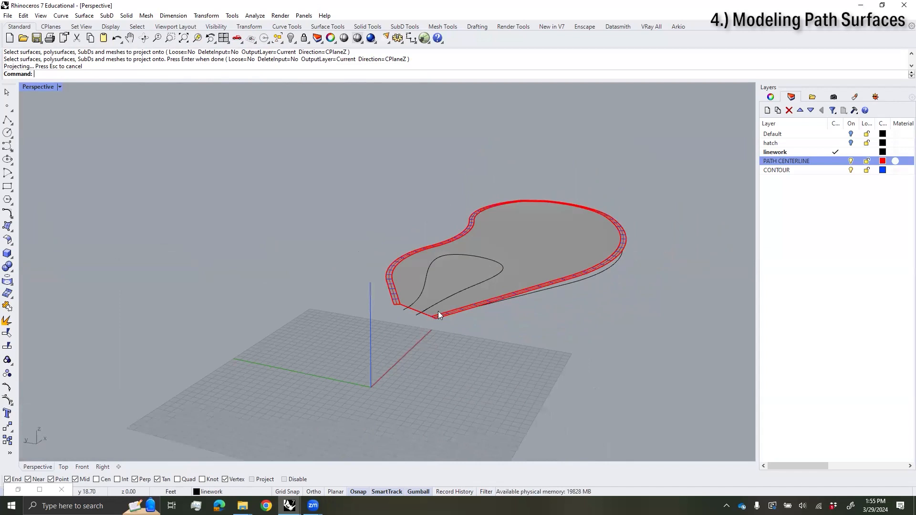
Step: Split the patch surface with the projected teardrop curve and delete the piece inside it
{"action": "left_click", "coordinate": [544, 282]}
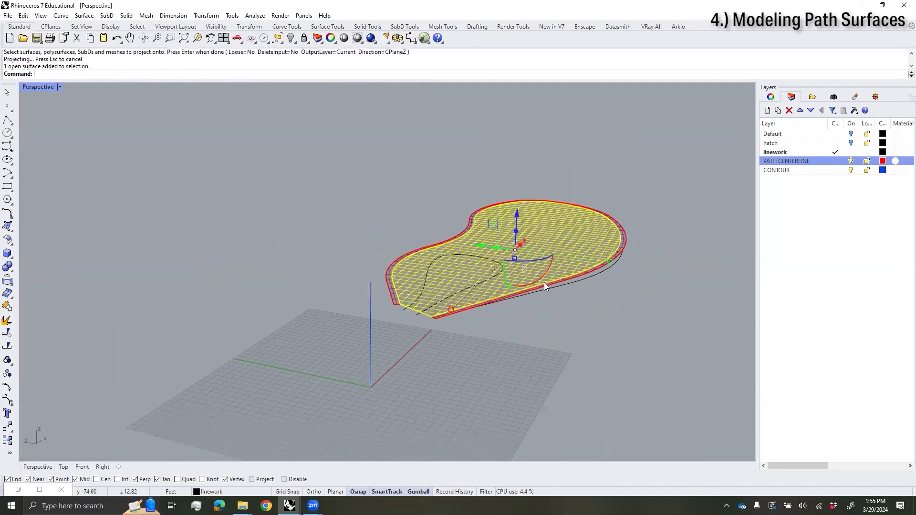
{"action": "left_click", "coordinate": [583, 317]}
{"action": "right_click_drag", "start_coordinate": [583, 317], "coordinate": [581, 337]}
{"action": "type", "text": "Split"}
{"action": "key", "text": "Return"}
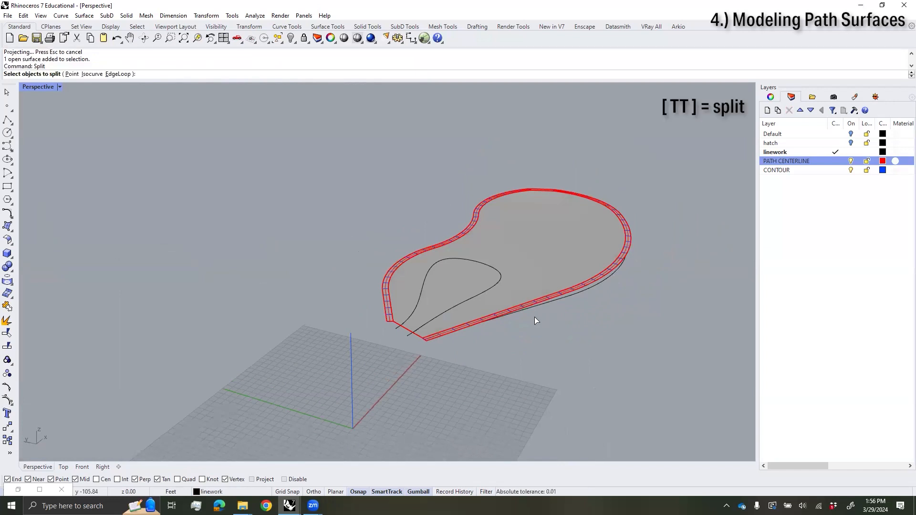
{"action": "left_click", "coordinate": [527, 291]}
{"action": "key", "text": "Return"}
{"action": "left_click", "coordinate": [494, 288]}
{"action": "key", "text": "Return"}
{"action": "left_click", "coordinate": [478, 281]}
{"action": "key", "text": "Delete"}
Step: Project the flat oval loop curve onto the patch surface at its wide high end
{"action": "right_click_drag", "start_coordinate": [468, 286], "coordinate": [452, 218]}
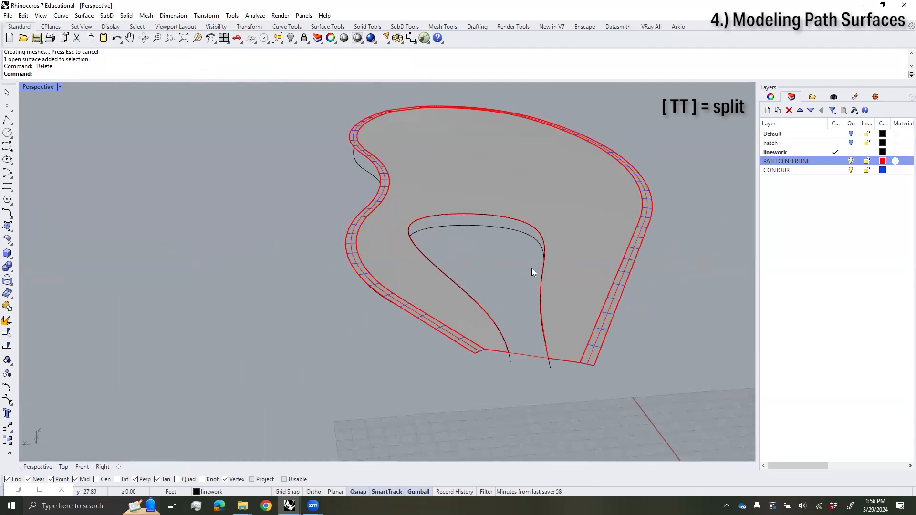
{"action": "right_click_drag", "start_coordinate": [497, 293], "coordinate": [597, 296]}
{"action": "scroll", "coordinate": [657, 316], "scroll_direction": "up", "scroll_amount": 4}
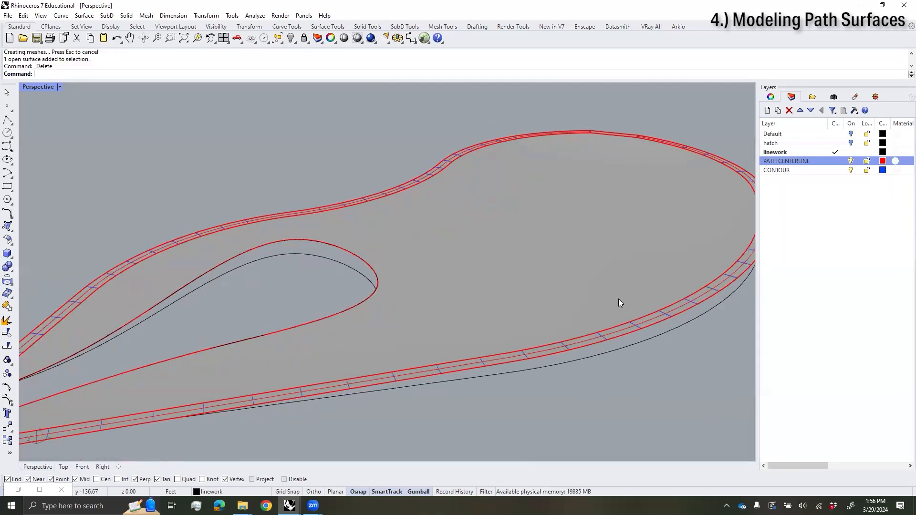
{"action": "type", "text": "Project"}
{"action": "key", "text": "Return"}
{"action": "right_click_drag", "start_coordinate": [532, 268], "coordinate": [573, 303]}
{"action": "left_click", "coordinate": [536, 255]}
{"action": "key", "text": "Return"}
{"action": "left_click", "coordinate": [577, 258]}
{"action": "key", "text": "Return"}
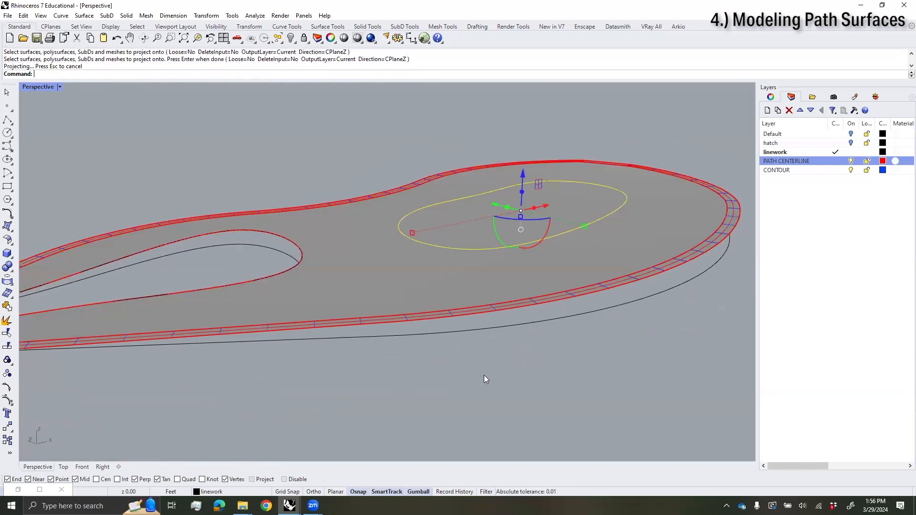
Step: Draw a smaller teardrop-shaped curve inside the cut opening, with its ends snapped to the opening's two end corners
{"action": "right_click_drag", "start_coordinate": [484, 379], "coordinate": [369, 259]}
{"action": "left_click", "coordinate": [370, 259]}
{"action": "right_click_drag", "start_coordinate": [365, 321], "coordinate": [345, 337]}
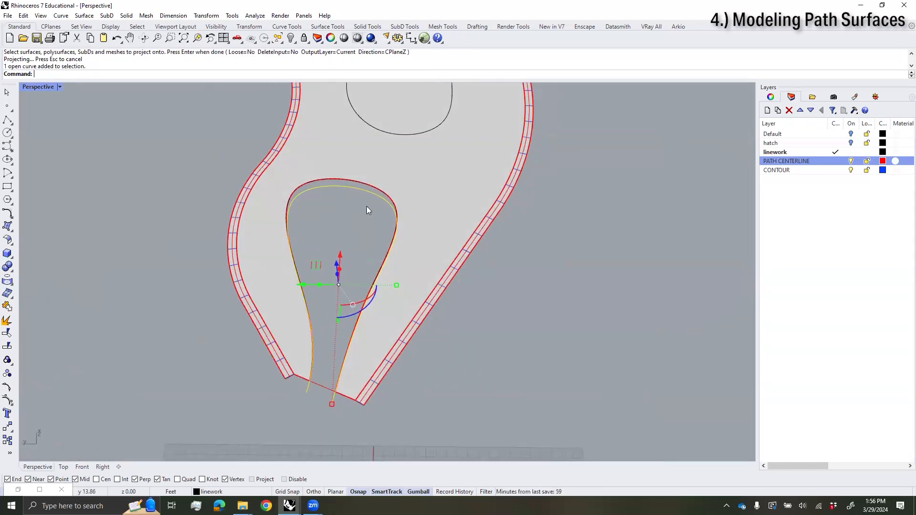
{"action": "right_click_drag", "start_coordinate": [224, 222], "coordinate": [166, 256]}
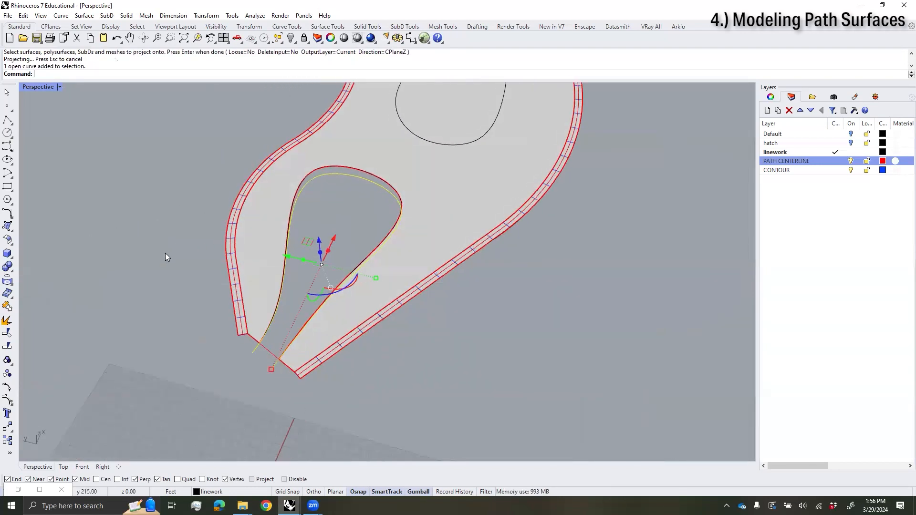
{"action": "left_click", "coordinate": [7, 145]}
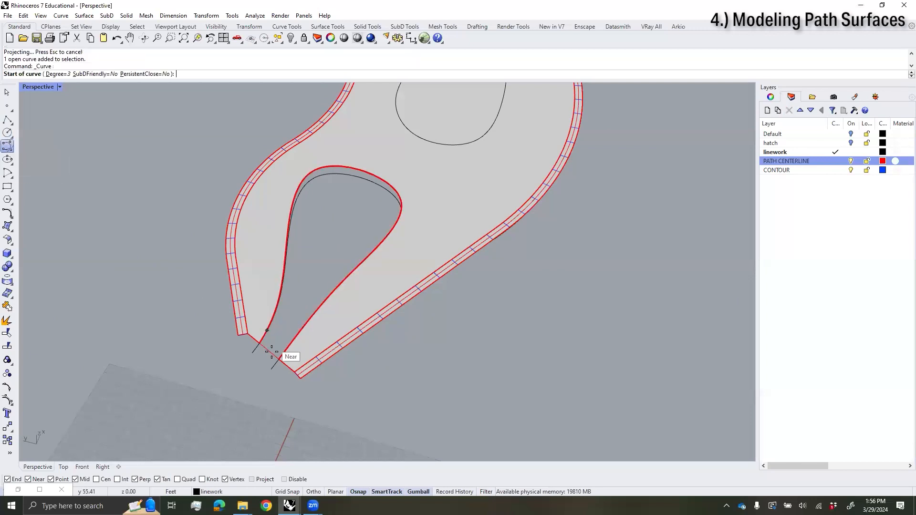
{"action": "scroll", "coordinate": [284, 356], "scroll_direction": "up", "scroll_amount": 5}
{"action": "scroll", "coordinate": [202, 261], "scroll_direction": "down", "scroll_amount": 3}
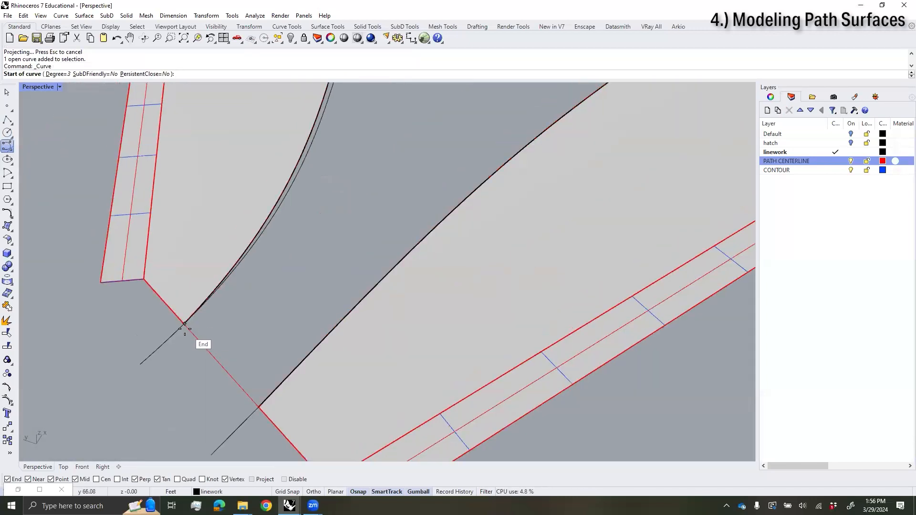
{"action": "left_click", "coordinate": [188, 321]}
{"action": "scroll", "coordinate": [292, 250], "scroll_direction": "down", "scroll_amount": 2}
{"action": "left_click", "coordinate": [284, 479]}
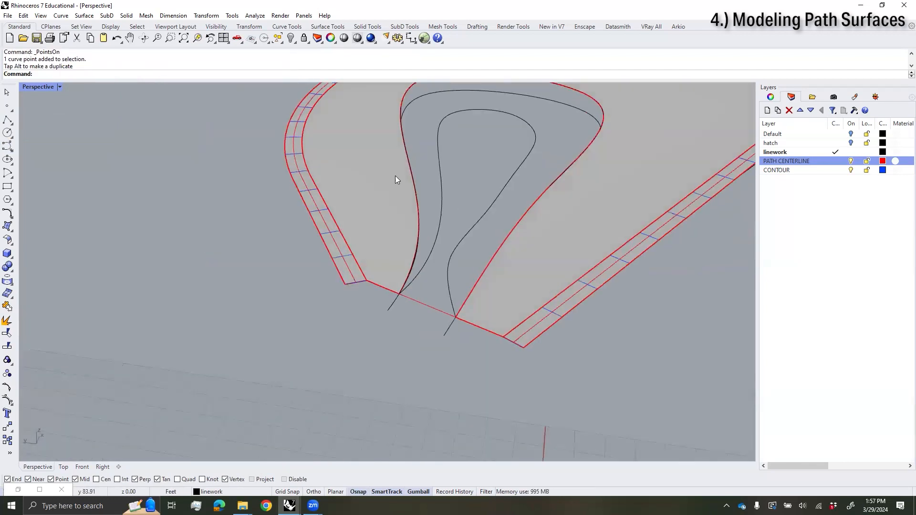
Step: Draw short straight cross lines between the opening's edge and the inner teardrop curve, starting around the rounded end
{"action": "left_click", "coordinate": [436, 143]}
{"action": "left_click", "coordinate": [457, 168]}
{"action": "left_click", "coordinate": [483, 177], "text": "shift"}
{"action": "right_click_drag", "start_coordinate": [489, 193], "coordinate": [514, 211]}
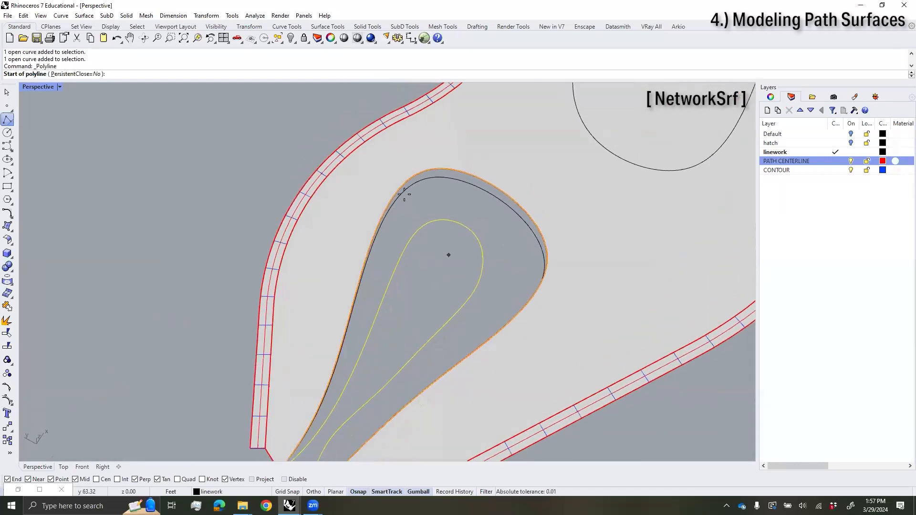
{"action": "scroll", "coordinate": [439, 176], "scroll_direction": "up", "scroll_amount": 3}
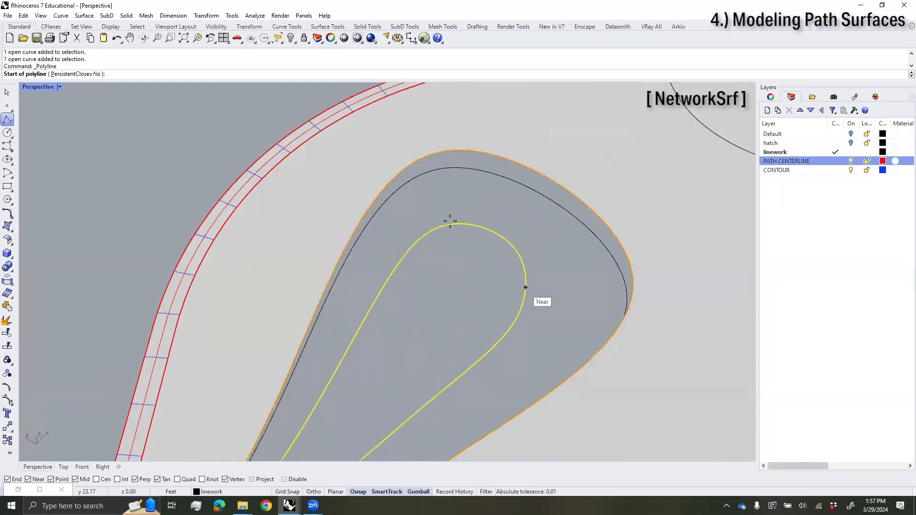
{"action": "left_click", "coordinate": [445, 151]}
{"action": "left_click", "coordinate": [454, 224]}
{"action": "scroll", "coordinate": [525, 224], "scroll_direction": "down", "scroll_amount": 3}
{"action": "key", "text": "Return"}
{"action": "right_click_drag", "start_coordinate": [560, 204], "coordinate": [491, 151]}
{"action": "key", "text": "Return"}
{"action": "left_click", "coordinate": [497, 153]}
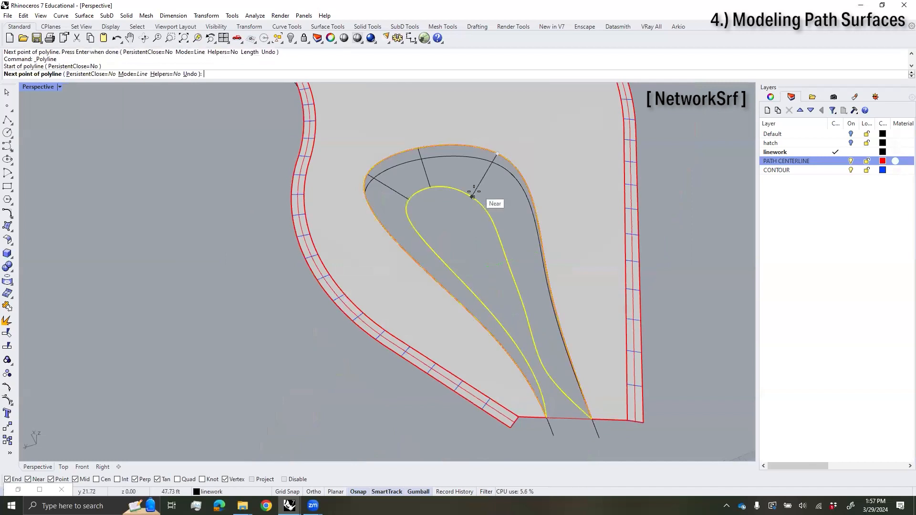
{"action": "left_click", "coordinate": [465, 193]}
{"action": "right_click_drag", "start_coordinate": [503, 193], "coordinate": [509, 204]}
{"action": "right_click", "coordinate": [511, 206]}
{"action": "right_click", "coordinate": [511, 206]}
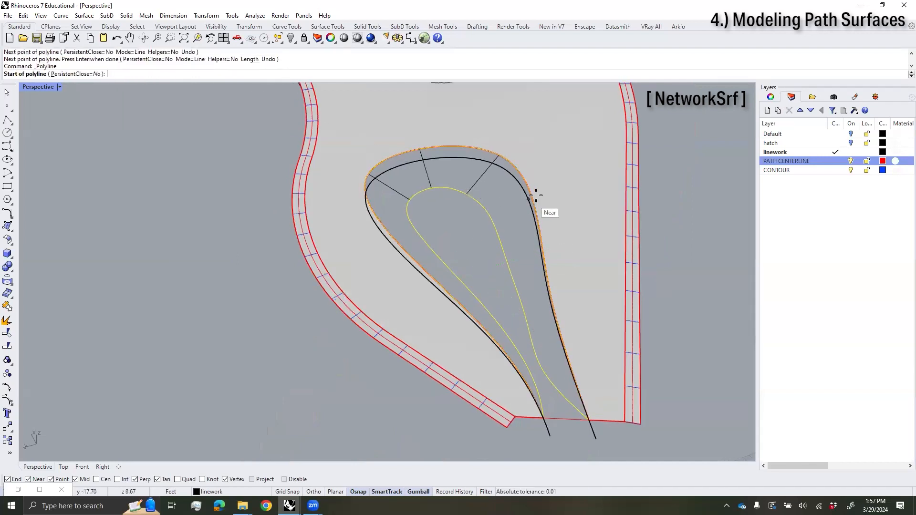
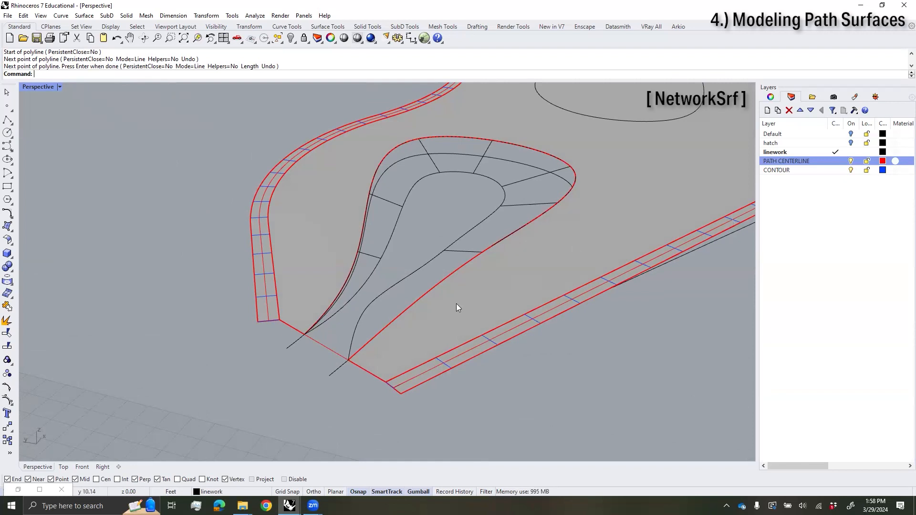
Step: Create a network surface from the teardrop opening's edge, the inner teardrop curve and the cross lines, with position edge matching
{"action": "key", "text": "Return"}
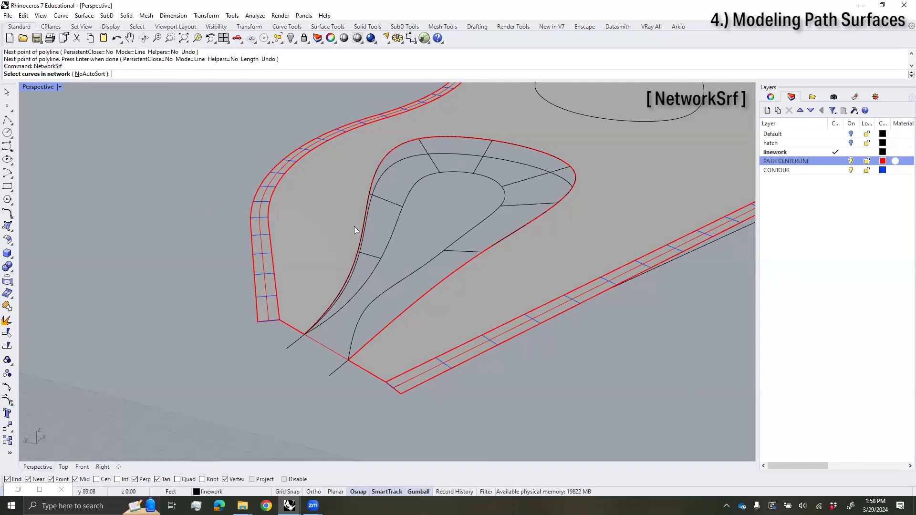
{"action": "left_click", "coordinate": [364, 216]}
{"action": "left_click", "coordinate": [401, 239]}
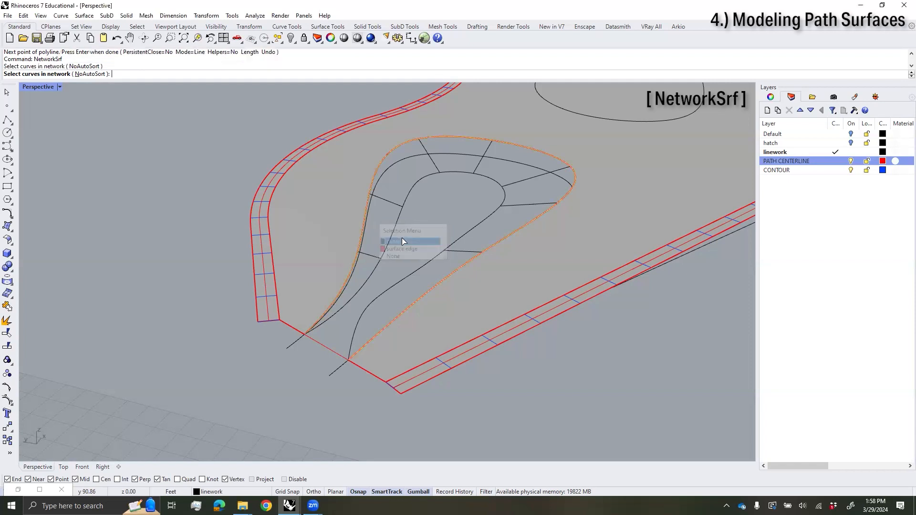
{"action": "left_click", "coordinate": [394, 231]}
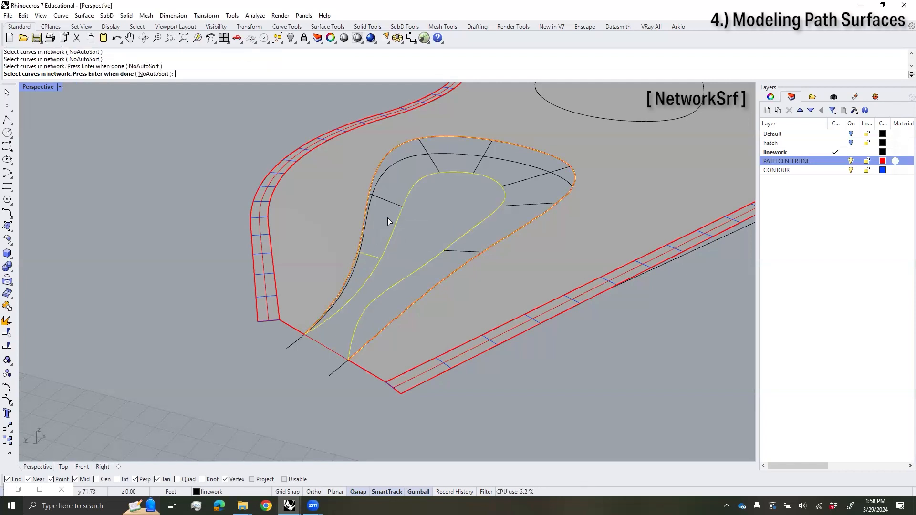
{"action": "key", "text": "Return"}
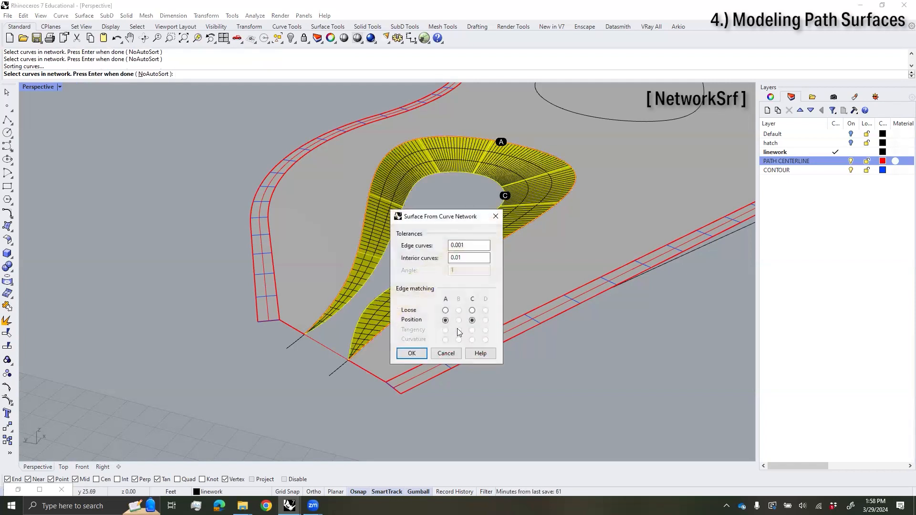
{"action": "left_click", "coordinate": [420, 357]}
Step: Flip the direction of the new teardrop network surface
{"action": "right_click_drag", "start_coordinate": [308, 407], "coordinate": [508, 226]}
{"action": "left_click", "coordinate": [508, 225]}
{"action": "type", "text": "flip"}
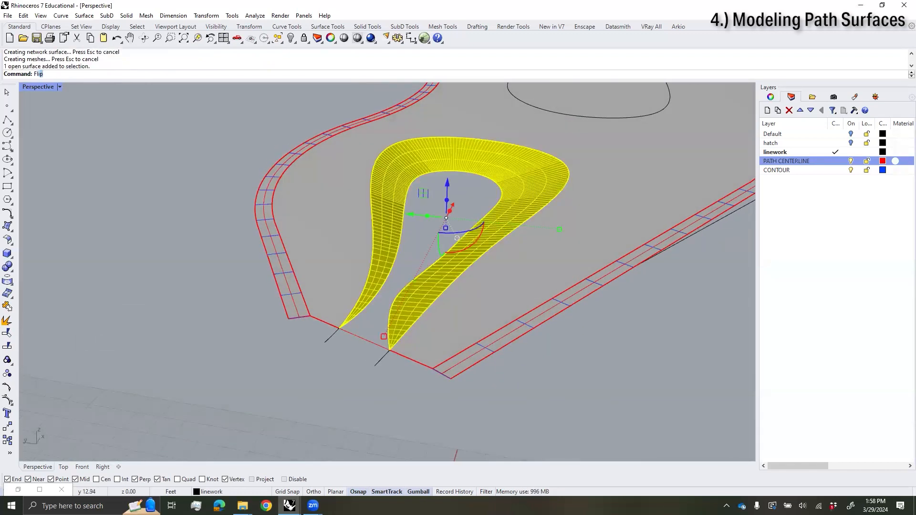
{"action": "key", "text": "Return"}
{"action": "left_click", "coordinate": [549, 362]}
{"action": "right_click_drag", "start_coordinate": [585, 369], "coordinate": [533, 296]}
Step: Move the teardrop network surface to the PATH CENTERLINE layer
{"action": "left_click", "coordinate": [534, 296]}
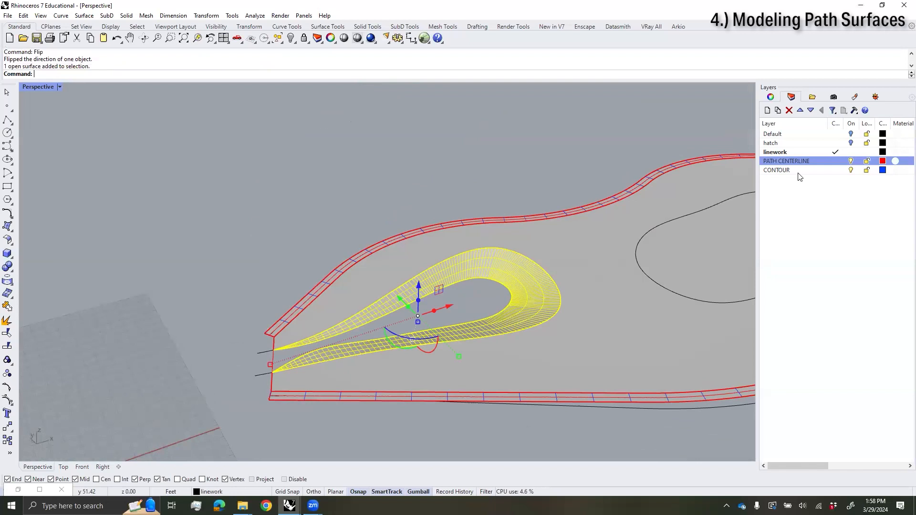
{"action": "right_click", "coordinate": [795, 162]}
{"action": "left_click", "coordinate": [826, 272]}
{"action": "left_click", "coordinate": [305, 191]}
{"action": "scroll", "coordinate": [306, 229], "scroll_direction": "down", "scroll_amount": 4}
{"action": "right_click_drag", "start_coordinate": [291, 258], "coordinate": [366, 252]}
{"action": "right_click_drag", "start_coordinate": [512, 241], "coordinate": [448, 260]}
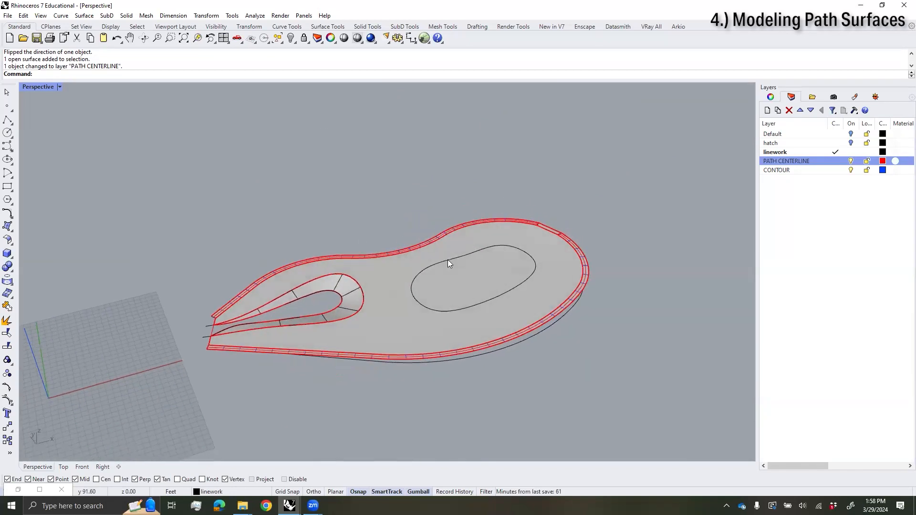
Step: Turn off the PATH CENTERLINE layer to isolate the flat and projected oval loops
{"action": "scroll", "coordinate": [503, 253], "scroll_direction": "up", "scroll_amount": 5}
{"action": "scroll", "coordinate": [524, 247], "scroll_direction": "down", "scroll_amount": 7}
{"action": "right_click_drag", "start_coordinate": [542, 267], "coordinate": [542, 262]}
{"action": "scroll", "coordinate": [543, 262], "scroll_direction": "up", "scroll_amount": 2}
{"action": "left_click", "coordinate": [544, 263]}
{"action": "key", "text": "Escape"}
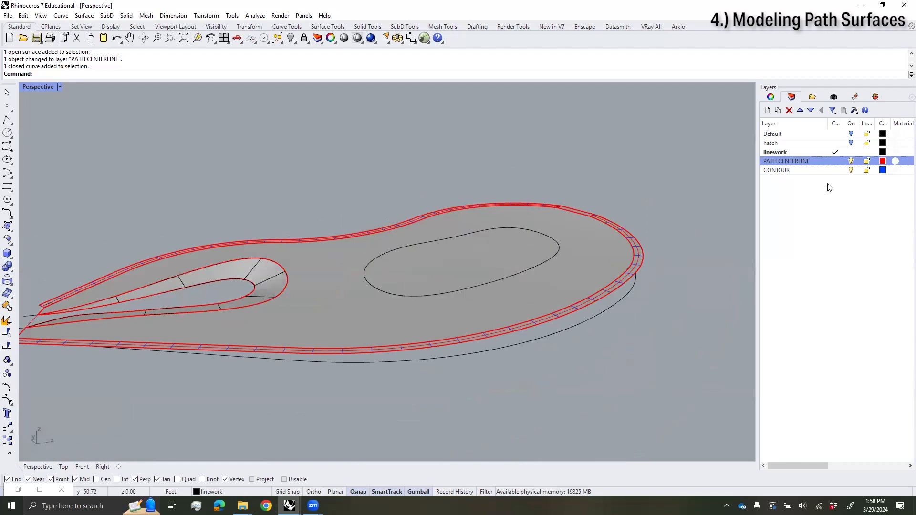
{"action": "left_click", "coordinate": [851, 163]}
{"action": "left_click", "coordinate": [552, 293]}
{"action": "key", "text": "Escape"}
Step: Offset the flat oval loop inward by 9 feet
{"action": "left_click", "coordinate": [566, 265]}
{"action": "right_click_drag", "start_coordinate": [569, 317], "coordinate": [504, 298]}
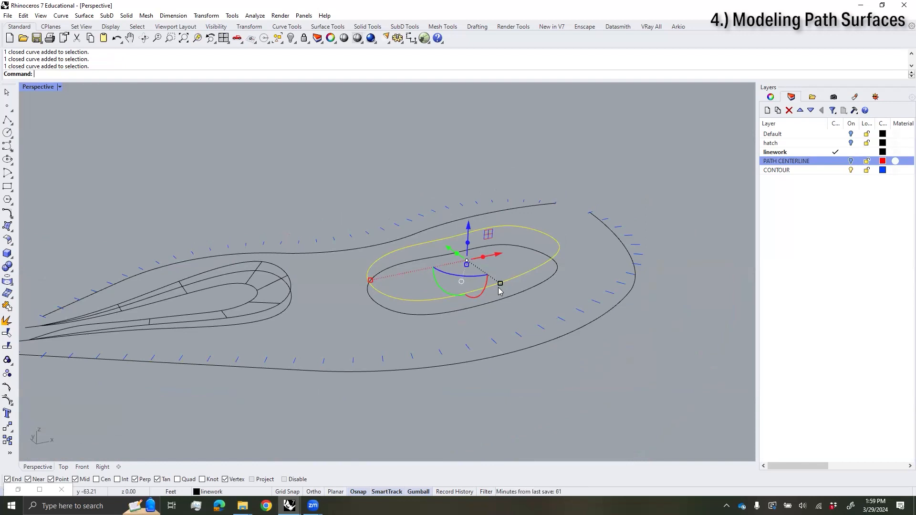
{"action": "left_click", "coordinate": [540, 305]}
{"action": "left_click", "coordinate": [536, 289]}
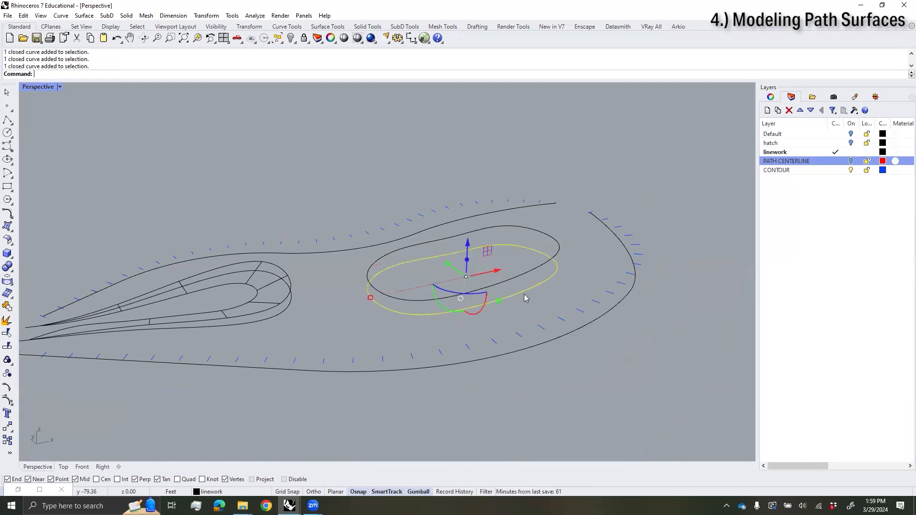
{"action": "right_click_drag", "start_coordinate": [526, 296], "coordinate": [543, 343]}
{"action": "key", "text": "Return"}
{"action": "scroll", "coordinate": [487, 291], "scroll_direction": "up", "scroll_amount": 3}
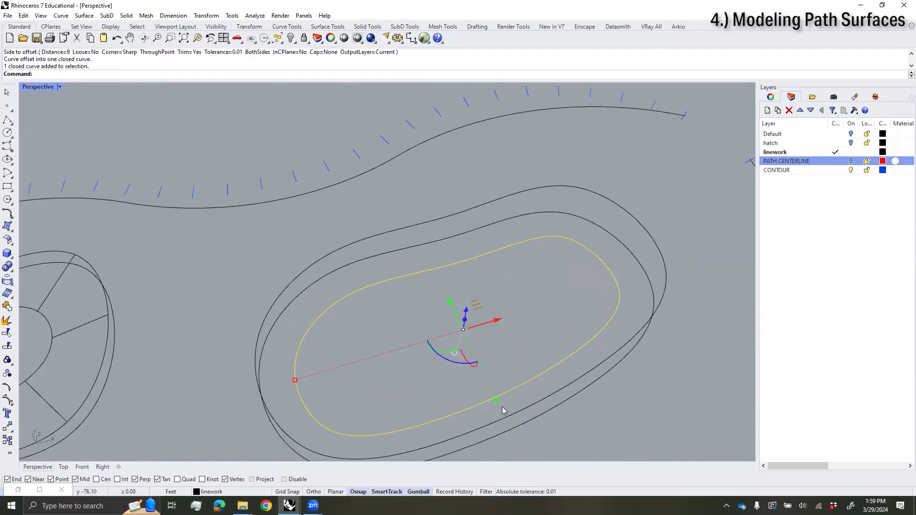
Step: Raise the smaller offset oval to just above the sloped patch surface, with the PATH CENTERLINE layer turned back on
{"action": "left_click", "coordinate": [562, 362]}
{"action": "right_click_drag", "start_coordinate": [562, 361], "coordinate": [570, 266]}
{"action": "left_click", "coordinate": [570, 266]}
{"action": "left_click_drag", "start_coordinate": [499, 245], "coordinate": [507, 118]}
{"action": "left_click", "coordinate": [616, 129]}
{"action": "left_click", "coordinate": [851, 162]}
{"action": "right_click_drag", "start_coordinate": [531, 227], "coordinate": [508, 142]}
{"action": "left_click", "coordinate": [549, 128]}
{"action": "left_click_drag", "start_coordinate": [508, 143], "coordinate": [497, 205]}
{"action": "right_click_drag", "start_coordinate": [497, 205], "coordinate": [348, 225]}
{"action": "left_click", "coordinate": [347, 225]}
Step: Patch a mound surface from the projected oval loop and the raised inner oval, with 30 U spans and 15 V spans
{"action": "right_click_drag", "start_coordinate": [401, 216], "coordinate": [497, 291]}
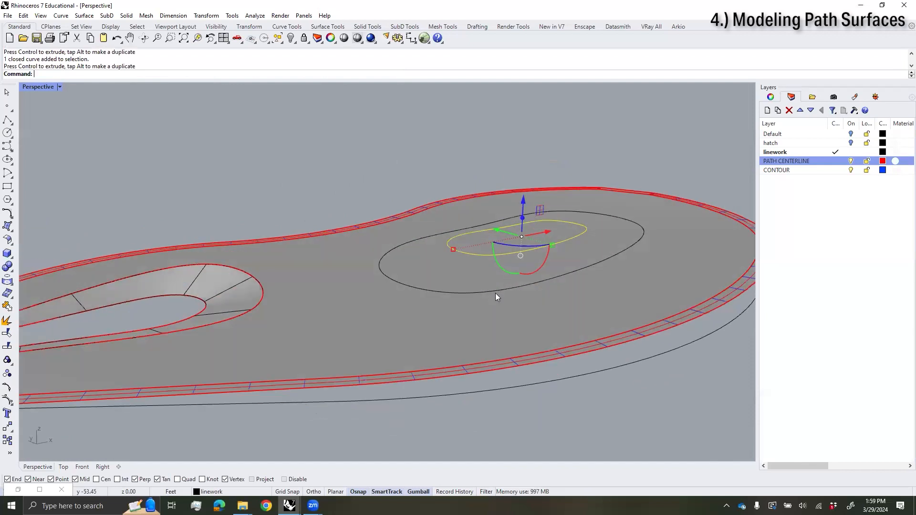
{"action": "left_click", "coordinate": [495, 293]}
{"action": "key", "text": "Escape"}
{"action": "scroll", "coordinate": [542, 283], "scroll_direction": "up", "scroll_amount": 4}
{"action": "left_click", "coordinate": [543, 272]}
{"action": "left_click", "coordinate": [581, 302]}
{"action": "left_click", "coordinate": [590, 205], "text": "shift"}
{"action": "right_click_drag", "start_coordinate": [592, 225], "coordinate": [506, 281]}
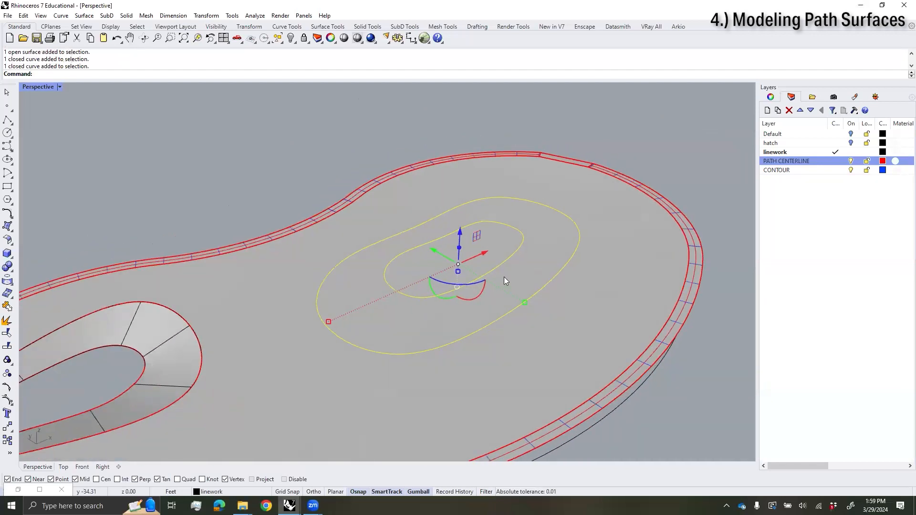
{"action": "type", "text": "patch"}
{"action": "key", "text": "Return"}
{"action": "left_click", "coordinate": [63, 468]}
{"action": "scroll", "coordinate": [393, 296], "scroll_direction": "up", "scroll_amount": 2}
{"action": "scroll", "coordinate": [393, 296], "scroll_direction": "down", "scroll_amount": 2}
{"action": "right_click_drag", "start_coordinate": [292, 263], "coordinate": [309, 298]}
{"action": "scroll", "coordinate": [382, 291], "scroll_direction": "up", "scroll_amount": 6}
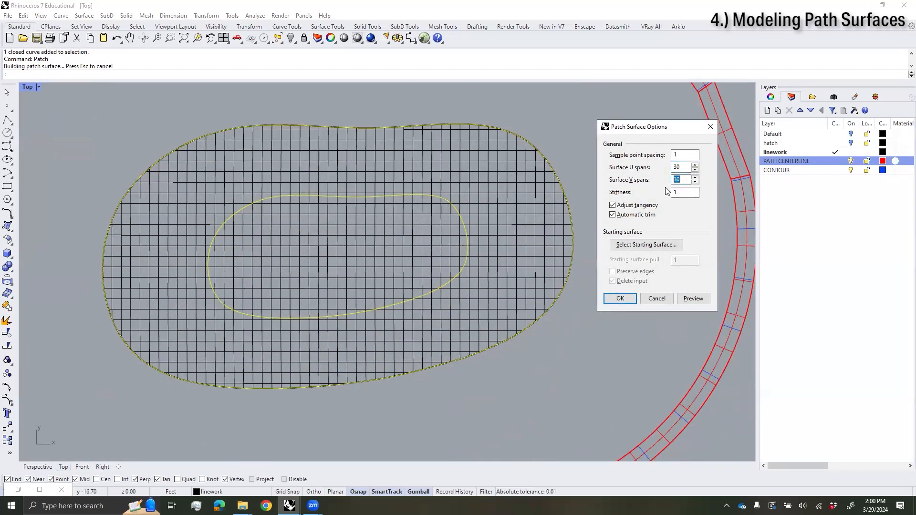
{"action": "left_click", "coordinate": [698, 299]}
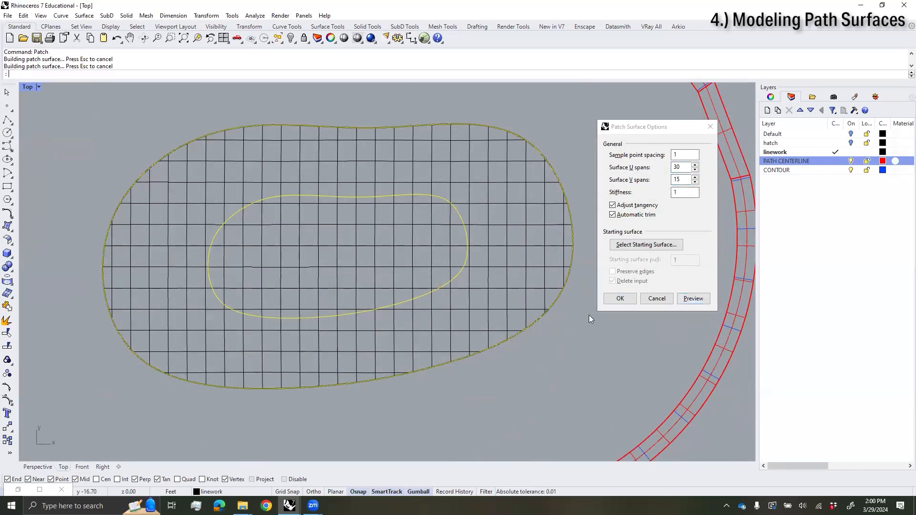
{"action": "left_click", "coordinate": [620, 299]}
Step: Show the hidden main patch surface again and flip the direction of the oval mound surface
{"action": "left_click", "coordinate": [38, 468]}
{"action": "right_click_drag", "start_coordinate": [328, 380], "coordinate": [292, 367]}
{"action": "left_click", "coordinate": [291, 318]}
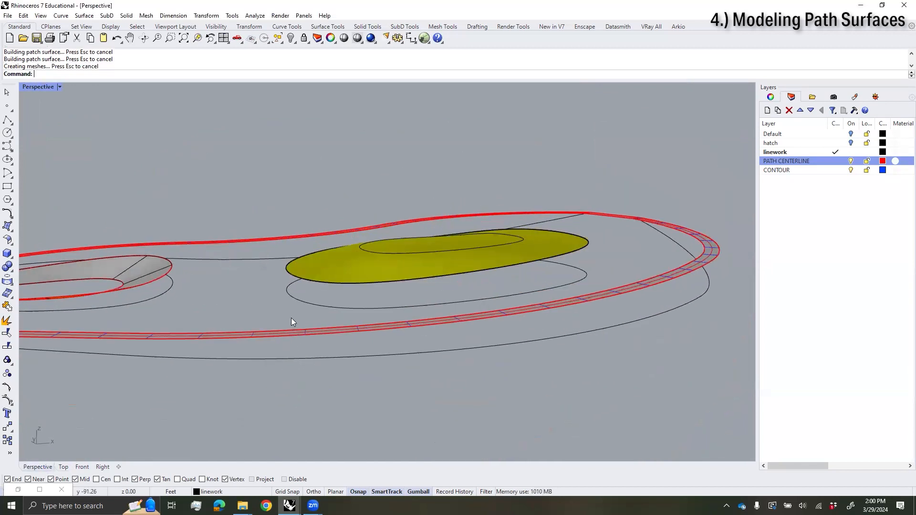
{"action": "right_click_drag", "start_coordinate": [291, 317], "coordinate": [288, 374]}
{"action": "right_click", "coordinate": [291, 39]}
{"action": "right_click_drag", "start_coordinate": [286, 117], "coordinate": [298, 84]}
{"action": "left_click", "coordinate": [438, 286]}
{"action": "type", "text": "Fl"}
{"action": "key", "text": "Return"}
Step: Split the main patch surface with the projected oval loop and delete the piece beneath the mound
{"action": "right_click_drag", "start_coordinate": [438, 285], "coordinate": [665, 319]}
{"action": "scroll", "coordinate": [518, 270], "scroll_direction": "up", "scroll_amount": 7}
{"action": "right_click_drag", "start_coordinate": [519, 271], "coordinate": [581, 320]}
{"action": "left_click", "coordinate": [519, 258]}
{"action": "scroll", "coordinate": [591, 298], "scroll_direction": "down", "scroll_amount": 5}
{"action": "left_click", "coordinate": [634, 140]}
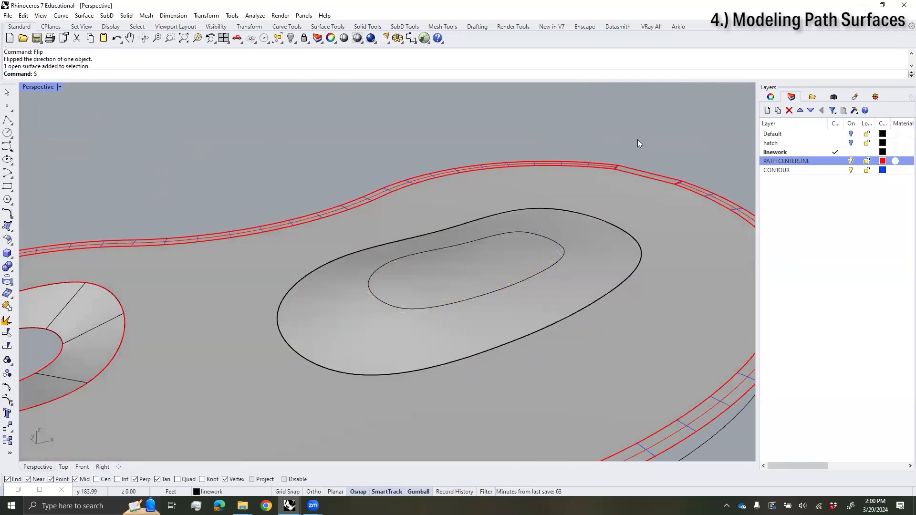
{"action": "left_click", "coordinate": [630, 327]}
{"action": "key", "text": "Return"}
{"action": "left_click", "coordinate": [617, 287]}
{"action": "left_click", "coordinate": [645, 314]}
{"action": "key", "text": "Return"}
{"action": "right_click_drag", "start_coordinate": [646, 314], "coordinate": [553, 222]}
{"action": "left_click", "coordinate": [527, 249]}
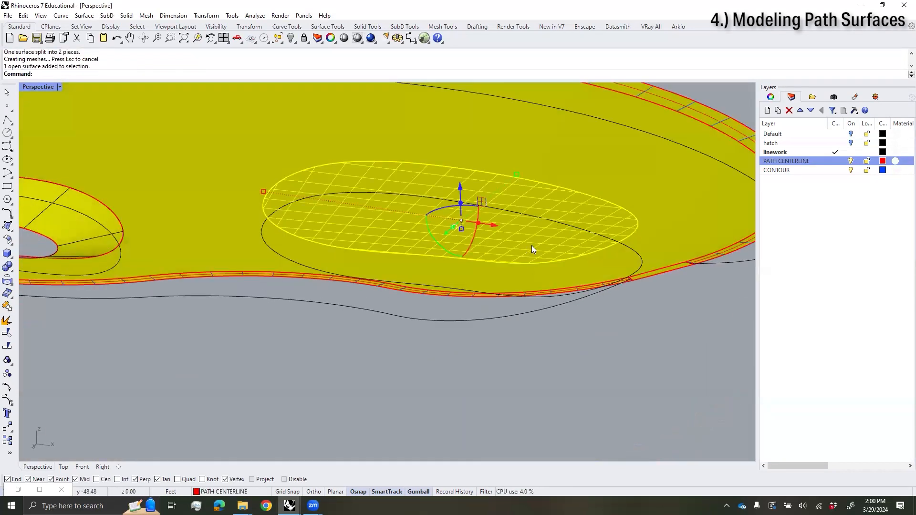
{"action": "key", "text": "Delete"}
Step: Contour the main, teardrop and mound surfaces vertically from the origin at 1-foot spacing on the CONTOUR layer
{"action": "left_click", "coordinate": [632, 297]}
{"action": "left_click", "coordinate": [196, 342], "text": "shift"}
{"action": "right_click_drag", "start_coordinate": [196, 342], "coordinate": [400, 311], "text": "shift"}
{"action": "left_click", "coordinate": [299, 298], "text": "shift"}
{"action": "scroll", "coordinate": [299, 298], "scroll_direction": "down", "scroll_amount": 6}
{"action": "right_click_drag", "start_coordinate": [305, 301], "coordinate": [384, 335]}
{"action": "left_click", "coordinate": [819, 171]}
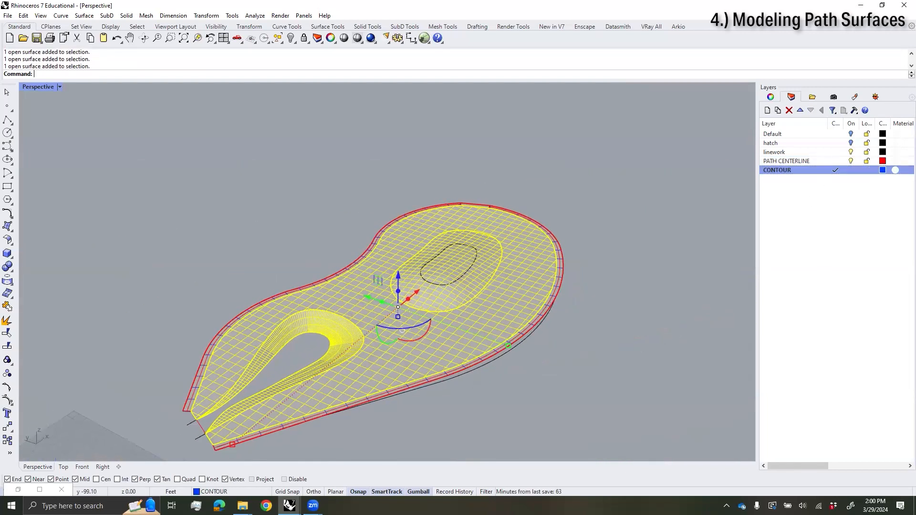
{"action": "key", "text": "Return"}
{"action": "right_click_drag", "start_coordinate": [496, 289], "coordinate": [650, 171], "text": "shift"}
{"action": "left_click", "coordinate": [257, 439]}
{"action": "left_click", "coordinate": [244, 313]}
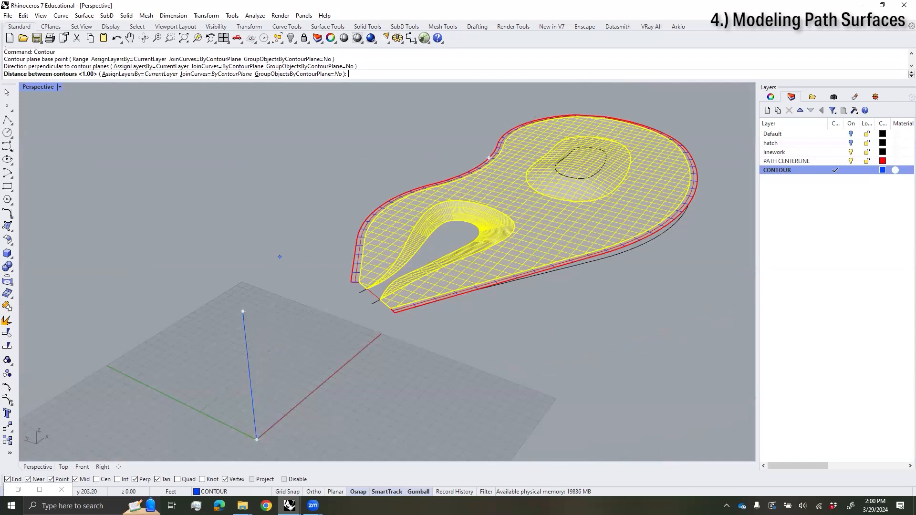
{"action": "key", "text": "Return"}
Step: Turn off the PATH CENTERLINE and linework layers so that only the contours are shown
{"action": "right_click_drag", "start_coordinate": [608, 321], "coordinate": [629, 415]}
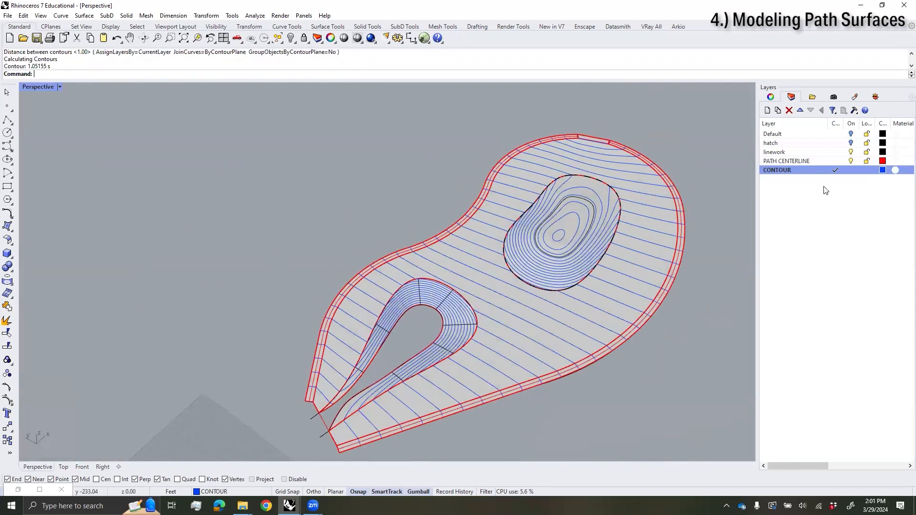
{"action": "left_click", "coordinate": [852, 161]}
{"action": "right_click_drag", "start_coordinate": [730, 220], "coordinate": [869, 167]}
{"action": "left_click", "coordinate": [851, 152]}
{"action": "right_click_drag", "start_coordinate": [726, 224], "coordinate": [714, 415]}
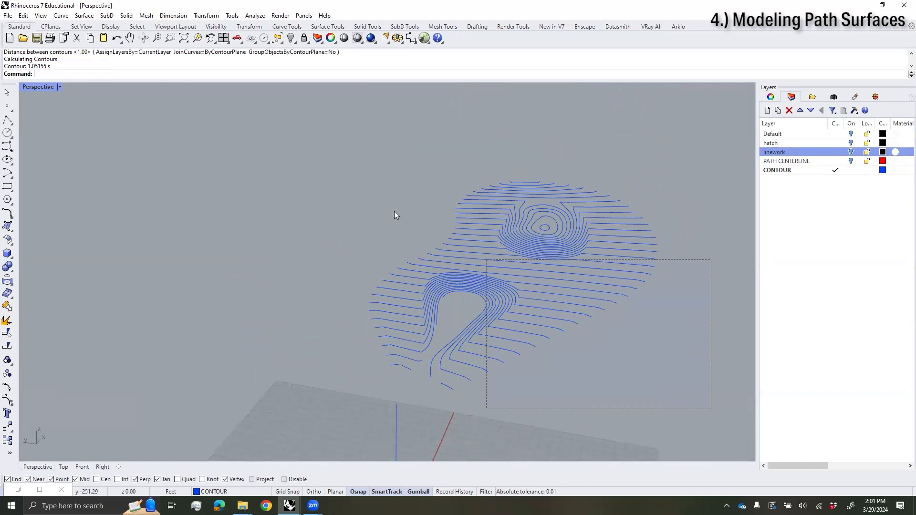
Step: Select all the contour curves and join them
{"action": "left_click_drag", "start_coordinate": [263, 131], "coordinate": [263, 132]}
{"action": "right_click_drag", "start_coordinate": [265, 133], "coordinate": [372, 139]}
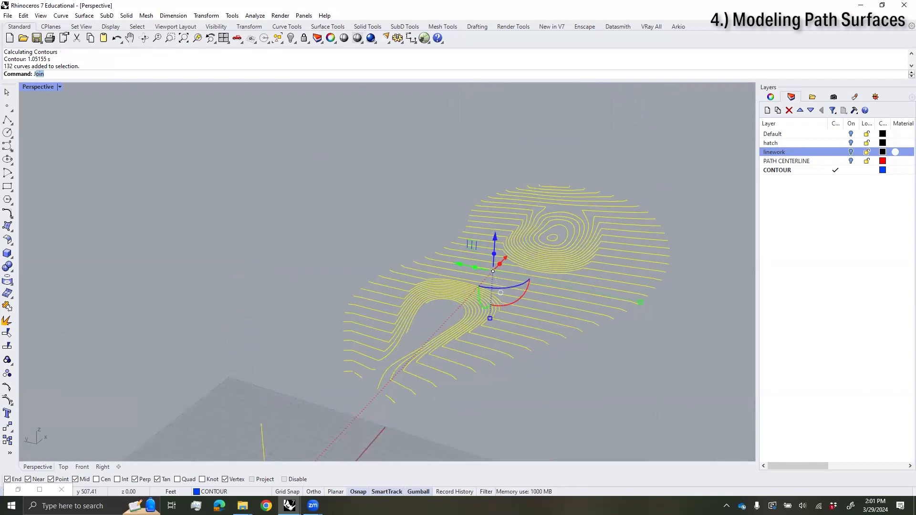
{"action": "left_click", "coordinate": [372, 142]}
Step: Fillet the sharp bends of the contour lines beside the oval mound with a radius of 15
{"action": "scroll", "coordinate": [597, 253], "scroll_direction": "up", "scroll_amount": 5}
{"action": "left_click", "coordinate": [623, 308]}
{"action": "scroll", "coordinate": [616, 310], "scroll_direction": "up", "scroll_amount": 5}
{"action": "left_click", "coordinate": [568, 317]}
{"action": "scroll", "coordinate": [461, 261], "scroll_direction": "up", "scroll_amount": 5}
{"action": "right_click_drag", "start_coordinate": [568, 318], "coordinate": [463, 263]}
{"action": "scroll", "coordinate": [461, 261], "scroll_direction": "down", "scroll_amount": 5}
{"action": "scroll", "coordinate": [463, 263], "scroll_direction": "up", "scroll_amount": 5}
{"action": "type", "text": "ff"}
{"action": "key", "text": "Return"}
{"action": "left_click", "coordinate": [523, 202]}
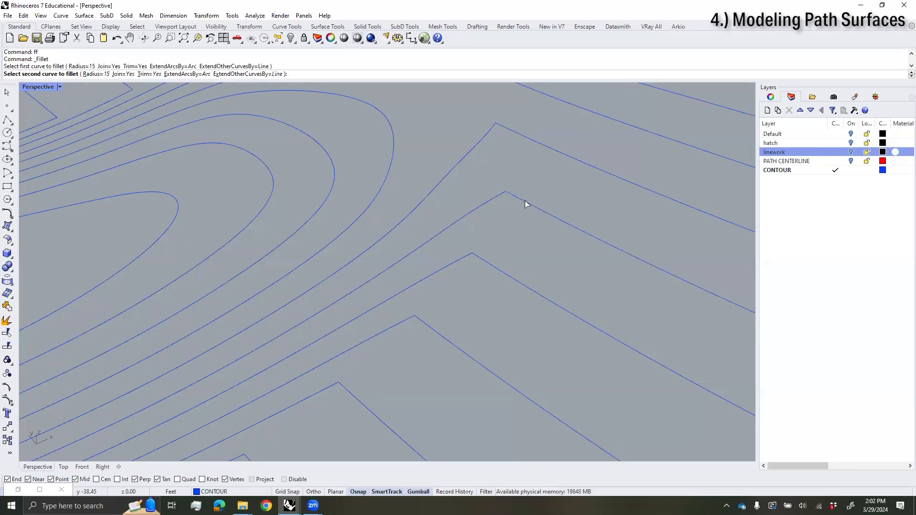
{"action": "left_click", "coordinate": [489, 265]}
{"action": "type", "text": "ff"}
{"action": "key", "text": "Return"}
{"action": "scroll", "coordinate": [429, 334], "scroll_direction": "down", "scroll_amount": 3}
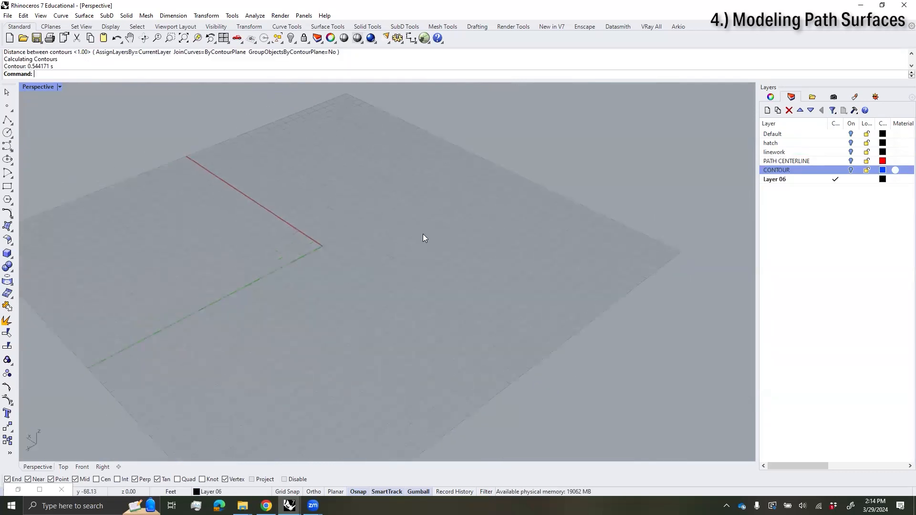
Step: Close both open ends of the two parallel bent curves with straight lines snapped to their endpoints
{"action": "right_click_drag", "start_coordinate": [423, 234], "coordinate": [427, 231], "text": "shift"}
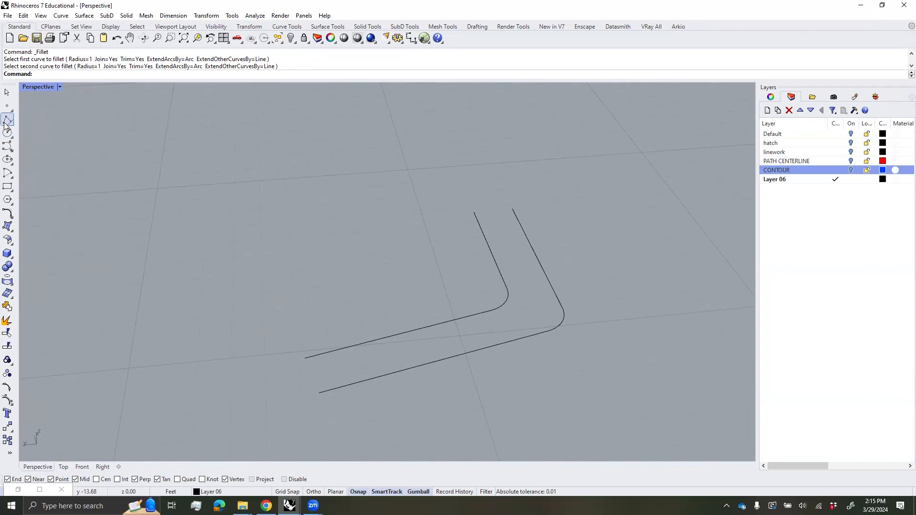
{"action": "left_click", "coordinate": [8, 119]}
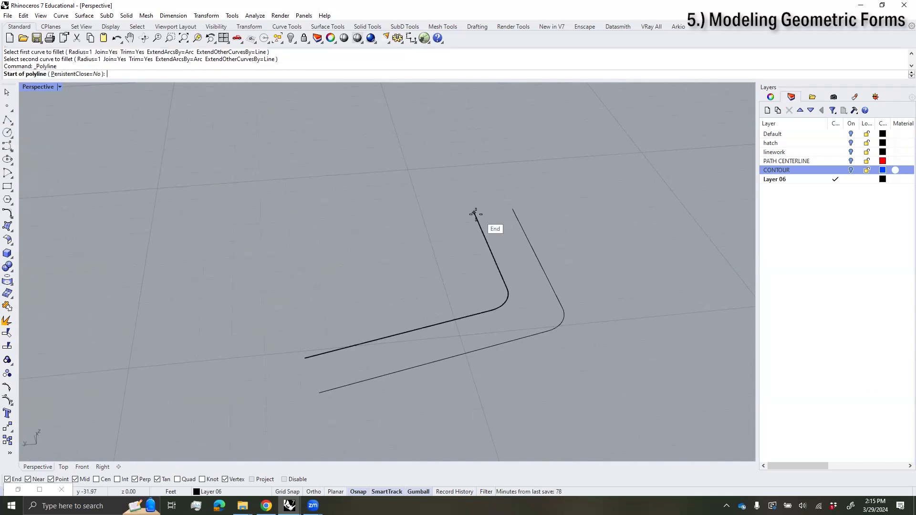
{"action": "left_click", "coordinate": [474, 214]}
{"action": "left_click", "coordinate": [514, 209]}
{"action": "key", "text": "Return"}
{"action": "key", "text": "Return"}
{"action": "left_click", "coordinate": [306, 358]}
{"action": "left_click", "coordinate": [318, 392]}
{"action": "key", "text": "Return"}
Step: Join the two bent curves and the two end lines into one closed outline
{"action": "left_click_drag", "start_coordinate": [226, 187], "coordinate": [207, 162]}
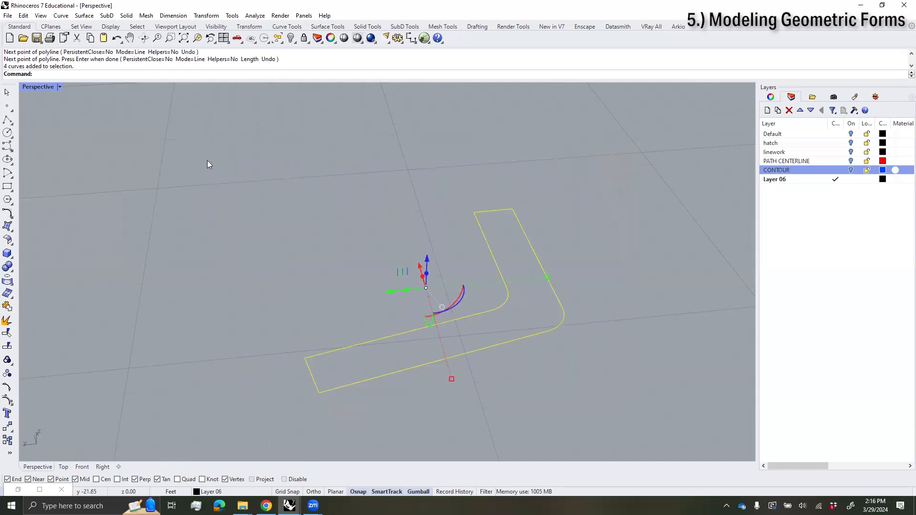
{"action": "type", "text": "join"}
{"action": "key", "text": "Return"}
Step: Extrude the closed bent outline upward as a solid with a distance of 1.5
{"action": "right_click_drag", "start_coordinate": [220, 169], "coordinate": [313, 210]}
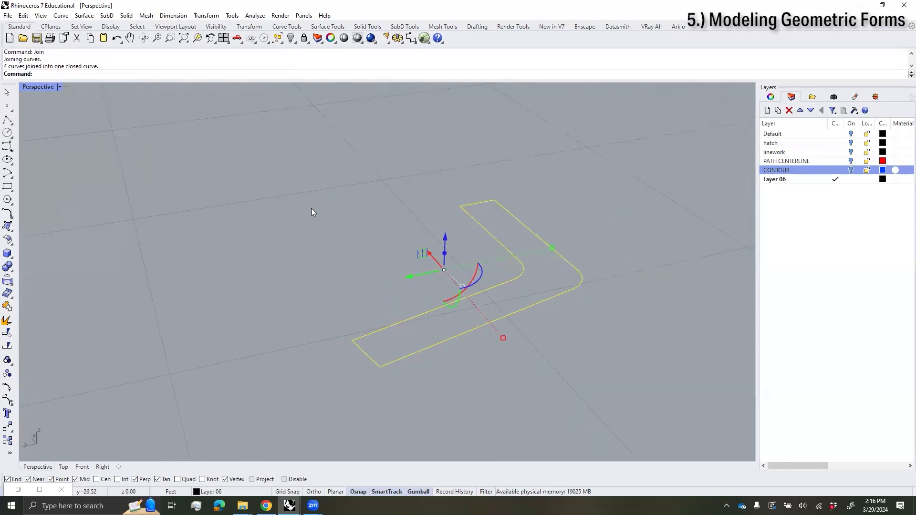
{"action": "type", "text": "ExtrudeCrv"}
{"action": "key", "text": "Return"}
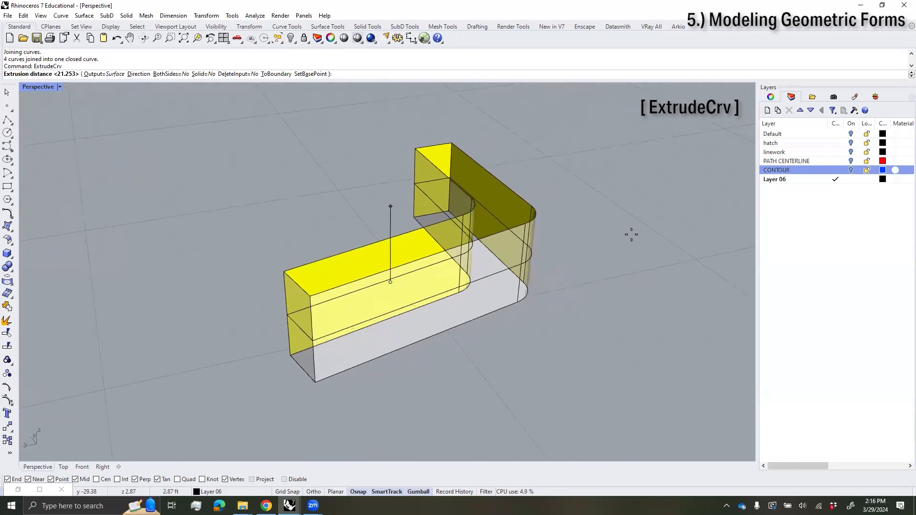
{"action": "type", "text": "1.5"}
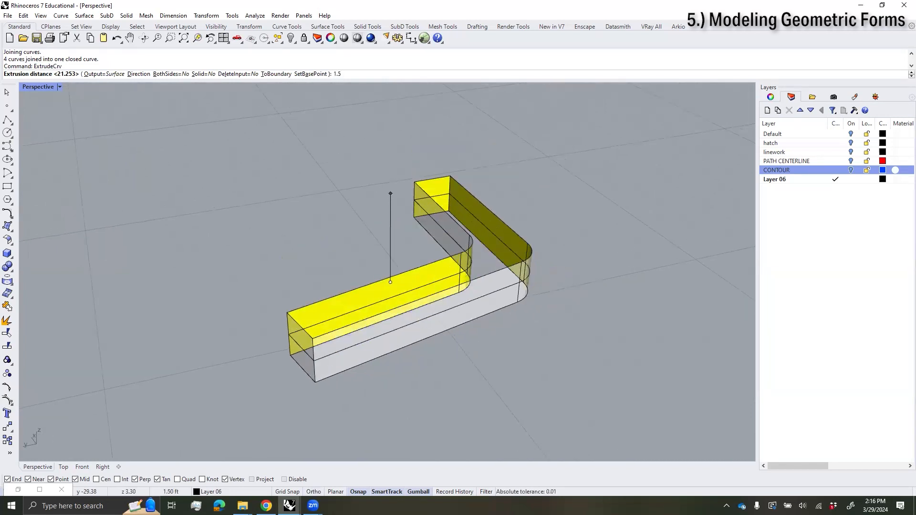
{"action": "left_click", "coordinate": [205, 75]}
{"action": "type", "text": "1."}
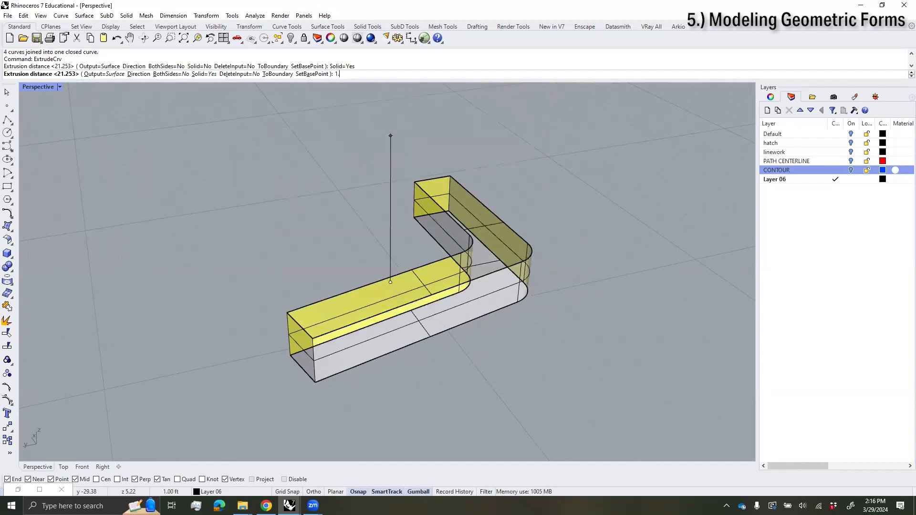
{"action": "type", "text": "5"}
{"action": "key", "text": "Return"}
{"action": "left_click", "coordinate": [169, 246]}
{"action": "scroll", "coordinate": [169, 247], "scroll_direction": "down", "scroll_amount": 6}
{"action": "right_click_drag", "start_coordinate": [253, 258], "coordinate": [188, 240]}
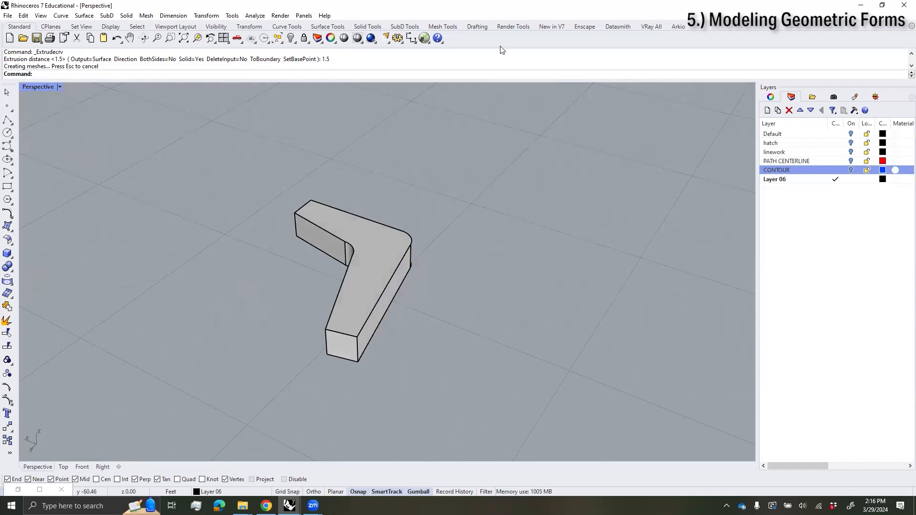
Step: Delete the extruded solid and separate its outline into two open bent rails and two straight end lines
{"action": "left_click", "coordinate": [381, 267]}
{"action": "key", "text": "Delete"}
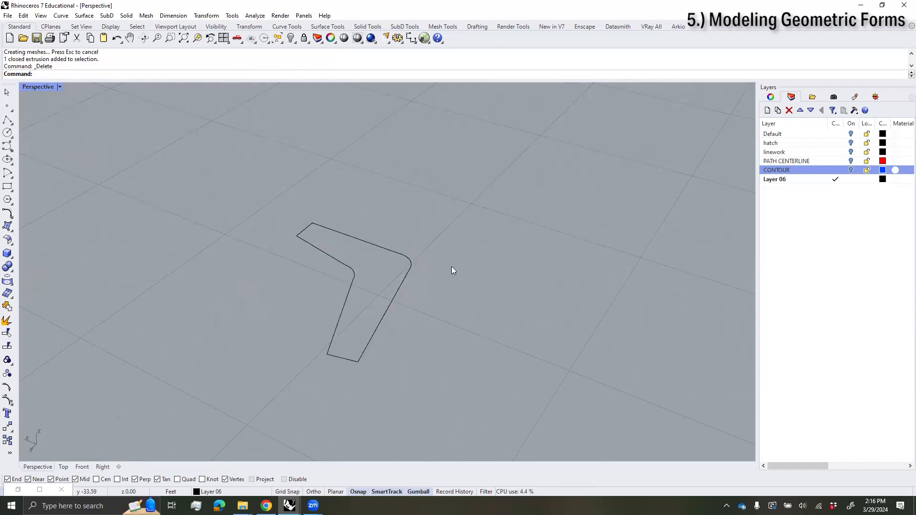
{"action": "left_click", "coordinate": [380, 322]}
{"action": "right_click_drag", "start_coordinate": [270, 289], "coordinate": [248, 280]}
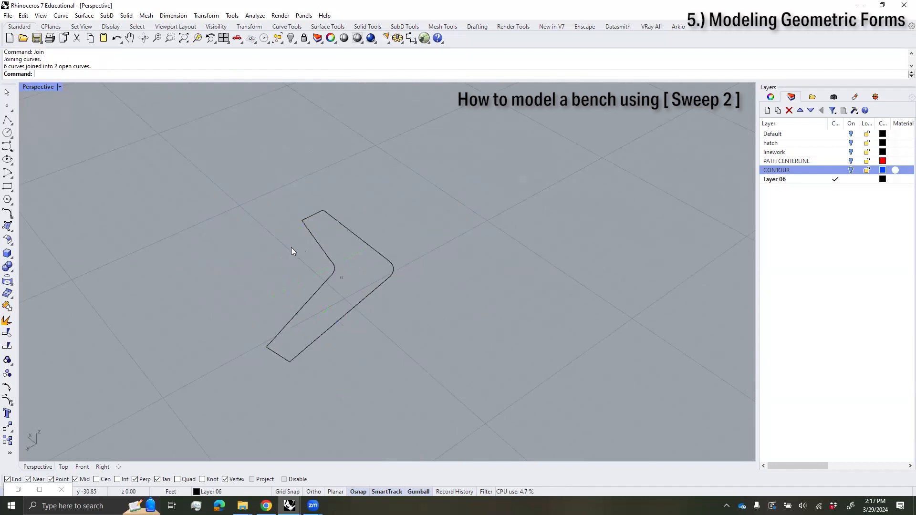
{"action": "left_click", "coordinate": [382, 265]}
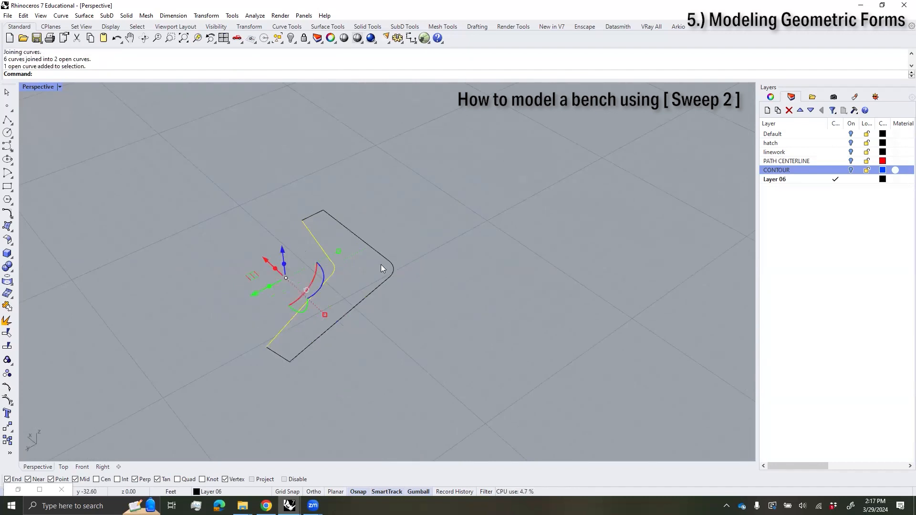
{"action": "left_click", "coordinate": [442, 275]}
Step: Extrude the straight end line of the outline upward into a vertical surface
{"action": "right_click_drag", "start_coordinate": [442, 275], "coordinate": [501, 296]}
{"action": "left_click", "coordinate": [398, 342]}
{"action": "right_click_drag", "start_coordinate": [462, 335], "coordinate": [434, 338]}
{"action": "scroll", "coordinate": [366, 353], "scroll_direction": "up", "scroll_amount": 7}
{"action": "type", "text": "Extrude"}
{"action": "key", "text": "Return"}
{"action": "key", "text": "Return"}
Step: Zoom to the vertical end surface and examine how it stands on the outline's end
{"action": "scroll", "coordinate": [435, 328], "scroll_direction": "down", "scroll_amount": 3}
{"action": "left_click", "coordinate": [376, 308]}
{"action": "type", "text": "zs"}
{"action": "key", "text": "Return"}
{"action": "left_click", "coordinate": [640, 331]}
{"action": "scroll", "coordinate": [640, 331], "scroll_direction": "down", "scroll_amount": 4}
{"action": "mouse_move", "coordinate": [506, 315]}
{"action": "right_mouse_down"}
{"action": "mouse_move", "coordinate": [444, 290]}
{"action": "mouse_move", "coordinate": [452, 272]}
{"action": "mouse_move", "coordinate": [535, 293]}
{"action": "mouse_move", "coordinate": [514, 300]}
{"action": "right_mouse_up"}
{"action": "left_click", "coordinate": [416, 308]}
{"action": "mouse_move", "coordinate": [548, 329]}
{"action": "right_mouse_down"}
{"action": "mouse_move", "coordinate": [530, 334]}
{"action": "mouse_move", "coordinate": [550, 339]}
{"action": "right_mouse_up"}
{"action": "key", "text": "Escape"}
Step: Align the construction plane to the vertical end surface, with its origin on the surface's bottom edge near the outer rail
{"action": "scroll", "coordinate": [552, 339], "scroll_direction": "down", "scroll_amount": 3}
{"action": "type", "text": "C"}
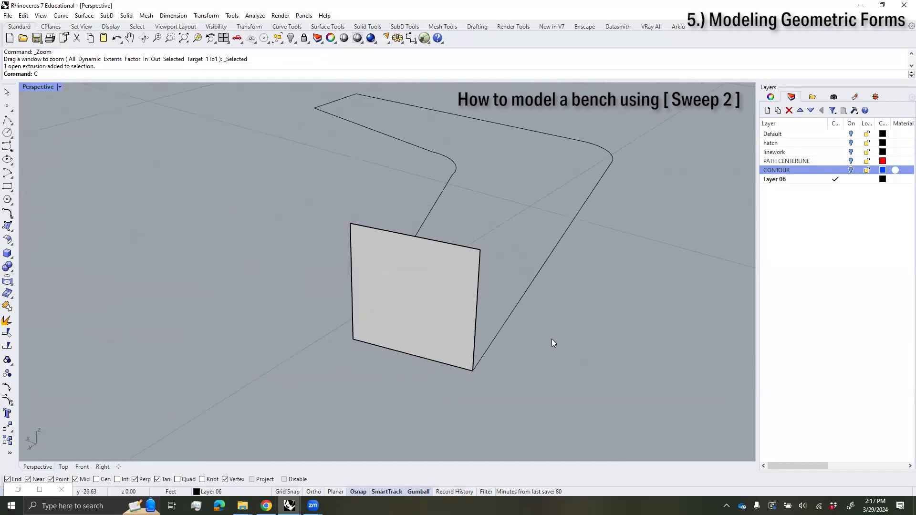
{"action": "type", "text": "Plane"}
{"action": "key", "text": "Return"}
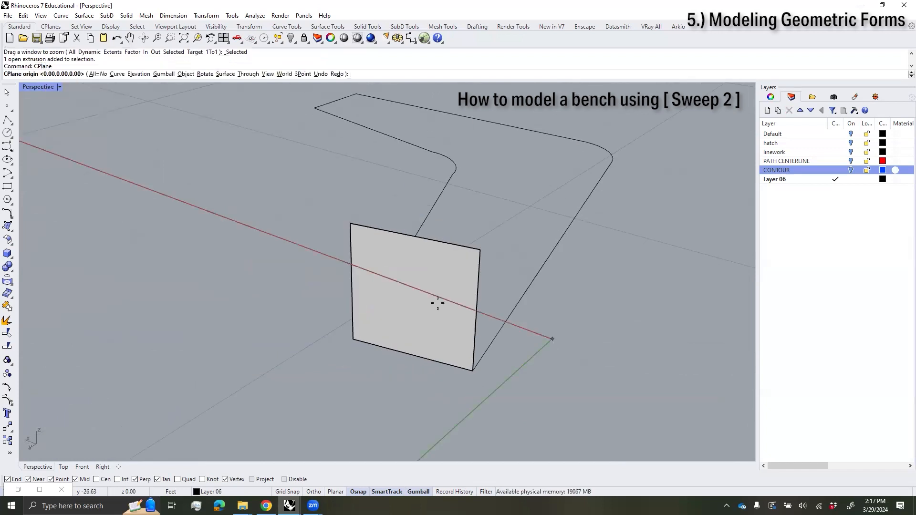
{"action": "left_click", "coordinate": [225, 75]}
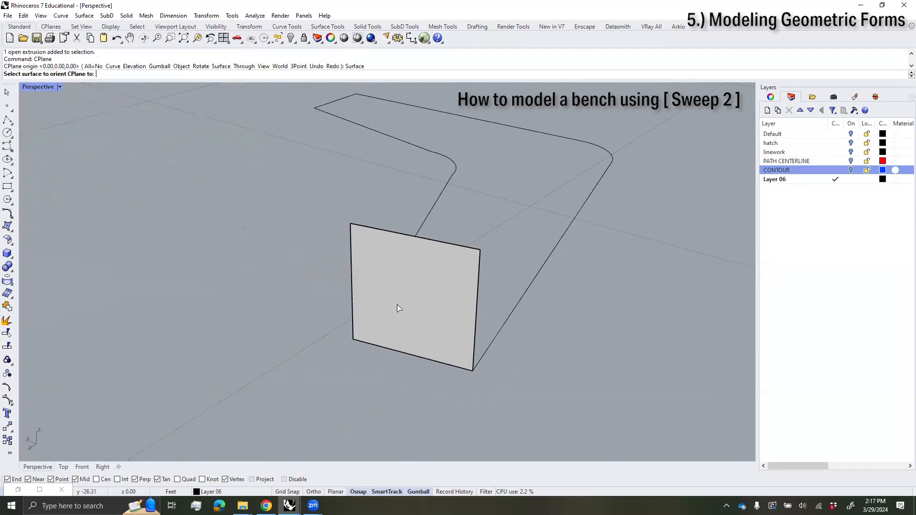
{"action": "left_click", "coordinate": [424, 330]}
{"action": "left_click", "coordinate": [456, 367]}
{"action": "key", "text": "Return"}
{"action": "right_click_drag", "start_coordinate": [461, 366], "coordinate": [402, 323]}
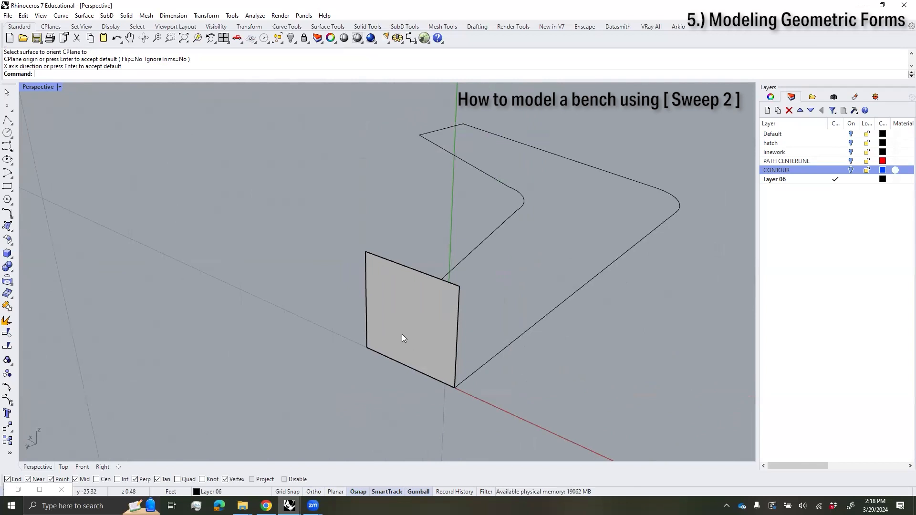
Step: Draw an outward-flaring trapezoidal profile about 1.34 ft high over the end surface and fillet its upper corners with radius 0.1
{"action": "left_click", "coordinate": [7, 120]}
{"action": "scroll", "coordinate": [492, 390], "scroll_direction": "up", "scroll_amount": 4}
{"action": "left_click", "coordinate": [432, 386]}
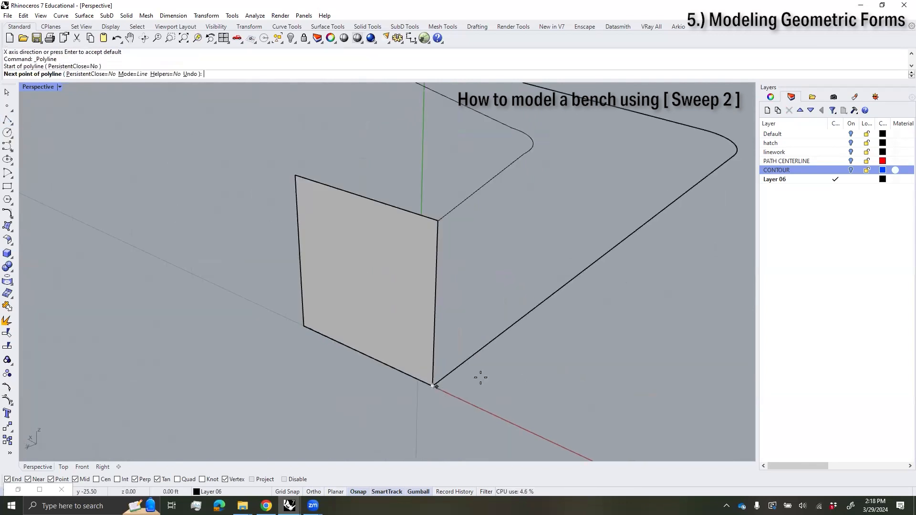
{"action": "scroll", "coordinate": [481, 374], "scroll_direction": "down", "scroll_amount": 3}
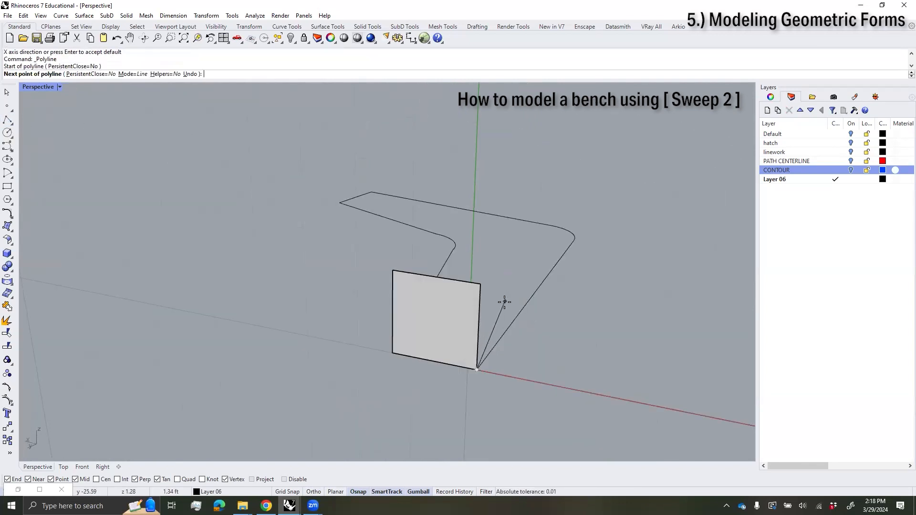
{"action": "left_click", "coordinate": [504, 297]}
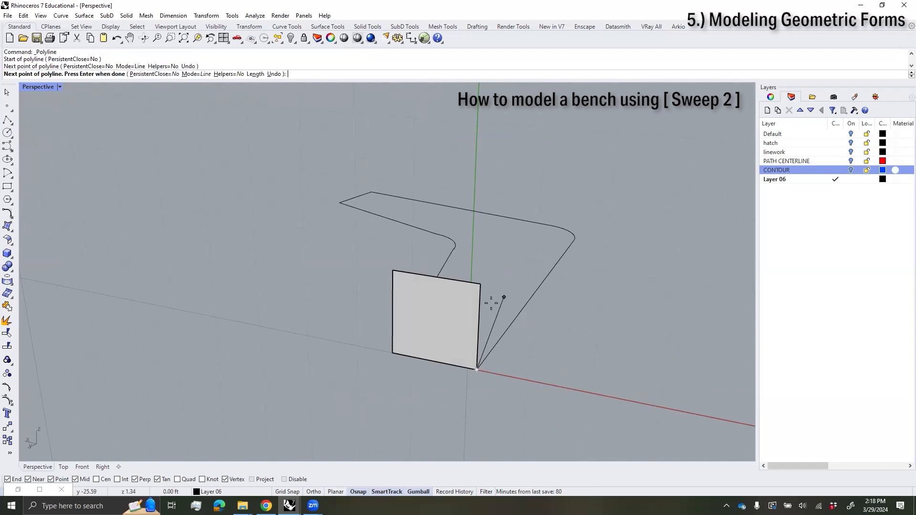
{"action": "left_click", "coordinate": [382, 271]}
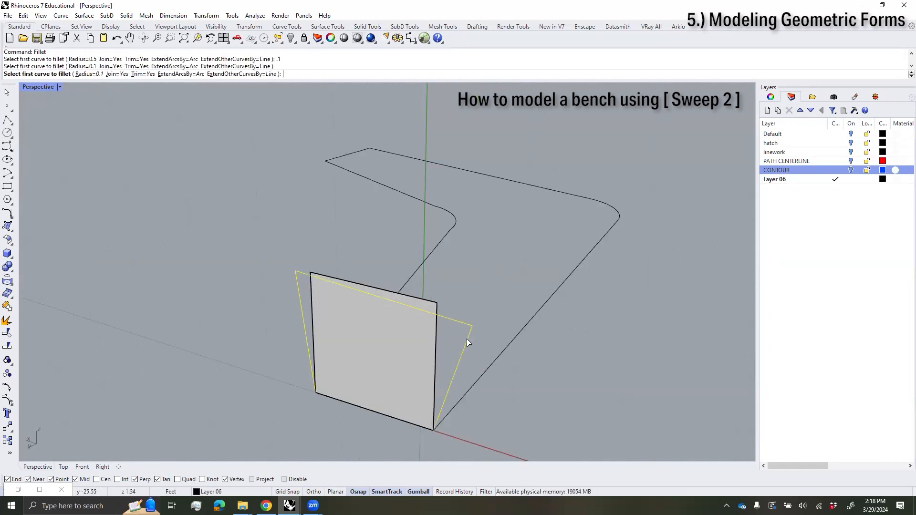
{"action": "left_click", "coordinate": [300, 285]}
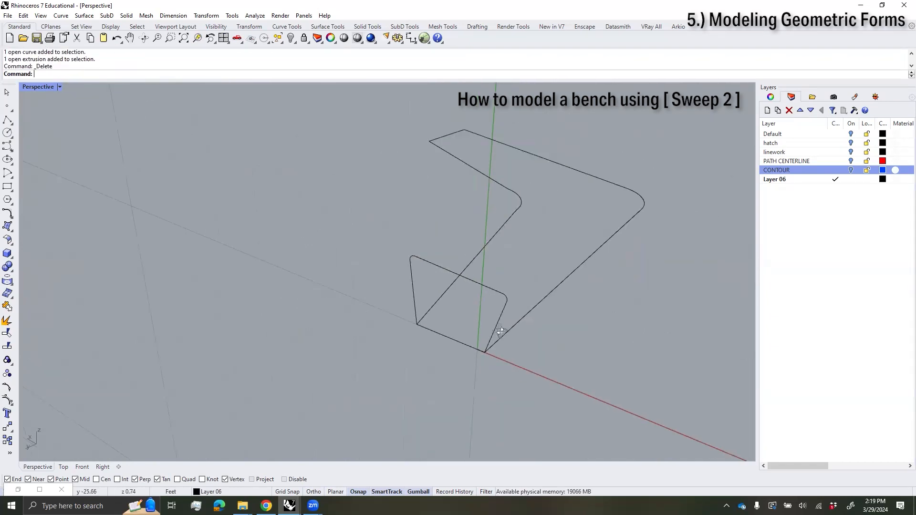
Step: Close the filleted bench profile with CloseCrv by adding a straight segment along its base
{"action": "right_click_drag", "start_coordinate": [501, 332], "coordinate": [466, 310]}
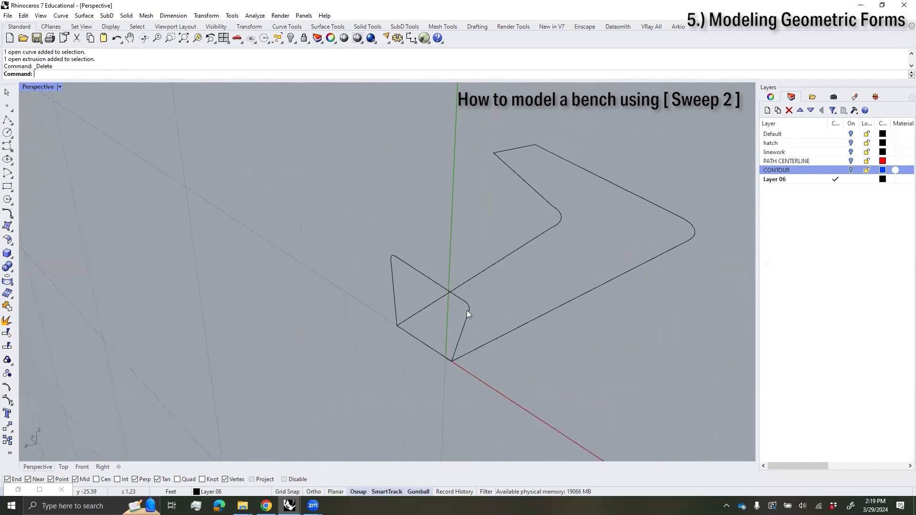
{"action": "left_click", "coordinate": [467, 310]}
{"action": "type", "text": "CloseCrv"}
{"action": "key", "text": "Return"}
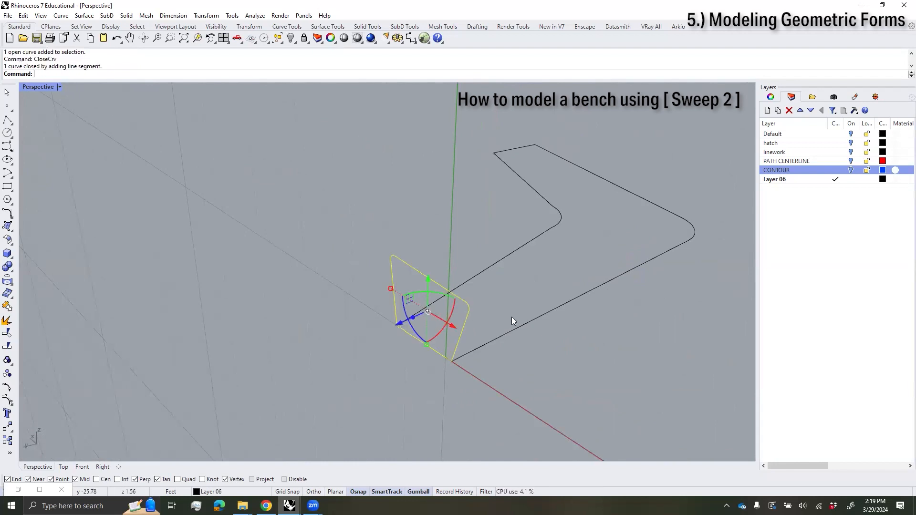
{"action": "left_click", "coordinate": [601, 354]}
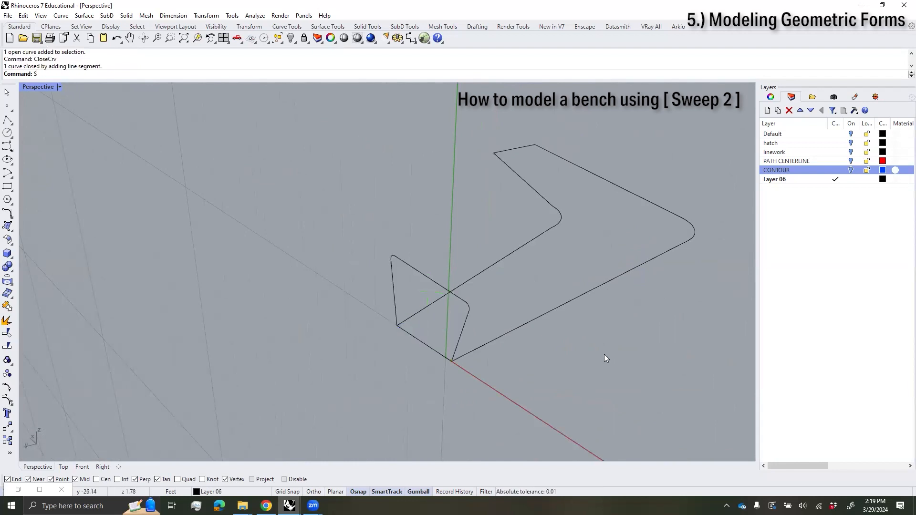
Step: Sweep the closed profile along the two bent rails with Sweep2, maintaining height and leaving the cross sections unchanged
{"action": "type", "text": "Sweep"}
{"action": "left_click", "coordinate": [45, 90]}
{"action": "left_click", "coordinate": [416, 315]}
{"action": "left_click", "coordinate": [488, 341]}
{"action": "left_click", "coordinate": [469, 313]}
{"action": "key", "text": "Return"}
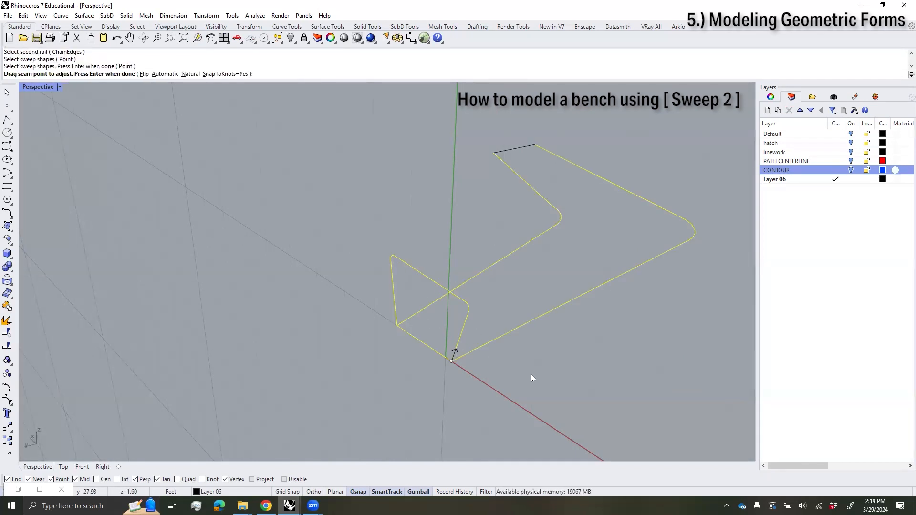
{"action": "key", "text": "Return"}
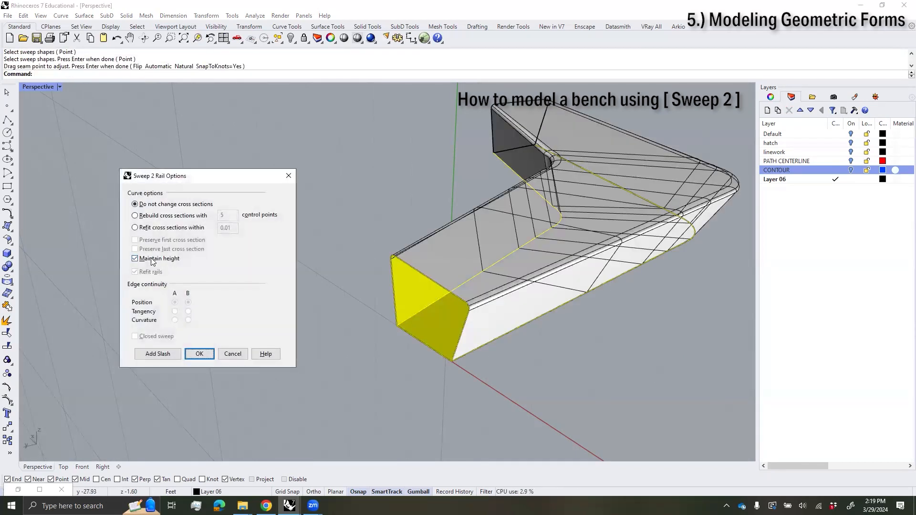
{"action": "left_click", "coordinate": [200, 354]}
Step: Cap both open ends of the swept bench to make it a closed solid
{"action": "scroll", "coordinate": [500, 353], "scroll_direction": "down", "scroll_amount": 3}
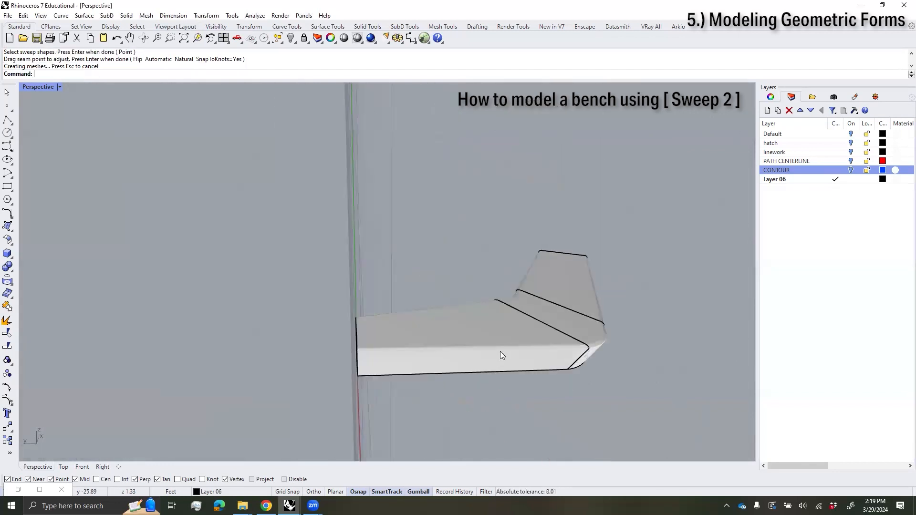
{"action": "left_click", "coordinate": [539, 361]}
{"action": "right_click_drag", "start_coordinate": [538, 364], "coordinate": [477, 335]}
{"action": "scroll", "coordinate": [477, 335], "scroll_direction": "up", "scroll_amount": 3}
{"action": "right_click_drag", "start_coordinate": [442, 291], "coordinate": [448, 326]}
{"action": "left_click", "coordinate": [473, 344]}
{"action": "type", "text": "cap"}
{"action": "key", "text": "Return"}
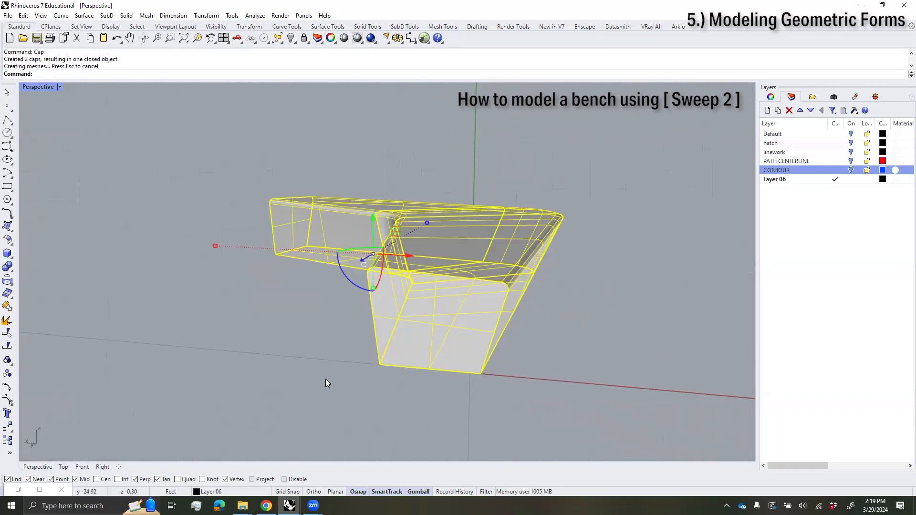
{"action": "left_click", "coordinate": [325, 379]}
Step: Create a tall, thin wall-like box on the ground beside the bench
{"action": "scroll", "coordinate": [409, 363], "scroll_direction": "up", "scroll_amount": 5}
{"action": "right_click_drag", "start_coordinate": [409, 363], "coordinate": [489, 358]}
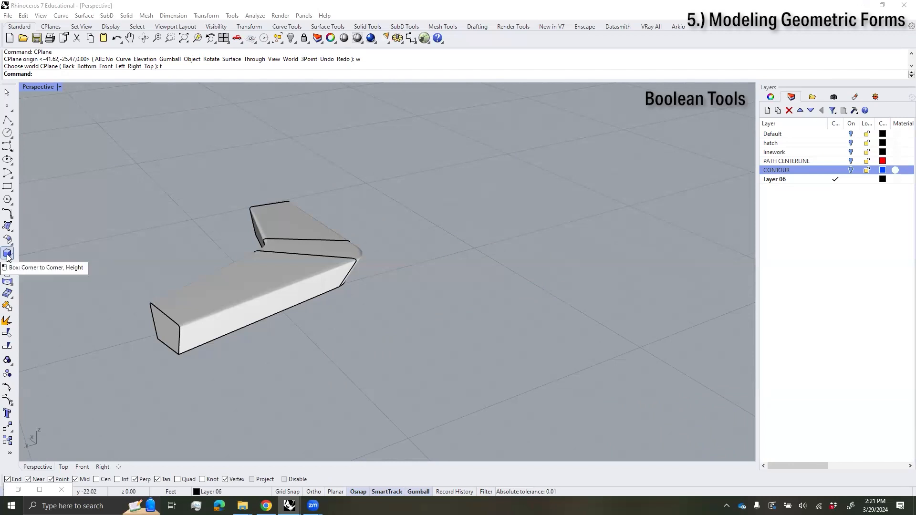
{"action": "left_click", "coordinate": [7, 255]}
{"action": "scroll", "coordinate": [343, 238], "scroll_direction": "down", "scroll_amount": 3}
{"action": "left_click", "coordinate": [412, 219]}
{"action": "left_click", "coordinate": [613, 363]}
{"action": "left_click", "coordinate": [633, 144]}
{"action": "scroll", "coordinate": [551, 231], "scroll_direction": "down", "scroll_amount": 5}
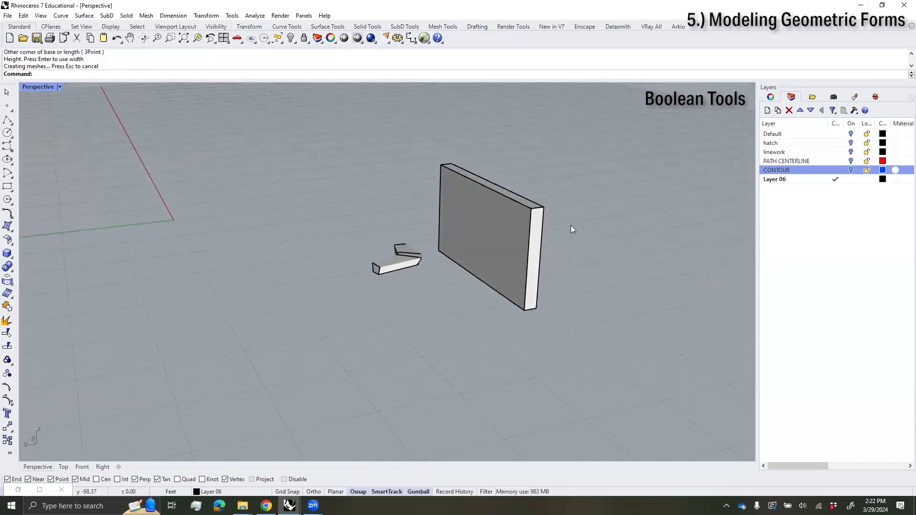
Step: Create a second, lower box that crosses through the wall box at ground level
{"action": "right_click_drag", "start_coordinate": [571, 226], "coordinate": [485, 232]}
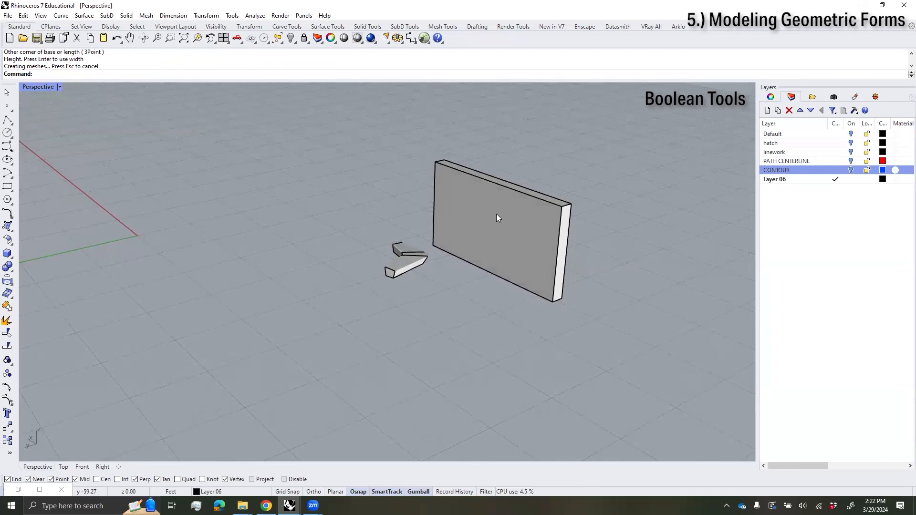
{"action": "right_click_drag", "start_coordinate": [485, 303], "coordinate": [449, 307]}
{"action": "left_click", "coordinate": [7, 255]}
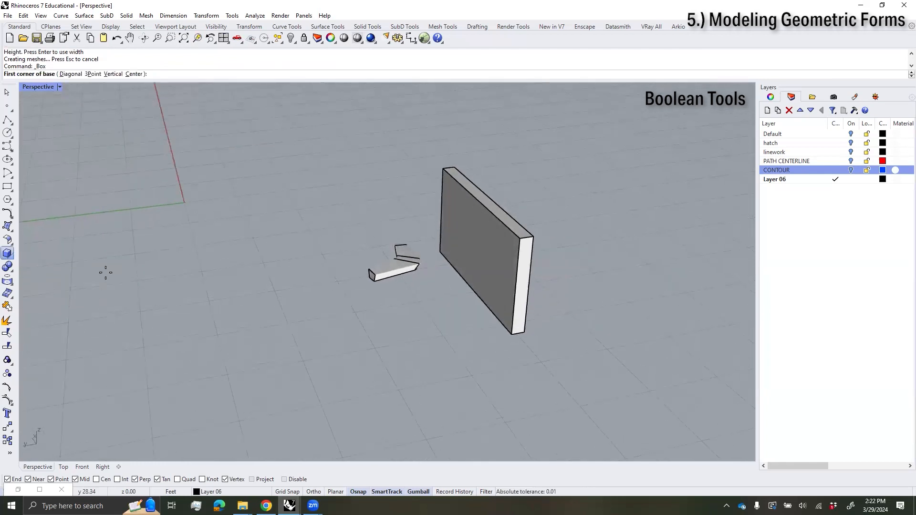
{"action": "right_click_drag", "start_coordinate": [397, 341], "coordinate": [419, 306]}
{"action": "left_click", "coordinate": [423, 307]}
{"action": "left_click", "coordinate": [573, 307]}
{"action": "left_click", "coordinate": [580, 282]}
Step: Move the crossing box vertically upward by about 6.63 ft within the wall's height
{"action": "right_click_drag", "start_coordinate": [477, 395], "coordinate": [511, 368]}
{"action": "left_click", "coordinate": [451, 267]}
{"action": "left_click", "coordinate": [445, 324]}
{"action": "left_click", "coordinate": [466, 269]}
{"action": "right_click_drag", "start_coordinate": [467, 270], "coordinate": [503, 298], "text": "shift"}
{"action": "left_click_drag", "start_coordinate": [480, 292], "coordinate": [481, 166]}
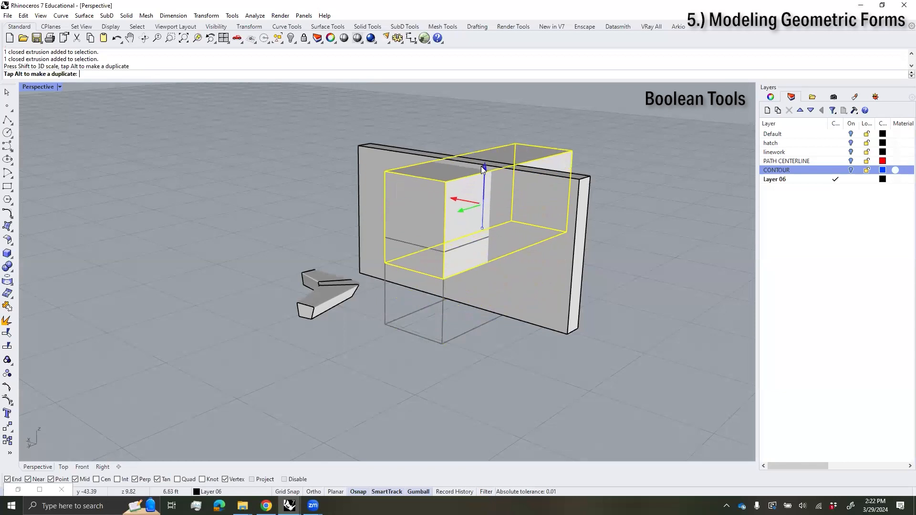
{"action": "left_click", "coordinate": [605, 287]}
Step: Subtract the crossing box from the wall box with BooleanDifference, using DeleteInput=No
{"action": "right_click_drag", "start_coordinate": [606, 288], "coordinate": [501, 389]}
{"action": "type", "text": "oleanDifference"}
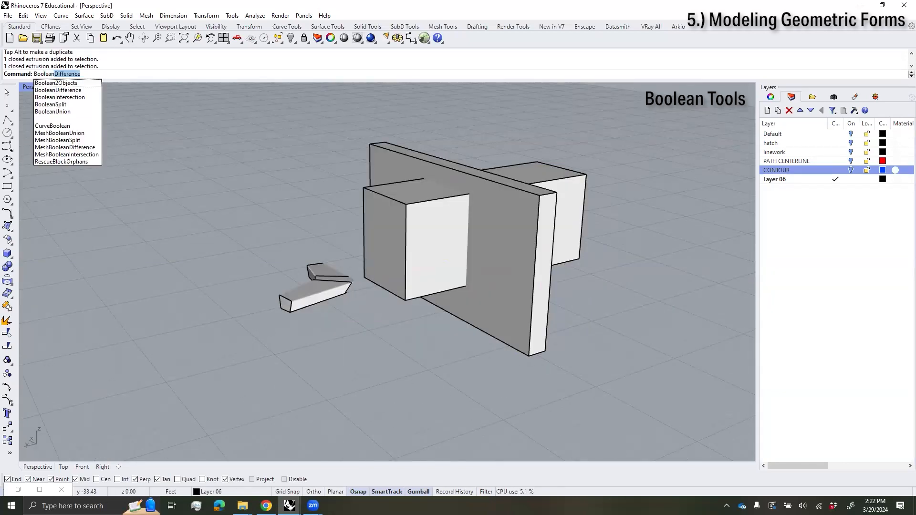
{"action": "left_click", "coordinate": [79, 92]}
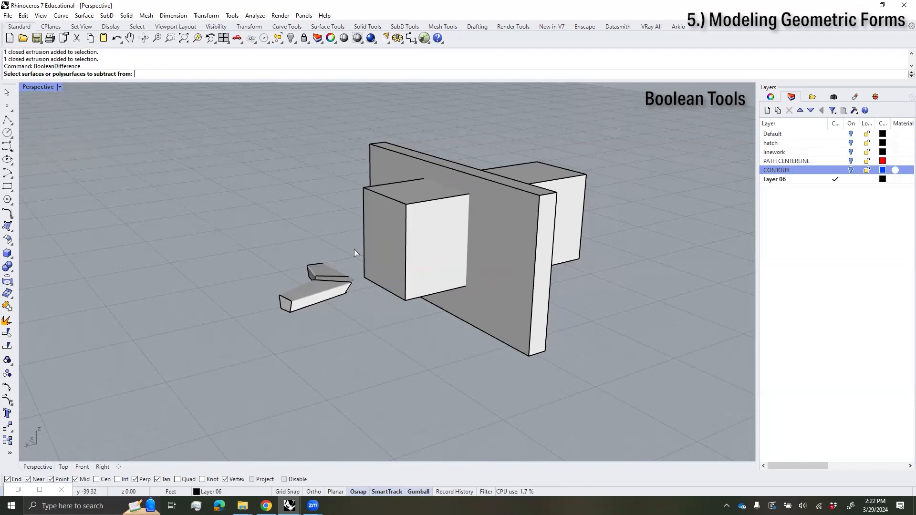
{"action": "left_click", "coordinate": [510, 330]}
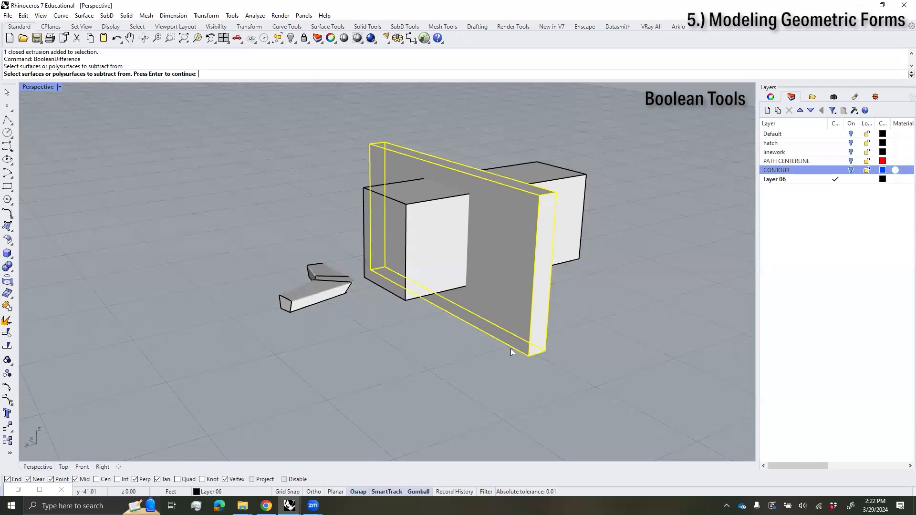
{"action": "key", "text": "Return"}
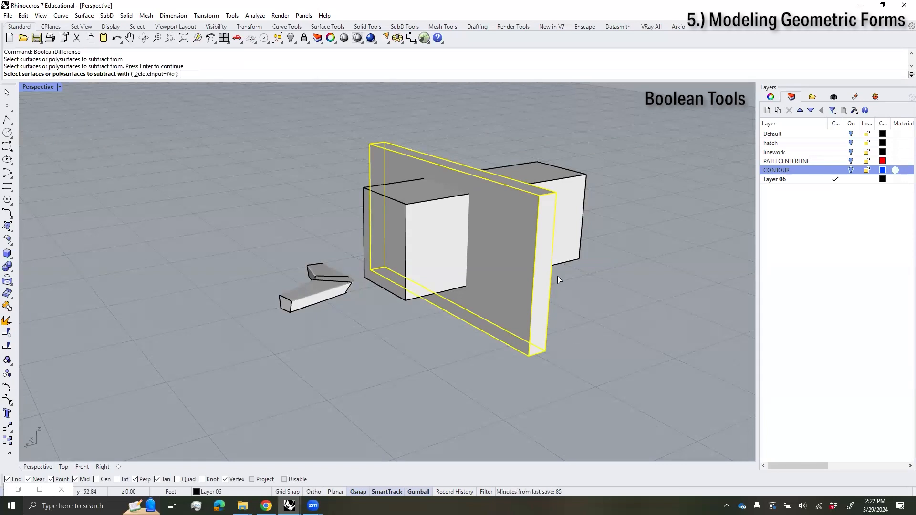
{"action": "left_click", "coordinate": [572, 193]}
{"action": "key", "text": "Return"}
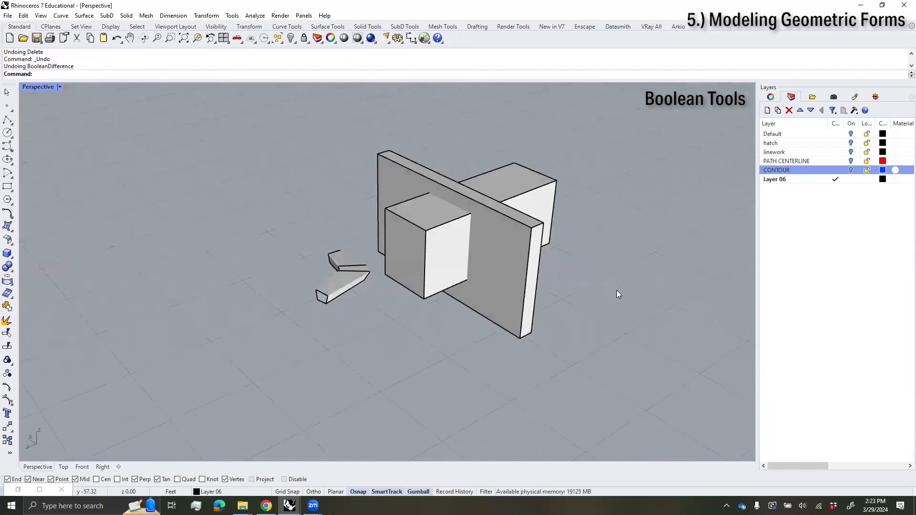
Step: Cut the long box out of the wall slab with Boolean2Objects, cycling through the results and accepting B MINUS A
{"action": "type", "text": "olean"}
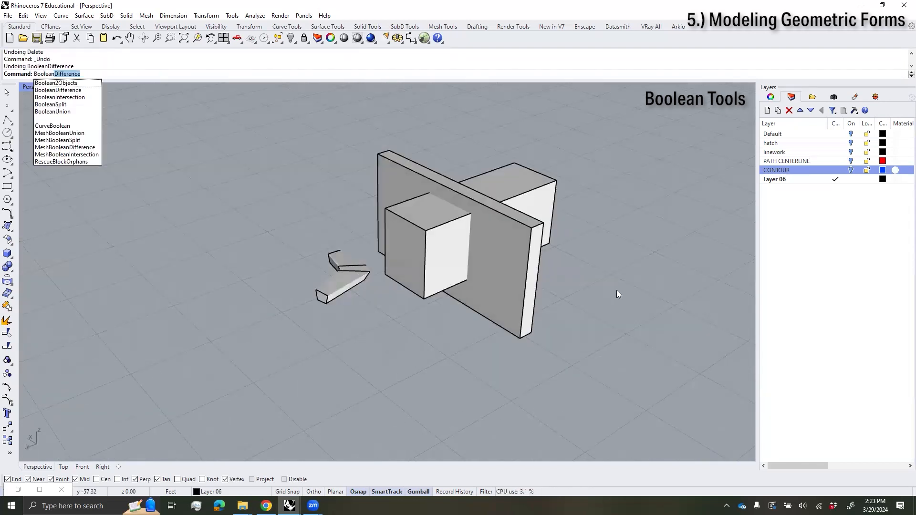
{"action": "left_click", "coordinate": [56, 83]}
{"action": "left_click", "coordinate": [438, 248]}
{"action": "left_click", "coordinate": [508, 286]}
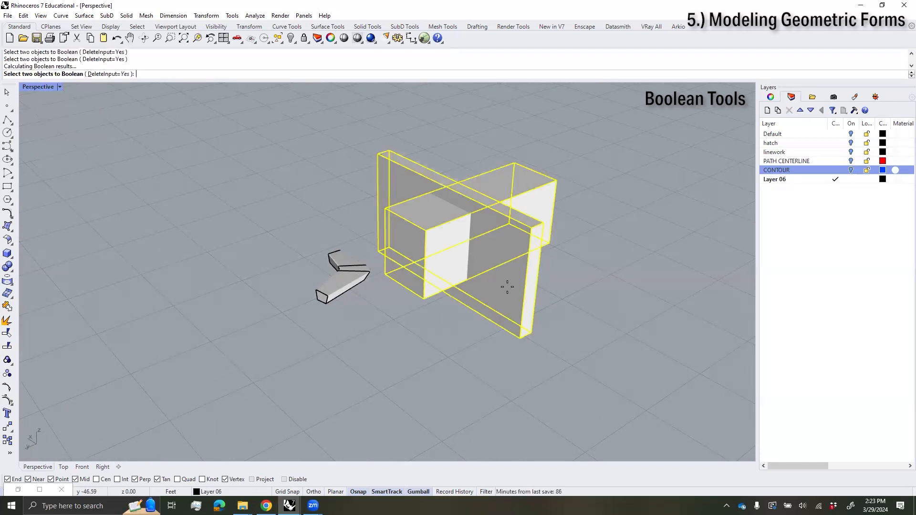
{"action": "left_click", "coordinate": [396, 341]}
{"action": "left_click", "coordinate": [399, 346]}
{"action": "left_click", "coordinate": [403, 350]}
{"action": "left_click", "coordinate": [407, 352]}
{"action": "left_click", "coordinate": [410, 353]}
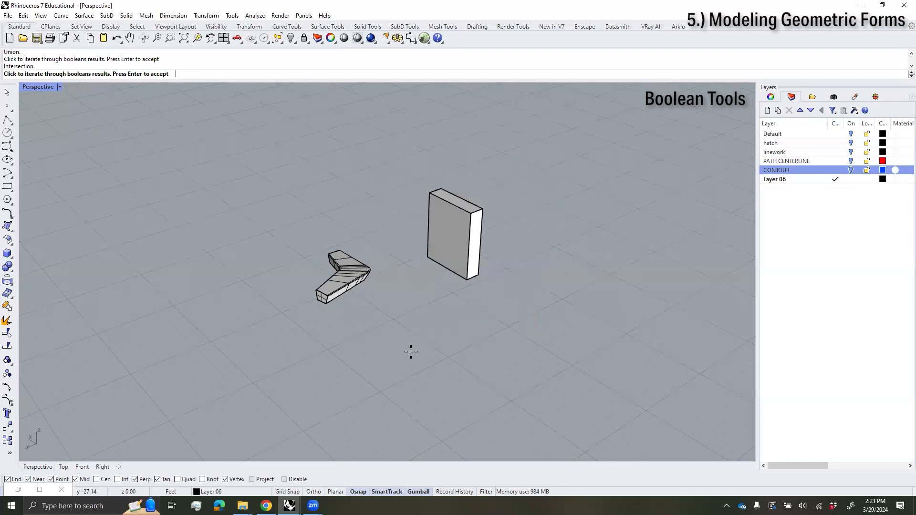
{"action": "left_click", "coordinate": [411, 352]}
{"action": "left_click", "coordinate": [413, 354]}
{"action": "left_click", "coordinate": [413, 355]}
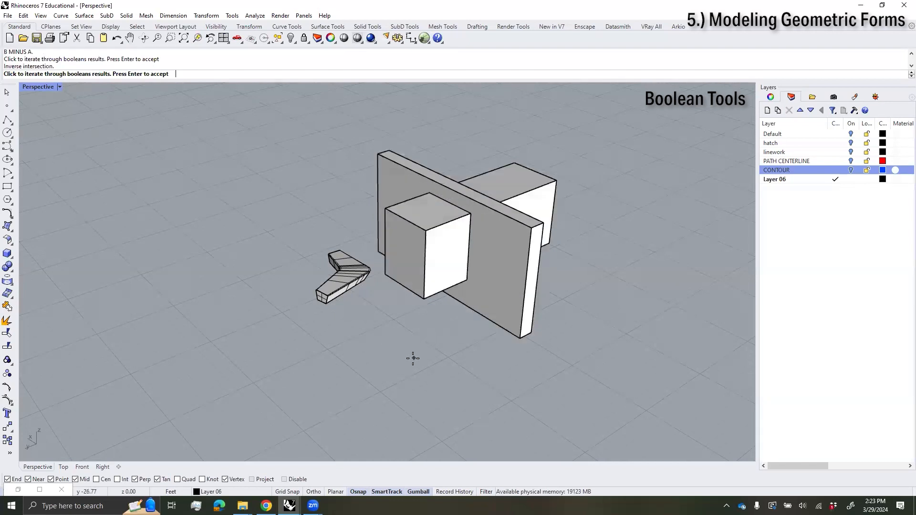
{"action": "left_click", "coordinate": [412, 354]}
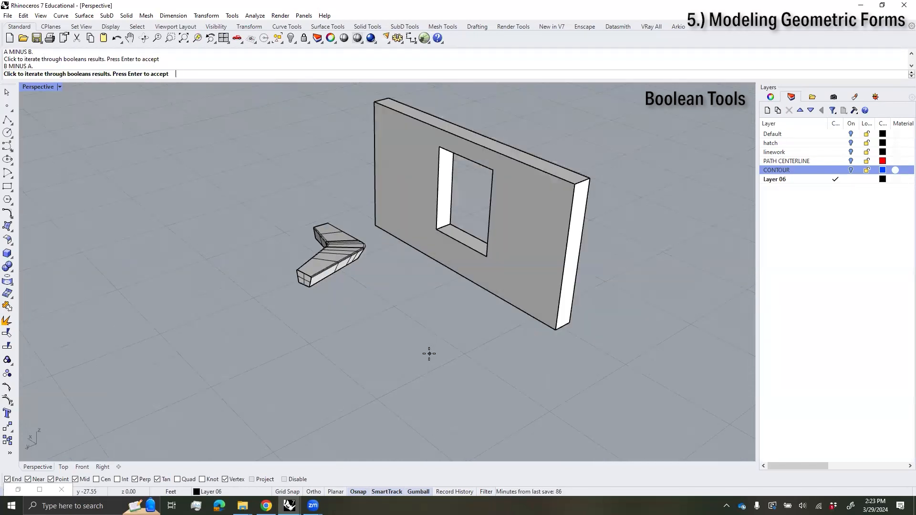
{"action": "key", "text": "Return"}
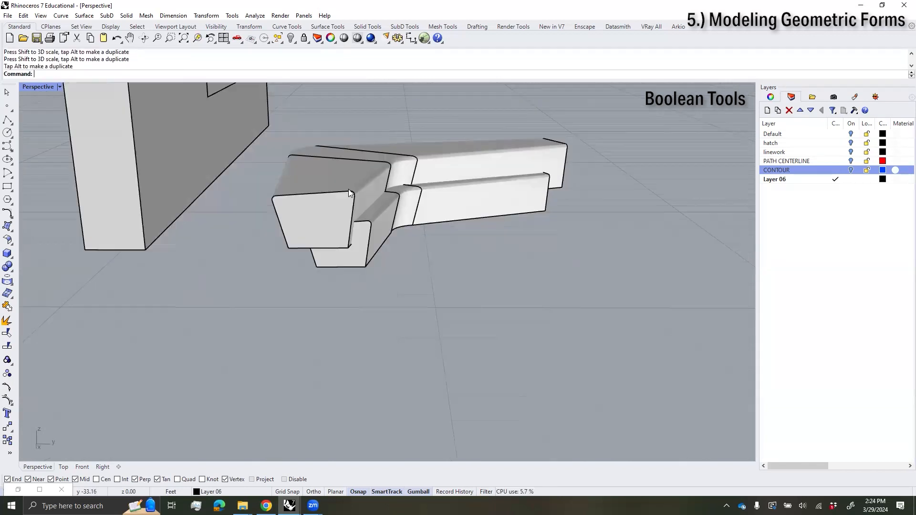
Step: Run Boolean2Objects on the two overlapping bent bench solids, cycle through the boolean results and accept one
{"action": "left_click", "coordinate": [437, 148]}
{"action": "left_click_drag", "start_coordinate": [437, 148], "coordinate": [434, 140]}
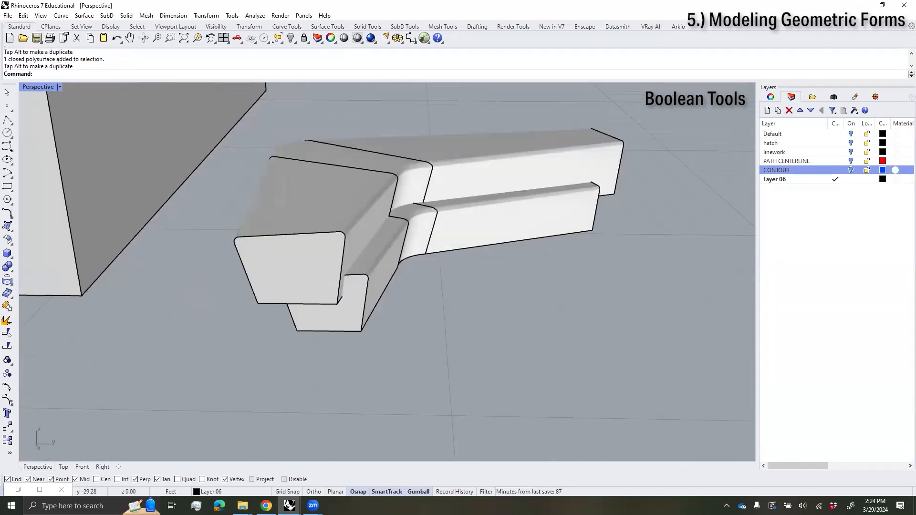
{"action": "type", "text": "Boolean2Objects"}
{"action": "key", "text": "Return"}
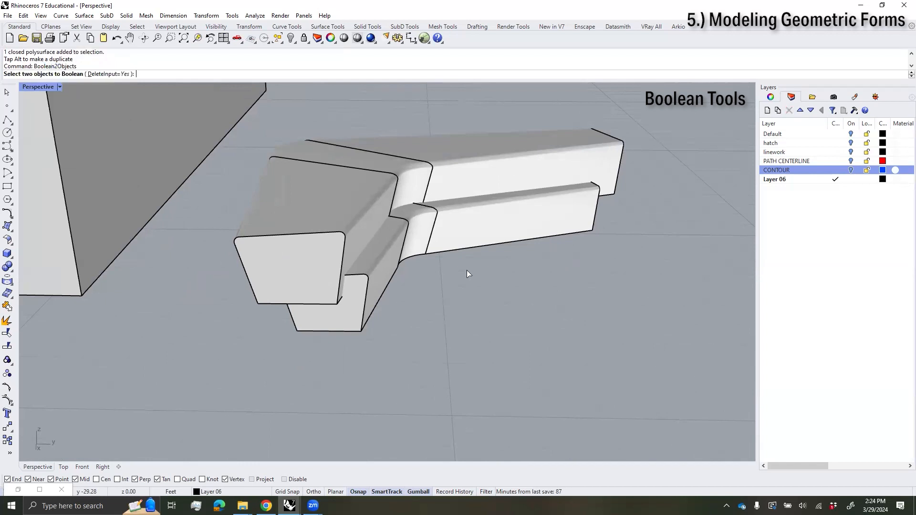
{"action": "left_click", "coordinate": [366, 234]}
{"action": "left_click", "coordinate": [378, 274]}
{"action": "left_click", "coordinate": [463, 322]}
{"action": "left_click", "coordinate": [453, 324]}
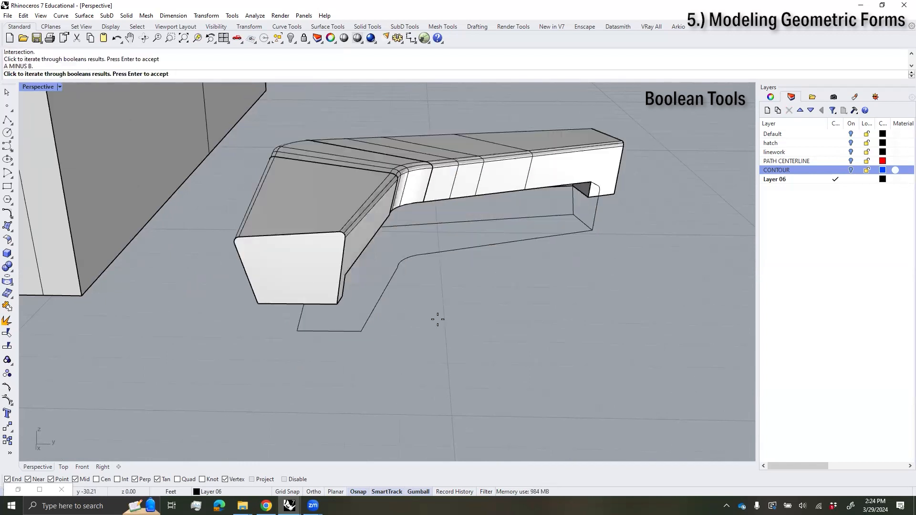
{"action": "left_click", "coordinate": [451, 326]}
{"action": "key", "text": "Return"}
{"action": "right_click_drag", "start_coordinate": [450, 326], "coordinate": [488, 380]}
{"action": "right_click_drag", "start_coordinate": [403, 358], "coordinate": [230, 334]}
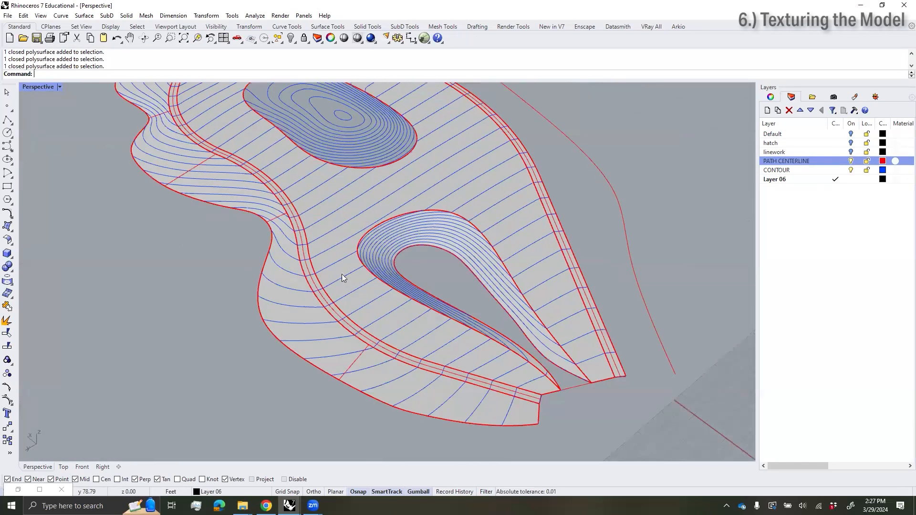
Step: Add two new layers named CONCRETE and GRASS, coloured light blue and green
{"action": "right_click_drag", "start_coordinate": [341, 274], "coordinate": [412, 258]}
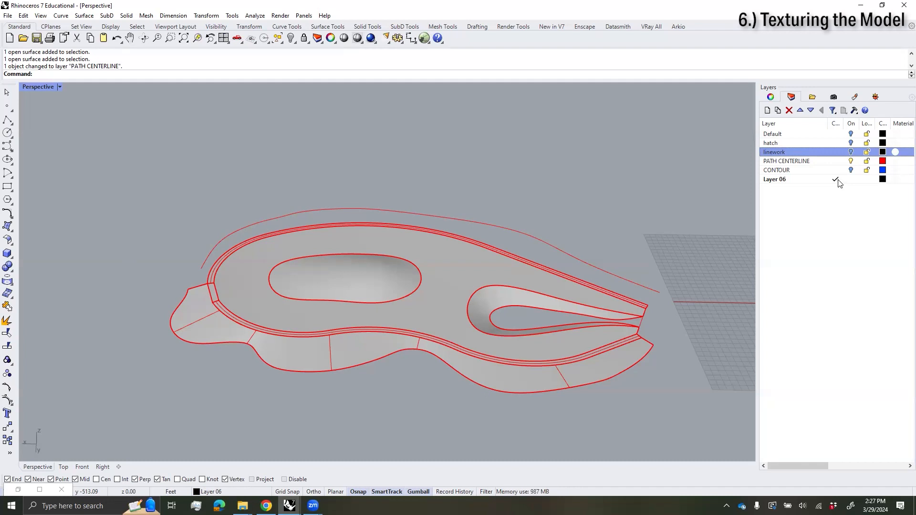
{"action": "left_click", "coordinate": [797, 179]}
{"action": "left_click", "coordinate": [767, 109]}
{"action": "key", "text": "Caps_Lock"}
{"action": "type", "text": "CONCRETE"}
{"action": "key", "text": "Return"}
{"action": "left_click", "coordinate": [768, 110]}
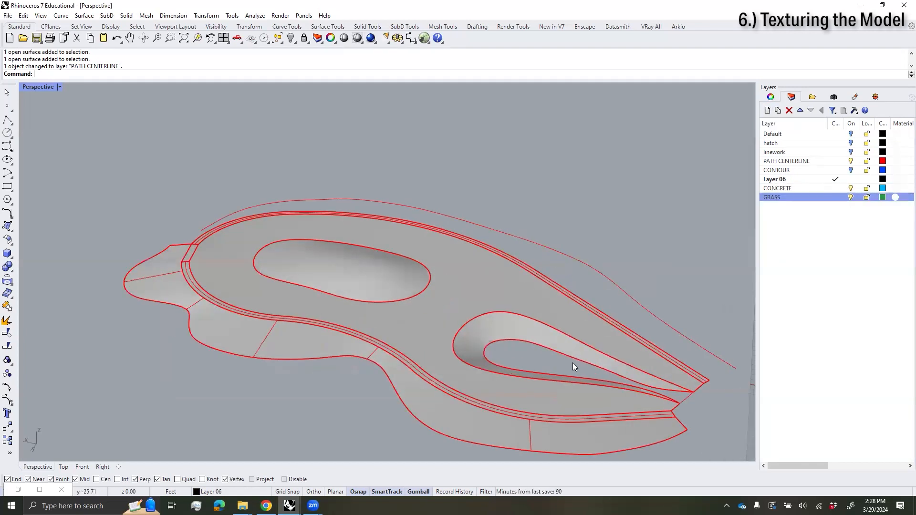
Step: Move the main ground, the oval basin, the U-shaped slope and the wavy outer slope surfaces to the GRASS layer
{"action": "right_click_drag", "start_coordinate": [573, 363], "coordinate": [463, 221]}
{"action": "left_click", "coordinate": [463, 221]}
{"action": "left_click", "coordinate": [537, 273], "text": "shift"}
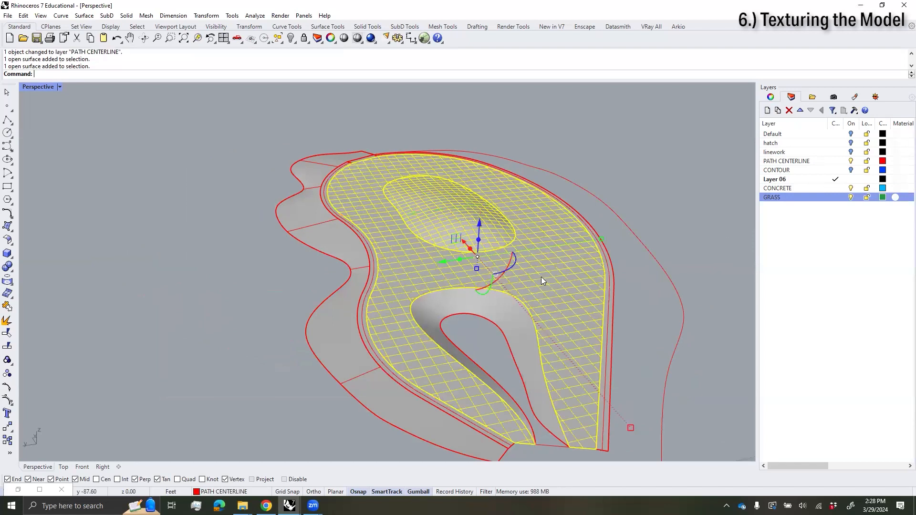
{"action": "left_click", "coordinate": [524, 328], "text": "shift"}
{"action": "right_click_drag", "start_coordinate": [565, 345], "coordinate": [512, 343]}
{"action": "left_click", "coordinate": [316, 323], "text": "shift"}
{"action": "right_click", "coordinate": [808, 197]}
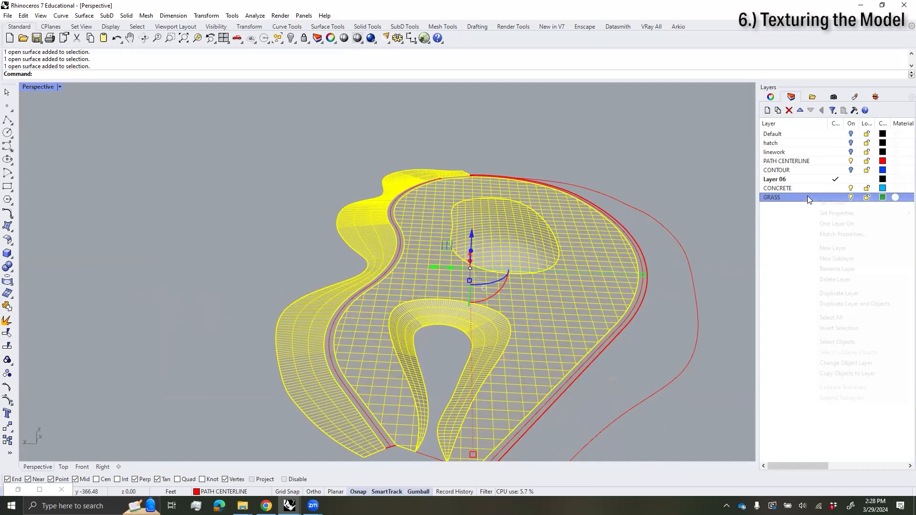
{"action": "left_click", "coordinate": [847, 363]}
Step: Move the path surface along the outer edge of the ground to the CONCRETE layer
{"action": "left_click", "coordinate": [653, 332]}
{"action": "scroll", "coordinate": [647, 319], "scroll_direction": "up", "scroll_amount": 5}
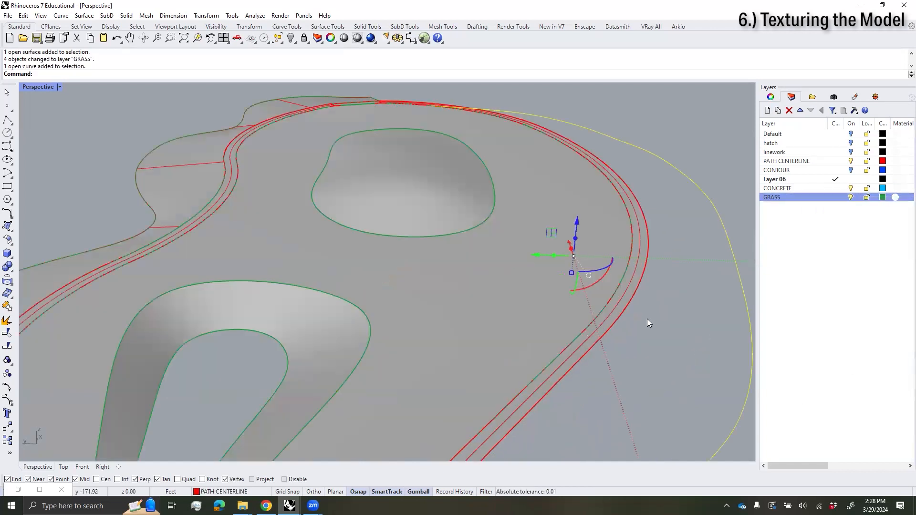
{"action": "left_click", "coordinate": [623, 277]}
{"action": "right_click", "coordinate": [806, 189]}
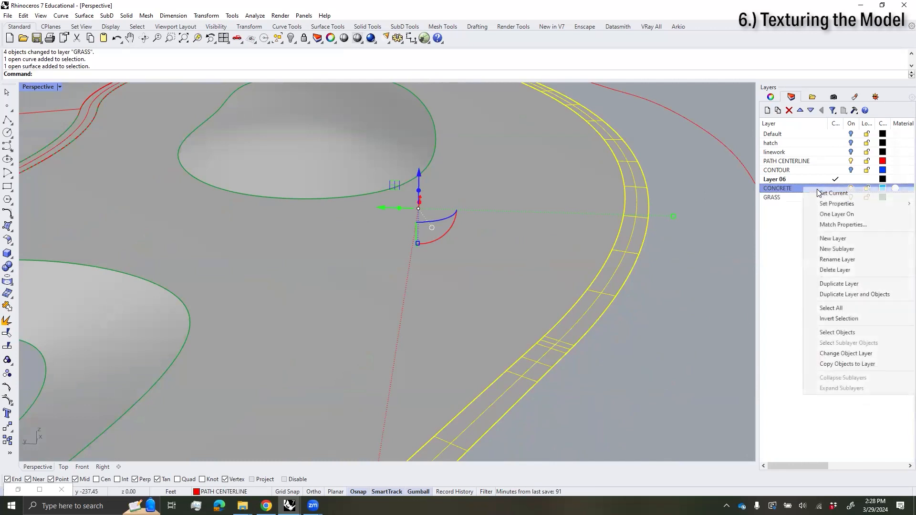
{"action": "left_click", "coordinate": [845, 354]}
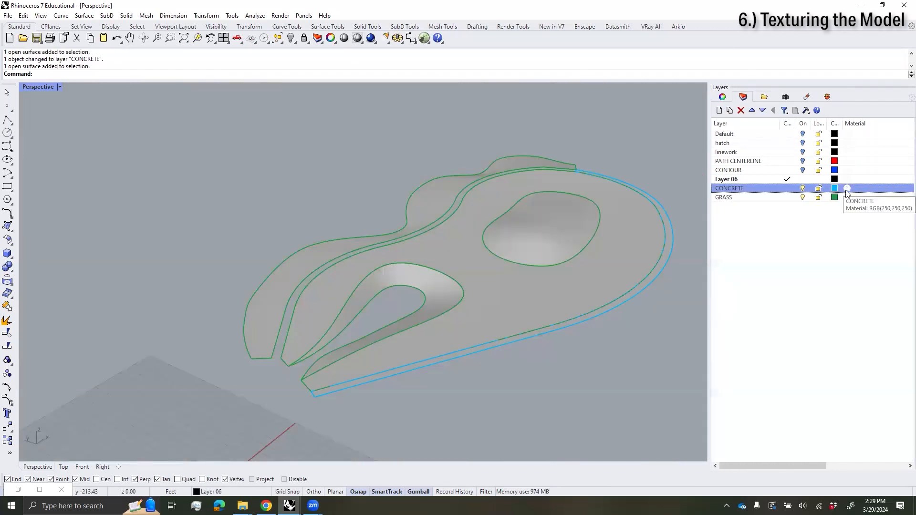
Step: Give the CONCRETE layer a Custom type material named CONCRETE 1
{"action": "left_click", "coordinate": [847, 189]}
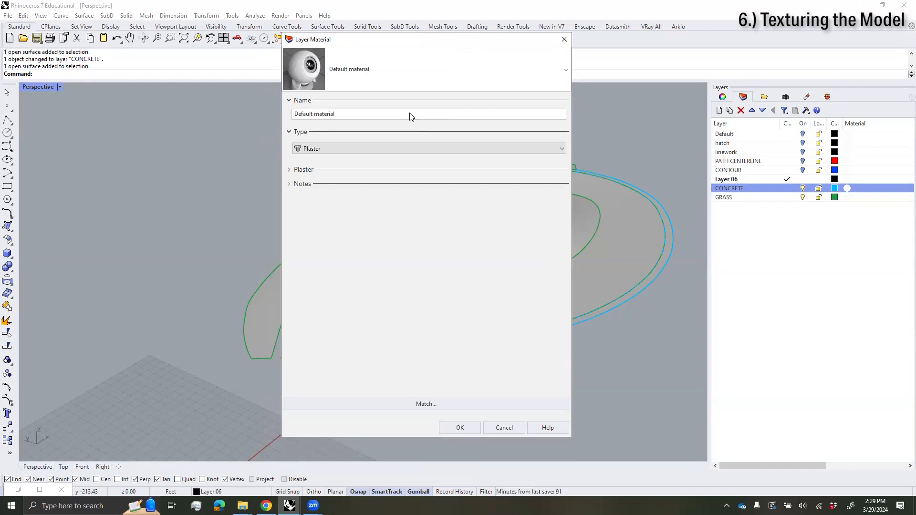
{"action": "left_click", "coordinate": [317, 150]}
{"action": "left_click", "coordinate": [312, 159]}
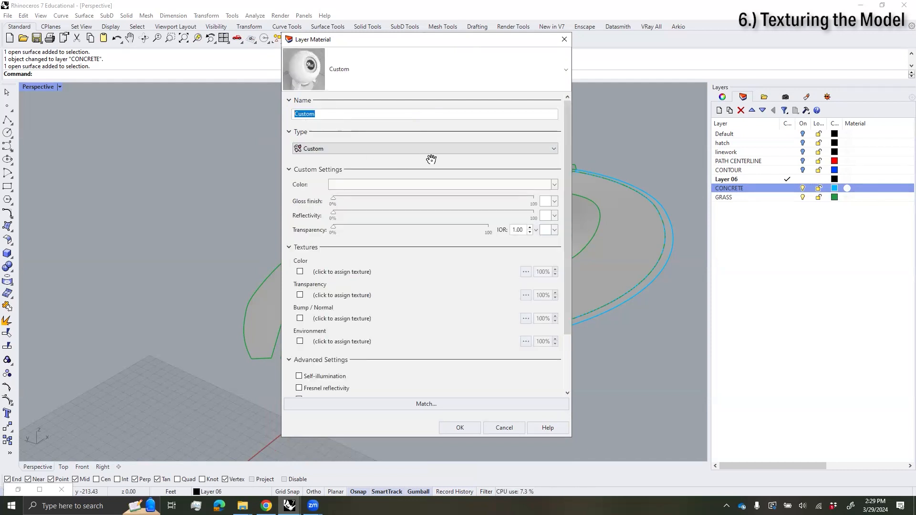
{"action": "type", "text": "CONCRETE 1"}
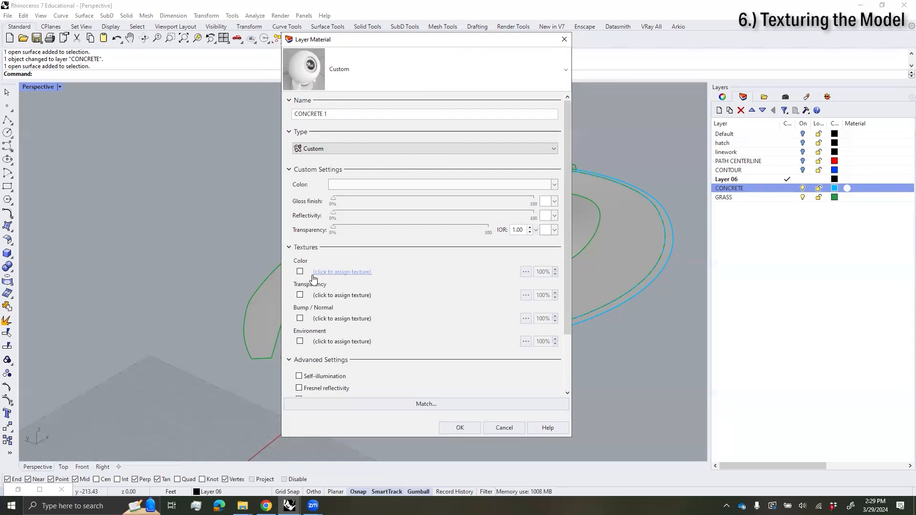
Step: Assign the image B_02.jpg from the TEXTURES folder as the CONCRETE 1 material's color texture and apply the material
{"action": "left_click", "coordinate": [526, 273]}
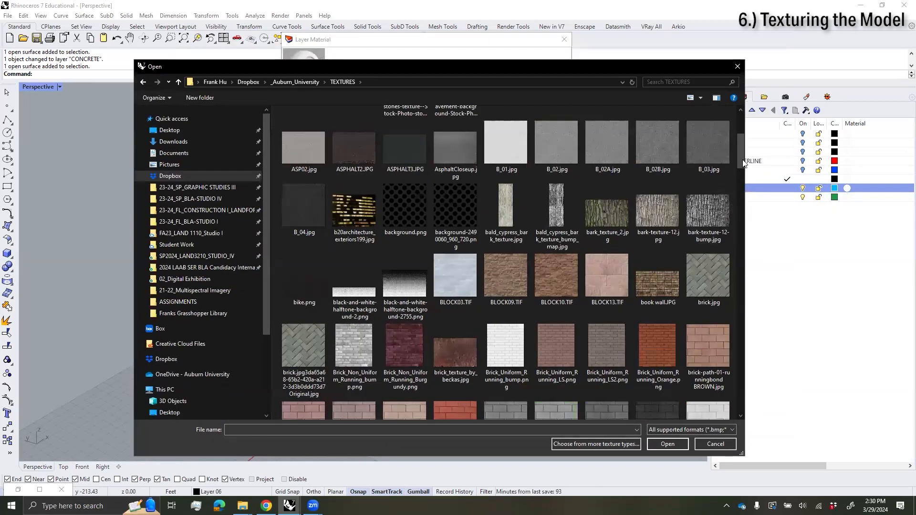
{"action": "scroll", "coordinate": [741, 151], "scroll_direction": "up", "scroll_amount": 3}
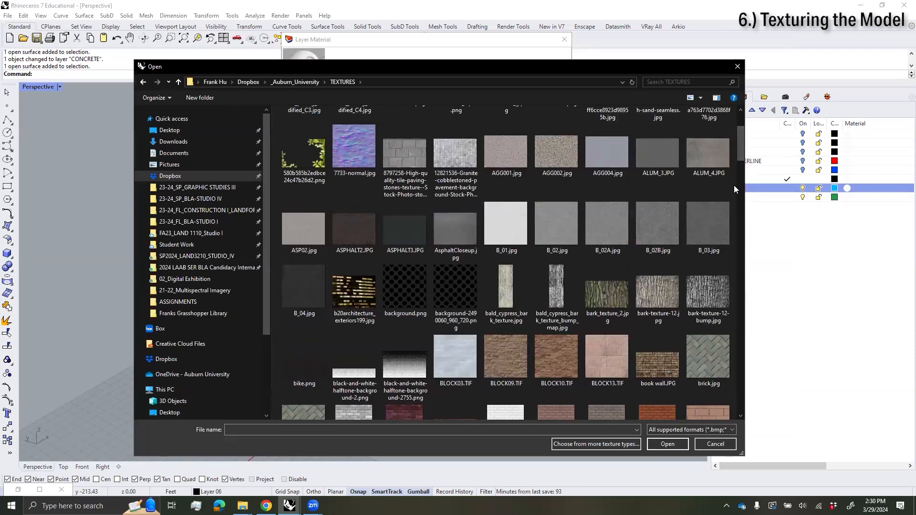
{"action": "left_click", "coordinate": [572, 239]}
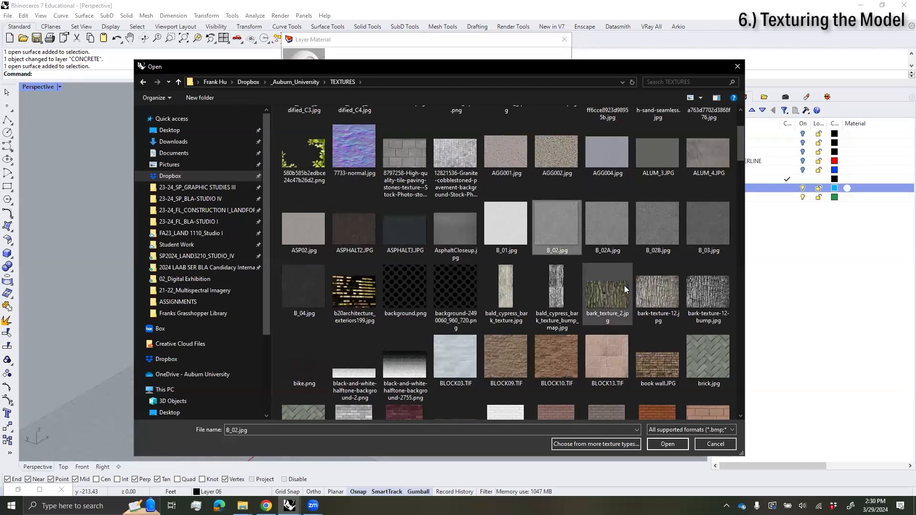
{"action": "left_click", "coordinate": [670, 445]}
{"action": "left_click", "coordinate": [460, 427]}
Step: Set Color & material usage to Rendering material in the Shaded display mode options
{"action": "scroll", "coordinate": [608, 316], "scroll_direction": "up", "scroll_amount": 5}
{"action": "scroll", "coordinate": [612, 311], "scroll_direction": "down", "scroll_amount": 8}
{"action": "right_click_drag", "start_coordinate": [209, 174], "coordinate": [70, 94]}
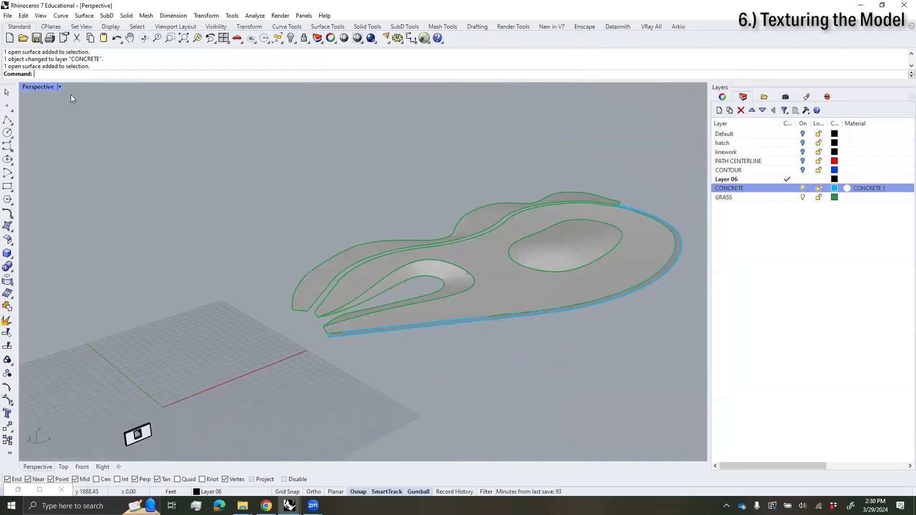
{"action": "left_click", "coordinate": [60, 87]}
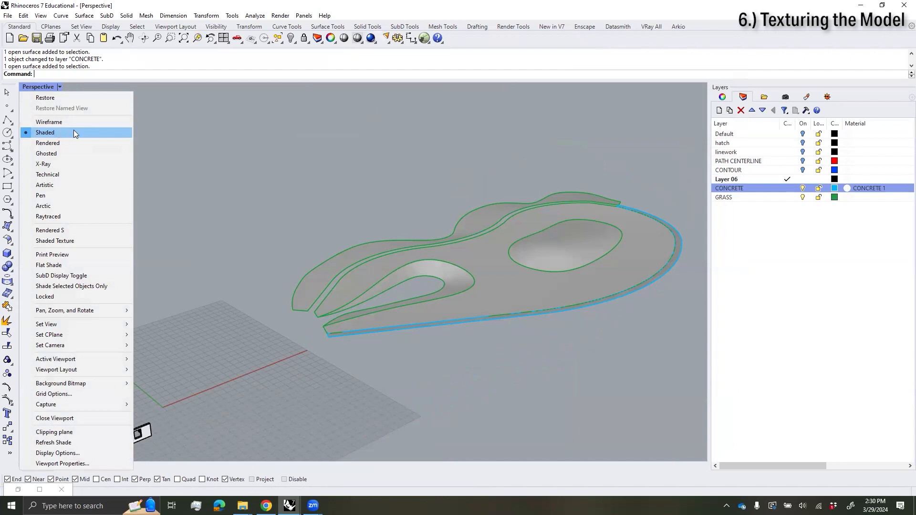
{"action": "right_click_drag", "start_coordinate": [616, 200], "coordinate": [644, 324]}
{"action": "scroll", "coordinate": [644, 329], "scroll_direction": "up", "scroll_amount": 5}
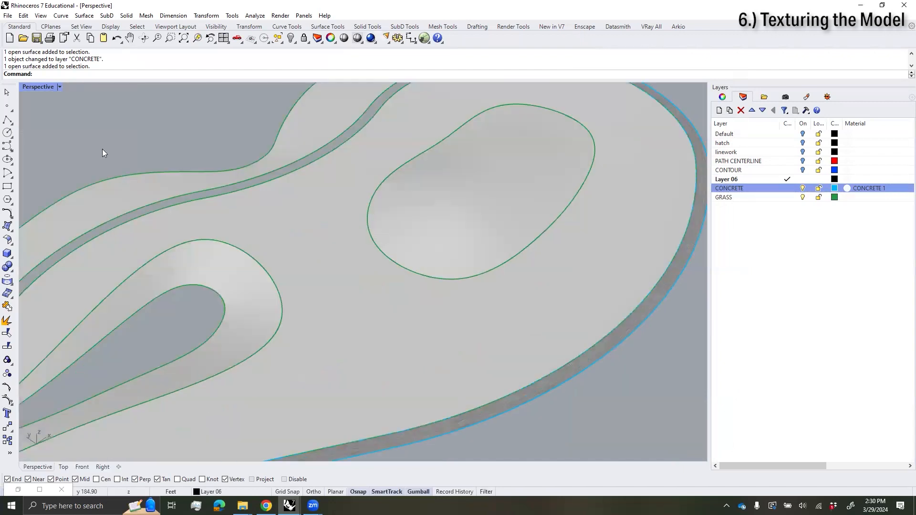
{"action": "left_click", "coordinate": [60, 87]}
{"action": "left_click", "coordinate": [83, 455]}
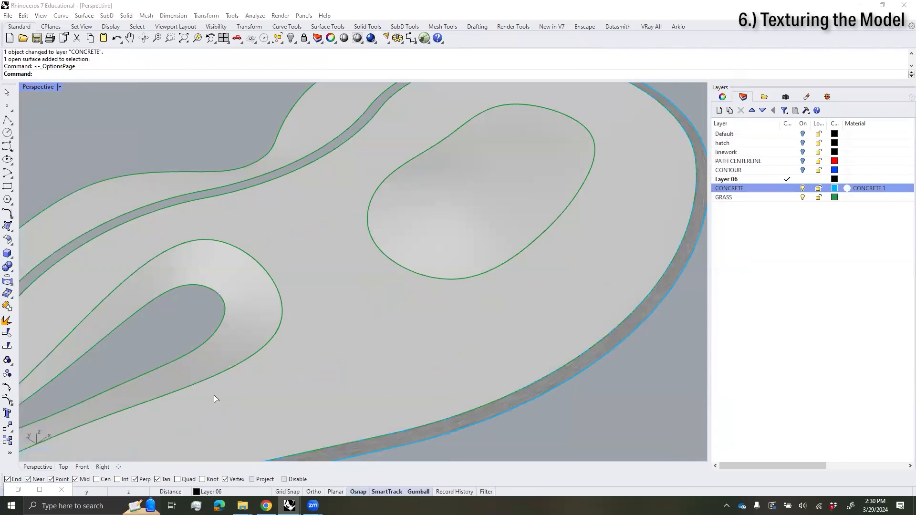
{"action": "scroll", "coordinate": [627, 217], "scroll_direction": "down", "scroll_amount": 1}
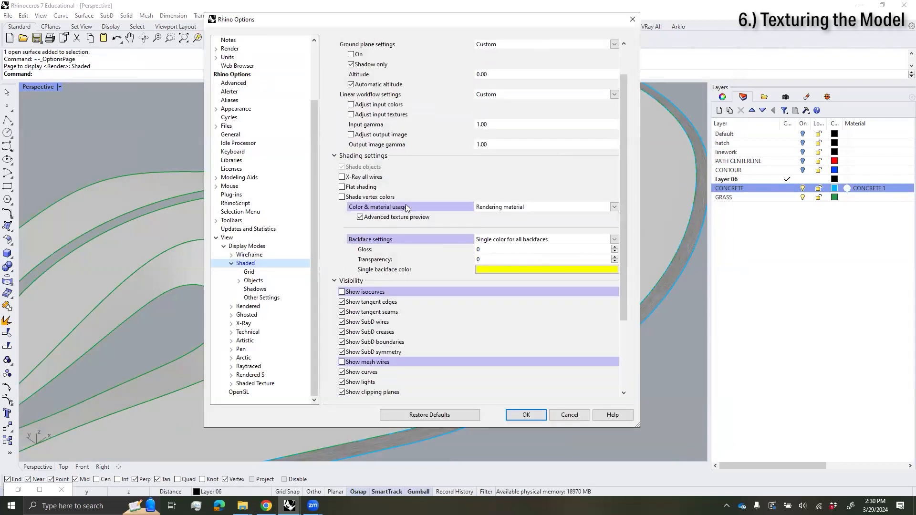
{"action": "left_click", "coordinate": [616, 205]}
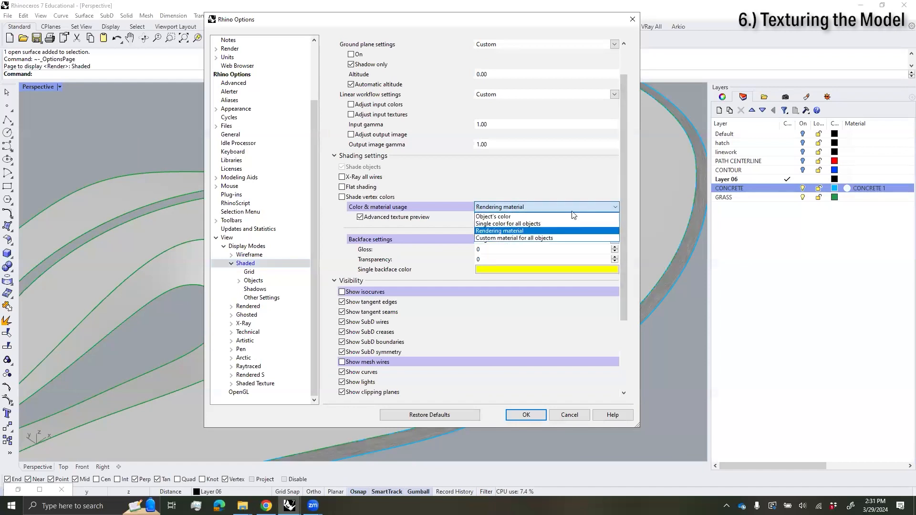
{"action": "left_click", "coordinate": [538, 231]}
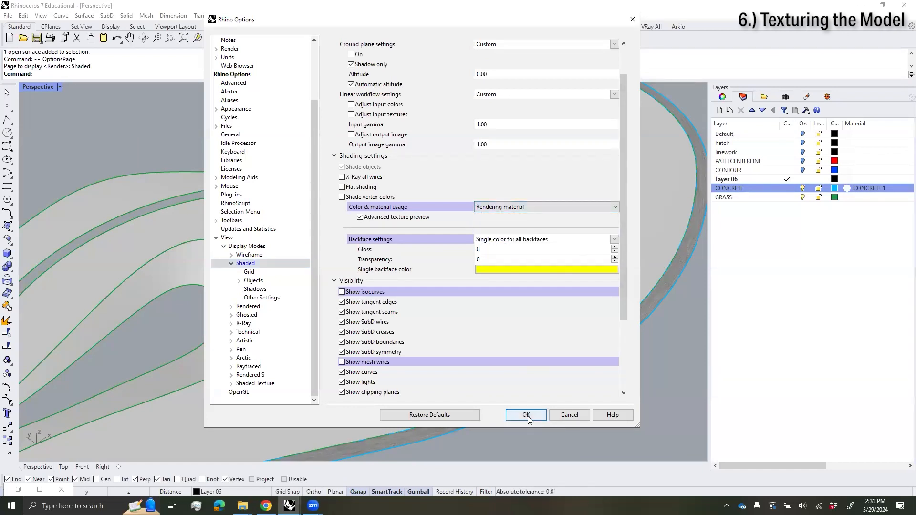
{"action": "left_click", "coordinate": [525, 415]}
Step: Select the concrete path surface and open its texture mapping properties
{"action": "scroll", "coordinate": [667, 212], "scroll_direction": "up", "scroll_amount": 2}
{"action": "scroll", "coordinate": [662, 209], "scroll_direction": "up", "scroll_amount": 3}
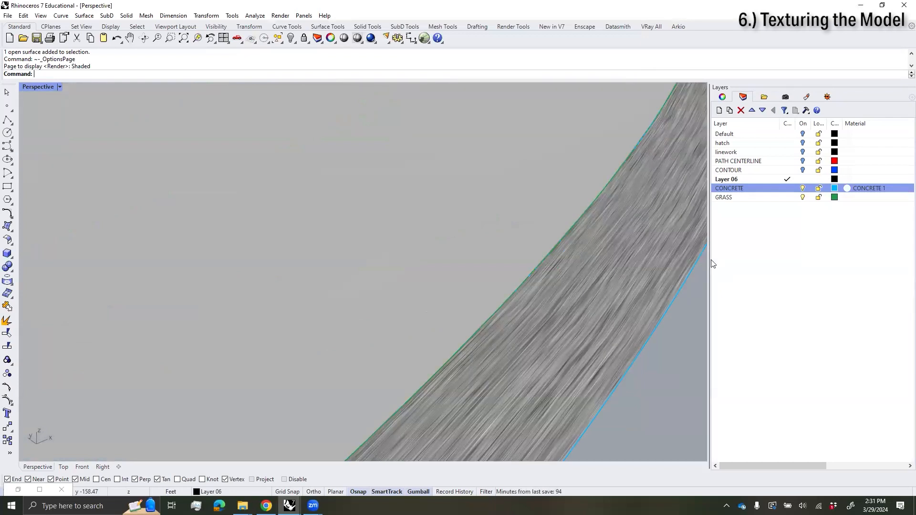
{"action": "left_click", "coordinate": [596, 265]}
{"action": "scroll", "coordinate": [595, 266], "scroll_direction": "down", "scroll_amount": 10}
{"action": "left_click", "coordinate": [578, 306]}
{"action": "right_click_drag", "start_coordinate": [580, 291], "coordinate": [523, 321]}
{"action": "scroll", "coordinate": [537, 273], "scroll_direction": "up", "scroll_amount": 6}
{"action": "scroll", "coordinate": [537, 272], "scroll_direction": "up", "scroll_amount": 2}
{"action": "left_click", "coordinate": [533, 273]}
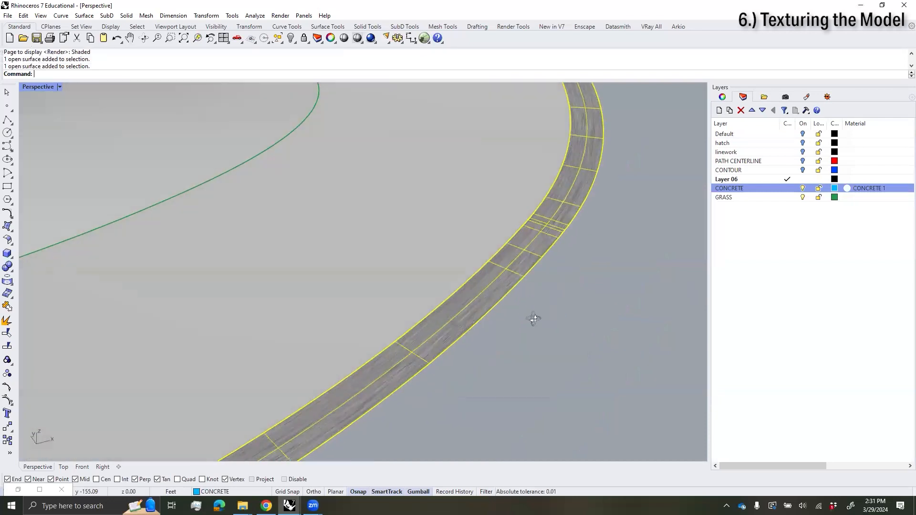
{"action": "left_click", "coordinate": [722, 97]}
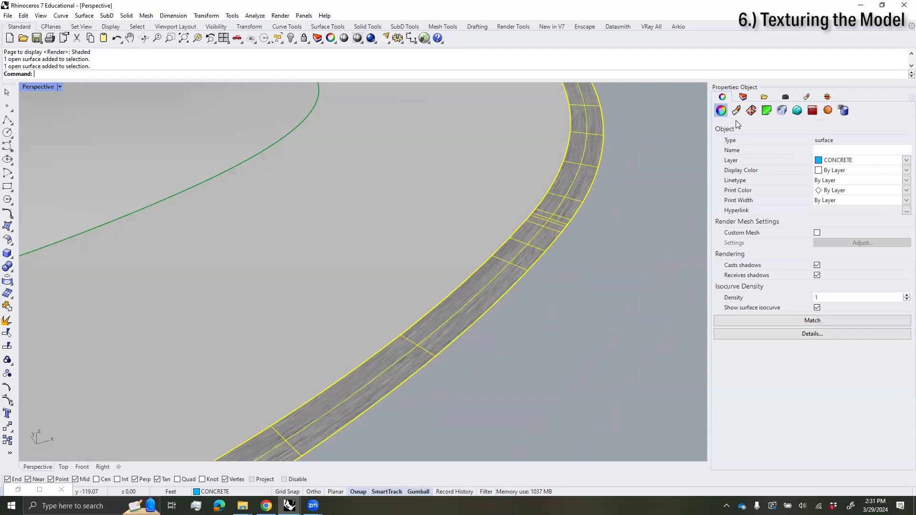
{"action": "left_click", "coordinate": [752, 112]}
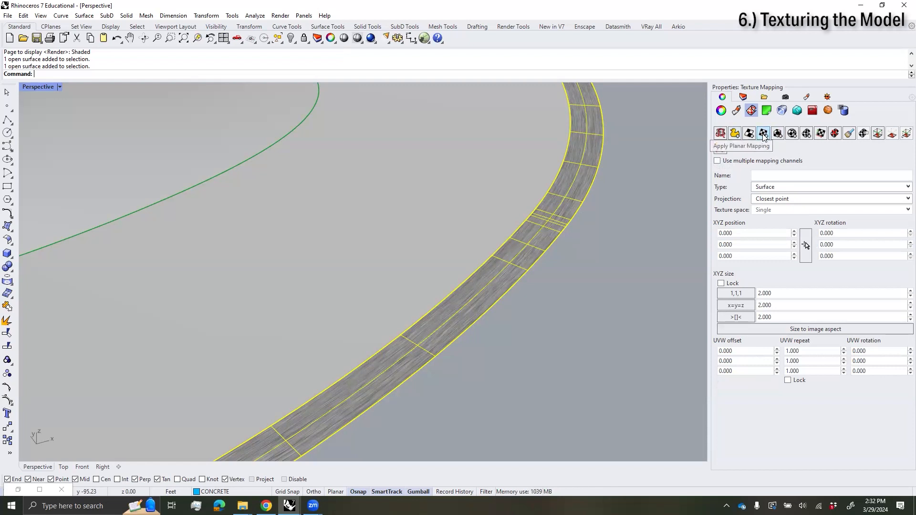
Step: Apply planar UV mapping to the selected concrete path with a rectangle about 17.9 by 15.5 feet drawn beside it in plan
{"action": "left_click", "coordinate": [764, 134]}
{"action": "left_click", "coordinate": [64, 467]}
{"action": "scroll", "coordinate": [562, 373], "scroll_direction": "up", "scroll_amount": 5}
{"action": "scroll", "coordinate": [503, 344], "scroll_direction": "up", "scroll_amount": 2}
{"action": "scroll", "coordinate": [473, 289], "scroll_direction": "up", "scroll_amount": 2}
{"action": "left_click", "coordinate": [461, 213]}
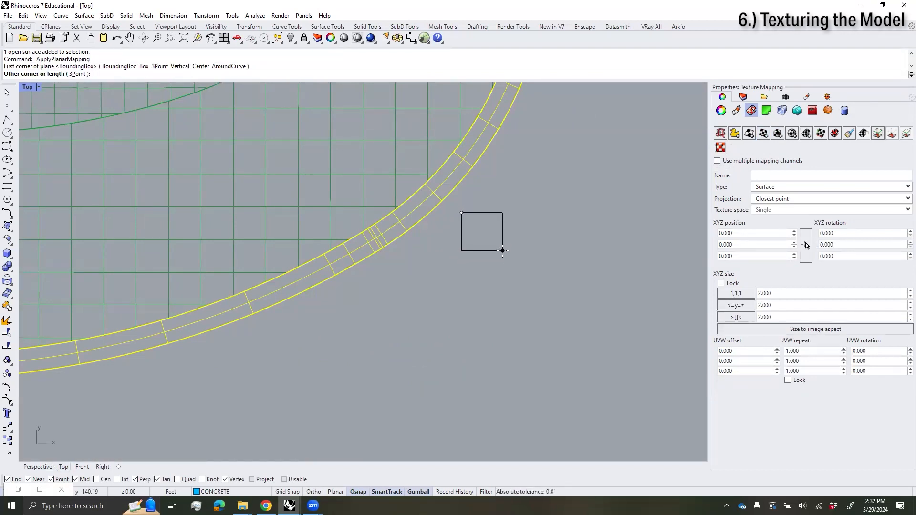
{"action": "left_click", "coordinate": [504, 249]}
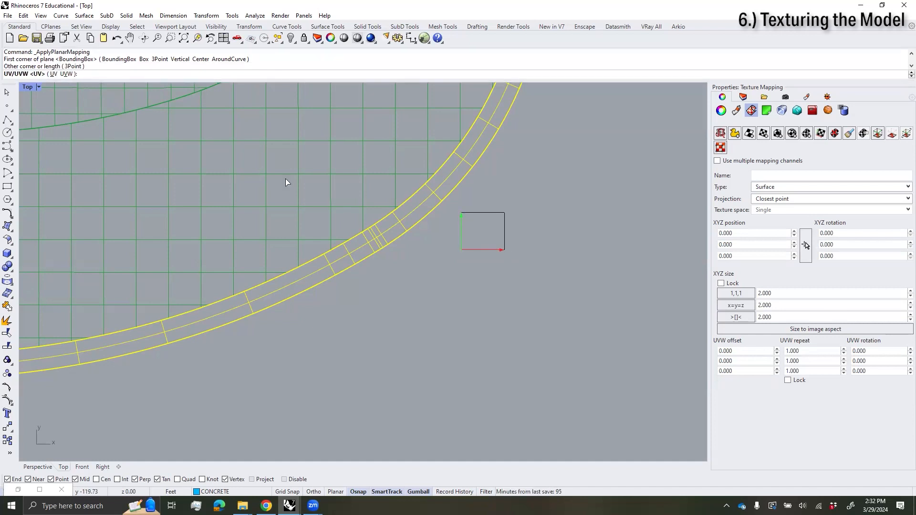
{"action": "left_click", "coordinate": [52, 74]}
Step: Display the Top view in Shaded mode and inspect the concrete texture on the path
{"action": "left_click", "coordinate": [38, 86]}
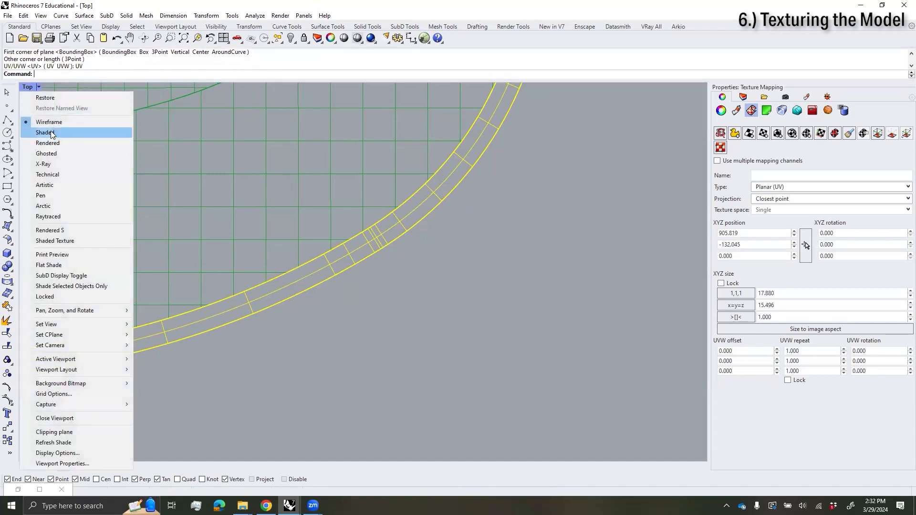
{"action": "left_click", "coordinate": [45, 126]}
{"action": "left_click", "coordinate": [413, 304]}
{"action": "scroll", "coordinate": [406, 224], "scroll_direction": "up", "scroll_amount": 8}
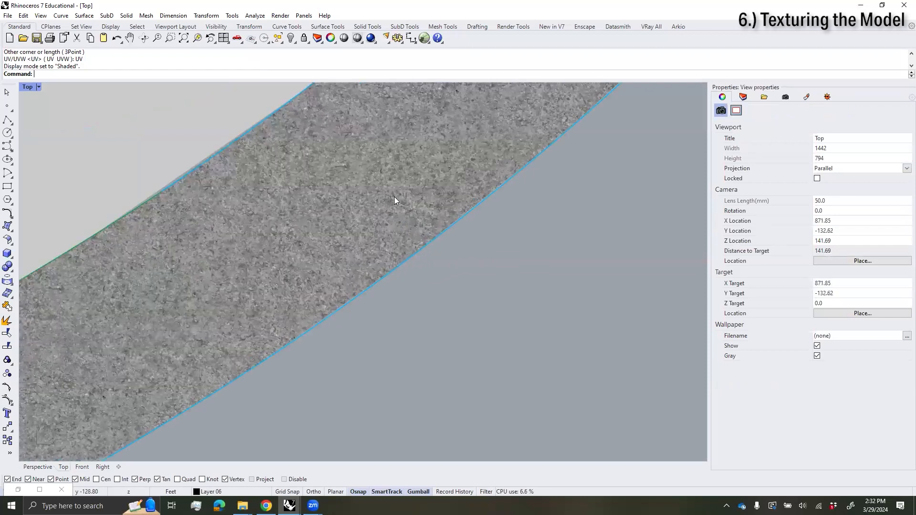
{"action": "scroll", "coordinate": [395, 199], "scroll_direction": "down", "scroll_amount": 6}
Step: Show the concrete path's texture mapping widget, move it closer to the path and shorten its vertical extent
{"action": "left_click", "coordinate": [390, 219]}
{"action": "scroll", "coordinate": [408, 215], "scroll_direction": "up", "scroll_amount": 5}
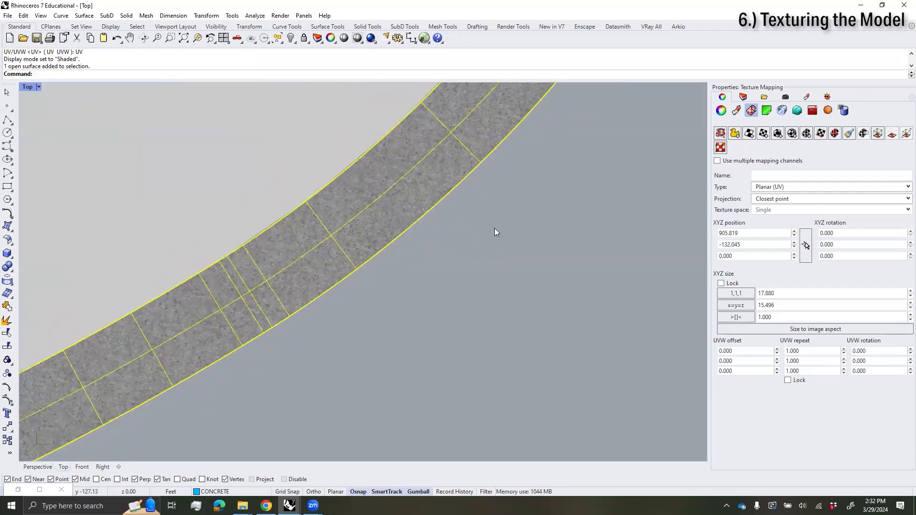
{"action": "left_click", "coordinate": [877, 136]}
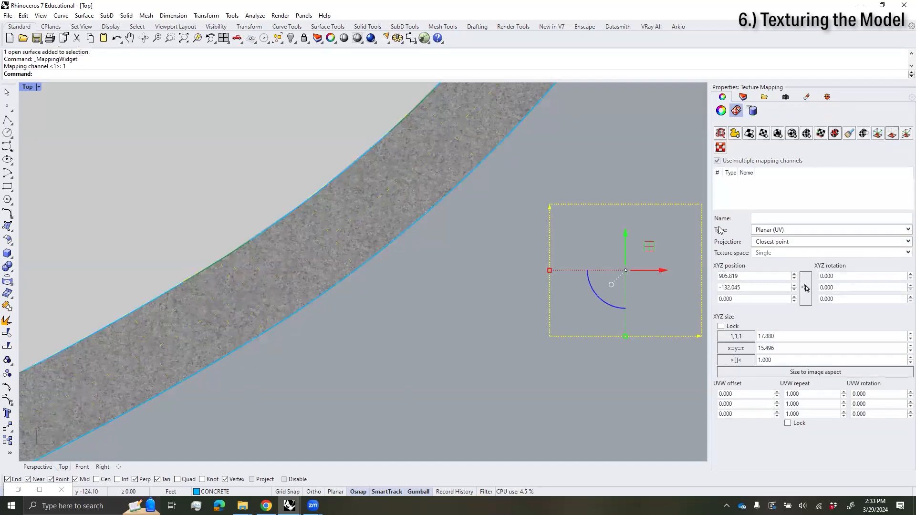
{"action": "left_click_drag", "start_coordinate": [655, 250], "coordinate": [532, 263]}
{"action": "left_click_drag", "start_coordinate": [508, 349], "coordinate": [507, 329]}
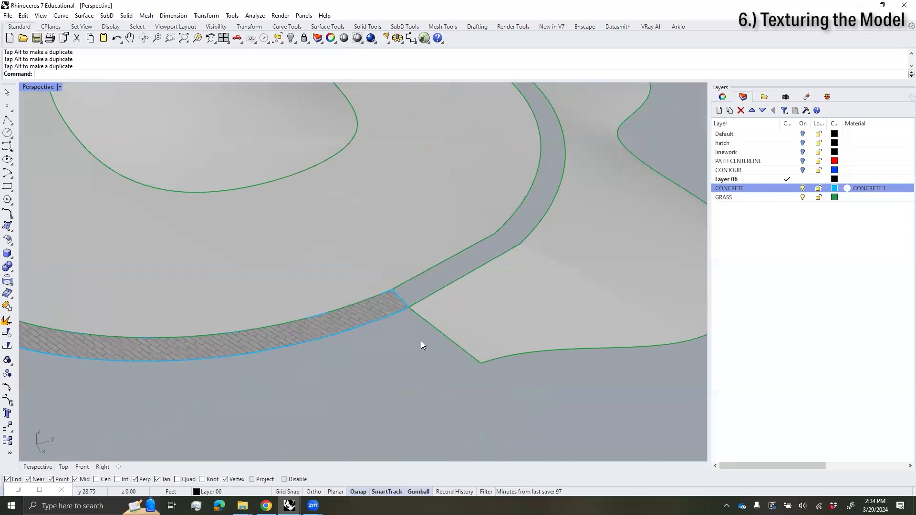
Step: Turn on the PATH CENTERLINE layer to reveal the remaining path surfaces
{"action": "left_click", "coordinate": [803, 163]}
{"action": "left_click", "coordinate": [496, 248]}
{"action": "left_click", "coordinate": [530, 230]}
{"action": "left_click", "coordinate": [444, 326]}
{"action": "right_click_drag", "start_coordinate": [432, 338], "coordinate": [450, 338]}
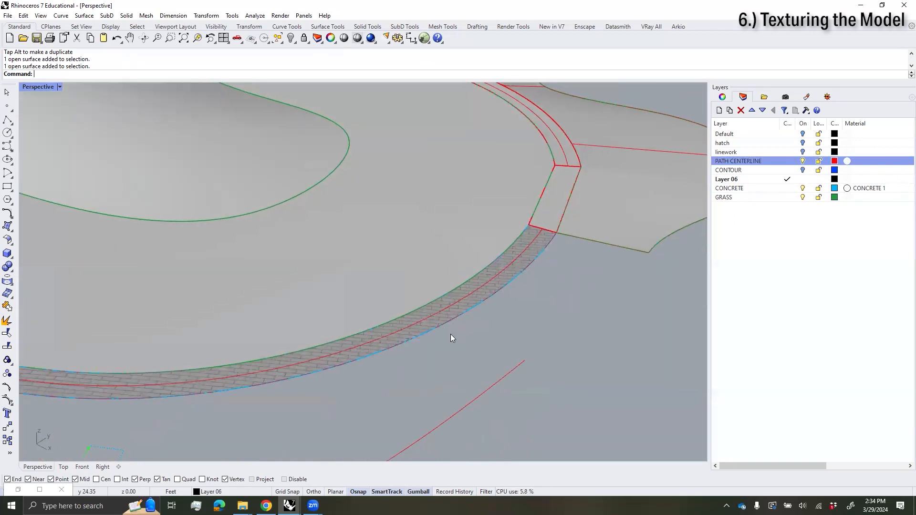
Step: Move the two path surfaces adjoining the textured segment to the CONCRETE layer and turn off PATH CENTERLINE
{"action": "scroll", "coordinate": [574, 205], "scroll_direction": "up", "scroll_amount": 3}
{"action": "left_click", "coordinate": [544, 177]}
{"action": "left_click", "coordinate": [563, 122], "text": "shift"}
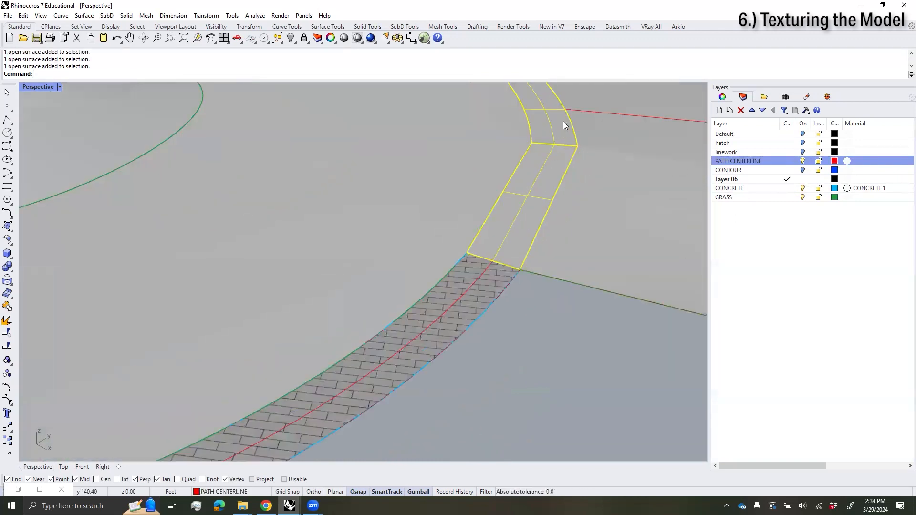
{"action": "right_click", "coordinate": [760, 191]}
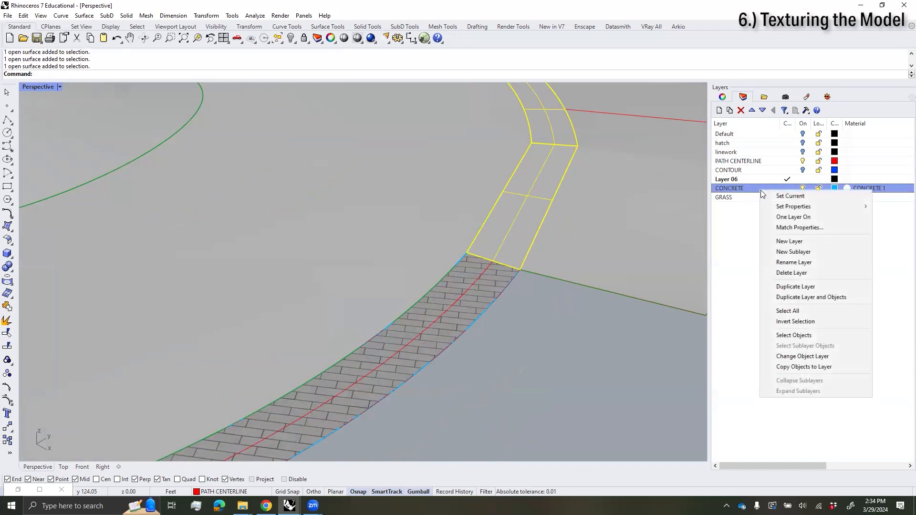
{"action": "left_click", "coordinate": [813, 358]}
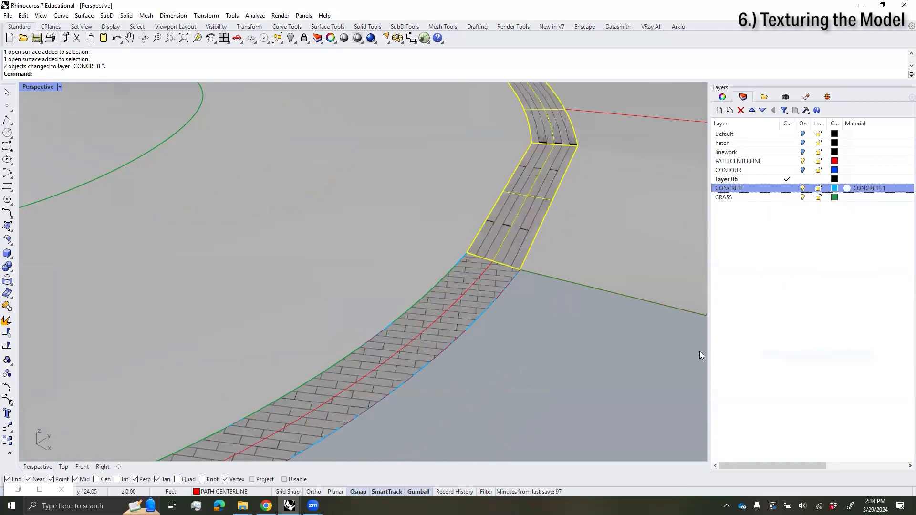
{"action": "left_click", "coordinate": [804, 162]}
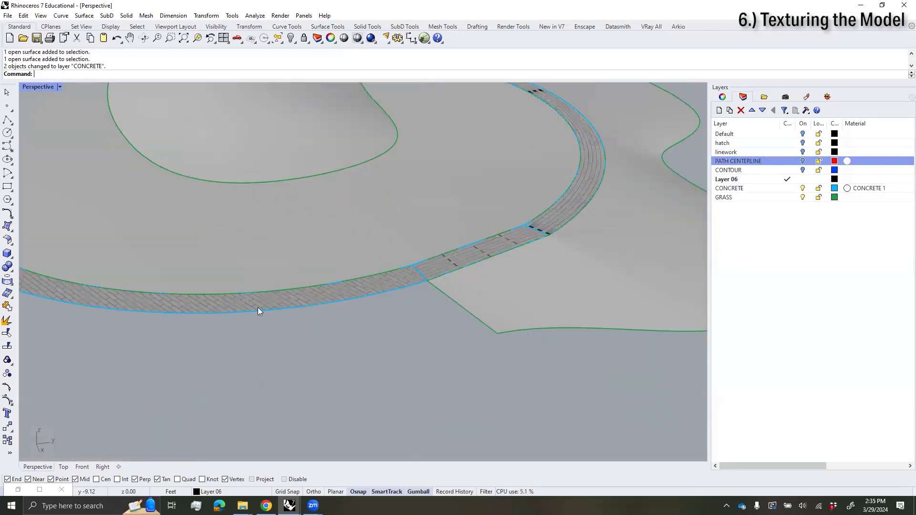
Step: Match the texture mapping of the two adjoining path surfaces to the already mapped concrete path
{"action": "scroll", "coordinate": [261, 312], "scroll_direction": "down", "scroll_amount": 5}
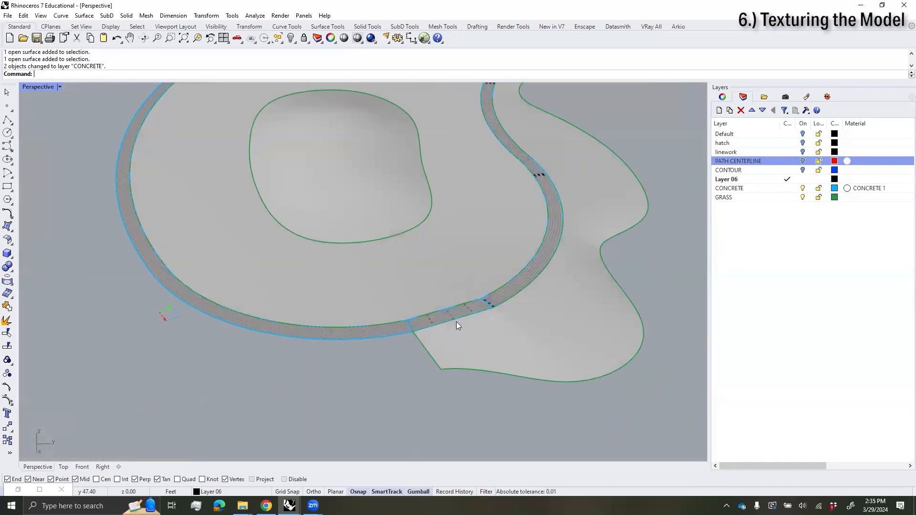
{"action": "scroll", "coordinate": [456, 325], "scroll_direction": "up", "scroll_amount": 3}
{"action": "left_click", "coordinate": [487, 297]}
{"action": "left_click", "coordinate": [532, 276], "text": "shift"}
{"action": "left_click", "coordinate": [723, 96]}
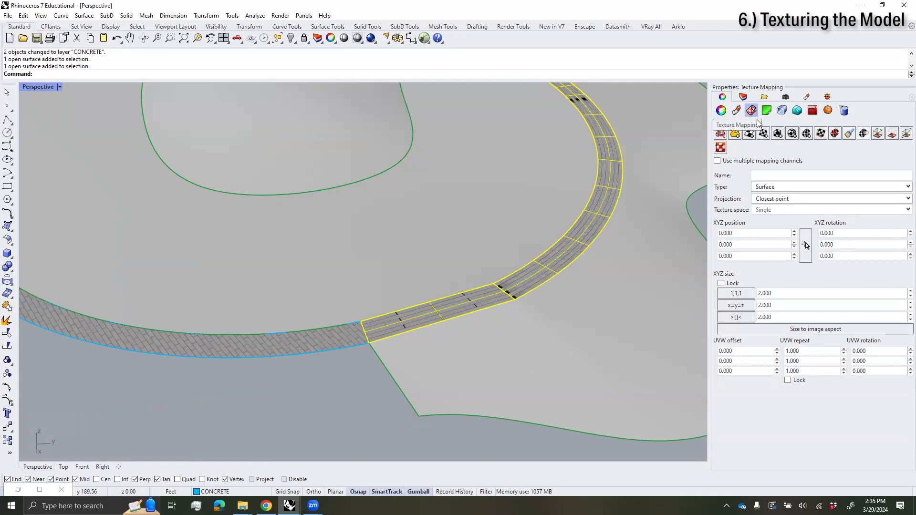
{"action": "left_click", "coordinate": [849, 134]}
{"action": "left_click", "coordinate": [330, 337]}
{"action": "right_click_drag", "start_coordinate": [355, 381], "coordinate": [500, 319]}
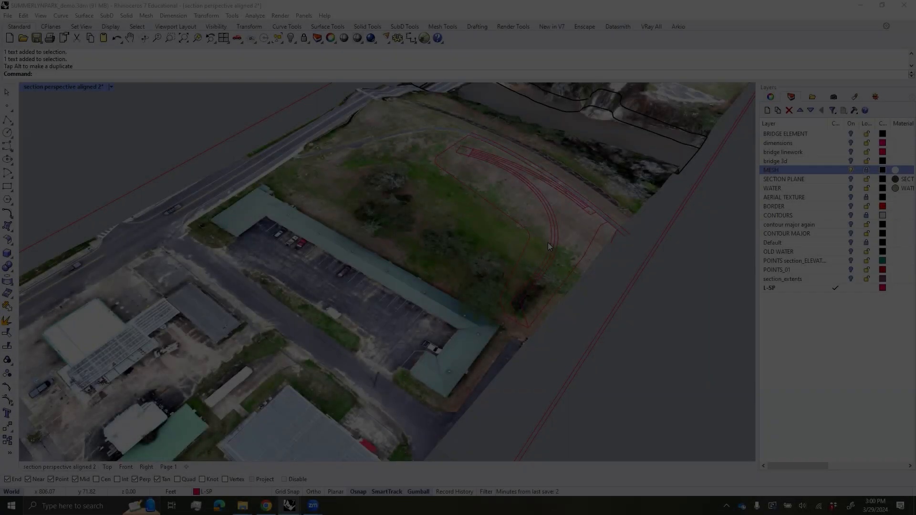
Step: Unlock the MESH layer in the SUMMERLYNPARK_demo site model and select the terrain mesh
{"action": "scroll", "coordinate": [548, 242], "scroll_direction": "up", "scroll_amount": 4}
{"action": "right_click_drag", "start_coordinate": [548, 243], "coordinate": [539, 221]}
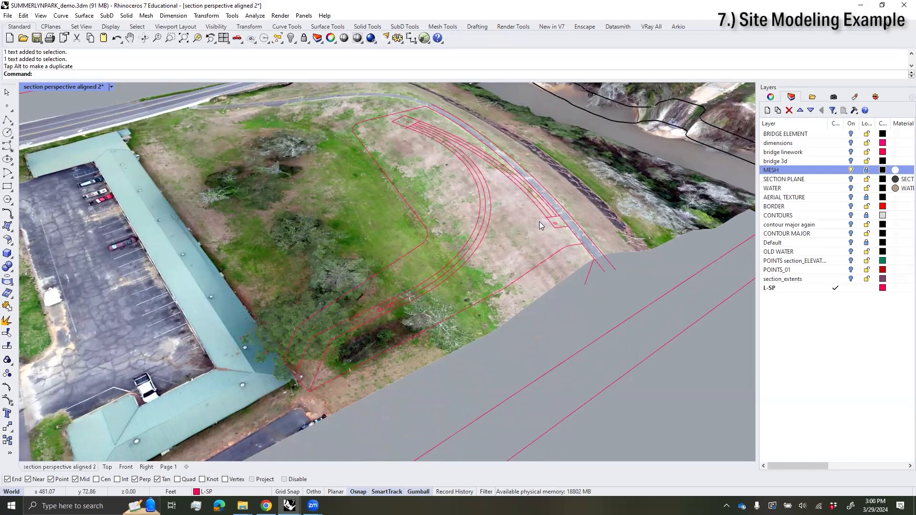
{"action": "mouse_move", "coordinate": [540, 221]}
{"action": "right_mouse_down"}
{"action": "mouse_move", "coordinate": [562, 227]}
{"action": "mouse_move", "coordinate": [534, 211]}
{"action": "right_mouse_up"}
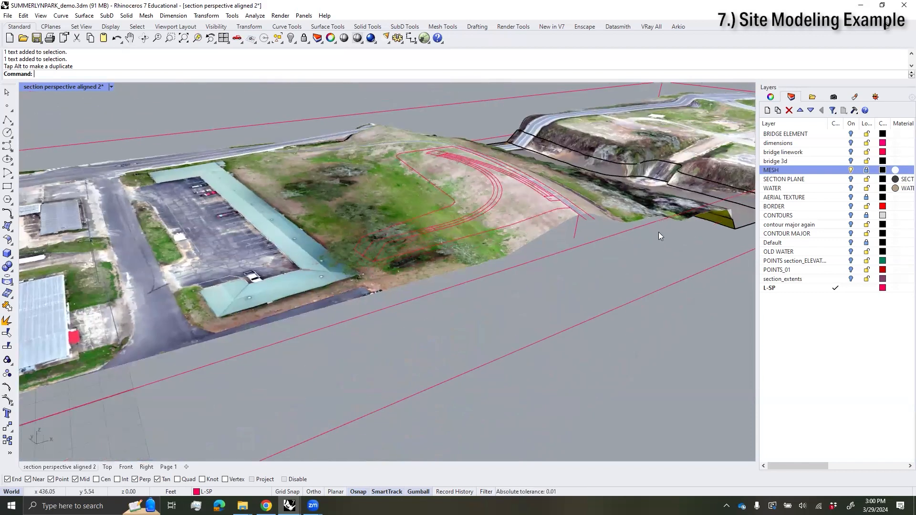
{"action": "left_click", "coordinate": [867, 171]}
{"action": "right_click_drag", "start_coordinate": [511, 257], "coordinate": [518, 330]}
{"action": "left_click", "coordinate": [530, 240]}
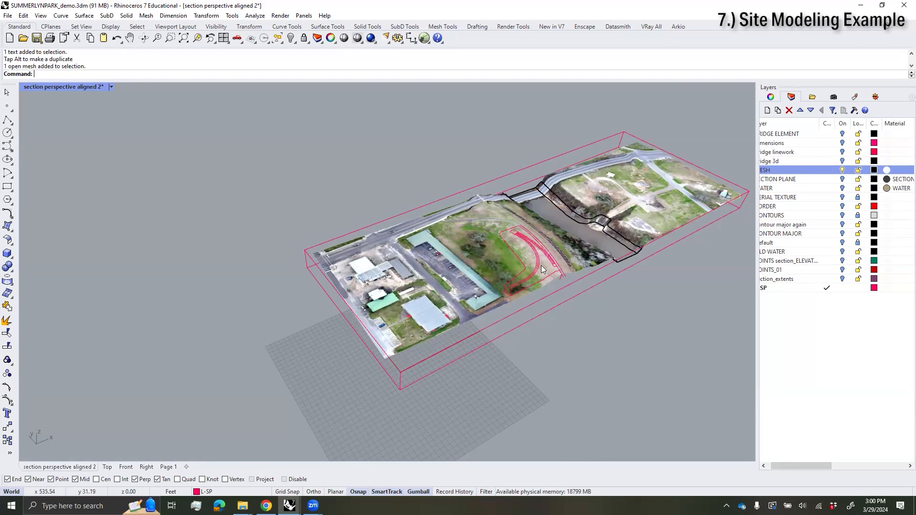
Step: Examine the proposed path linework and its outer boundary curves in relation to the terrain mesh
{"action": "scroll", "coordinate": [542, 266], "scroll_direction": "up", "scroll_amount": 10}
{"action": "right_click_drag", "start_coordinate": [513, 258], "coordinate": [513, 246]}
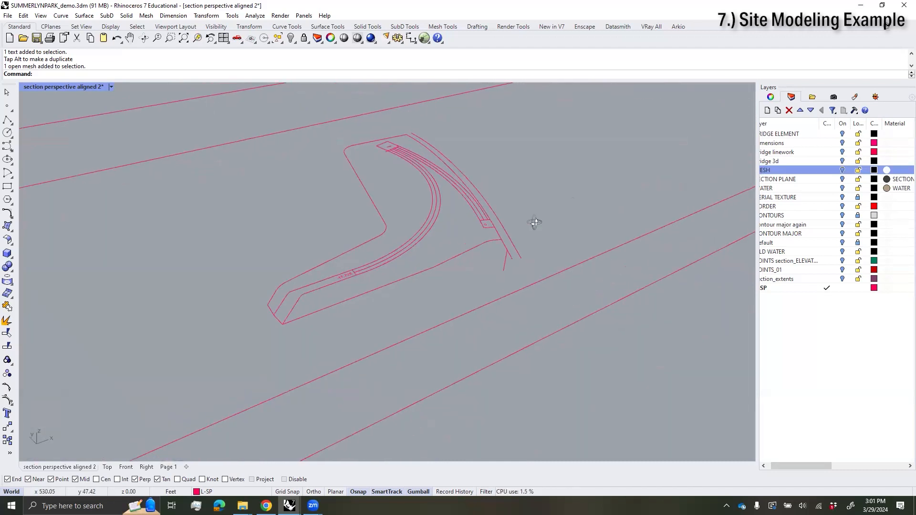
{"action": "right_click_drag", "start_coordinate": [532, 221], "coordinate": [460, 248]}
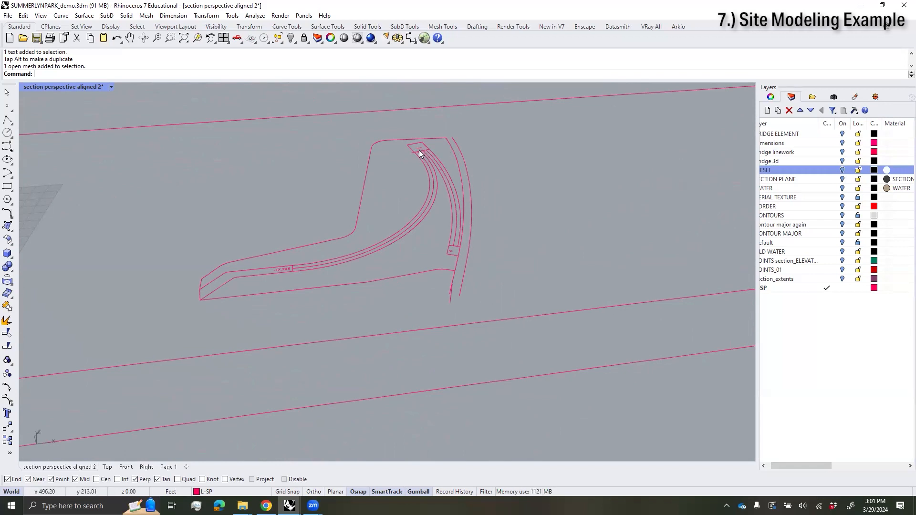
{"action": "scroll", "coordinate": [285, 275], "scroll_direction": "up", "scroll_amount": 6}
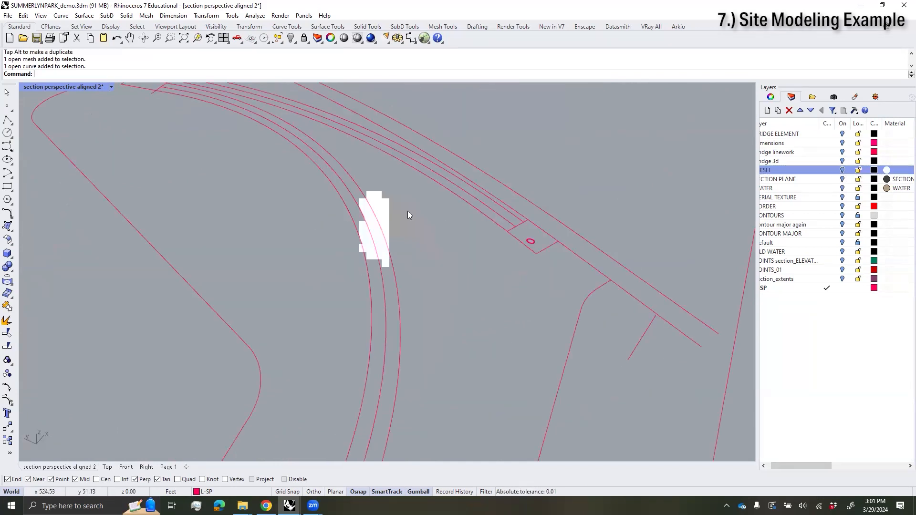
{"action": "scroll", "coordinate": [420, 211], "scroll_direction": "down", "scroll_amount": 5}
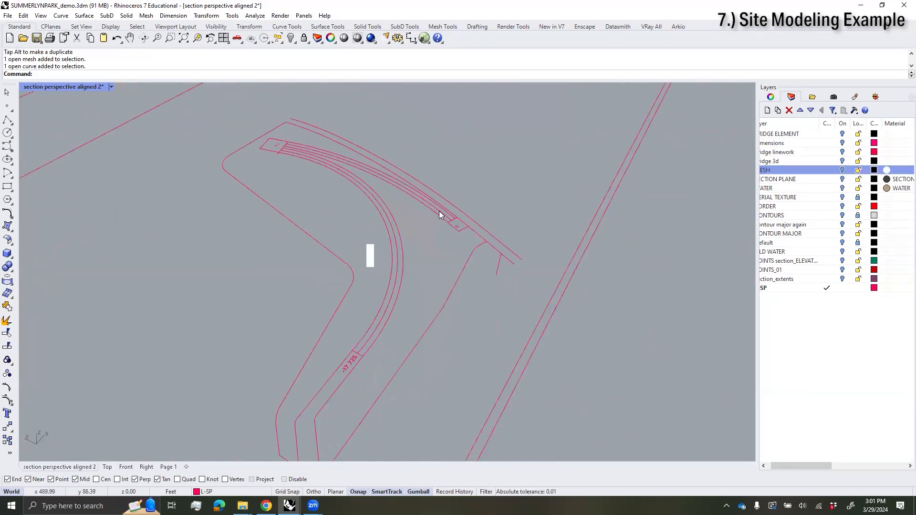
{"action": "left_click", "coordinate": [478, 248]}
{"action": "left_click", "coordinate": [353, 266], "text": "shift"}
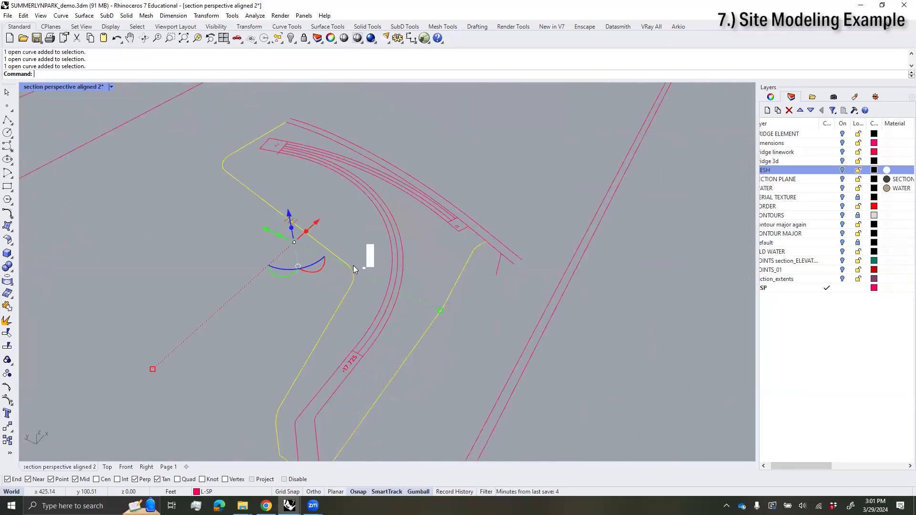
{"action": "scroll", "coordinate": [452, 203], "scroll_direction": "down", "scroll_amount": 3}
{"action": "right_click_drag", "start_coordinate": [449, 264], "coordinate": [506, 205]}
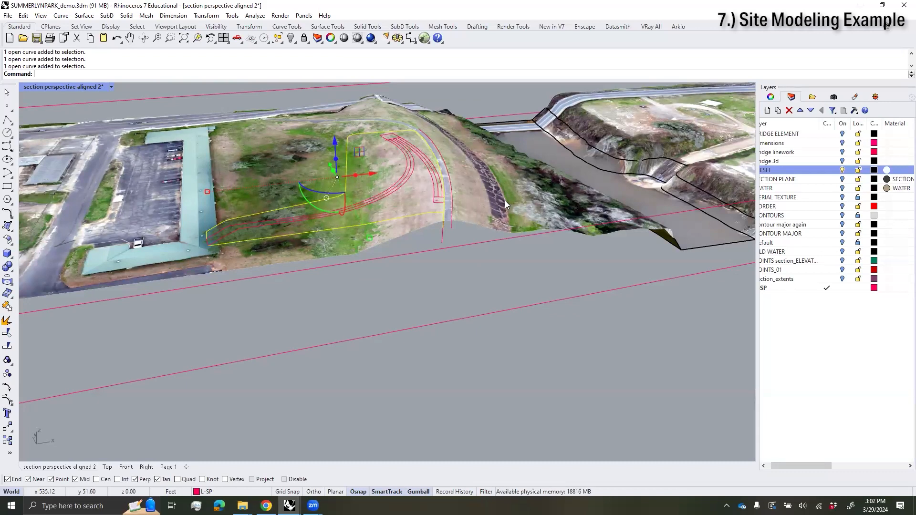
{"action": "right_click_drag", "start_coordinate": [505, 201], "coordinate": [274, 131]}
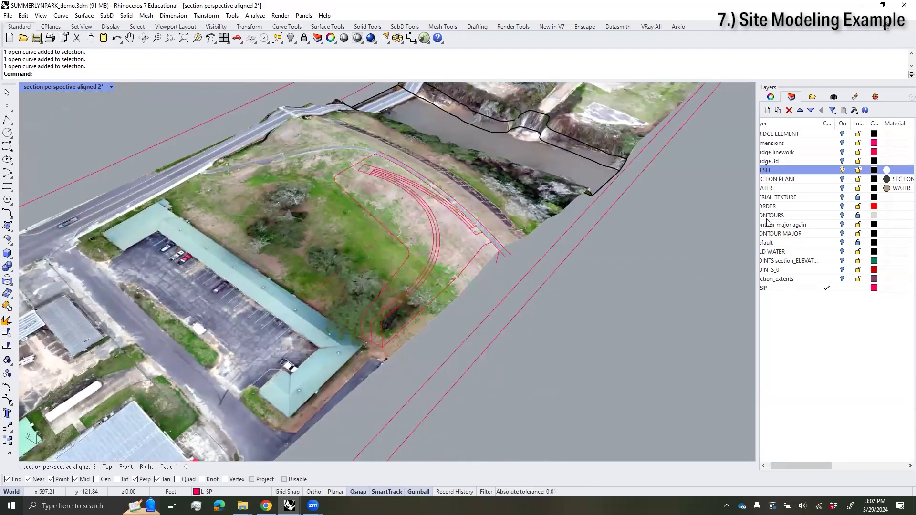
Step: Lock the MESH layer
{"action": "left_click", "coordinate": [859, 170]}
{"action": "right_click_drag", "start_coordinate": [495, 279], "coordinate": [457, 225]}
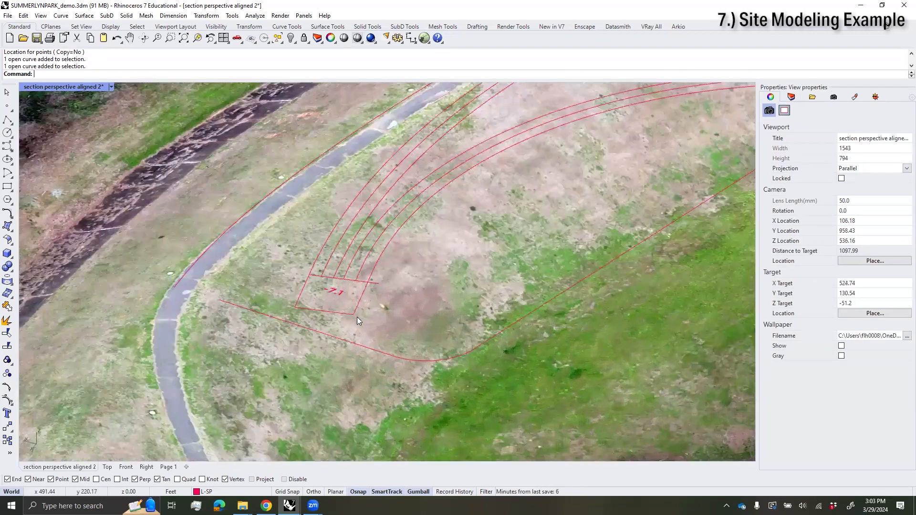
Step: Select the closed landing outline around the 7.1 label at the path's bend and move it vertically by -7.1 feet
{"action": "left_click", "coordinate": [357, 309]}
{"action": "right_click_drag", "start_coordinate": [357, 310], "coordinate": [326, 247]}
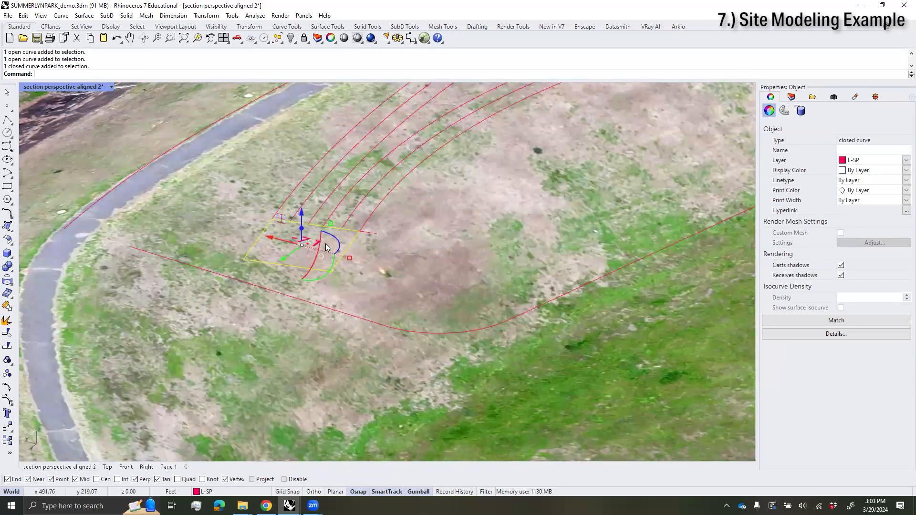
{"action": "scroll", "coordinate": [365, 245], "scroll_direction": "down", "scroll_amount": 8}
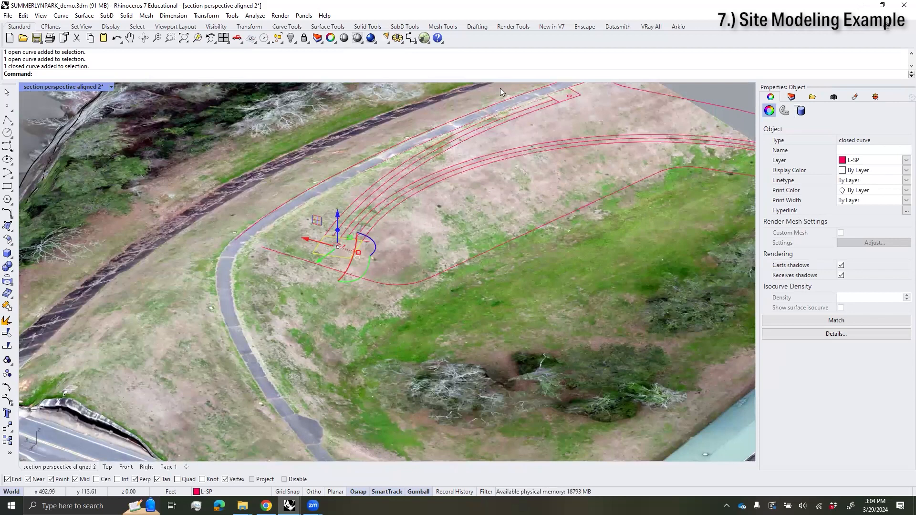
{"action": "scroll", "coordinate": [500, 91], "scroll_direction": "up", "scroll_amount": 2}
{"action": "scroll", "coordinate": [402, 274], "scroll_direction": "down", "scroll_amount": 2}
{"action": "scroll", "coordinate": [340, 301], "scroll_direction": "up", "scroll_amount": 6}
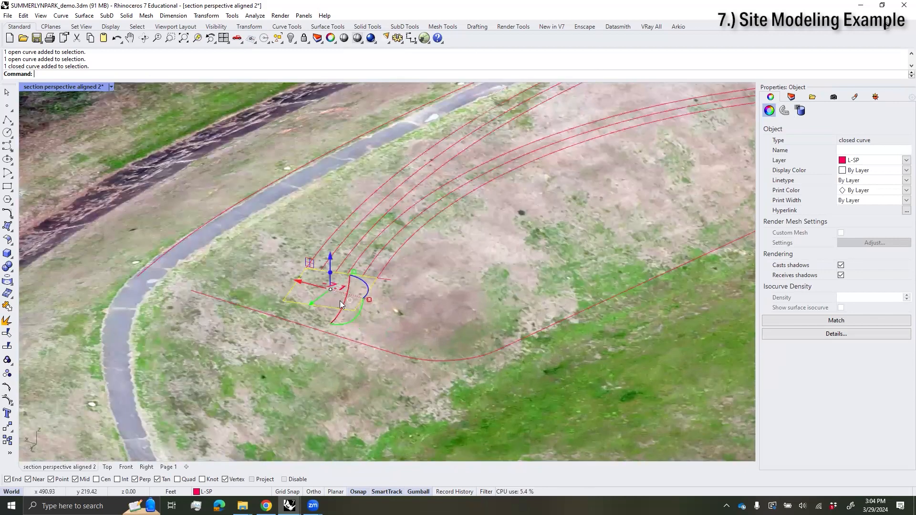
{"action": "scroll", "coordinate": [408, 292], "scroll_direction": "down", "scroll_amount": 2}
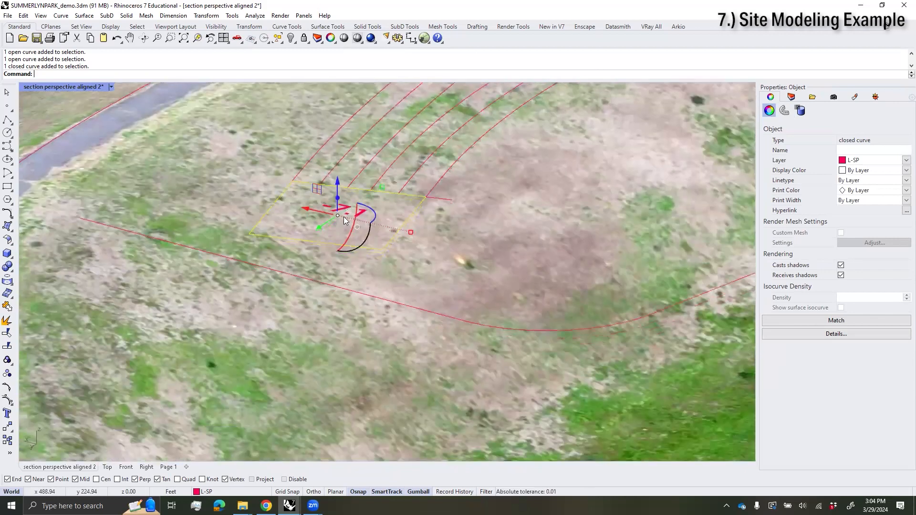
{"action": "left_click", "coordinate": [338, 184]}
{"action": "type", "text": "-"}
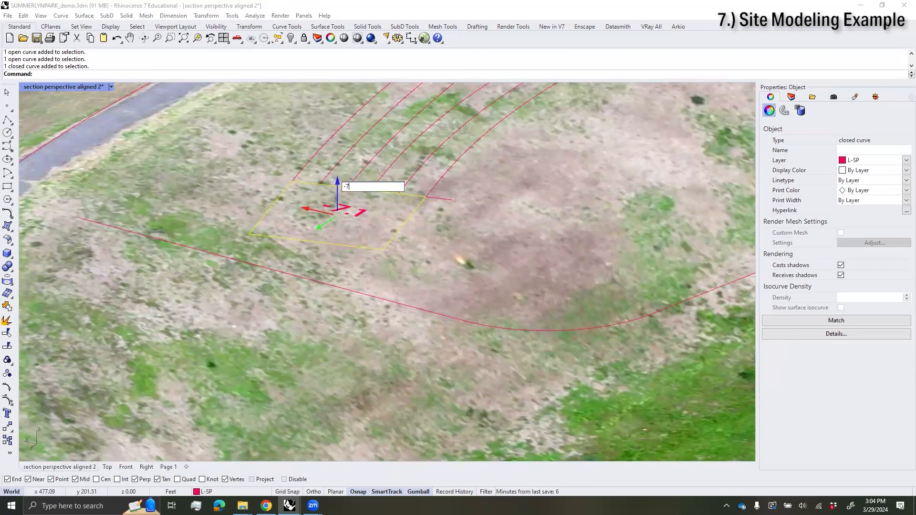
{"action": "type", "text": "7.1"}
{"action": "key", "text": "Return"}
Step: Select the three open curves forming the landing around the -17.725 label and move them vertically by -17.725 feet
{"action": "scroll", "coordinate": [505, 222], "scroll_direction": "down", "scroll_amount": 8}
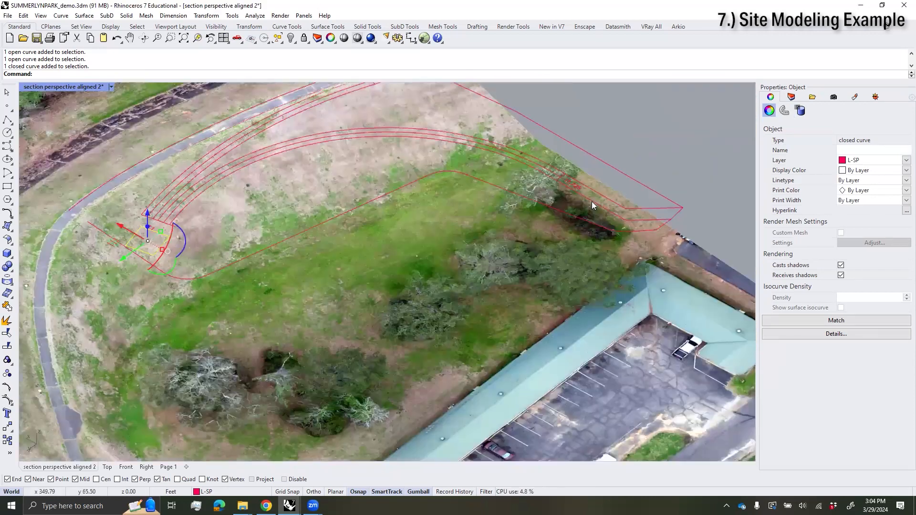
{"action": "scroll", "coordinate": [592, 202], "scroll_direction": "up", "scroll_amount": 2}
{"action": "left_click", "coordinate": [583, 194]}
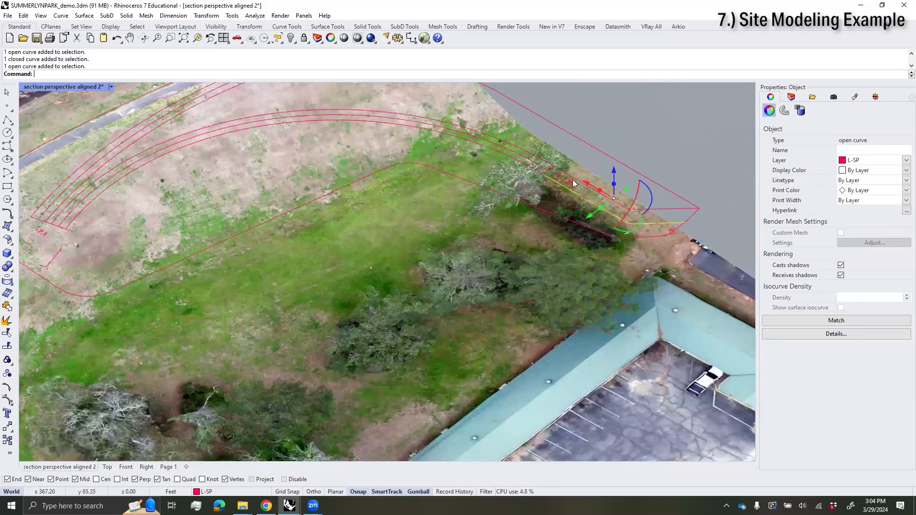
{"action": "scroll", "coordinate": [573, 178], "scroll_direction": "up", "scroll_amount": 4}
{"action": "left_click", "coordinate": [573, 175], "text": "shift"}
{"action": "scroll", "coordinate": [542, 167], "scroll_direction": "up", "scroll_amount": 4}
{"action": "left_click", "coordinate": [541, 166], "text": "shift"}
{"action": "scroll", "coordinate": [541, 166], "scroll_direction": "down", "scroll_amount": 8}
{"action": "right_click_drag", "start_coordinate": [653, 209], "coordinate": [393, 161], "text": "shift"}
{"action": "scroll", "coordinate": [579, 200], "scroll_direction": "up", "scroll_amount": 4}
{"action": "scroll", "coordinate": [422, 117], "scroll_direction": "up", "scroll_amount": 2}
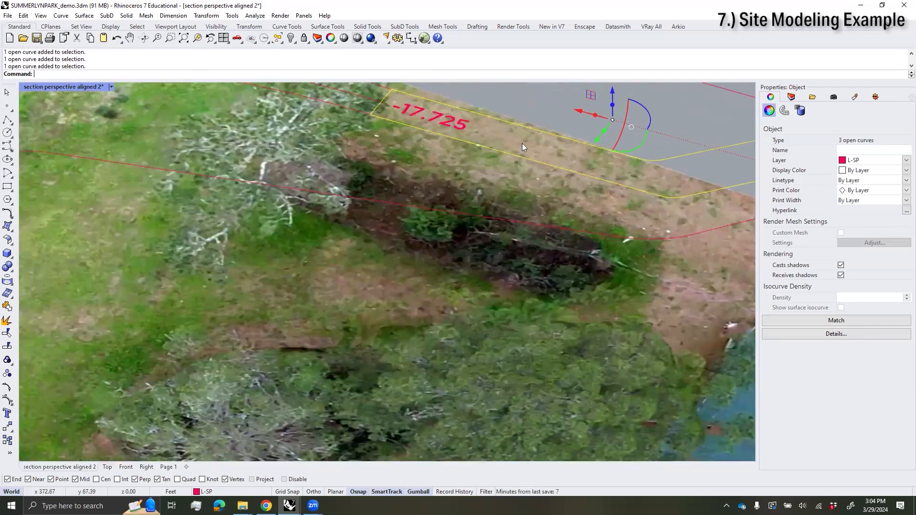
{"action": "left_click", "coordinate": [614, 92]}
{"action": "type", "text": "-"}
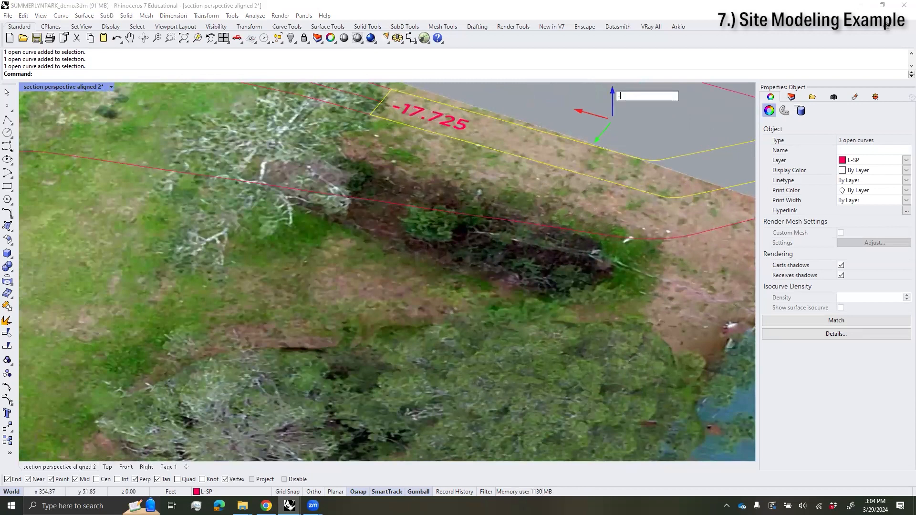
{"action": "type", "text": "17.725"}
{"action": "key", "text": "Return"}
{"action": "scroll", "coordinate": [677, 134], "scroll_direction": "down", "scroll_amount": 10}
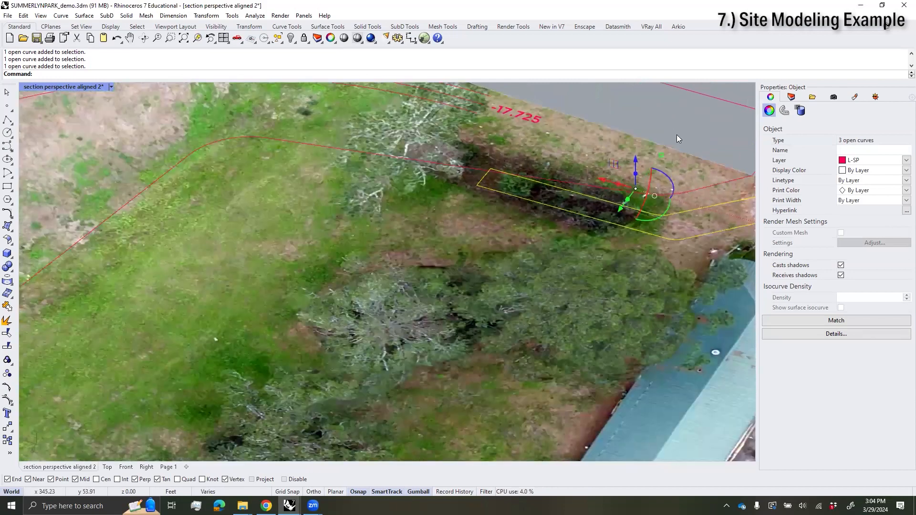
Step: Switch to Grasshopper with the Path with Slope definition open beside the model
{"action": "right_click_drag", "start_coordinate": [558, 200], "coordinate": [386, 162]}
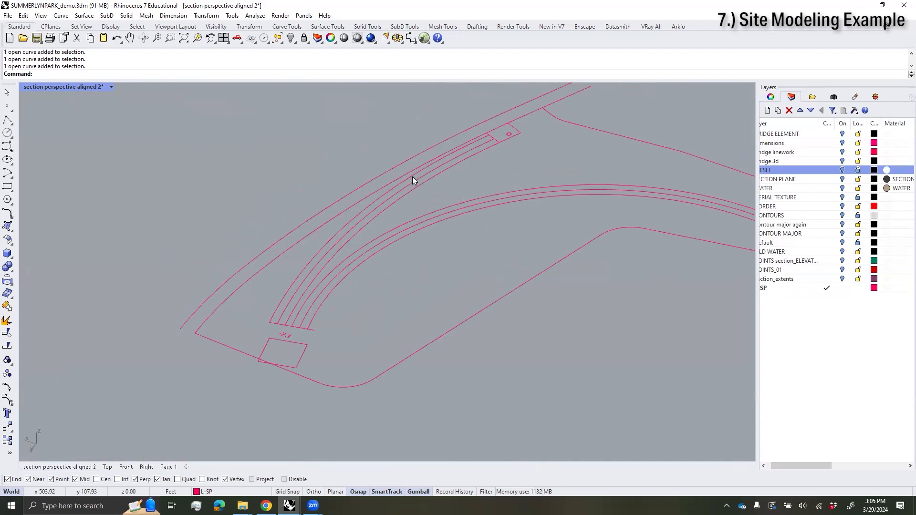
{"action": "left_click", "coordinate": [414, 179]}
{"action": "left_click", "coordinate": [437, 171]}
{"action": "right_click_drag", "start_coordinate": [422, 295], "coordinate": [423, 290]}
{"action": "left_click", "coordinate": [425, 39]}
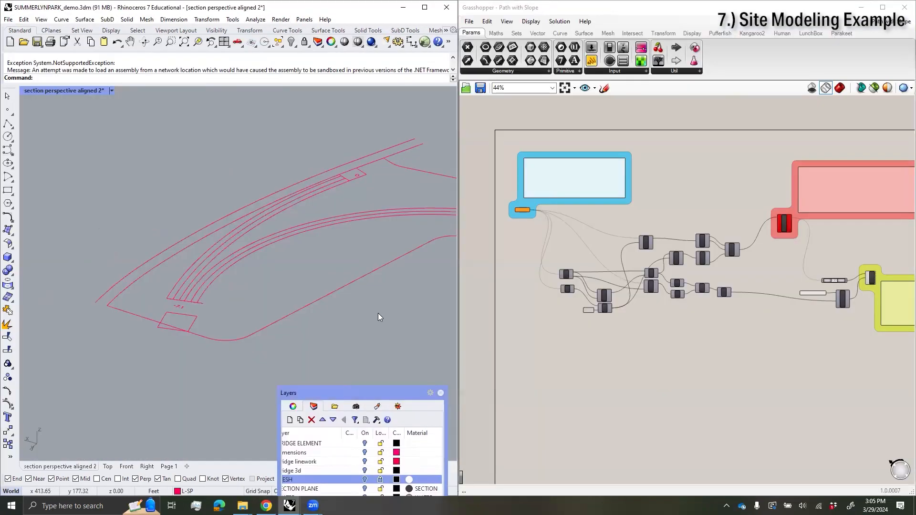
Step: Turn on the upper path centerline's points and set its end point at the bend to the -7.1 landing's elevation
{"action": "right_click_drag", "start_coordinate": [378, 313], "coordinate": [113, 289]}
{"action": "left_click", "coordinate": [112, 286]}
{"action": "right_click_drag", "start_coordinate": [255, 290], "coordinate": [198, 301]}
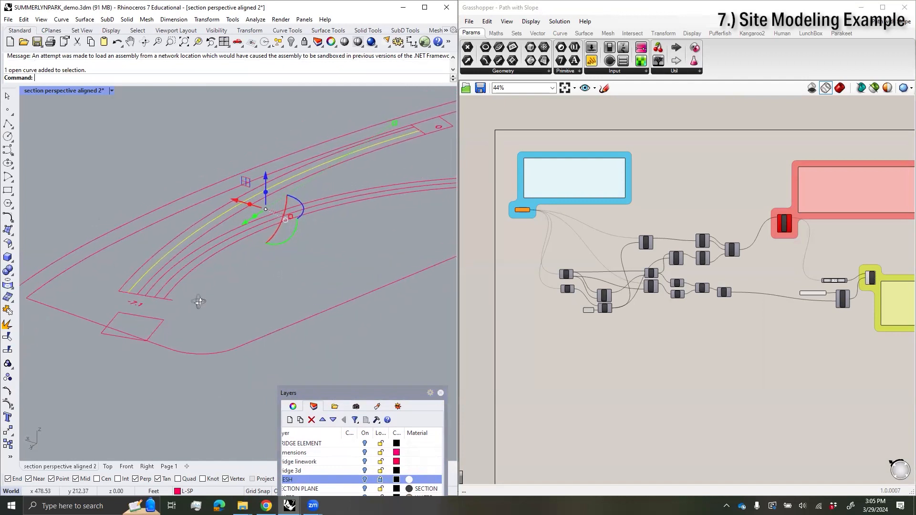
{"action": "type", "text": "pp"}
{"action": "key", "text": "Return"}
{"action": "right_click_drag", "start_coordinate": [240, 279], "coordinate": [257, 267]}
{"action": "left_click", "coordinate": [171, 265]}
{"action": "right_click_drag", "start_coordinate": [193, 300], "coordinate": [163, 292]}
{"action": "right_click_drag", "start_coordinate": [195, 318], "coordinate": [201, 315]}
{"action": "left_click", "coordinate": [191, 283]}
{"action": "left_click", "coordinate": [160, 275]}
{"action": "left_click", "coordinate": [194, 279]}
{"action": "left_click", "coordinate": [134, 255]}
{"action": "type", "text": "SS"}
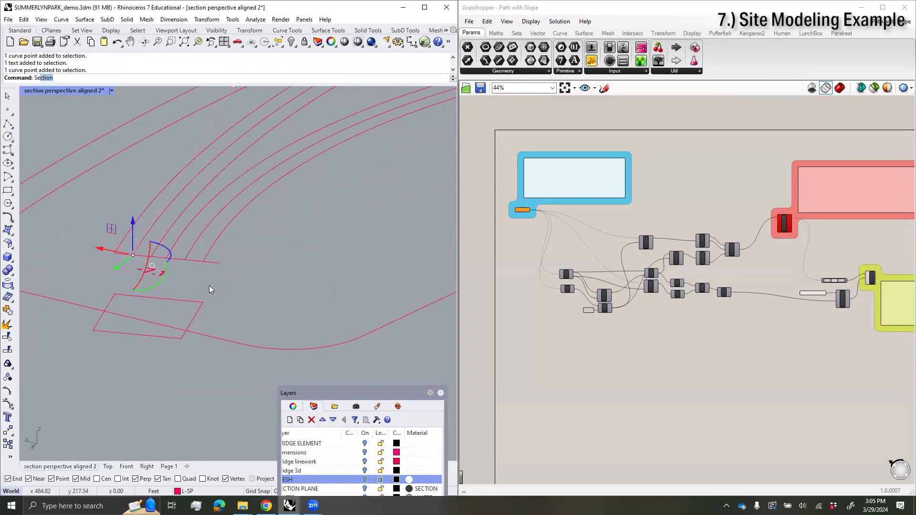
{"action": "key", "text": "Return"}
{"action": "left_click", "coordinate": [134, 213]}
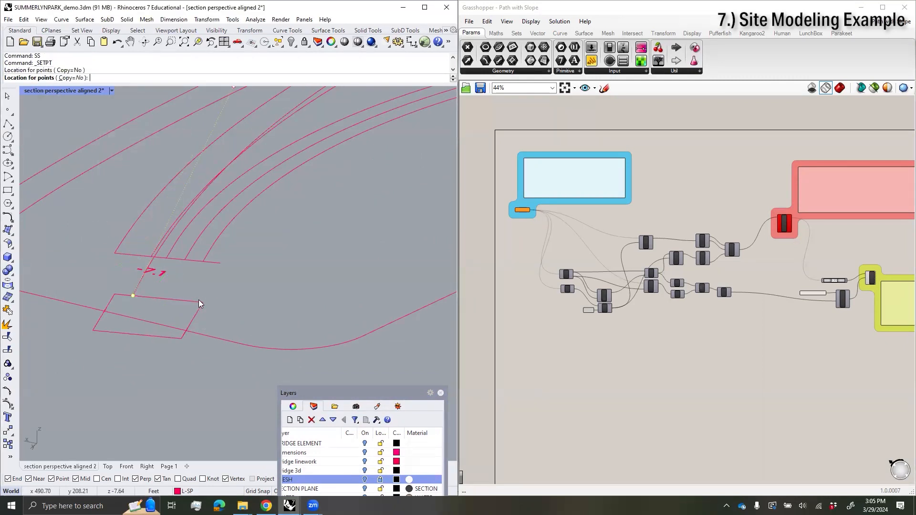
Step: Set the -7.1 text label to the elevation of the lowered landing with SetPt
{"action": "left_click", "coordinate": [161, 275]}
{"action": "scroll", "coordinate": [202, 307], "scroll_direction": "up", "scroll_amount": 4}
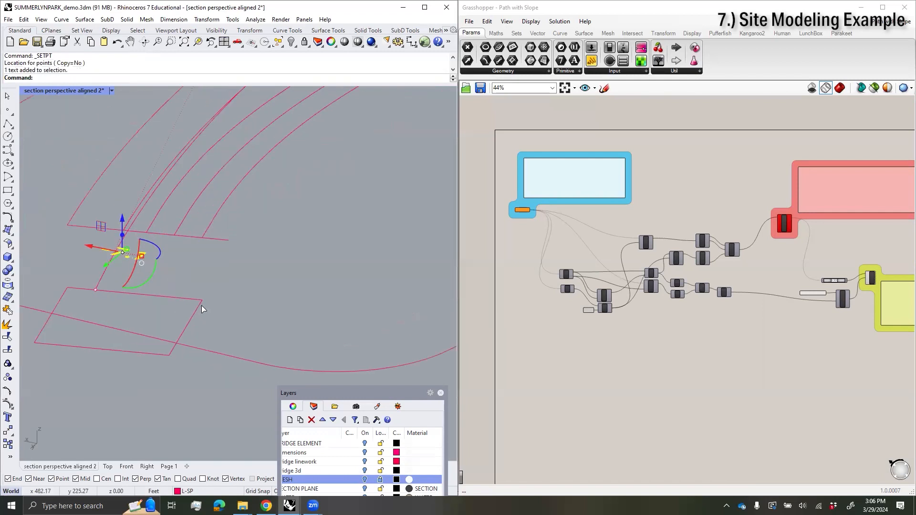
{"action": "type", "text": "SS"}
{"action": "key", "text": "Return"}
{"action": "key", "text": "Return"}
{"action": "left_click", "coordinate": [199, 306]}
Step: Set the lower path centerline's end point at the bend to the -7.1 landing's elevation
{"action": "scroll", "coordinate": [277, 288], "scroll_direction": "down", "scroll_amount": 5}
{"action": "left_click", "coordinate": [276, 288]}
{"action": "left_click", "coordinate": [230, 254]}
{"action": "right_click_drag", "start_coordinate": [301, 260], "coordinate": [188, 269], "text": "shift"}
{"action": "type", "text": "SS"}
{"action": "key", "text": "Return"}
{"action": "key", "text": "Return"}
Step: Set the far end point of the lower path's centerline to the -17.725 landing's elevation
{"action": "scroll", "coordinate": [239, 269], "scroll_direction": "down", "scroll_amount": 9}
{"action": "right_click_drag", "start_coordinate": [308, 314], "coordinate": [315, 335]}
{"action": "scroll", "coordinate": [350, 222], "scroll_direction": "up", "scroll_amount": 4}
{"action": "key", "text": "Escape"}
{"action": "type", "text": "pp"}
{"action": "key", "text": "Return"}
{"action": "left_click", "coordinate": [354, 224]}
{"action": "type", "text": "SS"}
{"action": "key", "text": "Return"}
{"action": "scroll", "coordinate": [354, 238], "scroll_direction": "up", "scroll_amount": 4}
{"action": "left_click", "coordinate": [357, 242]}
{"action": "scroll", "coordinate": [260, 287], "scroll_direction": "down", "scroll_amount": 4}
{"action": "scroll", "coordinate": [210, 302], "scroll_direction": "down", "scroll_amount": 4}
Step: Select the path edge curves on both sides of the two centerlines and hide them
{"action": "scroll", "coordinate": [220, 282], "scroll_direction": "up", "scroll_amount": 5}
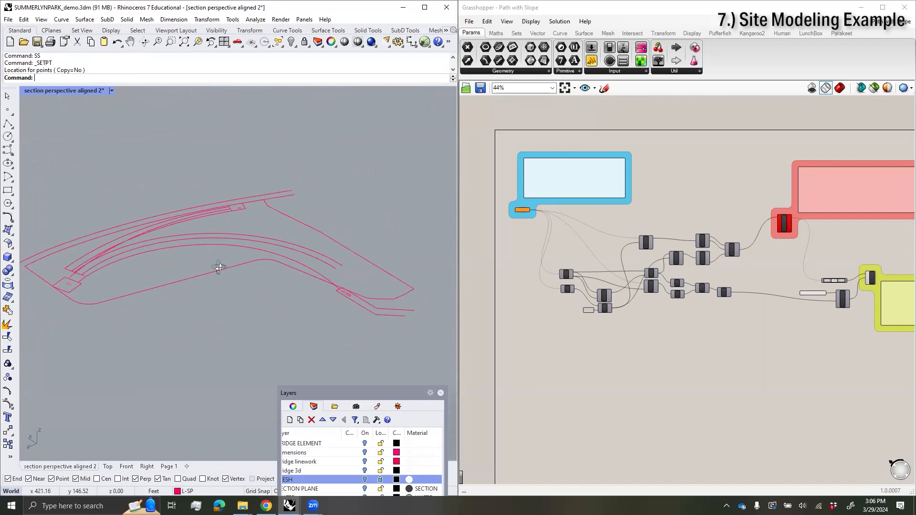
{"action": "left_click", "coordinate": [184, 248]}
{"action": "left_click", "coordinate": [282, 255]}
{"action": "scroll", "coordinate": [221, 204], "scroll_direction": "up", "scroll_amount": 2}
{"action": "left_click", "coordinate": [217, 201]}
{"action": "left_click", "coordinate": [234, 206], "text": "shift"}
{"action": "left_click", "coordinate": [315, 189], "text": "shift"}
{"action": "right_click_drag", "start_coordinate": [261, 264], "coordinate": [283, 249]}
{"action": "left_click", "coordinate": [254, 223], "text": "shift"}
{"action": "type", "text": "Hide"}
{"action": "key", "text": "Return"}
Step: Delete the leftover open curve beside the -7.1 landing at the bend
{"action": "right_click_drag", "start_coordinate": [182, 303], "coordinate": [153, 270]}
{"action": "left_click", "coordinate": [153, 269]}
{"action": "left_click", "coordinate": [155, 267]}
{"action": "key", "text": "Delete"}
{"action": "scroll", "coordinate": [289, 211], "scroll_direction": "down", "scroll_amount": 4}
{"action": "right_click_drag", "start_coordinate": [289, 212], "coordinate": [207, 220]}
{"action": "right_click_drag", "start_coordinate": [213, 269], "coordinate": [276, 252]}
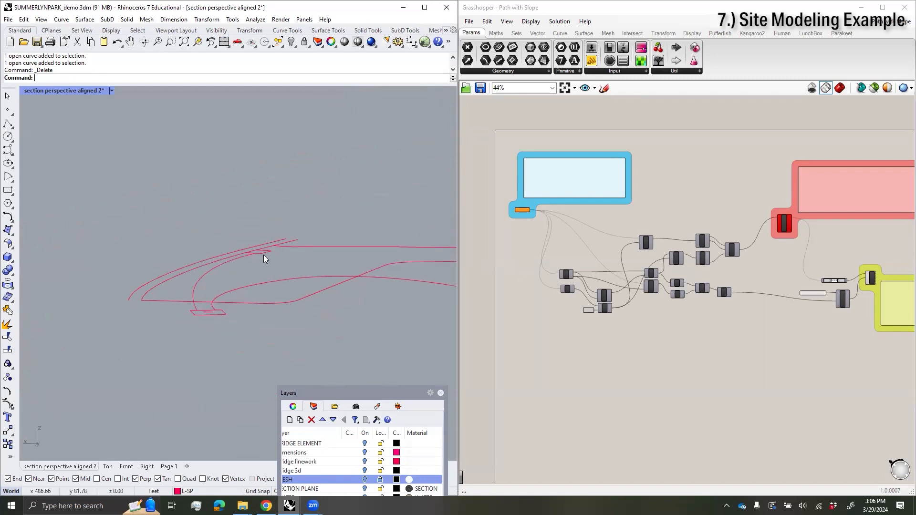
Step: Reference the upper and lower path centerlines in the Crv parameter of the Path with Slope definition
{"action": "right_click_drag", "start_coordinate": [205, 294], "coordinate": [165, 272]}
{"action": "left_click", "coordinate": [176, 285]}
{"action": "left_click", "coordinate": [175, 298]}
{"action": "left_click", "coordinate": [535, 332]}
{"action": "left_click", "coordinate": [338, 333]}
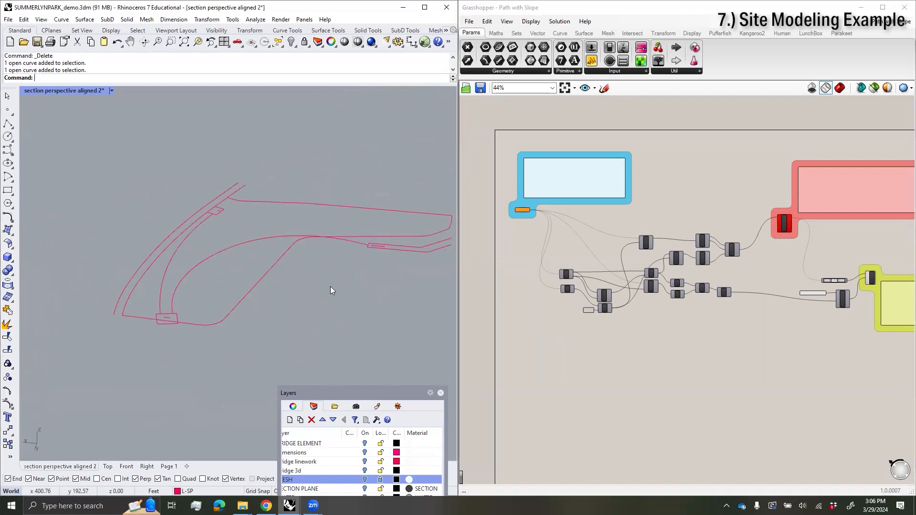
{"action": "scroll", "coordinate": [534, 208], "scroll_direction": "up", "scroll_amount": 5}
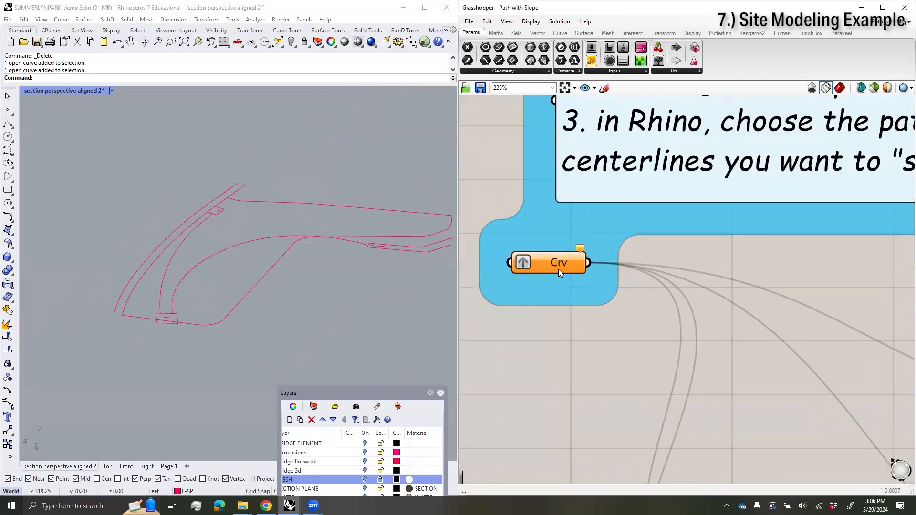
{"action": "right_click", "coordinate": [558, 265]}
{"action": "left_click", "coordinate": [580, 420]}
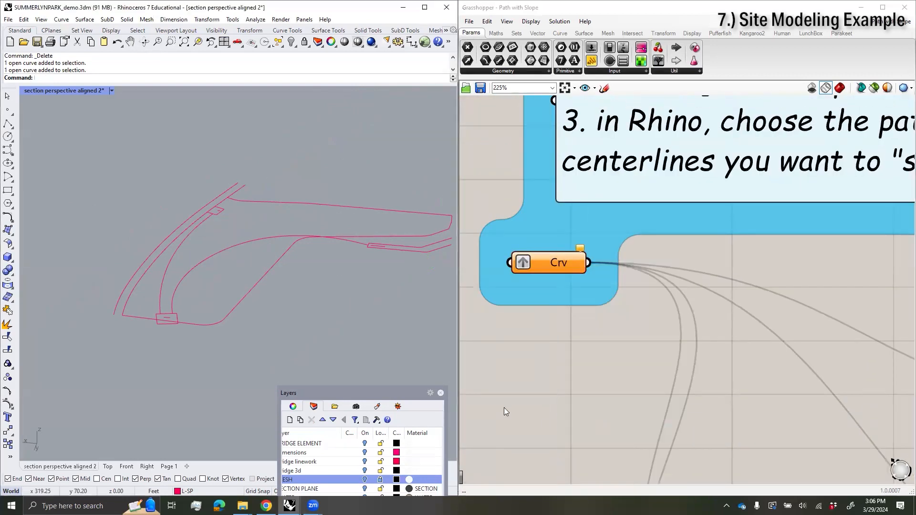
{"action": "left_click", "coordinate": [161, 295]}
{"action": "left_click", "coordinate": [176, 297]}
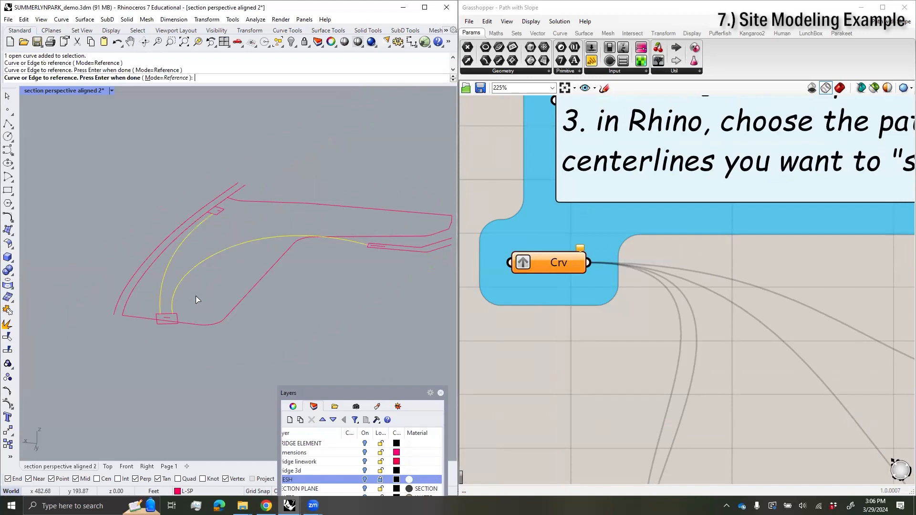
{"action": "key", "text": "Return"}
{"action": "right_click_drag", "start_coordinate": [208, 287], "coordinate": [172, 249]}
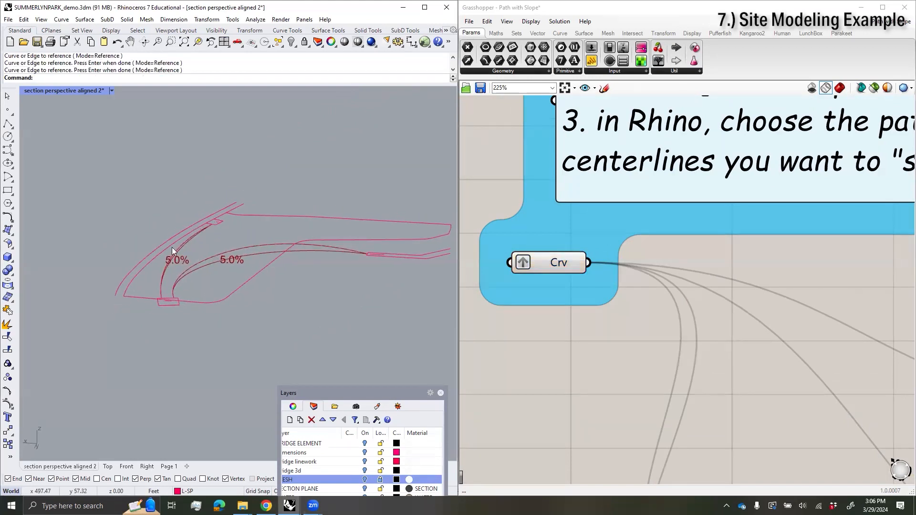
Step: Create a layer named L-SP 3D and make it the current layer
{"action": "right_click_drag", "start_coordinate": [251, 288], "coordinate": [408, 267]}
{"action": "scroll", "coordinate": [242, 324], "scroll_direction": "up", "scroll_amount": 2}
{"action": "left_click_drag", "start_coordinate": [364, 393], "coordinate": [361, 175]}
{"action": "double_click", "coordinate": [300, 388]}
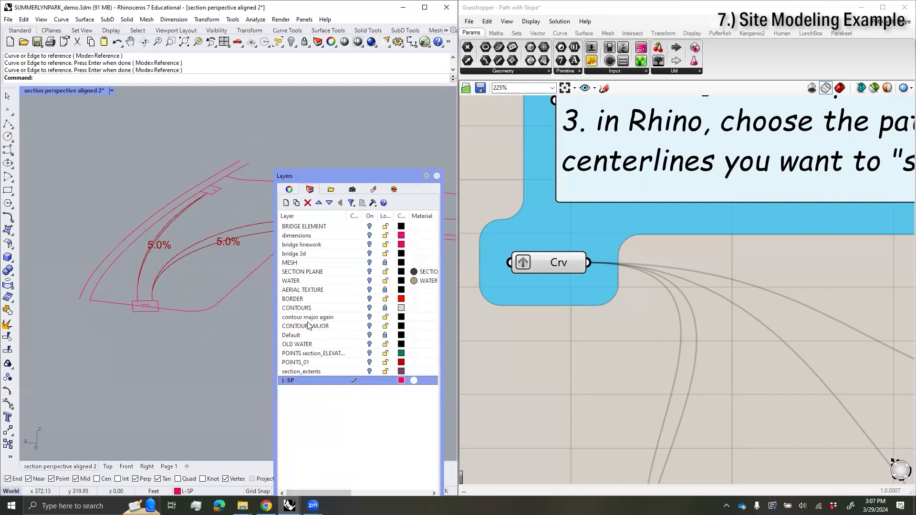
{"action": "type", "text": "L-SP 3D"}
{"action": "left_click", "coordinate": [346, 392]}
Step: Bake the sloped curves from the IntCrv component onto the L-SP 3D layer
{"action": "right_click_drag", "start_coordinate": [705, 303], "coordinate": [641, 300]}
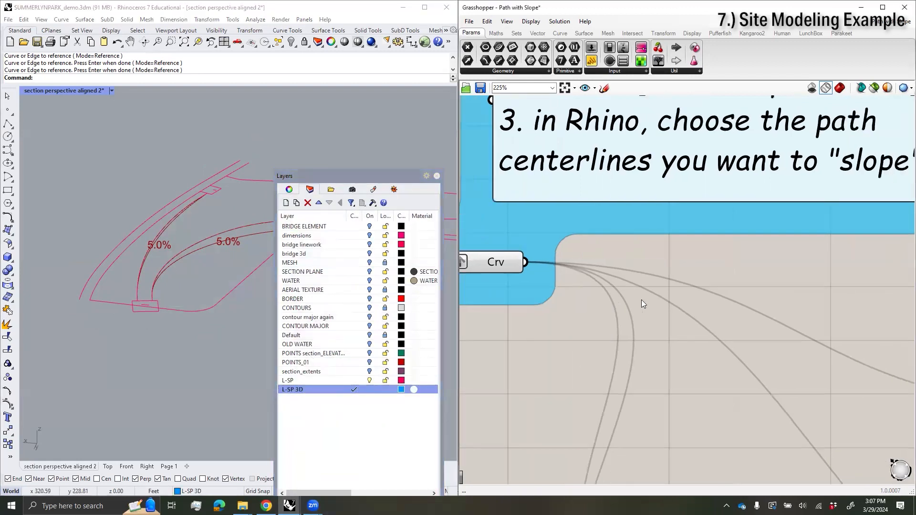
{"action": "scroll", "coordinate": [641, 300], "scroll_direction": "down", "scroll_amount": 5}
{"action": "right_click_drag", "start_coordinate": [702, 310], "coordinate": [553, 309]}
{"action": "right_click_drag", "start_coordinate": [772, 313], "coordinate": [617, 299]}
{"action": "scroll", "coordinate": [721, 295], "scroll_direction": "up", "scroll_amount": 5}
{"action": "right_click_drag", "start_coordinate": [783, 299], "coordinate": [661, 297]}
{"action": "scroll", "coordinate": [748, 314], "scroll_direction": "down", "scroll_amount": 3}
{"action": "right_click_drag", "start_coordinate": [726, 299], "coordinate": [606, 318]}
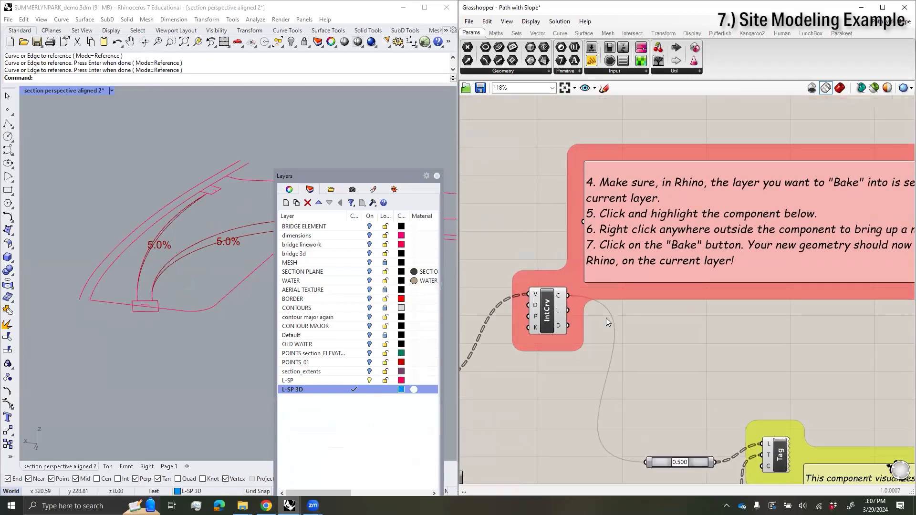
{"action": "left_click", "coordinate": [550, 311]}
{"action": "right_click", "coordinate": [657, 331]}
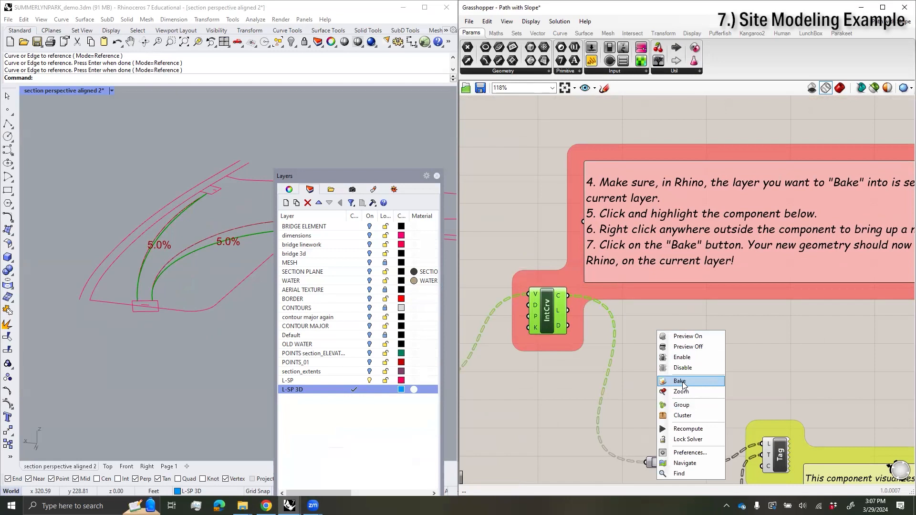
{"action": "left_click", "coordinate": [678, 381]}
{"action": "left_click", "coordinate": [245, 400]}
{"action": "left_click", "coordinate": [628, 378]}
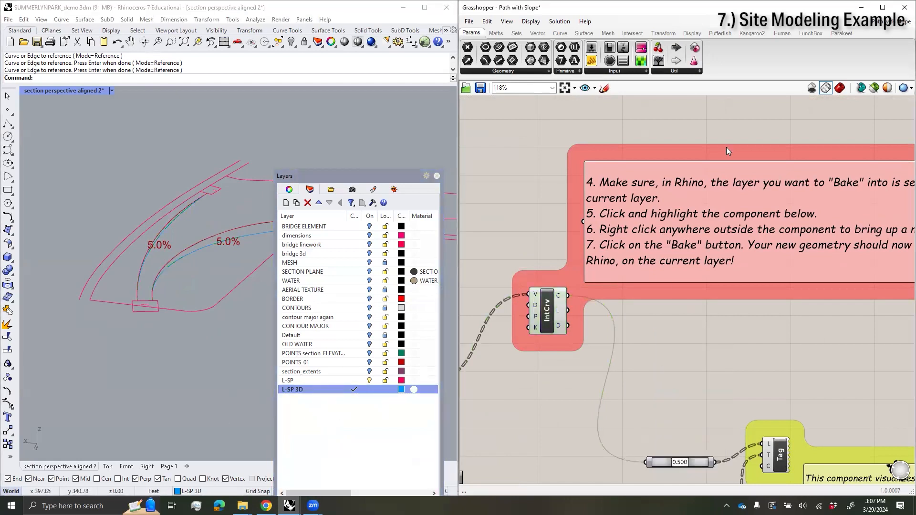
Step: Turn off the Grasshopper geometry preview, then maximize the Rhino window and minimize Grasshopper
{"action": "left_click", "coordinate": [811, 90]}
{"action": "left_click_drag", "start_coordinate": [370, 176], "coordinate": [599, 168]}
{"action": "left_click", "coordinate": [425, 7]}
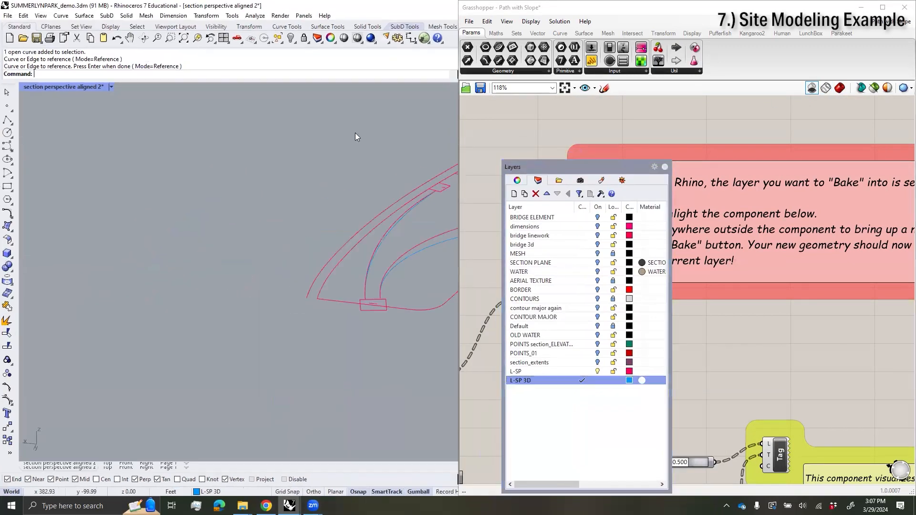
{"action": "left_click", "coordinate": [861, 7]}
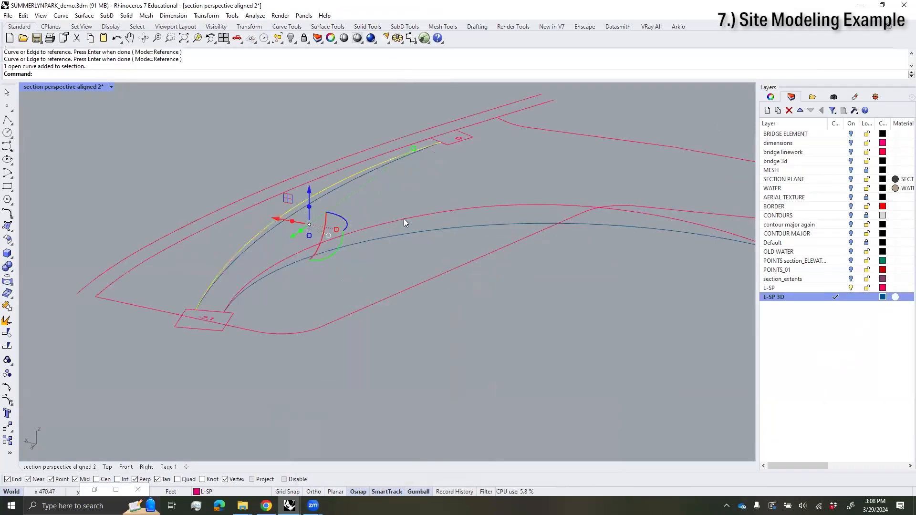
Step: Select the two original L-SP centerlines and hide them, keeping the baked curves
{"action": "left_click", "coordinate": [404, 219], "text": "shift"}
{"action": "right_click_drag", "start_coordinate": [525, 299], "coordinate": [589, 330], "text": "shift"}
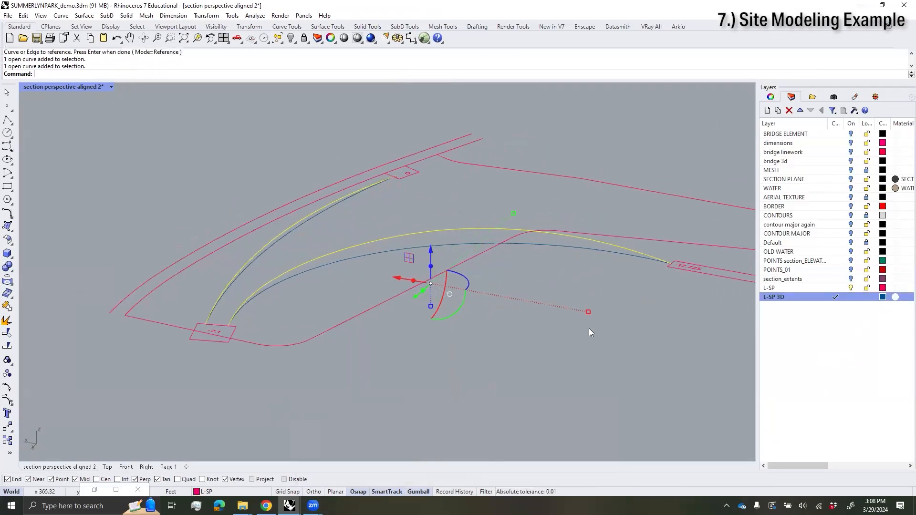
{"action": "type", "text": "Hide"}
{"action": "key", "text": "Return"}
{"action": "scroll", "coordinate": [397, 187], "scroll_direction": "up", "scroll_amount": 6}
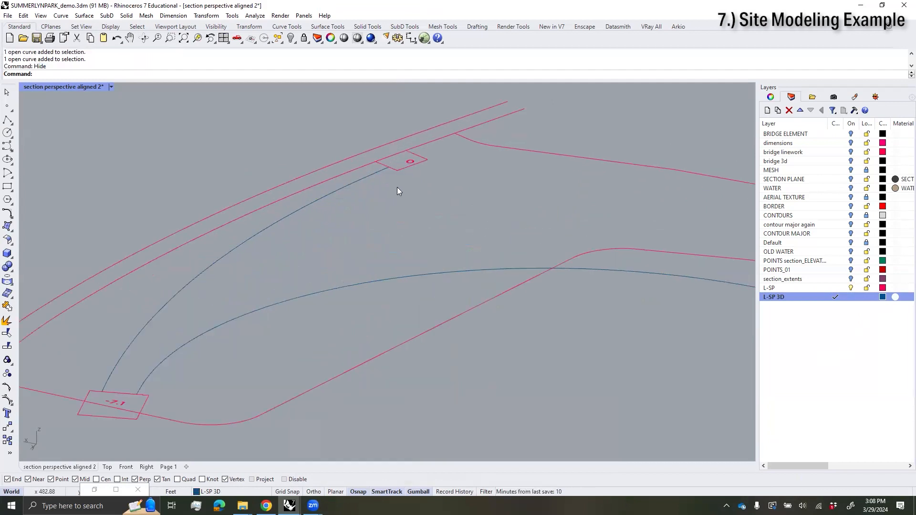
Step: Draw a BothSides line centred on the baked upper centerline's end at the 0 landing, reaching the landing's outer corner
{"action": "scroll", "coordinate": [331, 265], "scroll_direction": "down", "scroll_amount": 4}
{"action": "left_click", "coordinate": [338, 273]}
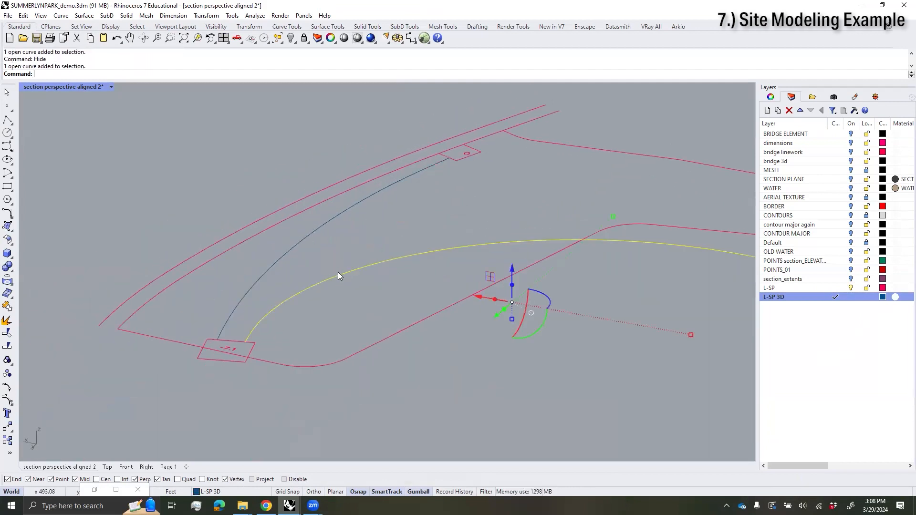
{"action": "left_click", "coordinate": [319, 225]}
{"action": "right_click_drag", "start_coordinate": [422, 217], "coordinate": [474, 284]}
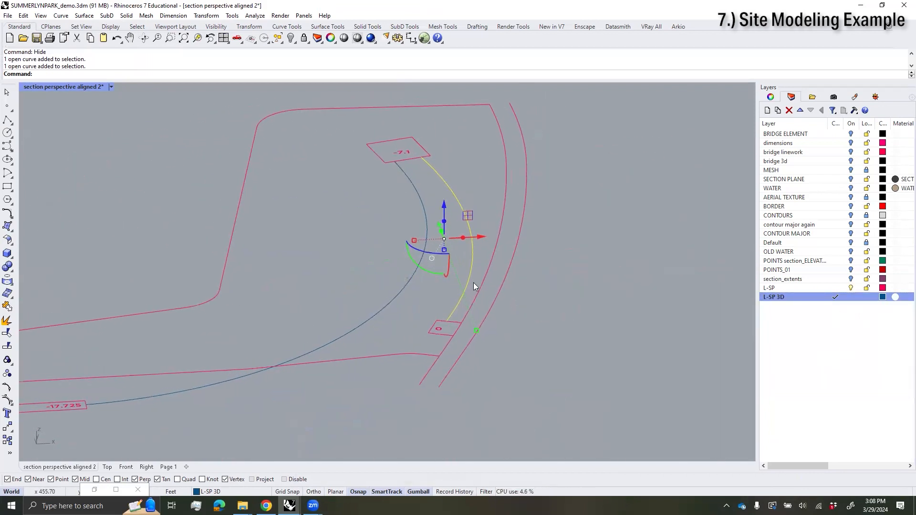
{"action": "scroll", "coordinate": [474, 286], "scroll_direction": "up", "scroll_amount": 3}
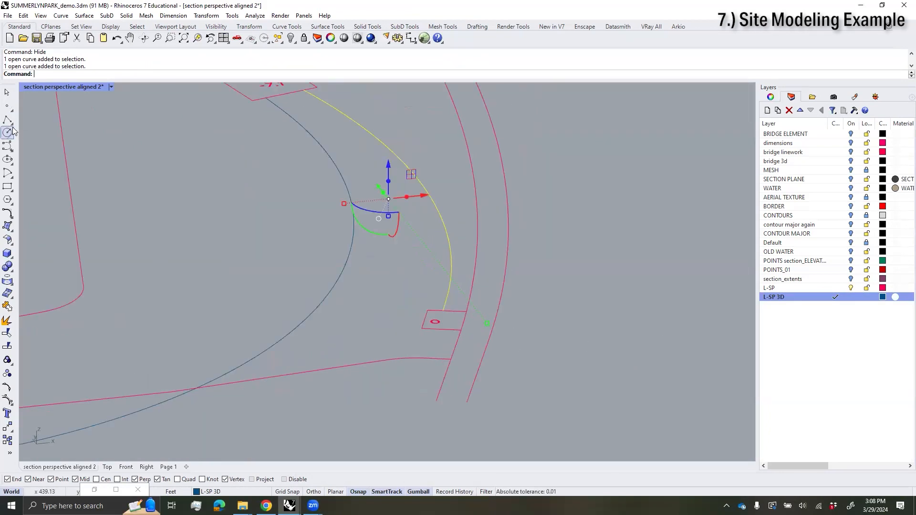
{"action": "left_click", "coordinate": [12, 125]}
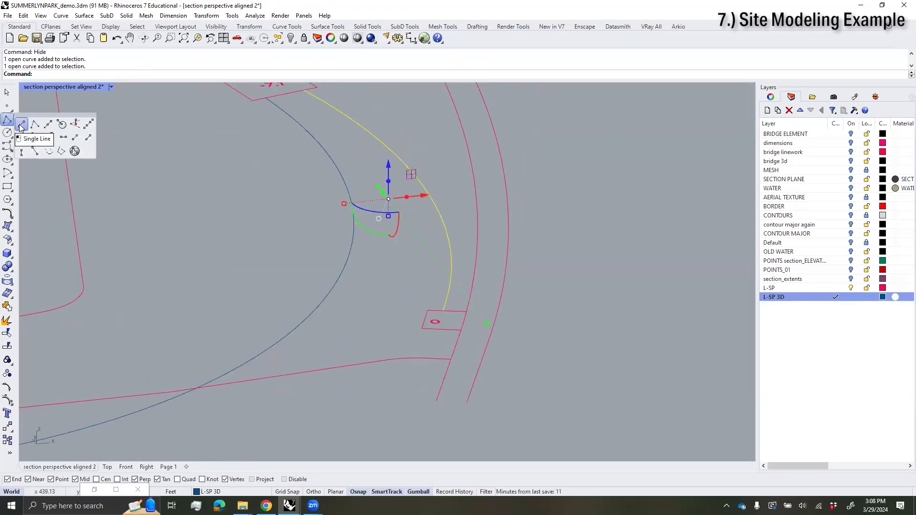
{"action": "left_click", "coordinate": [21, 127]}
{"action": "scroll", "coordinate": [437, 319], "scroll_direction": "up", "scroll_amount": 5}
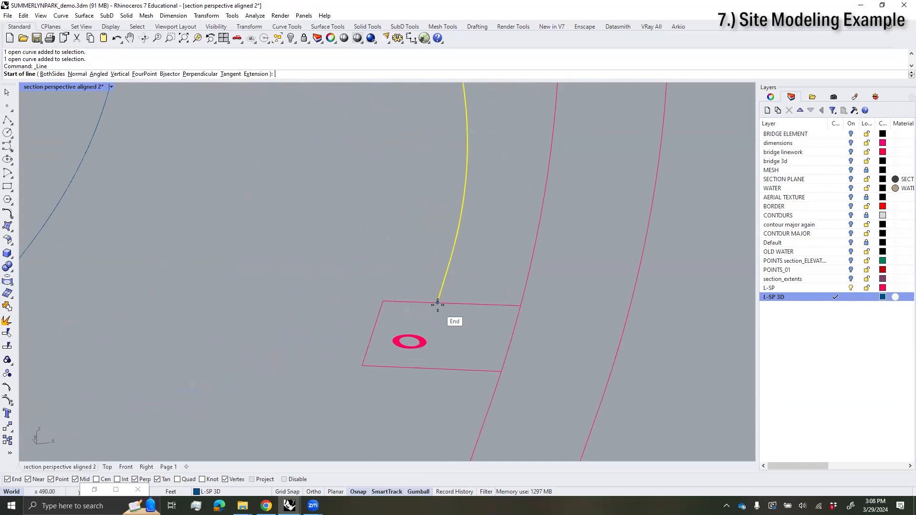
{"action": "left_click", "coordinate": [438, 304]}
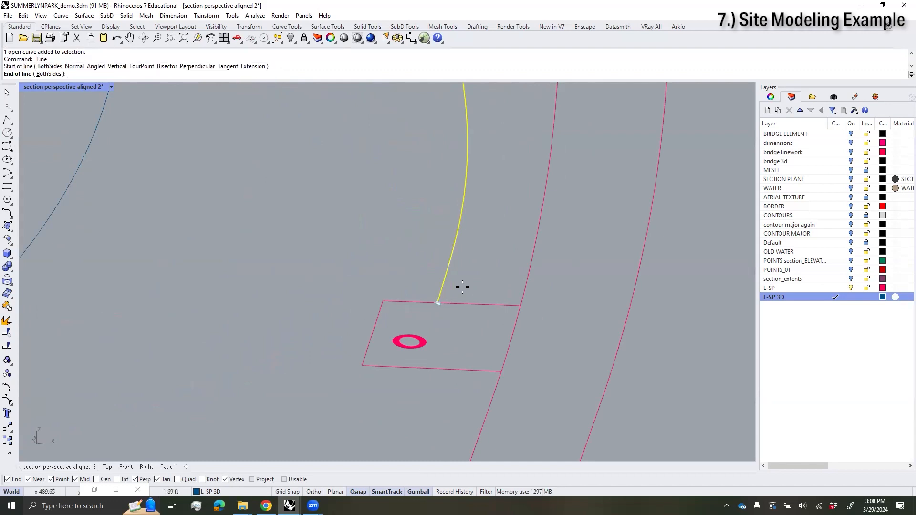
{"action": "left_click", "coordinate": [50, 73]}
{"action": "left_click", "coordinate": [384, 301]}
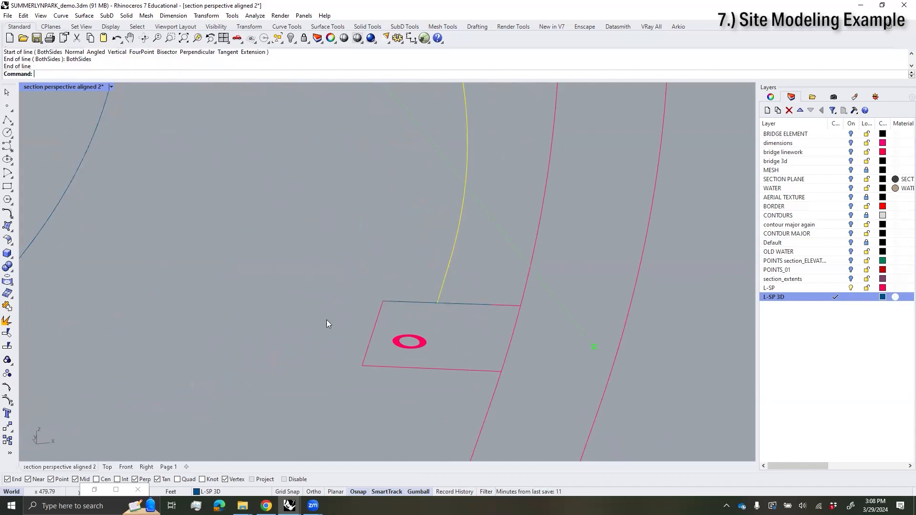
{"action": "left_click", "coordinate": [478, 306]}
{"action": "left_click", "coordinate": [465, 323]}
{"action": "key", "text": "Delete"}
Step: Draw a BothSides line centred on the second baked centerline's end at the -7.1 landing, reaching the landing's outer corner
{"action": "scroll", "coordinate": [434, 326], "scroll_direction": "down", "scroll_amount": 5}
{"action": "right_click_drag", "start_coordinate": [480, 276], "coordinate": [381, 280]}
{"action": "scroll", "coordinate": [321, 260], "scroll_direction": "up", "scroll_amount": 5}
{"action": "scroll", "coordinate": [279, 264], "scroll_direction": "up", "scroll_amount": 4}
{"action": "right_click", "coordinate": [279, 264]}
{"action": "key", "text": "Escape"}
{"action": "middle_click", "coordinate": [125, 176]}
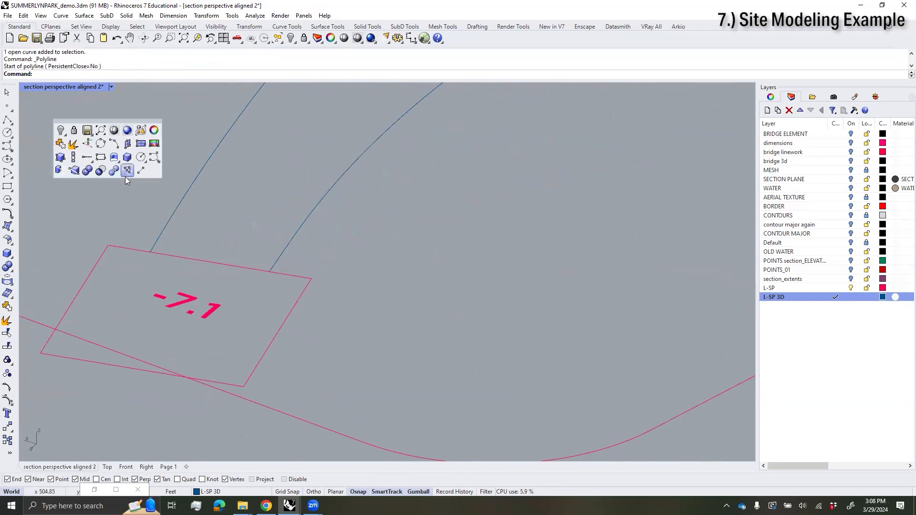
{"action": "left_click", "coordinate": [141, 173]}
{"action": "left_click", "coordinate": [269, 272]}
{"action": "type", "text": "3"}
{"action": "key", "text": "Return"}
{"action": "left_click", "coordinate": [50, 74]}
{"action": "type", "text": "3"}
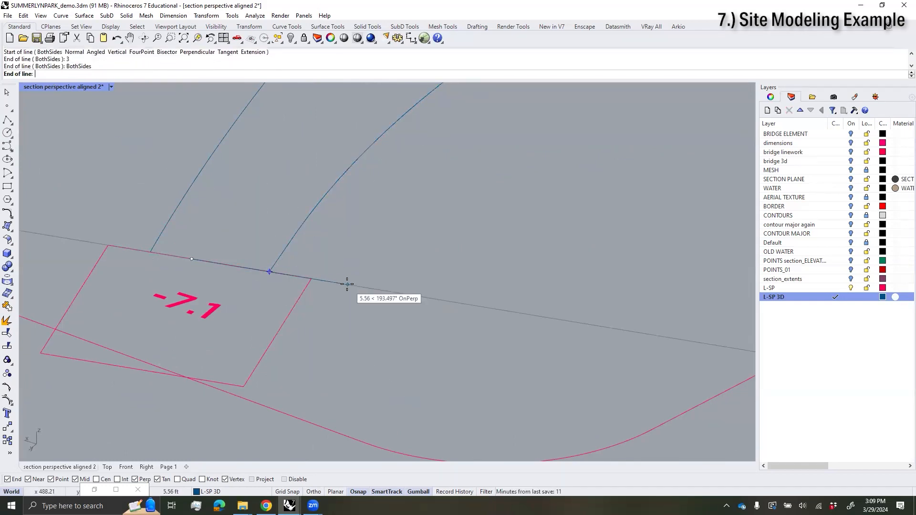
{"action": "left_click", "coordinate": [347, 285]}
{"action": "left_click", "coordinate": [311, 279]}
{"action": "left_click", "coordinate": [336, 312]}
Step: Sweep the end cross lines along the centerline between the 0 and -7.1 landings with the Roadlike frame style
{"action": "scroll", "coordinate": [375, 274], "scroll_direction": "down", "scroll_amount": 8}
{"action": "scroll", "coordinate": [453, 268], "scroll_direction": "down", "scroll_amount": 5}
{"action": "key", "text": "Escape"}
{"action": "scroll", "coordinate": [410, 143], "scroll_direction": "up", "scroll_amount": 2}
{"action": "key", "text": "Return"}
{"action": "left_click", "coordinate": [409, 146]}
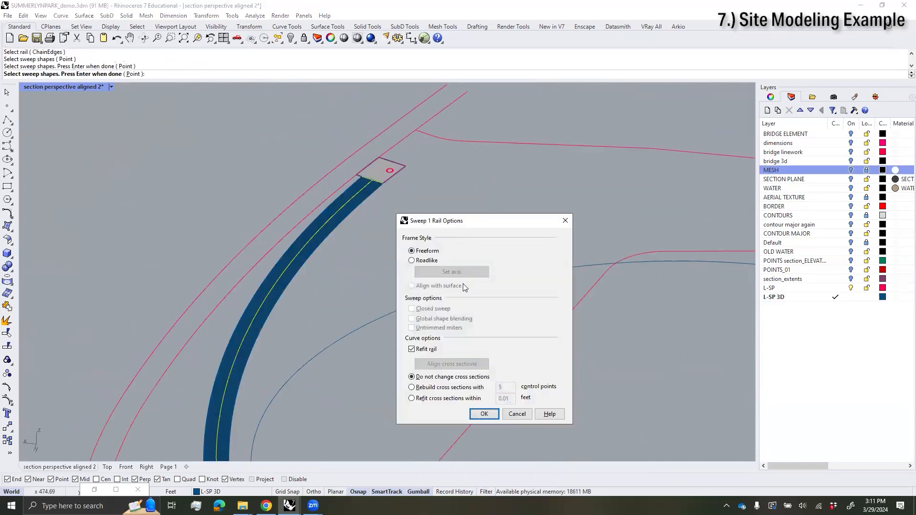
{"action": "left_click", "coordinate": [425, 260]}
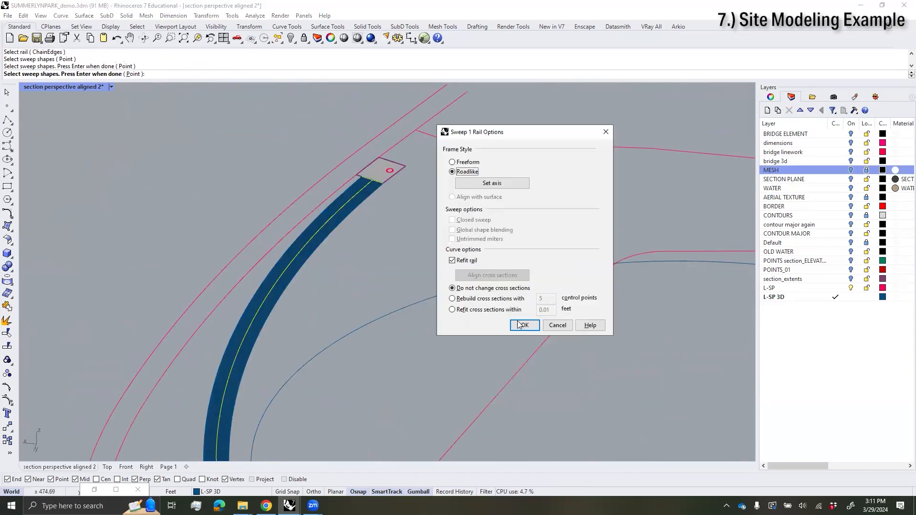
{"action": "left_click", "coordinate": [522, 325]}
Step: Sweep the end cross lines along the longer centerline from the -7.1 landing to the -17.725 landing, using the Roadlike frame style
{"action": "scroll", "coordinate": [362, 325], "scroll_direction": "up", "scroll_amount": 6}
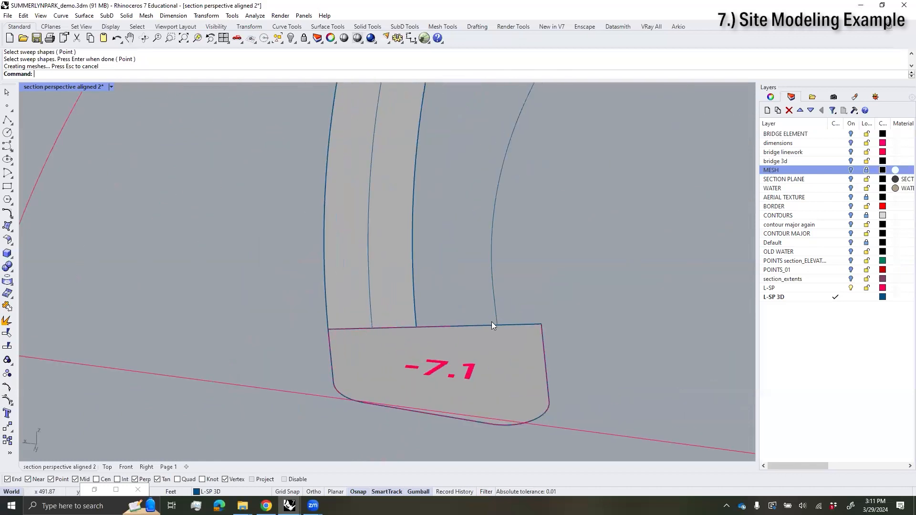
{"action": "scroll", "coordinate": [492, 322], "scroll_direction": "down", "scroll_amount": 6}
{"action": "key", "text": "Return"}
{"action": "left_click", "coordinate": [464, 327]}
{"action": "left_click", "coordinate": [467, 345]}
{"action": "left_click", "coordinate": [499, 369]}
{"action": "key", "text": "Return"}
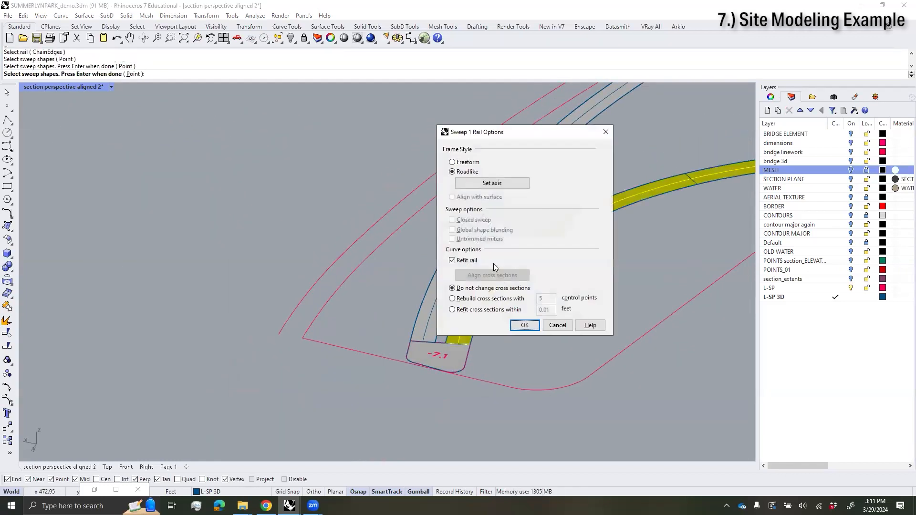
{"action": "left_click", "coordinate": [525, 326]}
Step: Flip the direction of the longer swept path surface
{"action": "scroll", "coordinate": [514, 339], "scroll_direction": "up", "scroll_amount": 4}
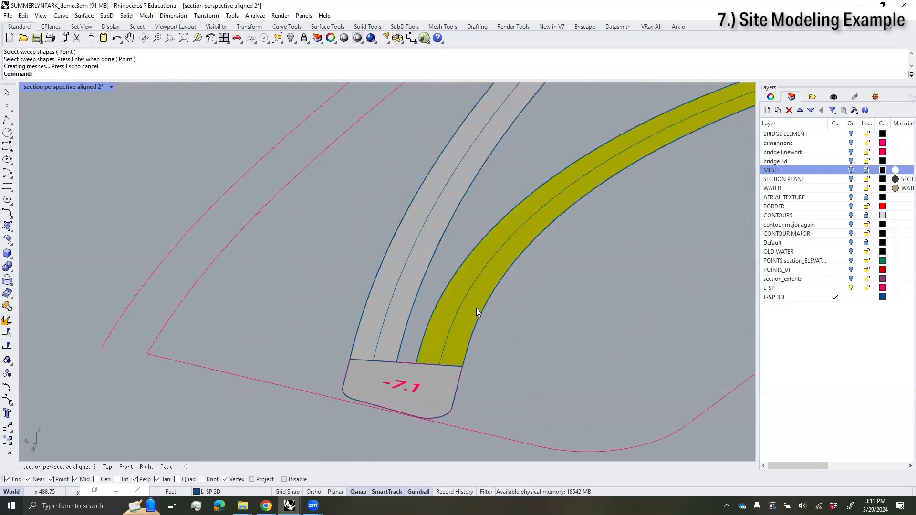
{"action": "type", "text": "Flip"}
{"action": "key", "text": "Return"}
{"action": "key", "text": "Escape"}
Step: Draw a polyline on the L-SP layer closing the open far end of the path outline beyond the -17.725 landing
{"action": "scroll", "coordinate": [486, 305], "scroll_direction": "down", "scroll_amount": 8}
{"action": "right_click_drag", "start_coordinate": [486, 304], "coordinate": [543, 381]}
{"action": "scroll", "coordinate": [544, 381], "scroll_direction": "up", "scroll_amount": 4}
{"action": "right_click_drag", "start_coordinate": [520, 444], "coordinate": [464, 365], "text": "shift"}
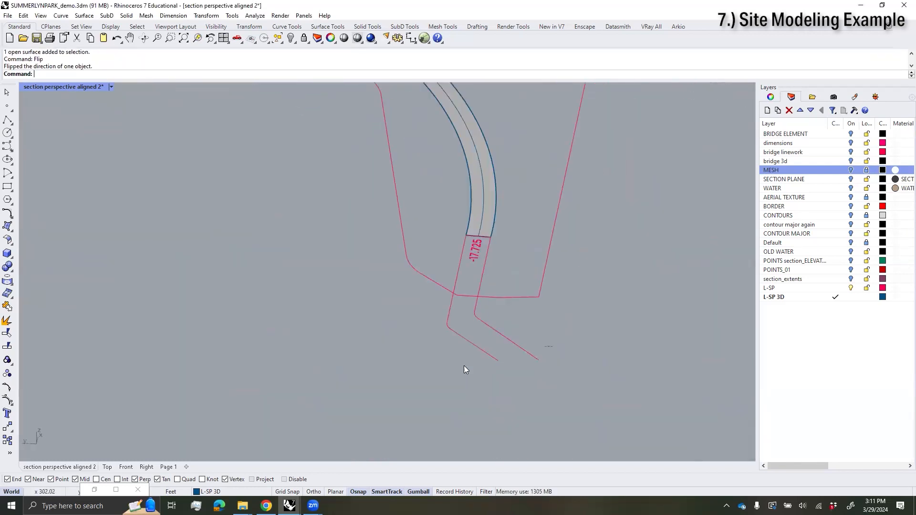
{"action": "left_click", "coordinate": [491, 357]}
{"action": "key", "text": "Escape"}
{"action": "left_click", "coordinate": [7, 119]}
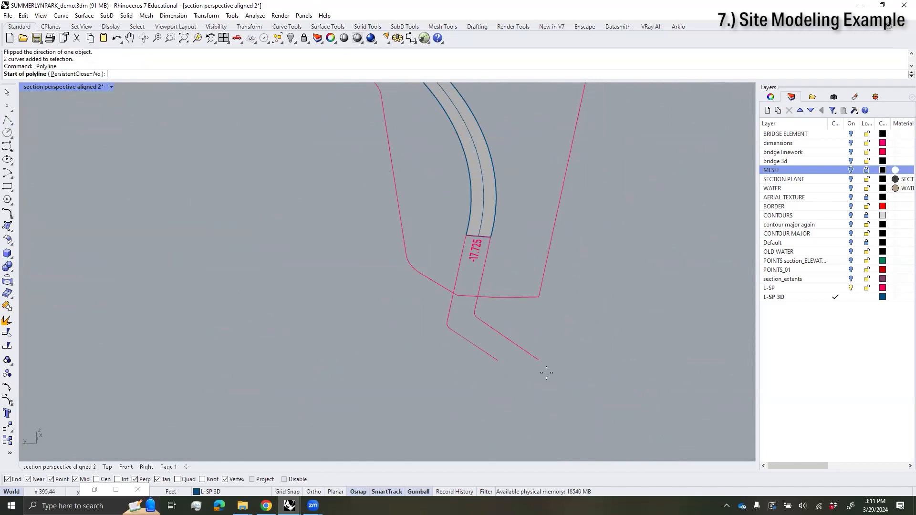
{"action": "left_click", "coordinate": [835, 288]}
{"action": "left_click", "coordinate": [499, 361]}
{"action": "left_click", "coordinate": [540, 360]}
{"action": "key", "text": "Return"}
Step: Select the -17.725 landing's outline curves and hatch the enclosed region with the Solid pattern on the L-SP 3D layer
{"action": "right_click_drag", "start_coordinate": [562, 359], "coordinate": [435, 228]}
{"action": "left_click_drag", "start_coordinate": [406, 206], "coordinate": [557, 413]}
{"action": "left_click", "coordinate": [498, 299], "text": "ctrl"}
{"action": "right_click_drag", "start_coordinate": [511, 313], "coordinate": [470, 310]}
{"action": "scroll", "coordinate": [469, 284], "scroll_direction": "up", "scroll_amount": 5}
{"action": "left_click", "coordinate": [471, 279], "text": "shift"}
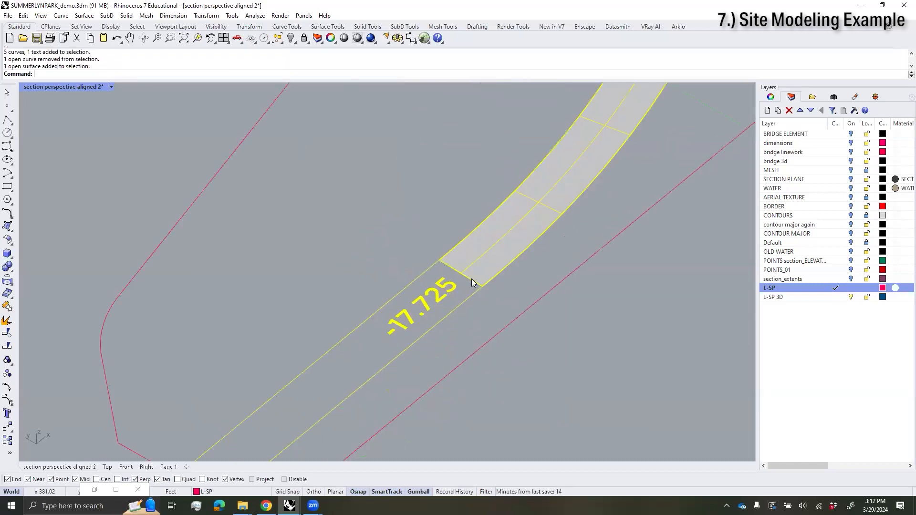
{"action": "left_click", "coordinate": [471, 279], "text": "ctrl"}
{"action": "scroll", "coordinate": [504, 274], "scroll_direction": "down", "scroll_amount": 8}
{"action": "type", "text": "hatch"}
{"action": "key", "text": "Return"}
{"action": "left_click", "coordinate": [836, 297]}
{"action": "left_click", "coordinate": [446, 310]}
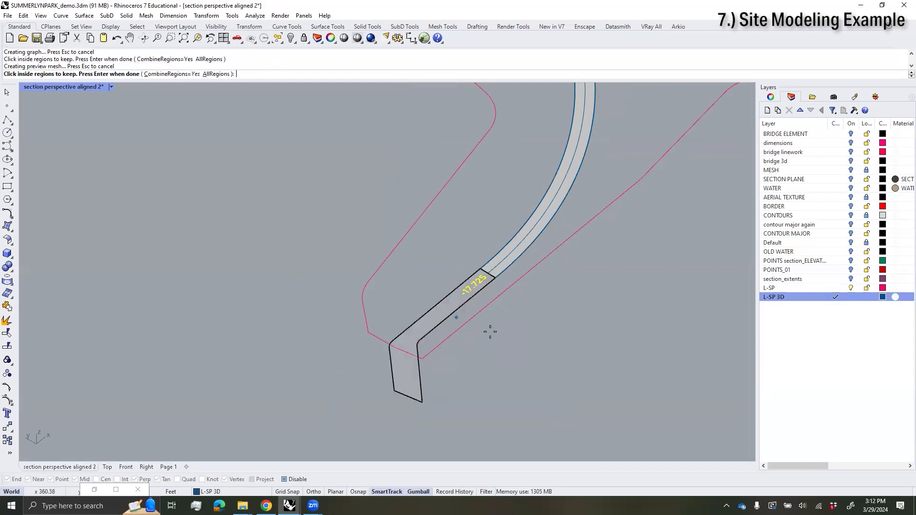
{"action": "key", "text": "Return"}
{"action": "left_click", "coordinate": [448, 410]}
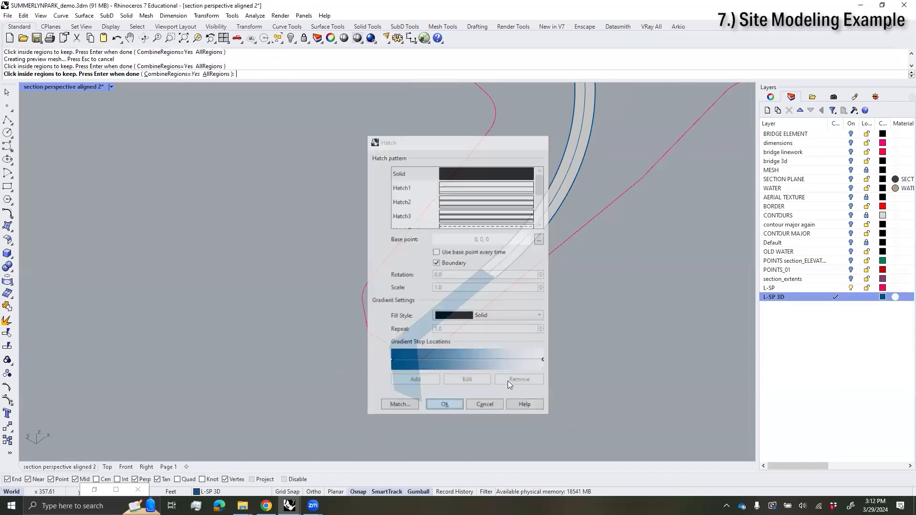
Step: Explode the -17.725 landing's hatch into a surface
{"action": "scroll", "coordinate": [423, 378], "scroll_direction": "up", "scroll_amount": 4}
{"action": "left_click", "coordinate": [424, 378]}
{"action": "middle_click", "coordinate": [493, 366]}
{"action": "left_click", "coordinate": [490, 366]}
{"action": "left_click", "coordinate": [558, 356]}
Step: Turn on the MESH layer to examine how the path surfaces sit against the terrain, and turn it off again
{"action": "scroll", "coordinate": [559, 356], "scroll_direction": "down", "scroll_amount": 8}
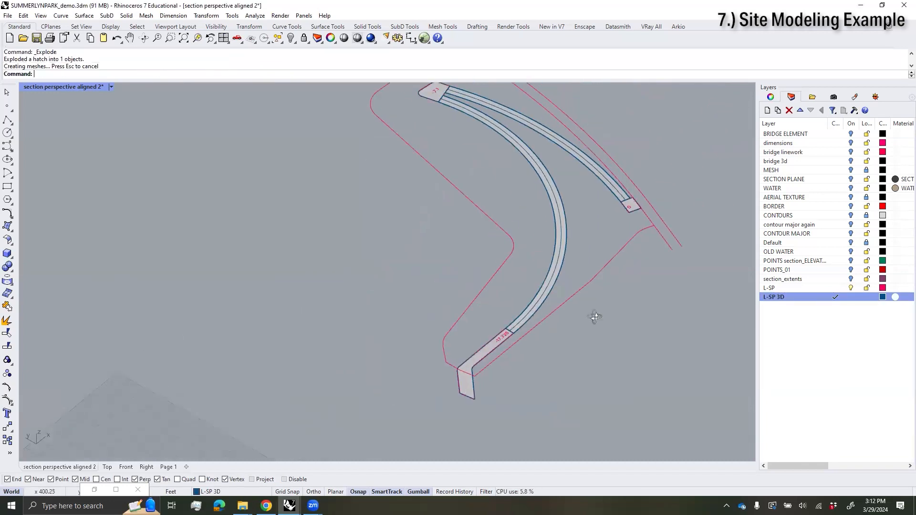
{"action": "right_click_drag", "start_coordinate": [596, 317], "coordinate": [592, 314]}
{"action": "right_click_drag", "start_coordinate": [623, 281], "coordinate": [616, 306]}
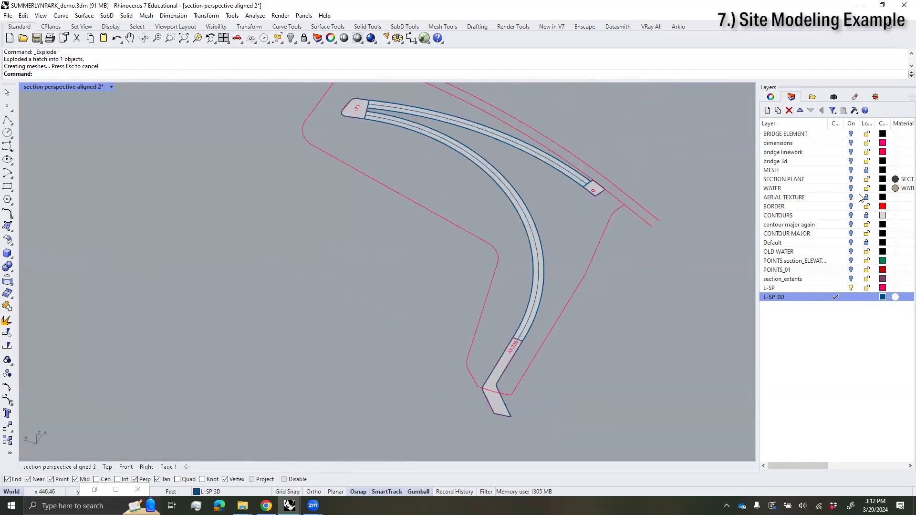
{"action": "left_click", "coordinate": [852, 170]}
{"action": "scroll", "coordinate": [593, 244], "scroll_direction": "down", "scroll_amount": 3}
{"action": "right_click_drag", "start_coordinate": [594, 248], "coordinate": [550, 226]}
{"action": "left_click", "coordinate": [612, 298]}
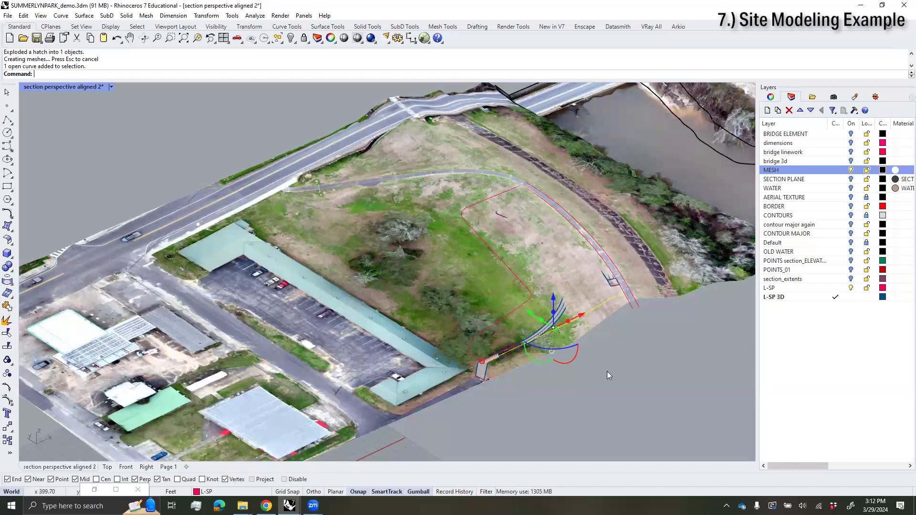
{"action": "scroll", "coordinate": [607, 371], "scroll_direction": "up", "scroll_amount": 6}
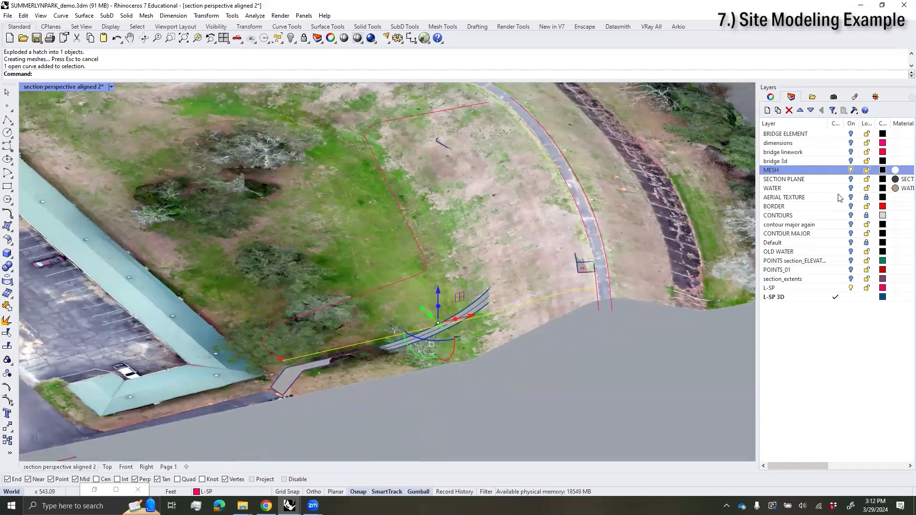
{"action": "left_click", "coordinate": [851, 170]}
{"action": "right_click_drag", "start_coordinate": [642, 264], "coordinate": [653, 273]}
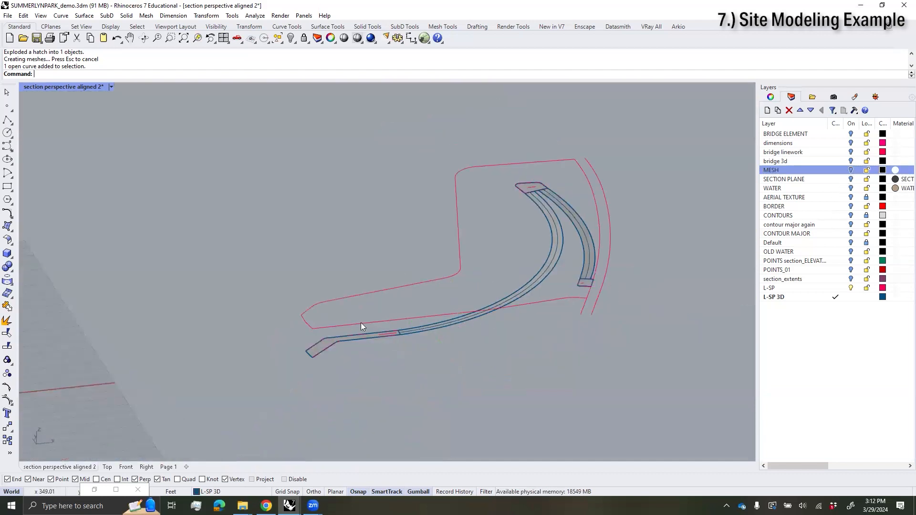
Step: Select the L-SP grading boundary curves including the inner edge of the existing path, and make a new layer current
{"action": "scroll", "coordinate": [324, 262], "scroll_direction": "up", "scroll_amount": 3}
{"action": "left_click_drag", "start_coordinate": [247, 339], "coordinate": [248, 335]}
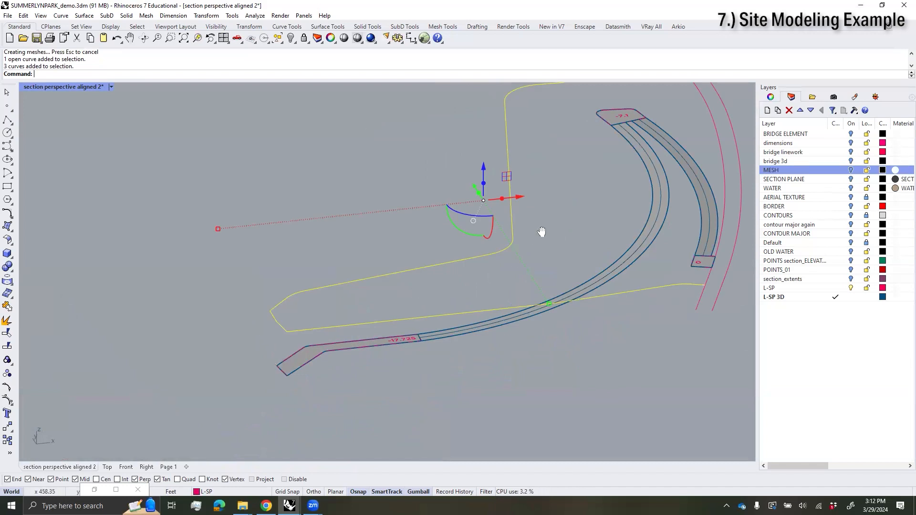
{"action": "right_click_drag", "start_coordinate": [541, 232], "coordinate": [490, 305], "text": "shift"}
{"action": "left_click", "coordinate": [644, 162], "text": "shift"}
{"action": "scroll", "coordinate": [664, 352], "scroll_direction": "up", "scroll_amount": 6}
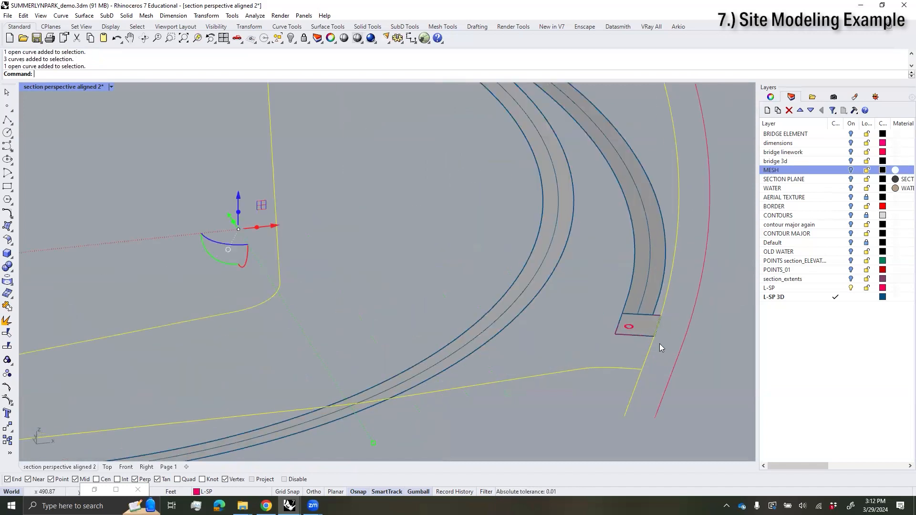
{"action": "scroll", "coordinate": [659, 344], "scroll_direction": "down", "scroll_amount": 5}
{"action": "left_click", "coordinate": [767, 111]}
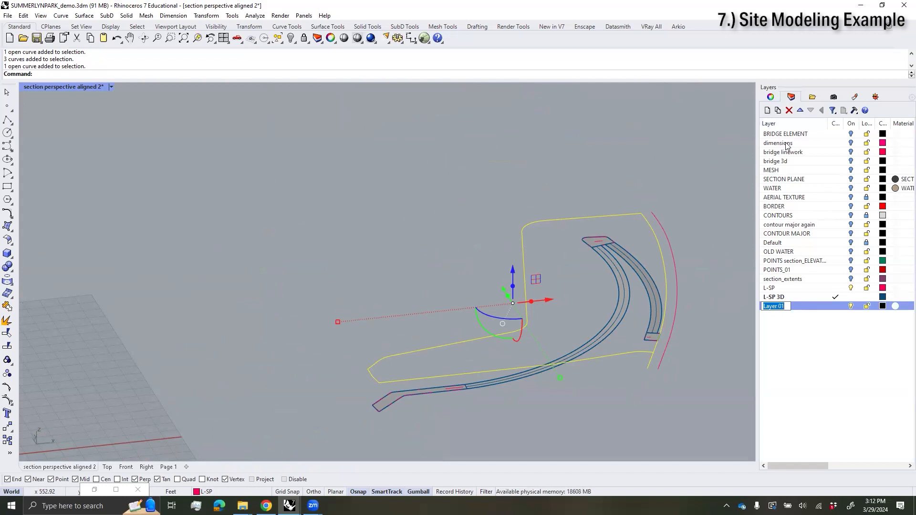
{"action": "left_click", "coordinate": [810, 326]}
{"action": "double_click", "coordinate": [797, 309]}
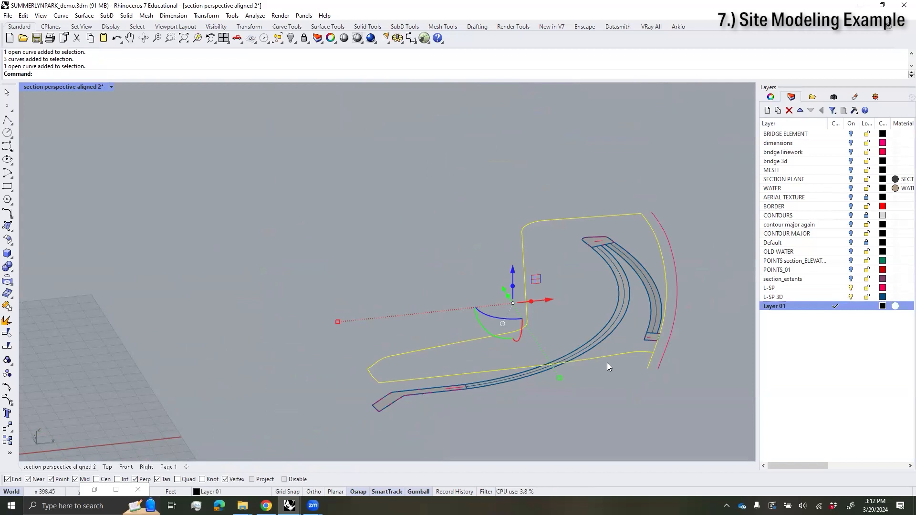
Step: Hatch the region enclosed by the grading boundary curves with the Solid pattern
{"action": "mouse_move", "coordinate": [680, 285]}
{"action": "right_mouse_down"}
{"action": "mouse_move", "coordinate": [685, 313]}
{"action": "mouse_move", "coordinate": [709, 281]}
{"action": "right_mouse_up"}
{"action": "type", "text": "hatch"}
{"action": "key", "text": "Return"}
{"action": "left_click", "coordinate": [544, 276]}
{"action": "right_click_drag", "start_coordinate": [628, 395], "coordinate": [620, 334]}
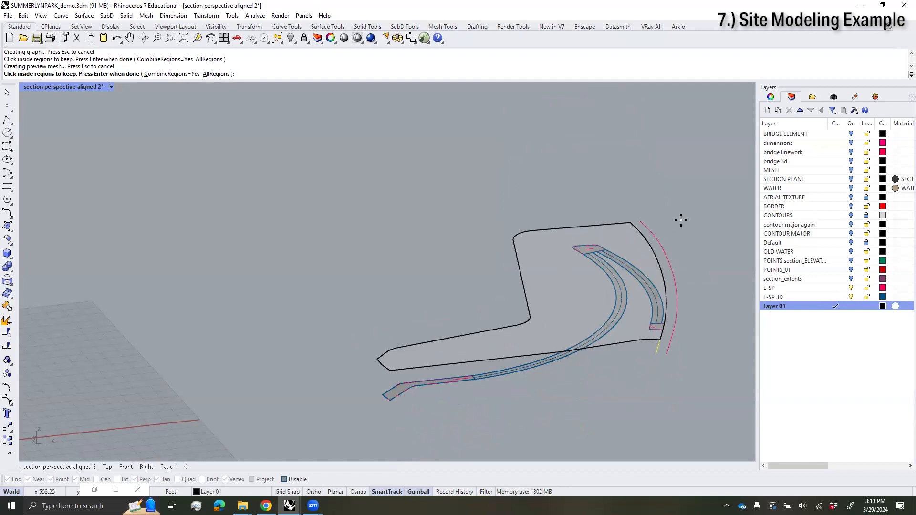
{"action": "key", "text": "Return"}
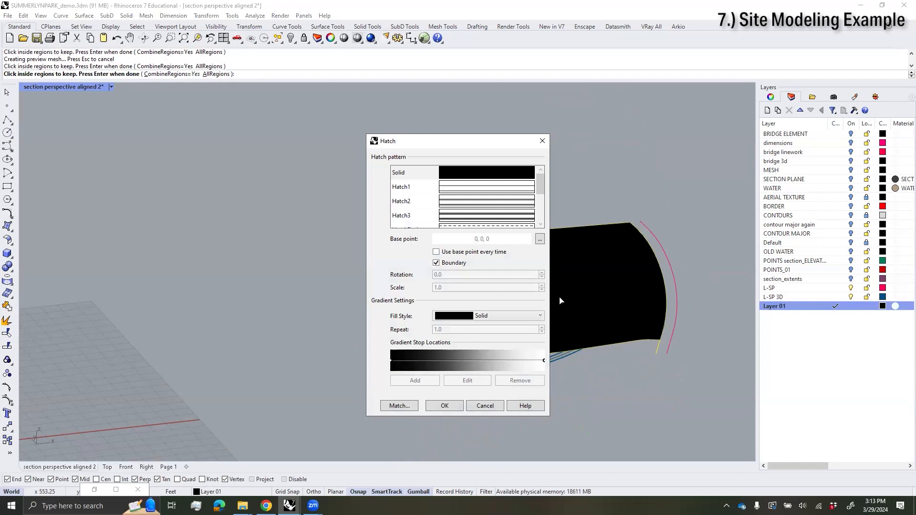
{"action": "key", "text": "Return"}
Step: Explode the grading boundary's hatch into a surface
{"action": "left_click", "coordinate": [606, 311]}
{"action": "right_click_drag", "start_coordinate": [609, 399], "coordinate": [703, 377]}
{"action": "type", "text": "exp"}
{"action": "key", "text": "Return"}
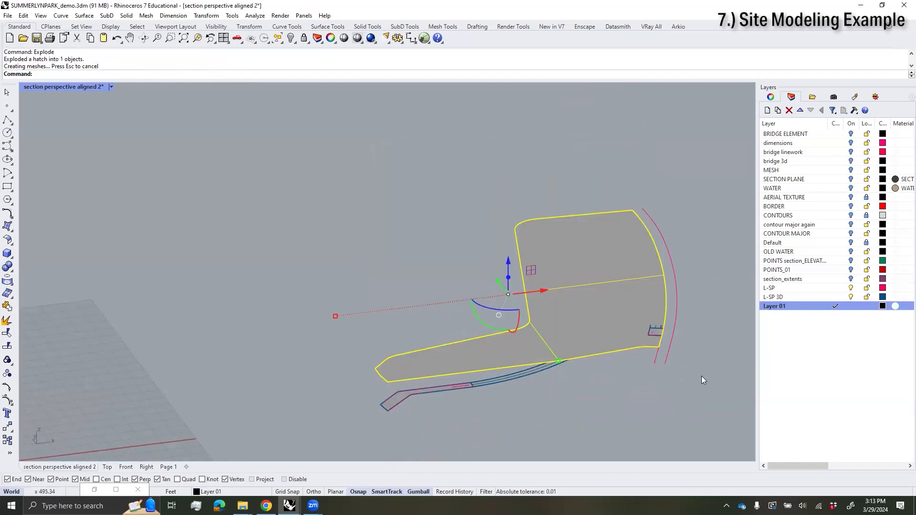
Step: Duplicate the grading surface's border as a closed curve with DupBorder and delete the surface
{"action": "type", "text": "dupborder"}
{"action": "key", "text": "Return"}
{"action": "left_click", "coordinate": [623, 329]}
{"action": "key", "text": "Delete"}
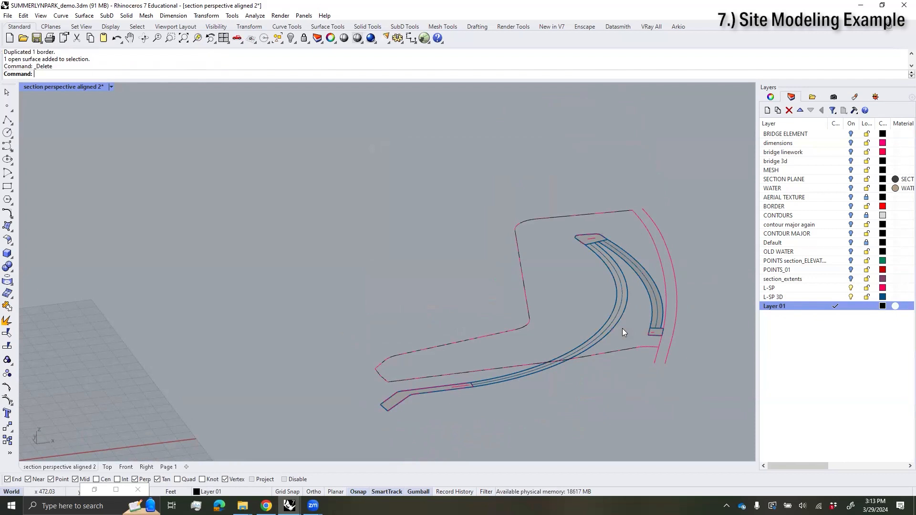
Step: Turn off the L-SP layer and turn on the MESH layer
{"action": "left_click", "coordinate": [851, 288]}
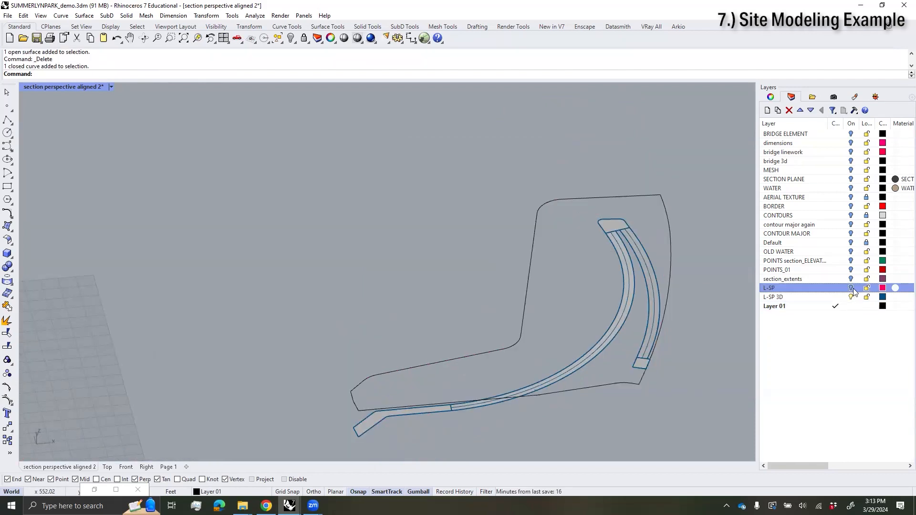
{"action": "left_click", "coordinate": [851, 171]}
{"action": "right_click_drag", "start_coordinate": [591, 273], "coordinate": [627, 384]}
Step: Extrude the closed grading border vertically as an open, non-solid surface whose walls cross the terrain mesh
{"action": "left_click", "coordinate": [594, 329]}
{"action": "type", "text": "Extru"}
{"action": "key", "text": "Return"}
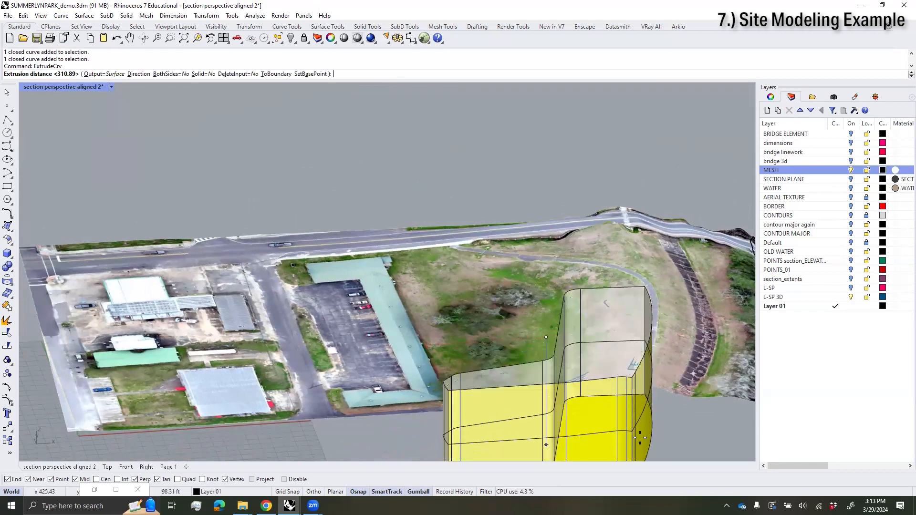
{"action": "left_click", "coordinate": [647, 424]}
{"action": "right_click_drag", "start_coordinate": [647, 424], "coordinate": [652, 393]}
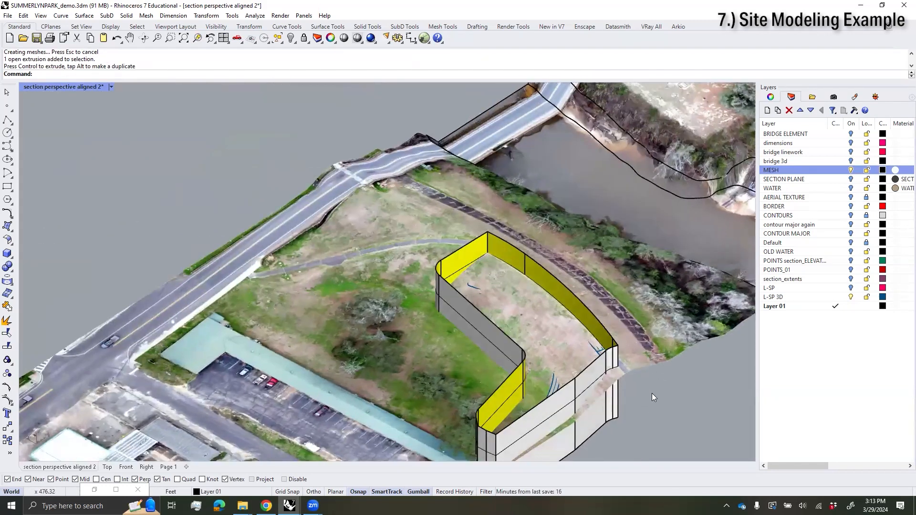
Step: Split the terrain mesh with the extruded boundary walls using MeshSplit
{"action": "type", "text": "MeshSplit"}
{"action": "key", "text": "Return"}
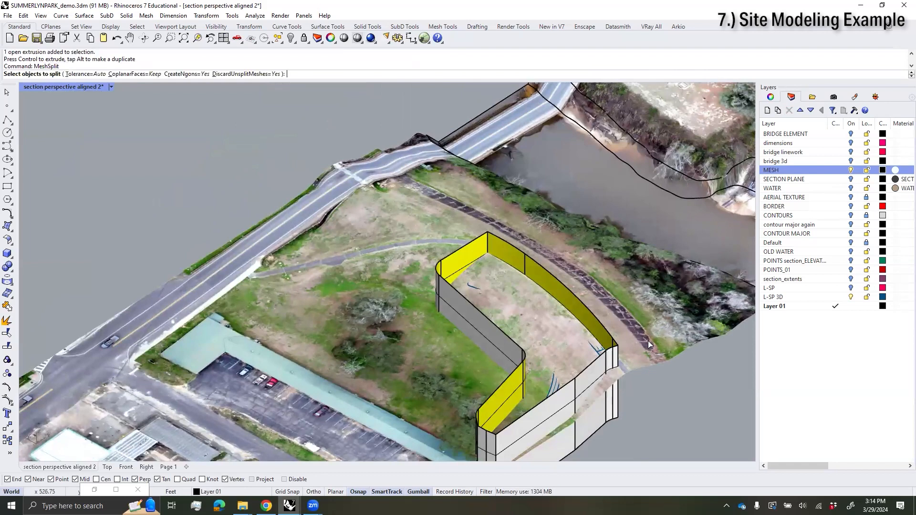
{"action": "left_click", "coordinate": [649, 340]}
{"action": "right_click_drag", "start_coordinate": [658, 362], "coordinate": [581, 411]}
{"action": "key", "text": "Return"}
{"action": "scroll", "coordinate": [581, 411], "scroll_direction": "up", "scroll_amount": 4}
{"action": "left_click", "coordinate": [581, 411]}
{"action": "key", "text": "Return"}
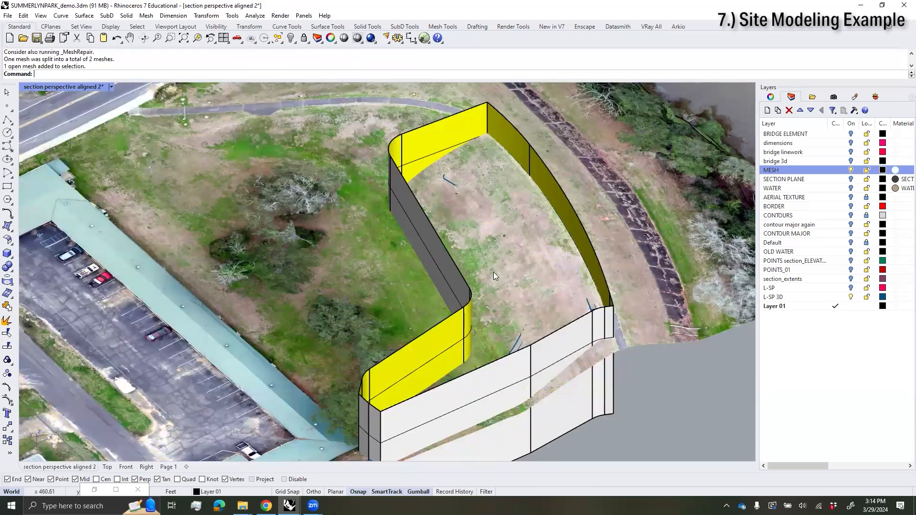
Step: Select the mesh piece inside the boundary to check the split, and delete the extruded walls
{"action": "left_click", "coordinate": [493, 272]}
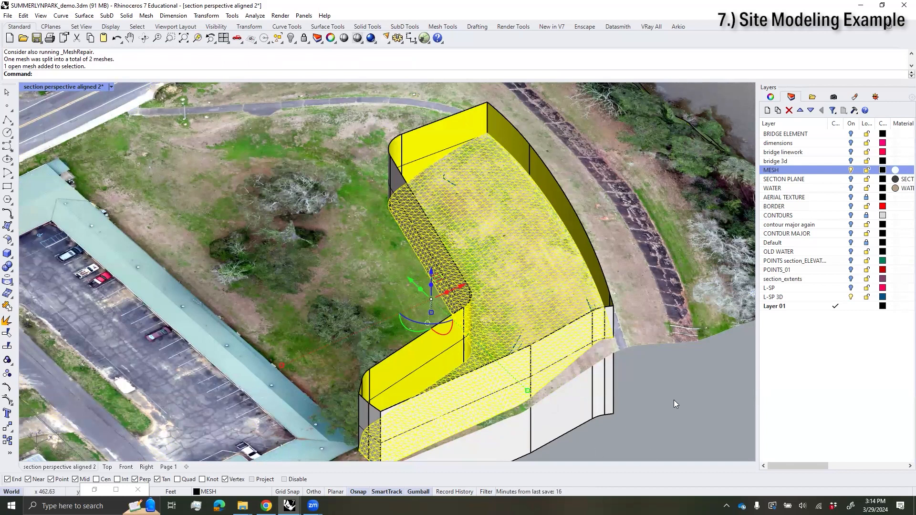
{"action": "key", "text": "Delete"}
{"action": "left_click", "coordinate": [593, 406]}
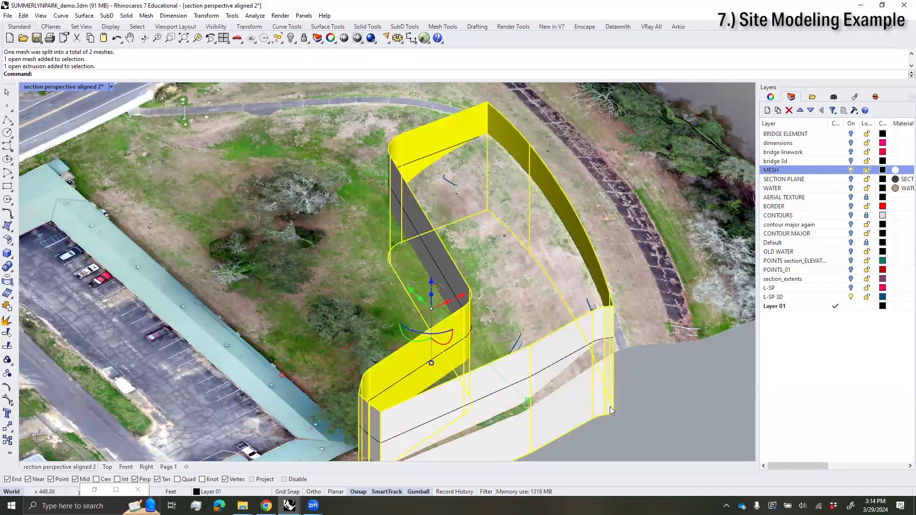
{"action": "key", "text": "Delete"}
Step: Select the terrain mesh piece inside the grading boundary and create a new layer named MESH HIDE below the MESH layer
{"action": "left_click", "coordinate": [575, 355]}
{"action": "right_click_drag", "start_coordinate": [621, 378], "coordinate": [614, 370]}
{"action": "left_click", "coordinate": [802, 171]}
{"action": "left_click", "coordinate": [768, 110]}
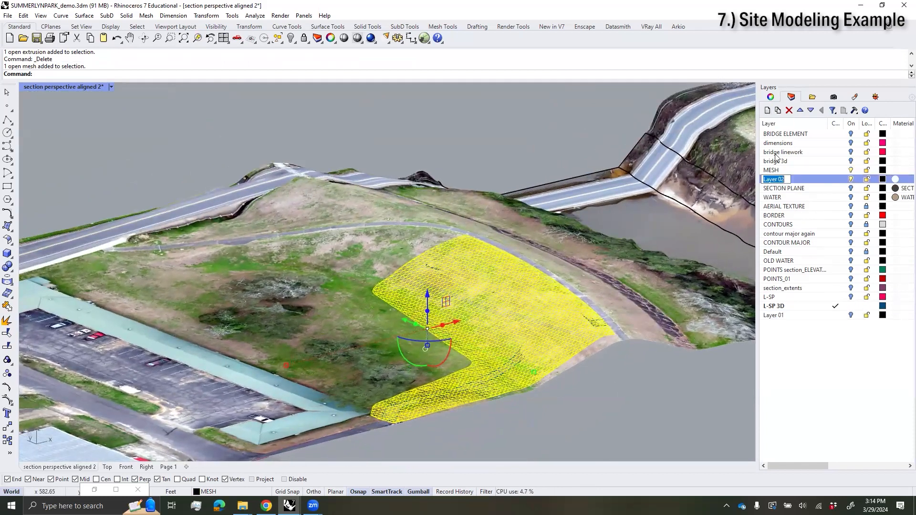
{"action": "type", "text": "MESH HIDE"}
{"action": "key", "text": "Return"}
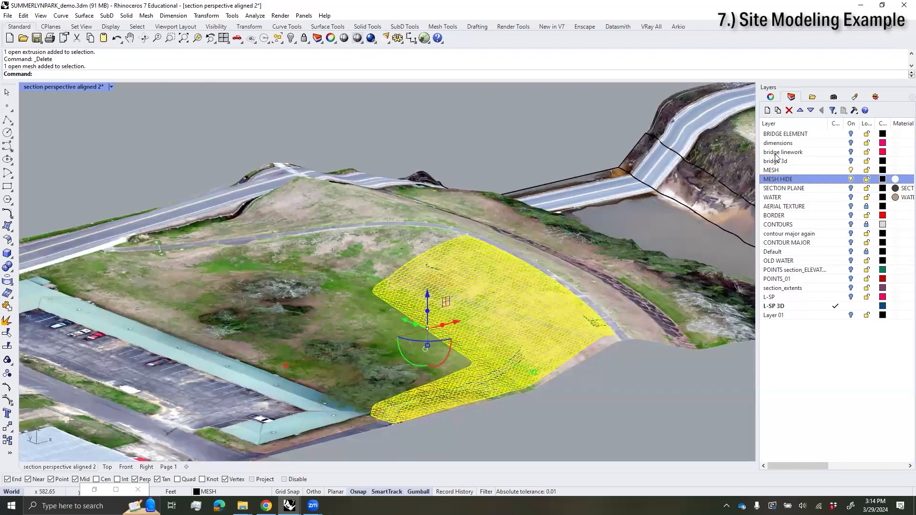
Step: Move the selected mesh piece to the MESH HIDE layer and turn that layer off
{"action": "right_click", "coordinate": [824, 182]}
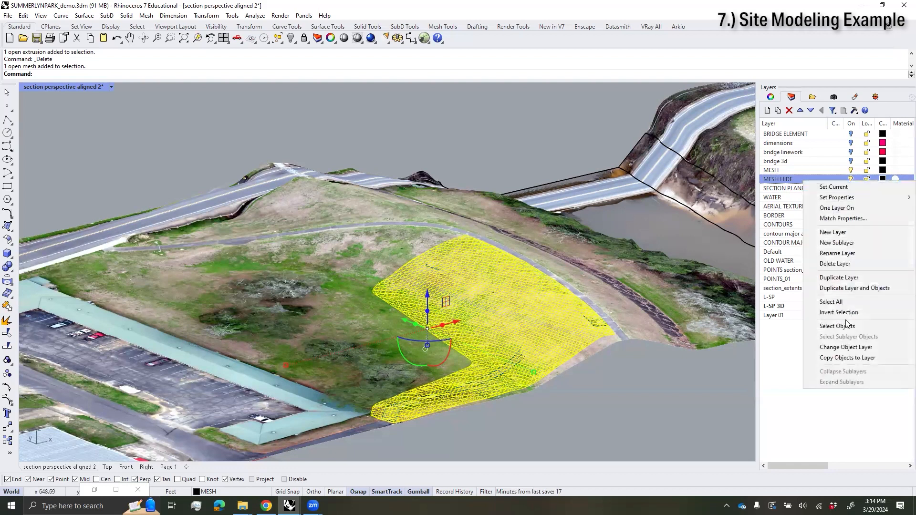
{"action": "left_click", "coordinate": [856, 347]}
{"action": "left_click", "coordinate": [851, 179]}
{"action": "right_click_drag", "start_coordinate": [488, 328], "coordinate": [513, 352]}
{"action": "scroll", "coordinate": [279, 351], "scroll_direction": "up", "scroll_amount": 5}
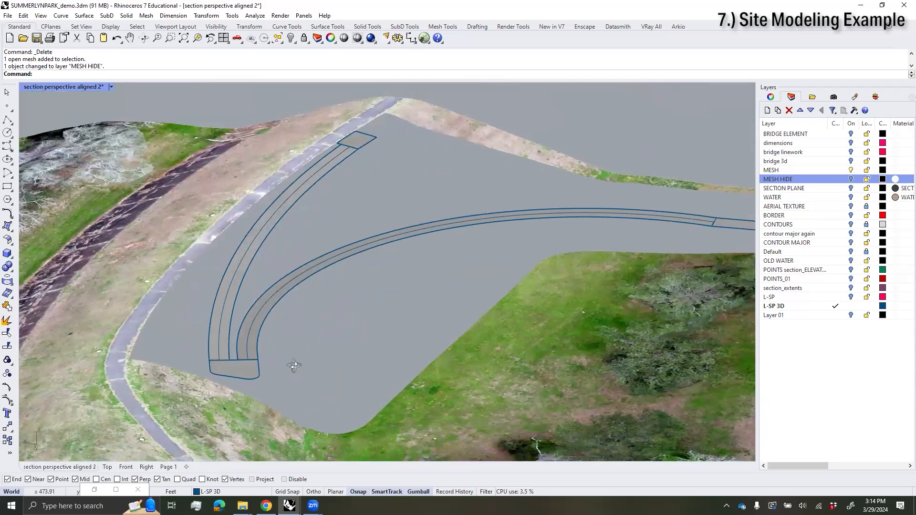
{"action": "right_click_drag", "start_coordinate": [295, 366], "coordinate": [384, 250]}
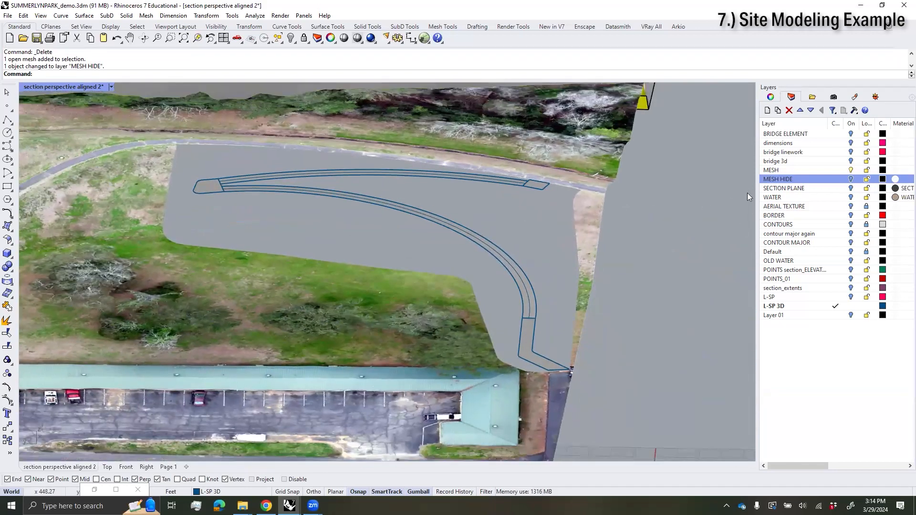
Step: Turn off the MESH layer and turn on MESH HIDE so only the cut-out mesh accompanies the L-SP 3D path surfaces
{"action": "left_click", "coordinate": [851, 171]}
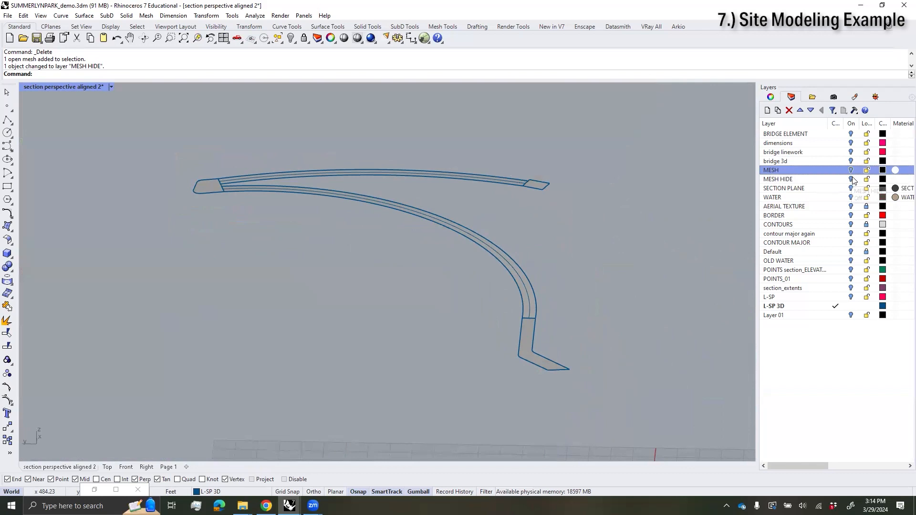
{"action": "left_click", "coordinate": [850, 180]}
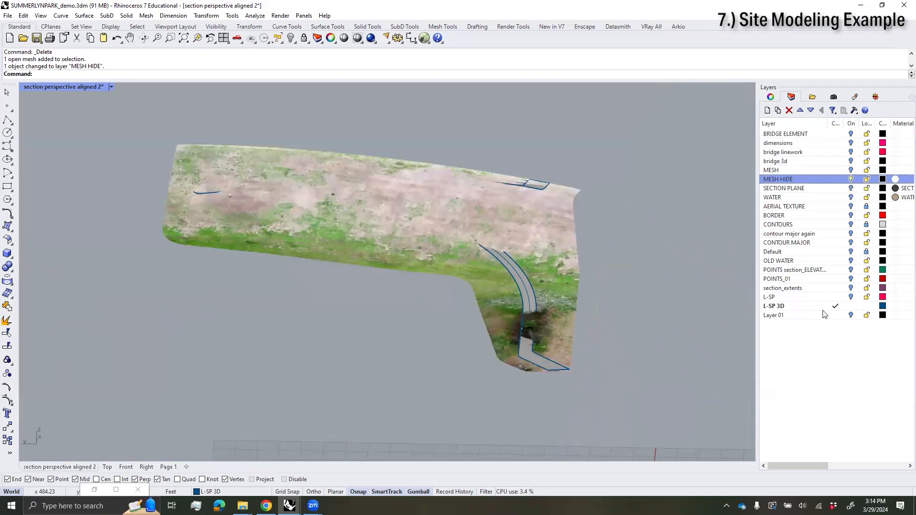
{"action": "left_click", "coordinate": [824, 309]}
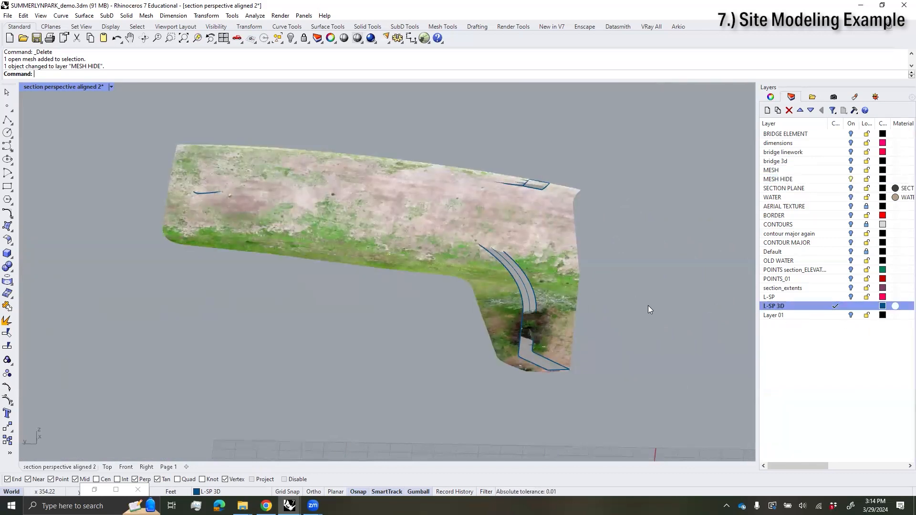
Step: Duplicate the border of the cut-out terrain mesh with DupBorder and turn off the MESH HIDE layer
{"action": "left_click", "coordinate": [571, 267]}
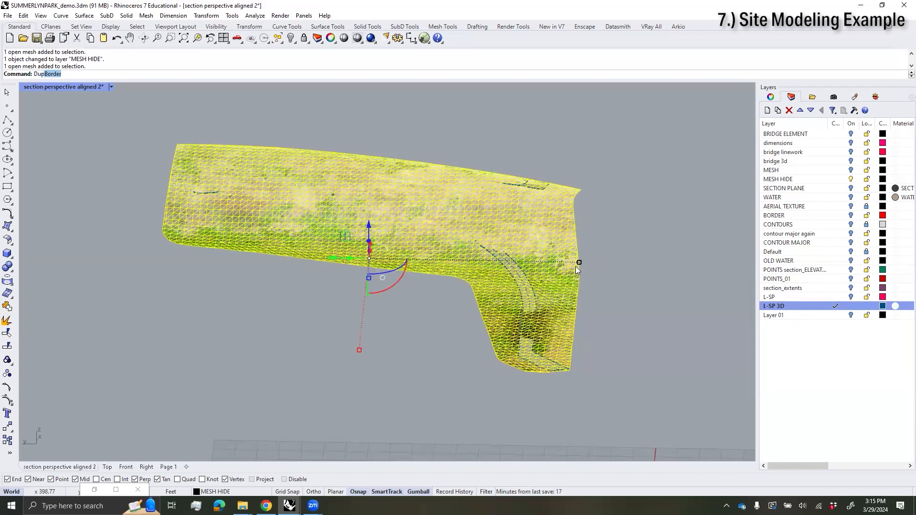
{"action": "key", "text": "Return"}
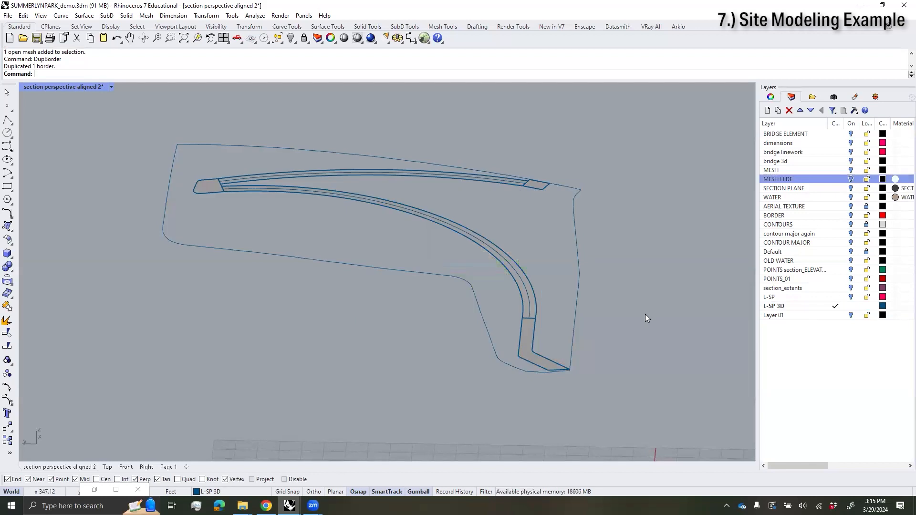
{"action": "right_click_drag", "start_coordinate": [645, 314], "coordinate": [606, 313]}
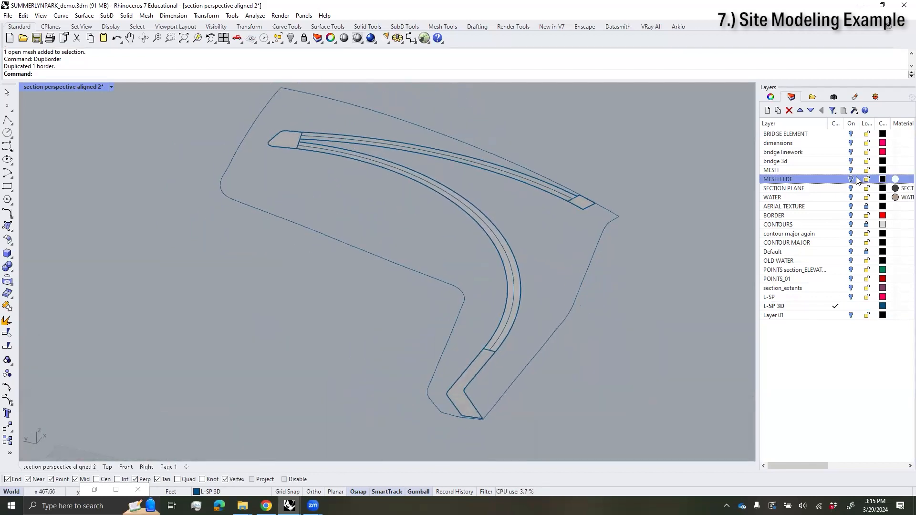
Step: Turn on the MESH layer and lock it
{"action": "left_click", "coordinate": [852, 171]}
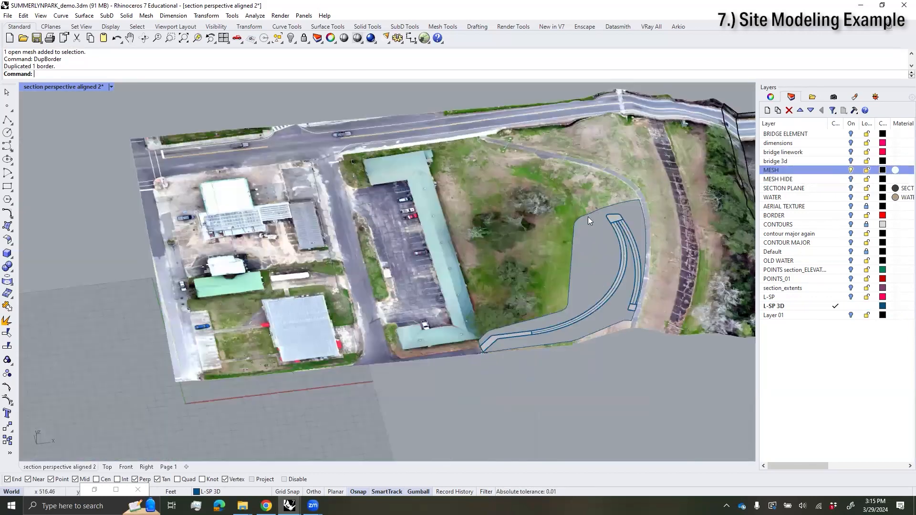
{"action": "scroll", "coordinate": [590, 216], "scroll_direction": "up", "scroll_amount": 2}
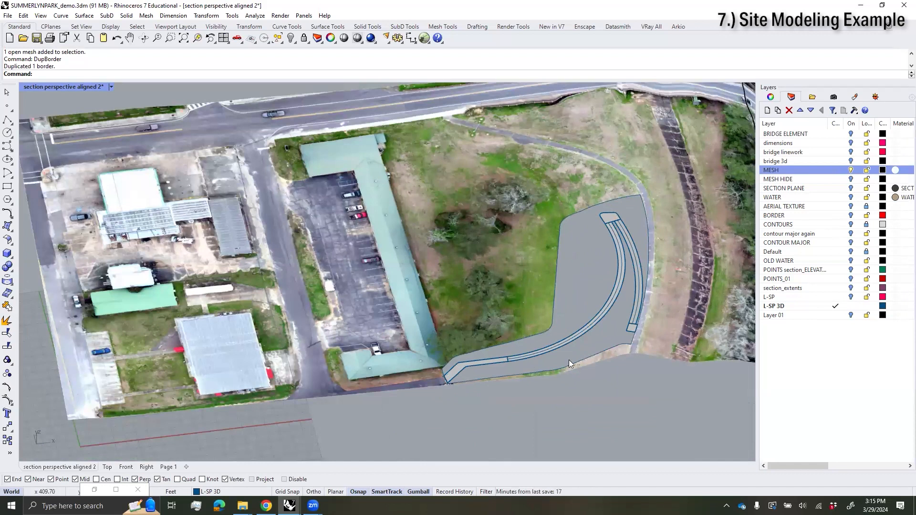
{"action": "scroll", "coordinate": [652, 303], "scroll_direction": "up", "scroll_amount": 6}
{"action": "right_click_drag", "start_coordinate": [652, 302], "coordinate": [662, 193]}
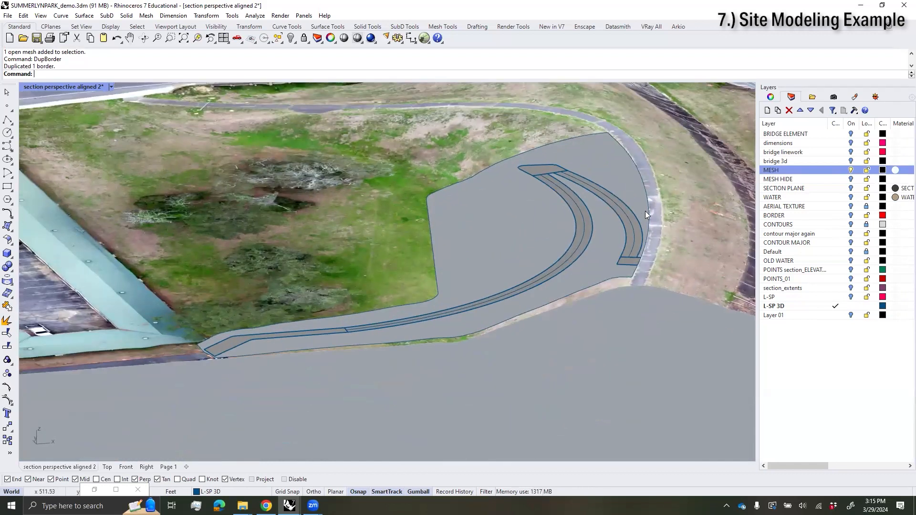
{"action": "right_click_drag", "start_coordinate": [593, 233], "coordinate": [571, 291]}
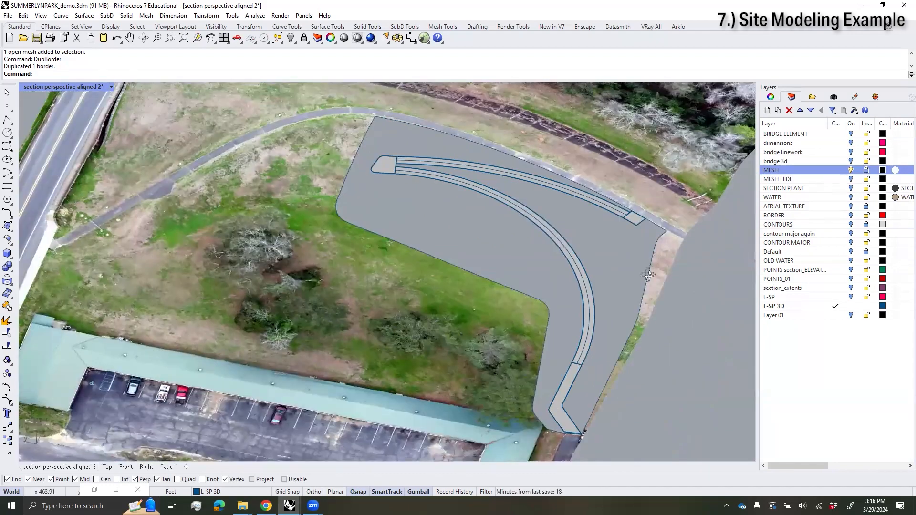
Step: Examine the duplicated border and the gap between the upper path surface, its landings and the surrounding terrain
{"action": "right_click_drag", "start_coordinate": [635, 267], "coordinate": [654, 289]}
{"action": "scroll", "coordinate": [592, 171], "scroll_direction": "up", "scroll_amount": 4}
{"action": "right_click_drag", "start_coordinate": [281, 157], "coordinate": [405, 255], "text": "shift"}
{"action": "scroll", "coordinate": [319, 245], "scroll_direction": "up", "scroll_amount": 5}
{"action": "right_click_drag", "start_coordinate": [343, 239], "coordinate": [426, 205]}
{"action": "scroll", "coordinate": [442, 267], "scroll_direction": "down", "scroll_amount": 4}
{"action": "right_click_drag", "start_coordinate": [442, 267], "coordinate": [519, 205]}
{"action": "left_click", "coordinate": [513, 210]}
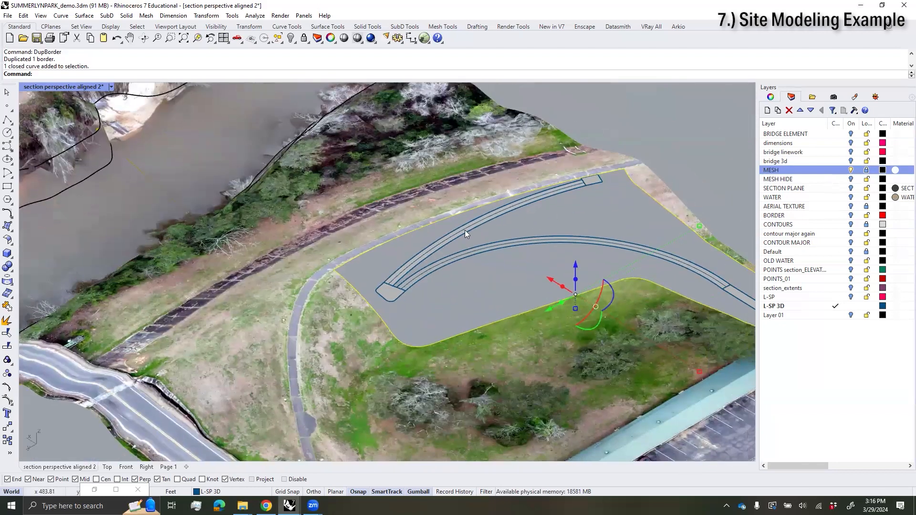
{"action": "scroll", "coordinate": [387, 277], "scroll_direction": "up", "scroll_amount": 7}
{"action": "left_click", "coordinate": [415, 268]}
{"action": "left_click", "coordinate": [412, 233]}
{"action": "scroll", "coordinate": [413, 233], "scroll_direction": "down", "scroll_amount": 5}
{"action": "right_click_drag", "start_coordinate": [413, 233], "coordinate": [388, 301], "text": "shift"}
{"action": "scroll", "coordinate": [646, 189], "scroll_direction": "up", "scroll_amount": 9}
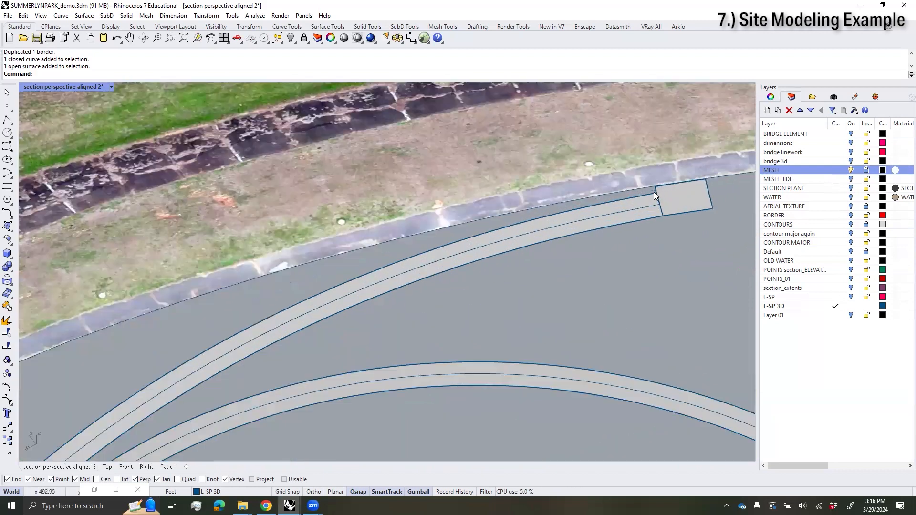
{"action": "scroll", "coordinate": [647, 190], "scroll_direction": "down", "scroll_amount": 7}
{"action": "right_click_drag", "start_coordinate": [451, 244], "coordinate": [508, 232], "text": "shift"}
{"action": "scroll", "coordinate": [507, 231], "scroll_direction": "up", "scroll_amount": 2}
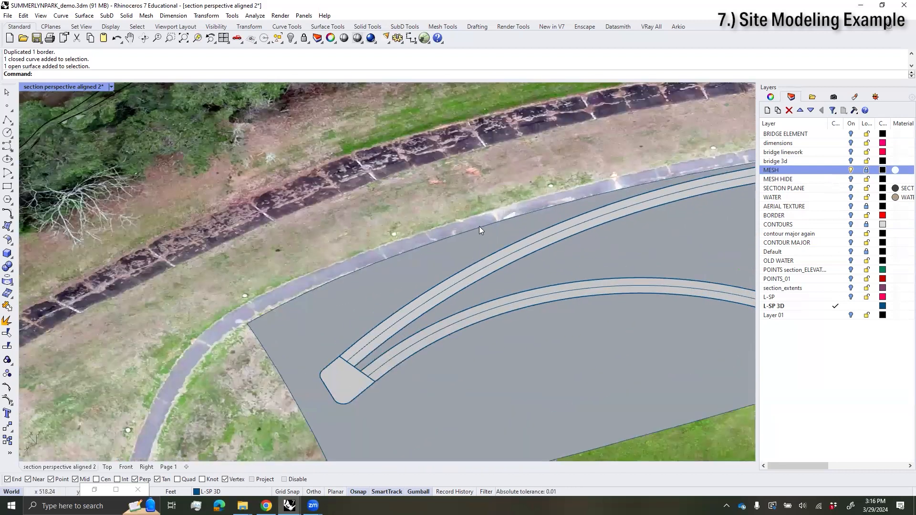
Step: Draw a polyline from the outer corner where the upper path meets the switchback landing to the terrain border
{"action": "left_click", "coordinate": [10, 120]}
{"action": "scroll", "coordinate": [333, 342], "scroll_direction": "up", "scroll_amount": 3}
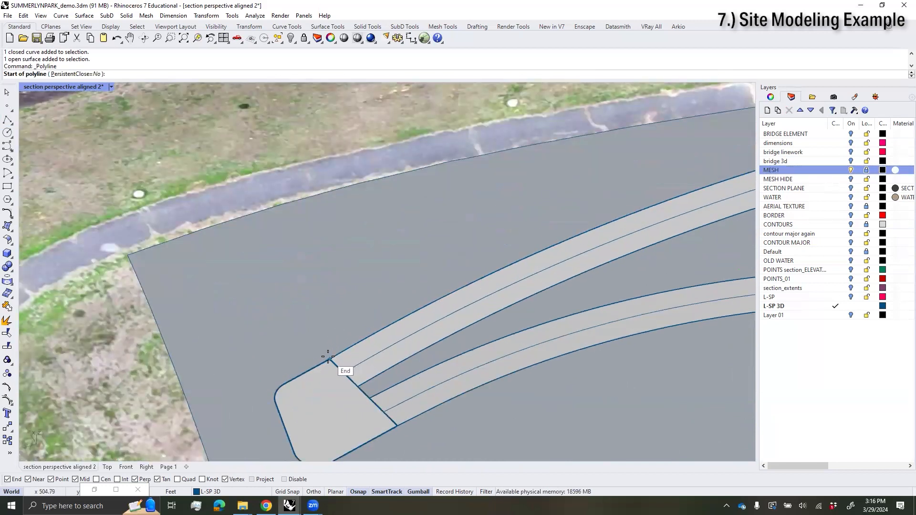
{"action": "left_click", "coordinate": [329, 358]}
{"action": "left_click", "coordinate": [264, 210]}
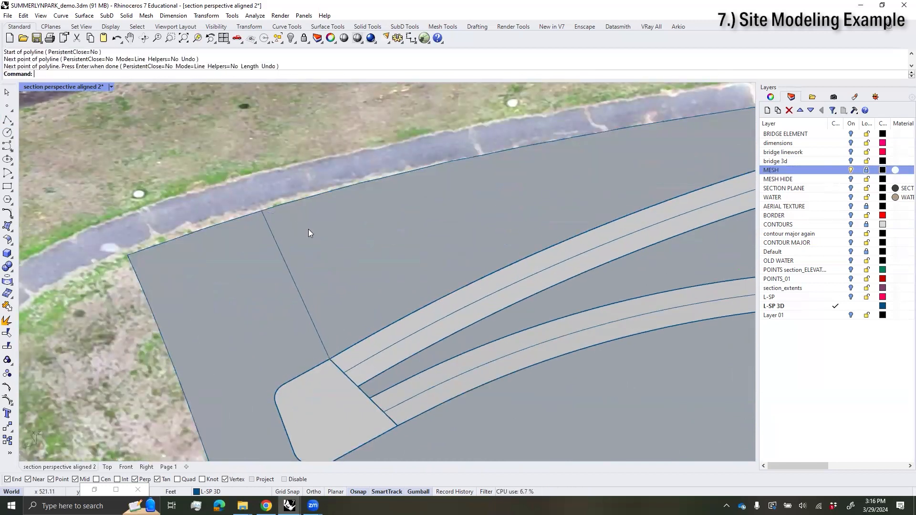
{"action": "key", "text": "Return"}
Step: Turn off the MESH layer and split the duplicated border curve using the connecting line at the switchback landing as a cutter
{"action": "scroll", "coordinate": [309, 229], "scroll_direction": "down", "scroll_amount": 4}
{"action": "left_click", "coordinate": [851, 170]}
{"action": "scroll", "coordinate": [425, 248], "scroll_direction": "down", "scroll_amount": 4}
{"action": "right_click_drag", "start_coordinate": [425, 248], "coordinate": [384, 239]}
{"action": "scroll", "coordinate": [334, 263], "scroll_direction": "up", "scroll_amount": 5}
{"action": "left_click", "coordinate": [695, 186]}
{"action": "left_click", "coordinate": [320, 273]}
{"action": "left_click", "coordinate": [372, 241]}
{"action": "right_click_drag", "start_coordinate": [375, 243], "coordinate": [357, 239]}
{"action": "scroll", "coordinate": [322, 273], "scroll_direction": "up", "scroll_amount": 4}
{"action": "left_click", "coordinate": [317, 286]}
{"action": "left_click", "coordinate": [391, 241]}
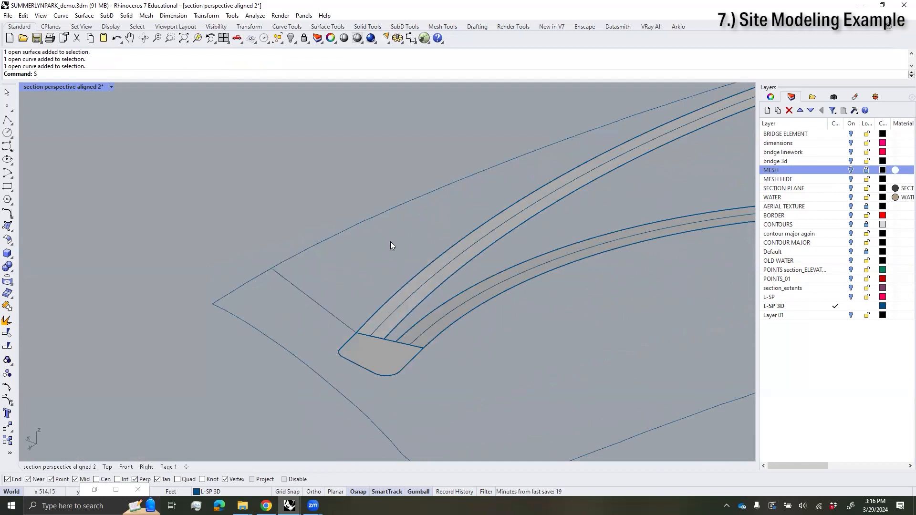
{"action": "type", "text": "Split"}
{"action": "key", "text": "Return"}
{"action": "left_click", "coordinate": [301, 294]}
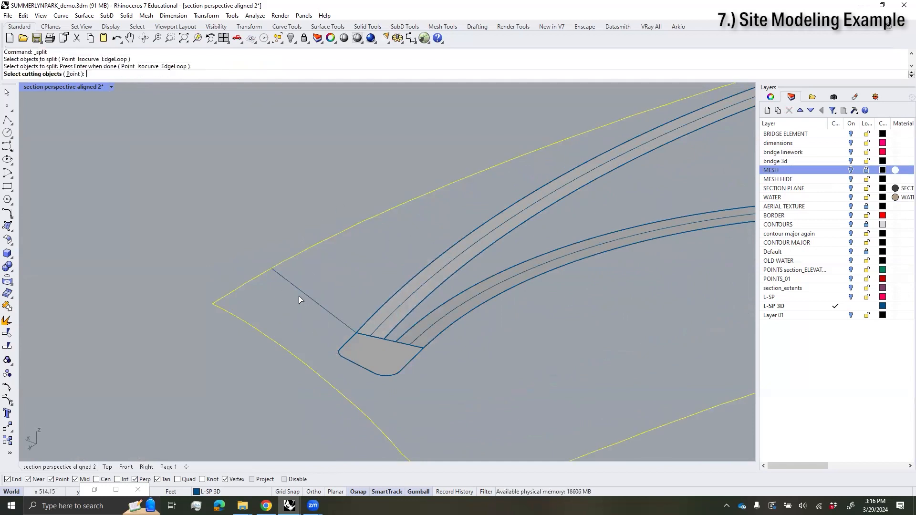
{"action": "key", "text": "Return"}
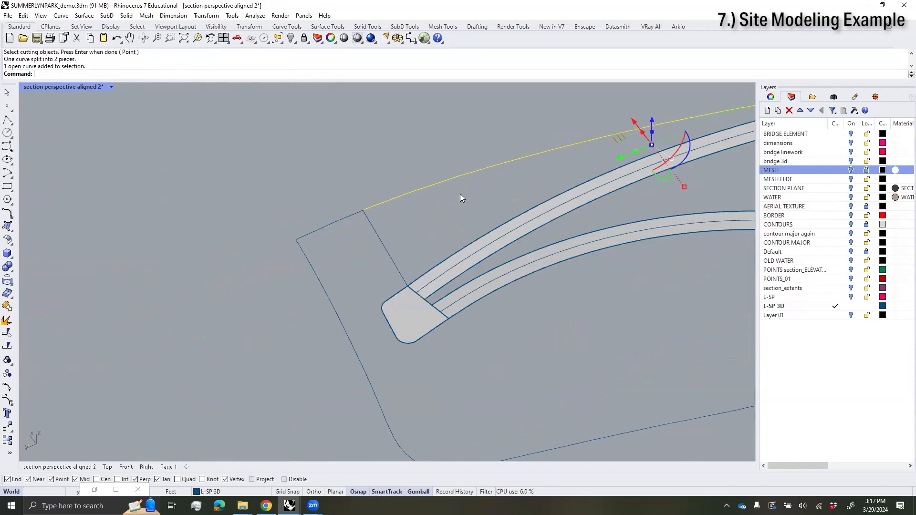
Step: Duplicate the outer edge of the upper path surface as a curve with DupEdge
{"action": "scroll", "coordinate": [460, 194], "scroll_direction": "down", "scroll_amount": 4}
{"action": "right_click_drag", "start_coordinate": [461, 194], "coordinate": [351, 301], "text": "shift"}
{"action": "scroll", "coordinate": [413, 283], "scroll_direction": "down", "scroll_amount": 2}
{"action": "scroll", "coordinate": [354, 301], "scroll_direction": "up", "scroll_amount": 6}
{"action": "left_click", "coordinate": [401, 289]}
{"action": "left_click", "coordinate": [389, 269]}
{"action": "right_click_drag", "start_coordinate": [358, 258], "coordinate": [378, 252]}
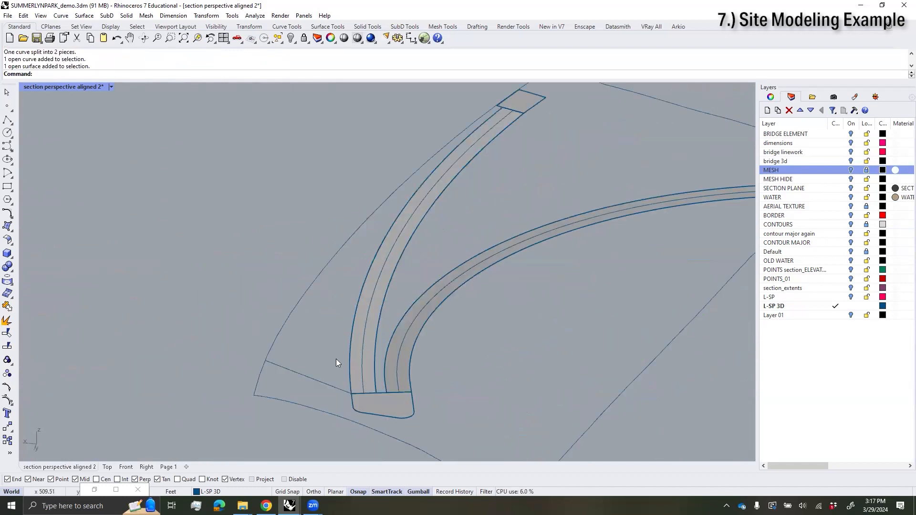
{"action": "key", "text": "Return"}
{"action": "left_click", "coordinate": [375, 256]}
{"action": "key", "text": "Return"}
Step: Rebuild the border curve segment alongside the upper path with a point count of 30 and degree 3
{"action": "left_click", "coordinate": [340, 250]}
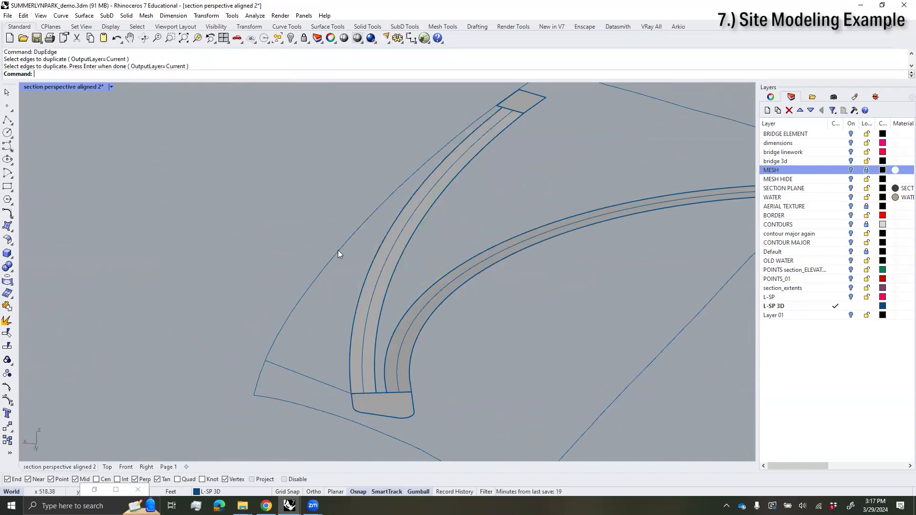
{"action": "left_click", "coordinate": [369, 278]}
{"action": "left_click", "coordinate": [391, 305]}
{"action": "mouse_move", "coordinate": [483, 303]}
{"action": "right_mouse_down"}
{"action": "mouse_move", "coordinate": [517, 282]}
{"action": "mouse_move", "coordinate": [479, 305]}
{"action": "right_mouse_up"}
{"action": "left_click", "coordinate": [336, 282]}
{"action": "left_click", "coordinate": [341, 264]}
{"action": "right_click_drag", "start_coordinate": [327, 296], "coordinate": [477, 175]}
{"action": "scroll", "coordinate": [472, 177], "scroll_direction": "up", "scroll_amount": 5}
{"action": "right_click_drag", "start_coordinate": [420, 211], "coordinate": [378, 297]}
{"action": "type", "text": "Rebuild"}
{"action": "key", "text": "Return"}
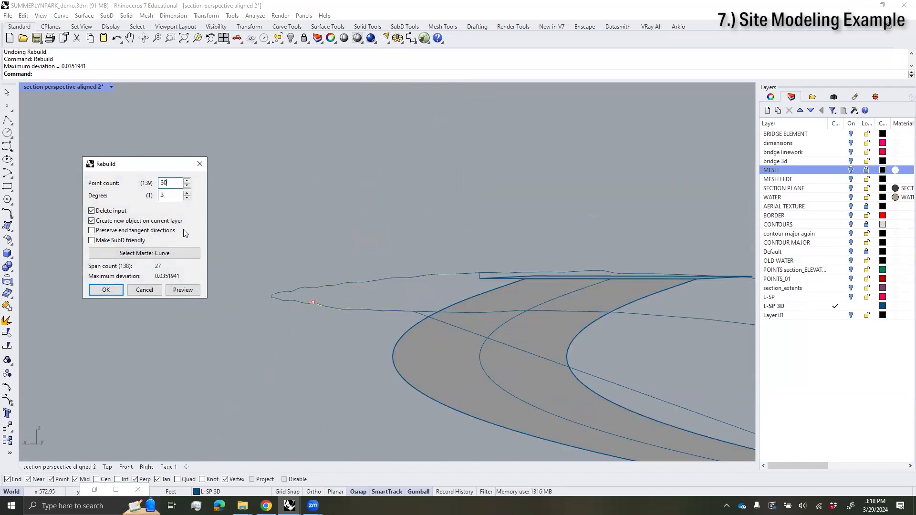
{"action": "left_click", "coordinate": [189, 290]}
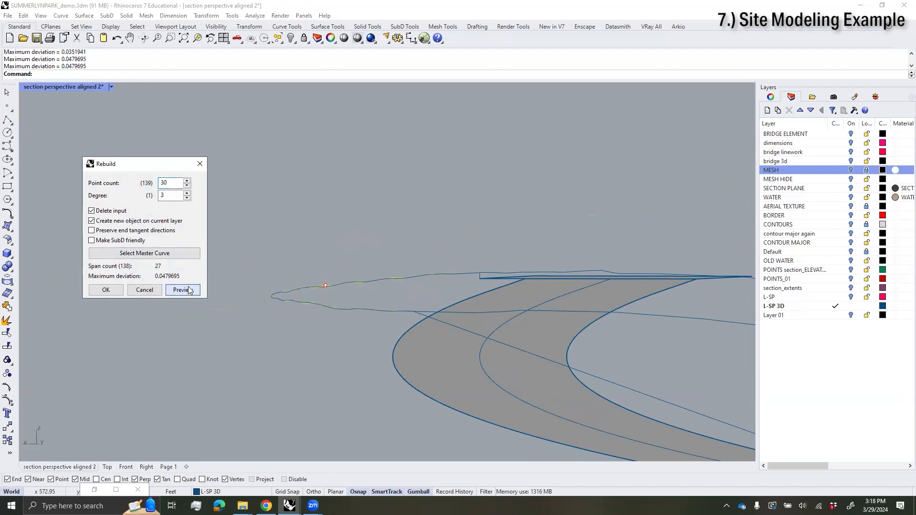
{"action": "left_click", "coordinate": [115, 293]}
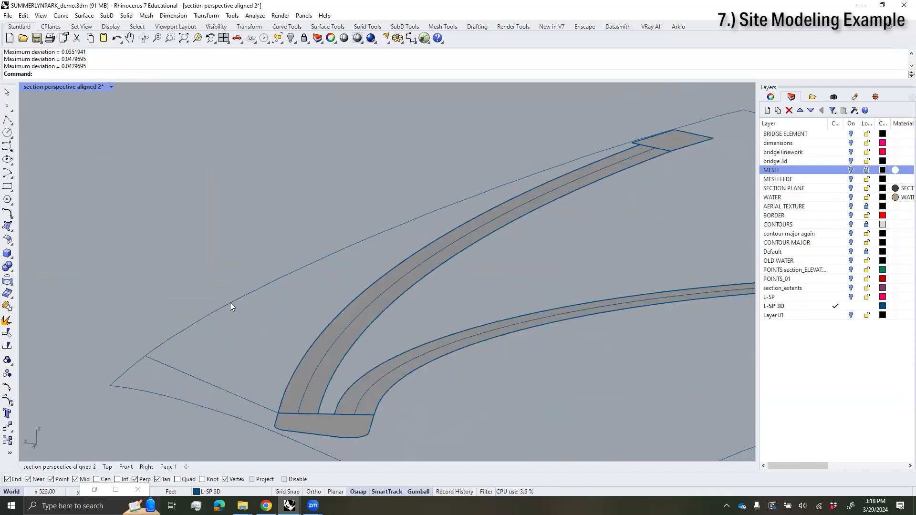
Step: Create a Sweep2 surface between the rebuilt border and the upper path's outer edge, using the connecting line as profile, and flip its direction
{"action": "left_click", "coordinate": [232, 304]}
{"action": "left_click", "coordinate": [308, 349], "text": "shift"}
{"action": "left_click", "coordinate": [336, 374]}
{"action": "key", "text": "Escape"}
{"action": "type", "text": "Sweep1"}
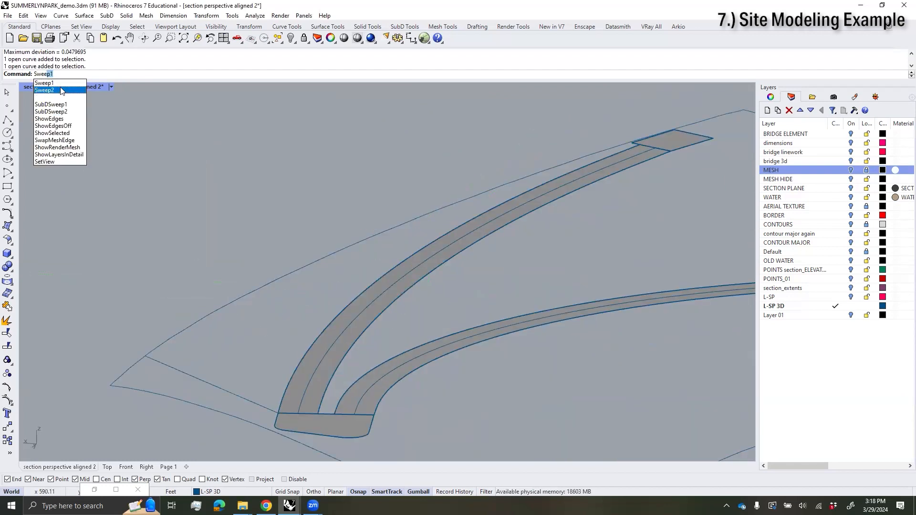
{"action": "left_click", "coordinate": [45, 90]}
{"action": "left_click", "coordinate": [170, 341]}
{"action": "left_click", "coordinate": [286, 401]}
{"action": "left_click", "coordinate": [312, 424]}
{"action": "left_click", "coordinate": [221, 387]}
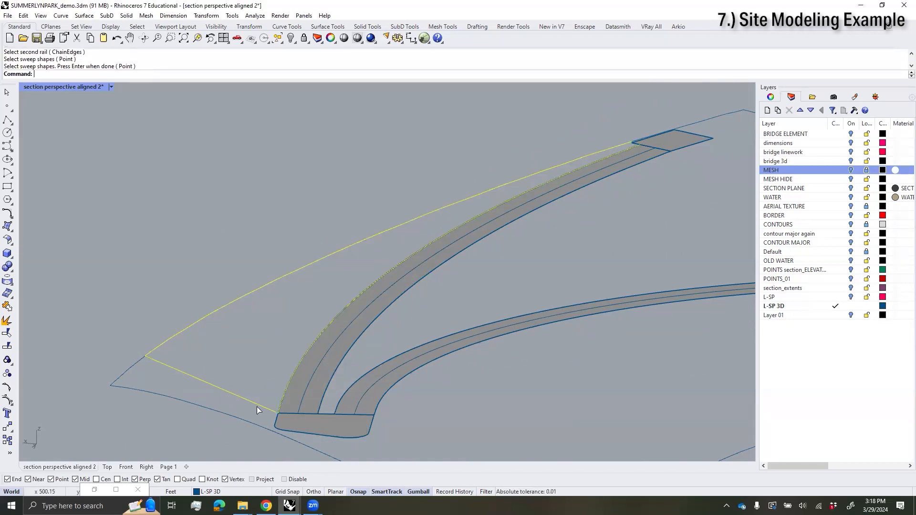
{"action": "key", "text": "Return"}
{"action": "key", "text": "Return"}
{"action": "type", "text": "Flip"}
{"action": "key", "text": "Return"}
Step: Draw a polyline connecting the corner of the terrain border to the rounded corner of the switchback landing
{"action": "right_click_drag", "start_coordinate": [370, 248], "coordinate": [334, 210]}
{"action": "scroll", "coordinate": [352, 202], "scroll_direction": "up", "scroll_amount": 6}
{"action": "type", "text": "pl"}
{"action": "key", "text": "Return"}
{"action": "left_click", "coordinate": [353, 201]}
{"action": "right_click_drag", "start_coordinate": [362, 285], "coordinate": [375, 350]}
{"action": "left_click", "coordinate": [374, 356]}
{"action": "scroll", "coordinate": [382, 351], "scroll_direction": "down", "scroll_amount": 3}
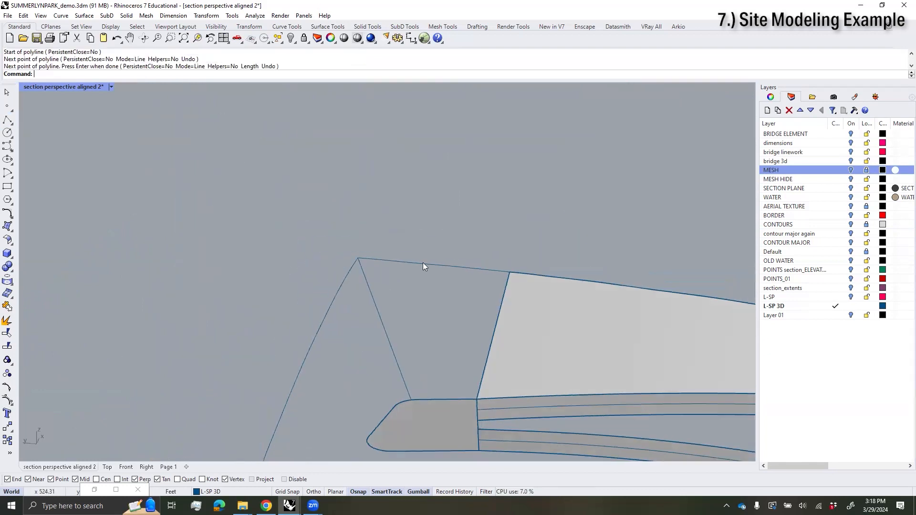
Step: Split the terrain border curve at its corner beside the switchback landing
{"action": "key", "text": "Return"}
{"action": "type", "text": "sp"}
{"action": "key", "text": "Return"}
{"action": "left_click_drag", "start_coordinate": [444, 223], "coordinate": [356, 346]}
{"action": "key", "text": "Return"}
{"action": "key", "text": "Return"}
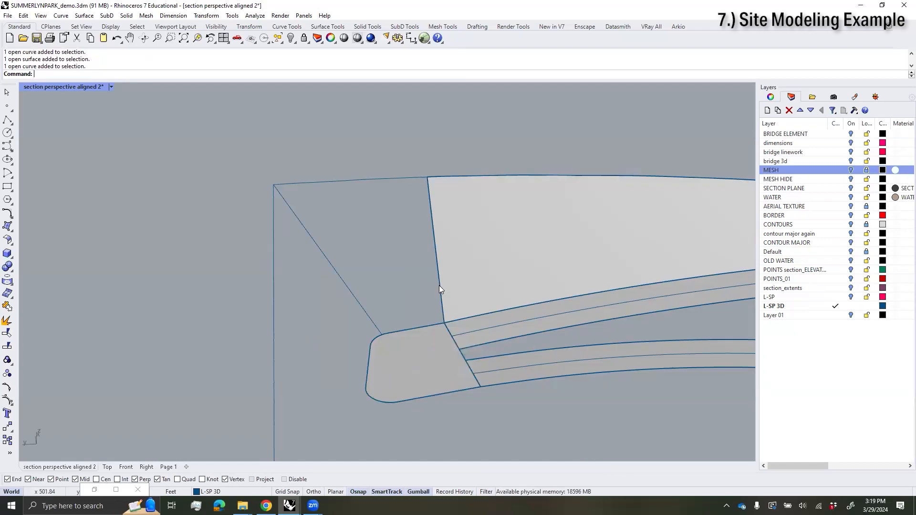
Step: Build a NetworkSrf surface from the short border segment, the corner connecting line, the swept surface's end edge and the landing's edge curve
{"action": "type", "text": "NetworkSrf"}
{"action": "key", "text": "Return"}
{"action": "left_click", "coordinate": [361, 188]}
{"action": "left_click", "coordinate": [337, 261]}
{"action": "left_click", "coordinate": [435, 239]}
{"action": "left_click", "coordinate": [461, 260]}
{"action": "left_click", "coordinate": [452, 343]}
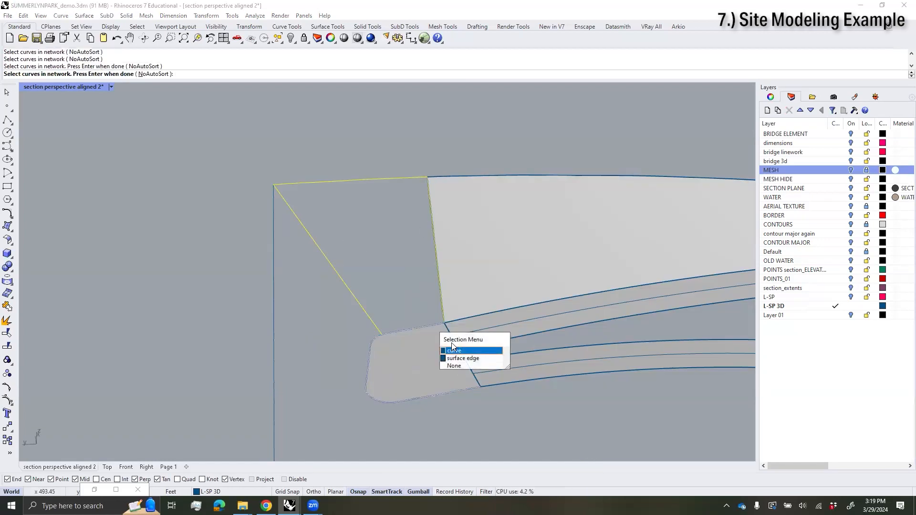
{"action": "left_click", "coordinate": [458, 353]}
{"action": "key", "text": "Return"}
{"action": "left_click", "coordinate": [416, 353]}
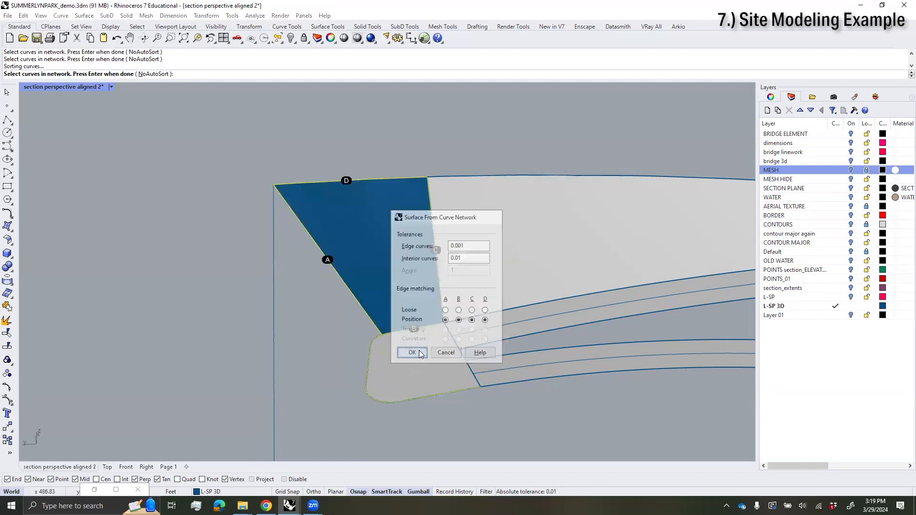
Step: Draw a polyline connecting the switchback landing's next rounded corner to the terrain border at the landing's end
{"action": "scroll", "coordinate": [344, 361], "scroll_direction": "up", "scroll_amount": 4}
{"action": "right_click_drag", "start_coordinate": [309, 351], "coordinate": [337, 359]}
{"action": "key", "text": "Escape"}
{"action": "left_click", "coordinate": [5, 122]}
{"action": "scroll", "coordinate": [386, 351], "scroll_direction": "up", "scroll_amount": 5}
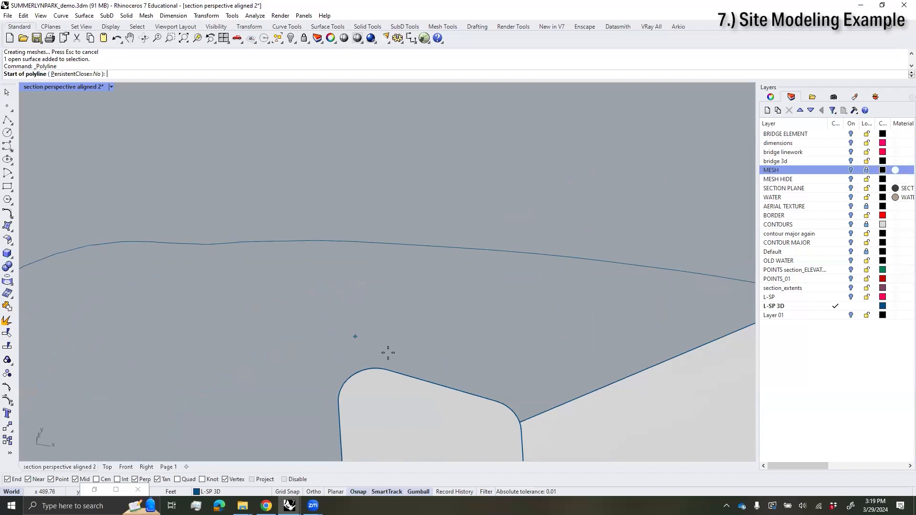
{"action": "left_click", "coordinate": [394, 377]}
{"action": "left_click", "coordinate": [415, 224]}
{"action": "right_click_drag", "start_coordinate": [413, 236], "coordinate": [376, 275]}
{"action": "key", "text": "Return"}
Step: Split the terrain border curve with the new connecting line at the end of the landing
{"action": "type", "text": "s"}
{"action": "key", "text": "Return"}
{"action": "left_click", "coordinate": [362, 232]}
{"action": "key", "text": "Return"}
{"action": "left_click", "coordinate": [336, 298]}
{"action": "key", "text": "Return"}
Step: Rebuild the split border segment beside the landing with 30 points and degree 3
{"action": "left_click", "coordinate": [394, 223]}
{"action": "type", "text": "Re"}
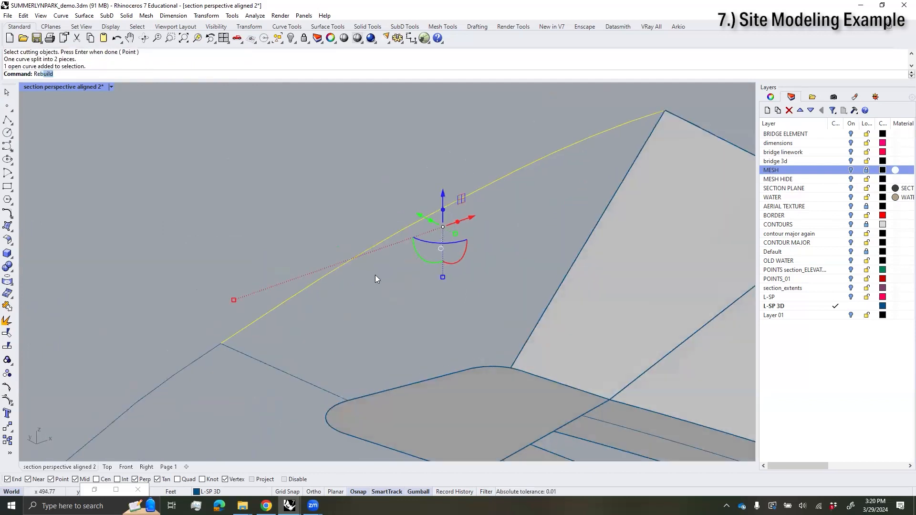
{"action": "key", "text": "Return"}
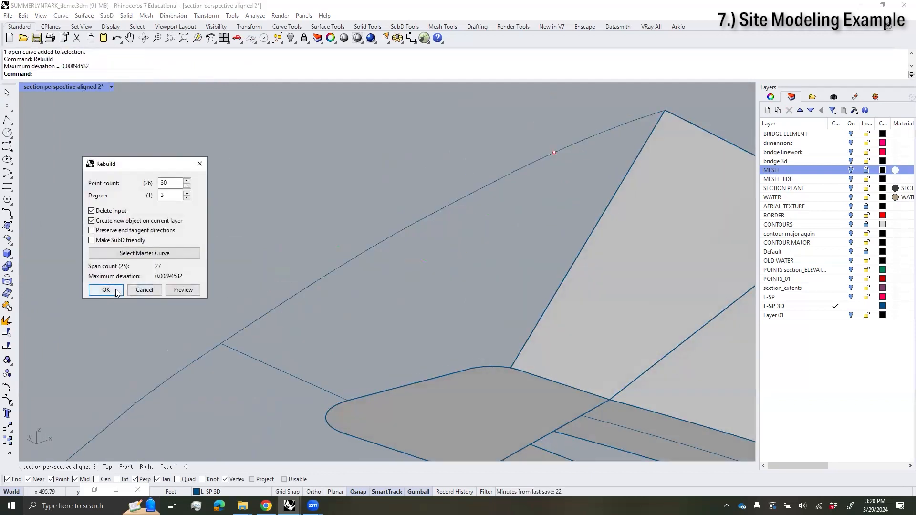
{"action": "left_click", "coordinate": [106, 290]}
Step: Build a NetworkSrf surface from the rebuilt border segment, the connecting line, the adjacent surface's edge and the landing's edge curve
{"action": "left_click", "coordinate": [416, 330]}
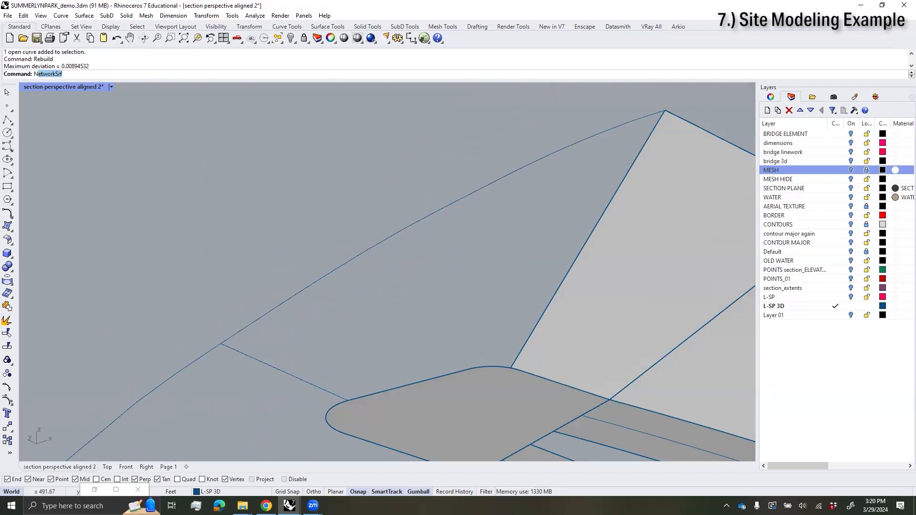
{"action": "key", "text": "Return"}
{"action": "left_click", "coordinate": [321, 280]}
{"action": "left_click", "coordinate": [311, 385]}
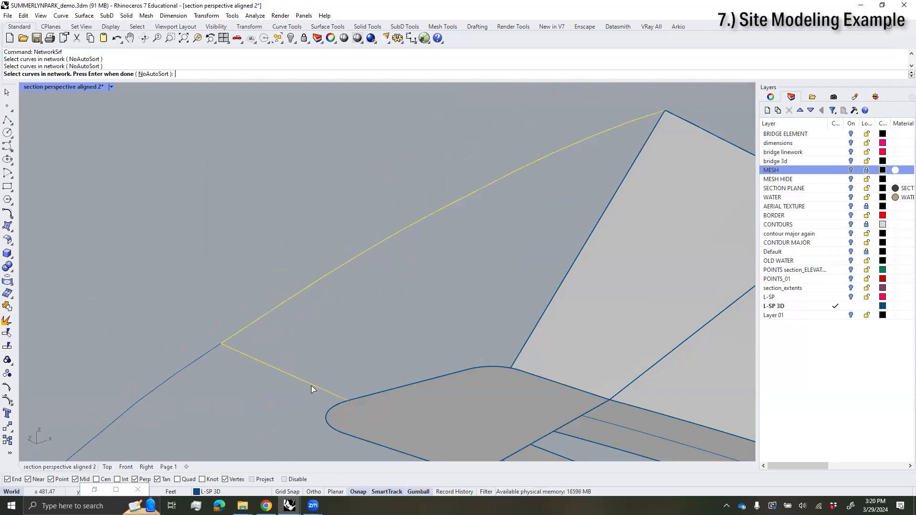
{"action": "left_click", "coordinate": [547, 310]}
{"action": "left_click", "coordinate": [594, 338]}
{"action": "left_click", "coordinate": [513, 371]}
{"action": "left_click", "coordinate": [549, 393]}
{"action": "key", "text": "Return"}
{"action": "left_click", "coordinate": [412, 354]}
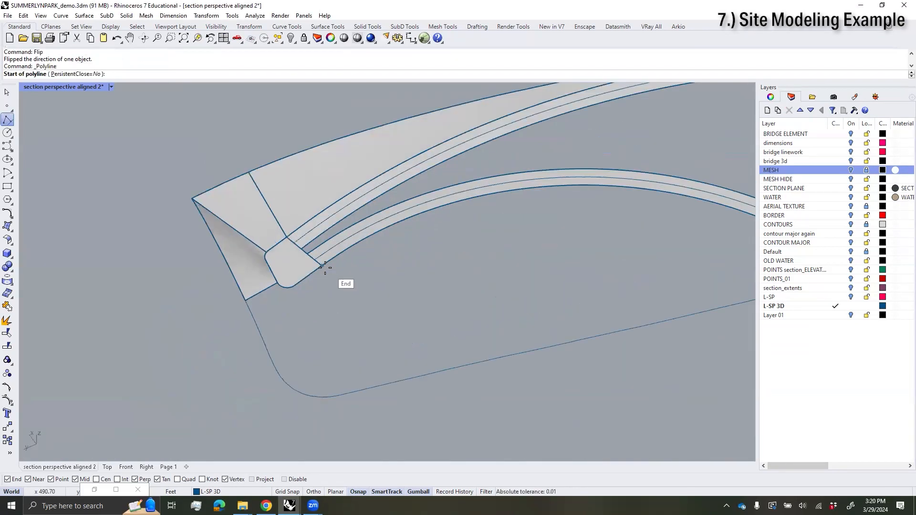
Step: Connect the landing's corner at the lower path to the terrain border with a polyline and split the border curve with it
{"action": "left_click", "coordinate": [325, 268]}
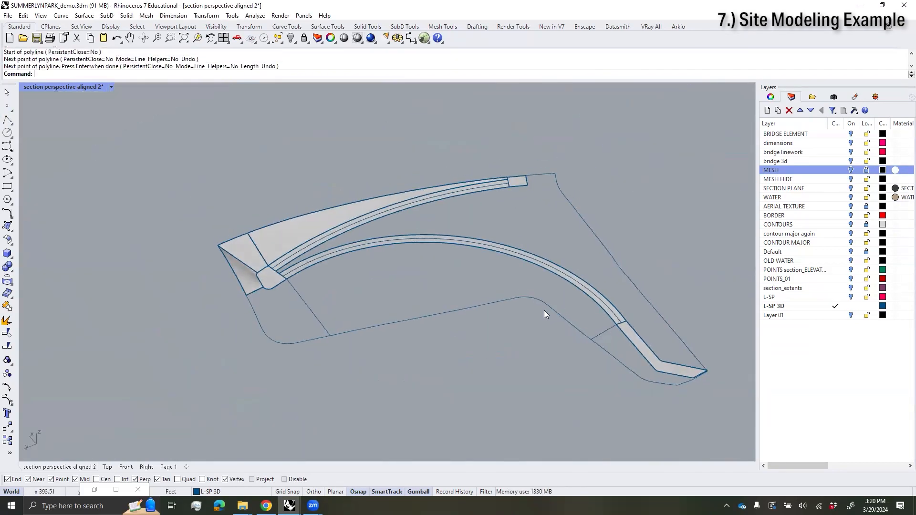
{"action": "left_click", "coordinate": [546, 314]}
{"action": "key", "text": "Escape"}
{"action": "type", "text": "tt"}
{"action": "key", "text": "Return"}
{"action": "left_click", "coordinate": [579, 336]}
{"action": "key", "text": "Return"}
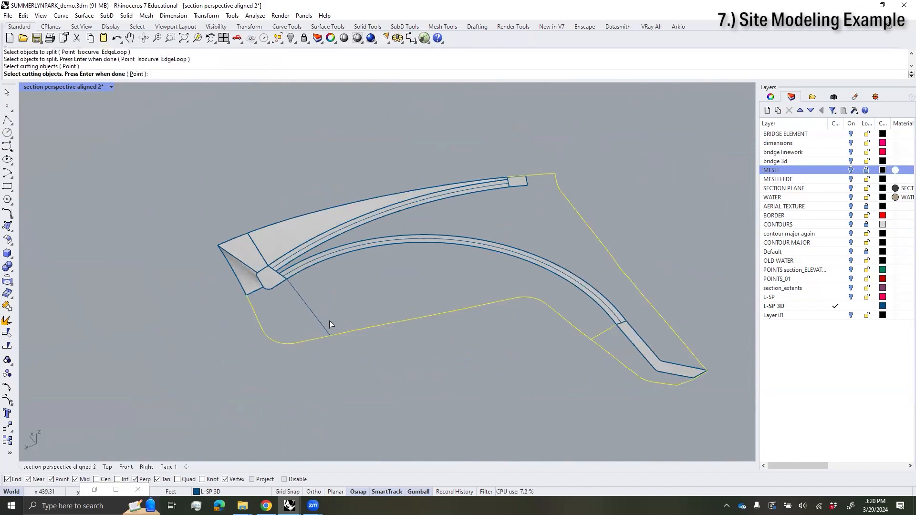
{"action": "left_click", "coordinate": [314, 318]}
{"action": "key", "text": "Return"}
Step: Draw a polyline from the end of the landing's lower rounded corner to the end of the border's bend
{"action": "scroll", "coordinate": [249, 332], "scroll_direction": "up", "scroll_amount": 5}
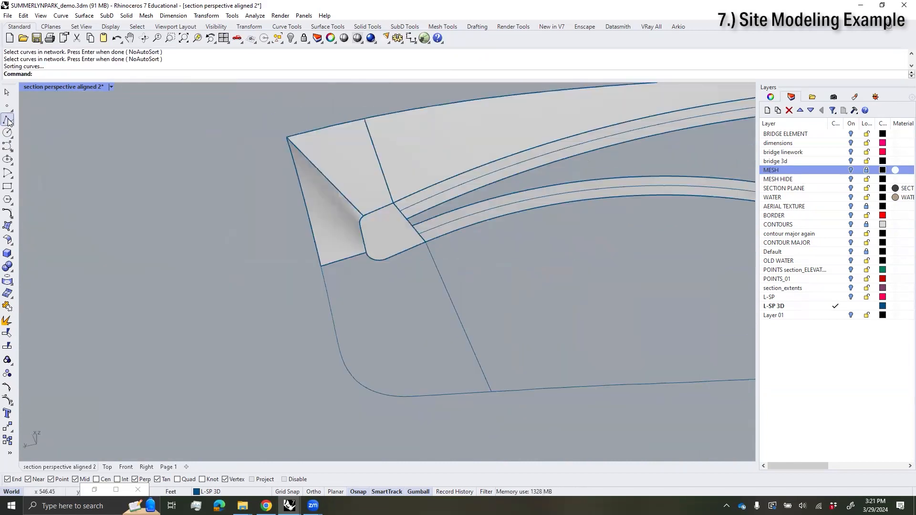
{"action": "left_click", "coordinate": [7, 119]}
{"action": "scroll", "coordinate": [406, 274], "scroll_direction": "up", "scroll_amount": 4}
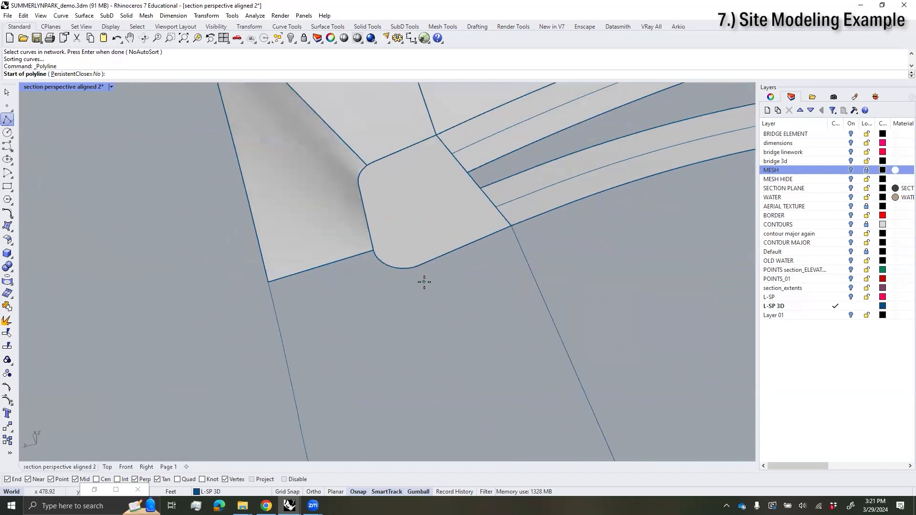
{"action": "right_click_drag", "start_coordinate": [399, 253], "coordinate": [377, 191], "text": "shift"}
{"action": "right_click_drag", "start_coordinate": [396, 276], "coordinate": [372, 273]}
{"action": "left_click", "coordinate": [405, 217]}
{"action": "left_click", "coordinate": [400, 436]}
{"action": "key", "text": "Return"}
{"action": "scroll", "coordinate": [444, 335], "scroll_direction": "down", "scroll_amount": 3}
Step: Split the curved border segment with the line coming from the landing's lower rounded corner
{"action": "left_click", "coordinate": [445, 373]}
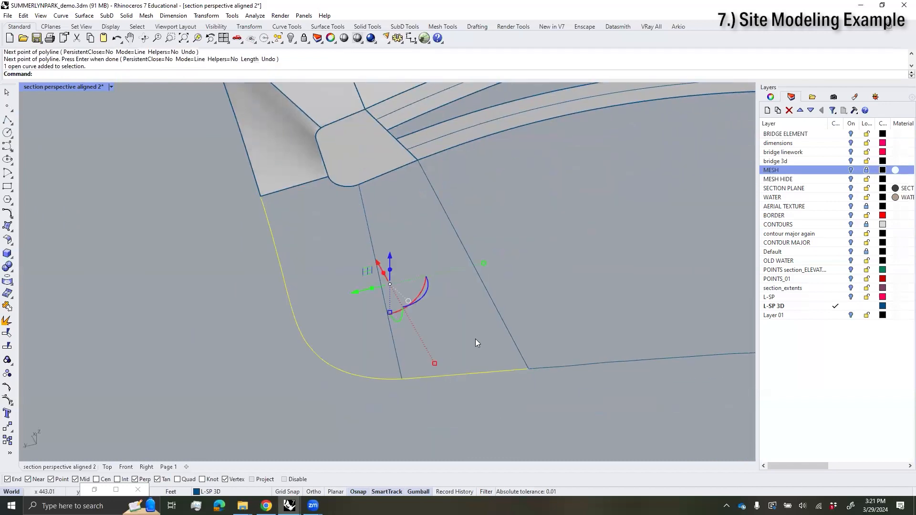
{"action": "key", "text": "Escape"}
{"action": "type", "text": "sp"}
{"action": "key", "text": "Return"}
{"action": "left_click", "coordinate": [449, 376]}
{"action": "key", "text": "Return"}
{"action": "left_click", "coordinate": [393, 343]}
{"action": "key", "text": "Return"}
{"action": "left_click", "coordinate": [340, 369]}
{"action": "left_click", "coordinate": [425, 317]}
Step: Build a NetworkSrf surface around the border's bend from the curved segment, both connecting lines and the landing's rounded edge
{"action": "type", "text": "ne"}
{"action": "key", "text": "Return"}
{"action": "left_click", "coordinate": [392, 379]}
{"action": "left_click", "coordinate": [394, 344]}
{"action": "left_click", "coordinate": [342, 188]}
{"action": "left_click", "coordinate": [309, 184]}
{"action": "left_click", "coordinate": [345, 216]}
{"action": "key", "text": "Return"}
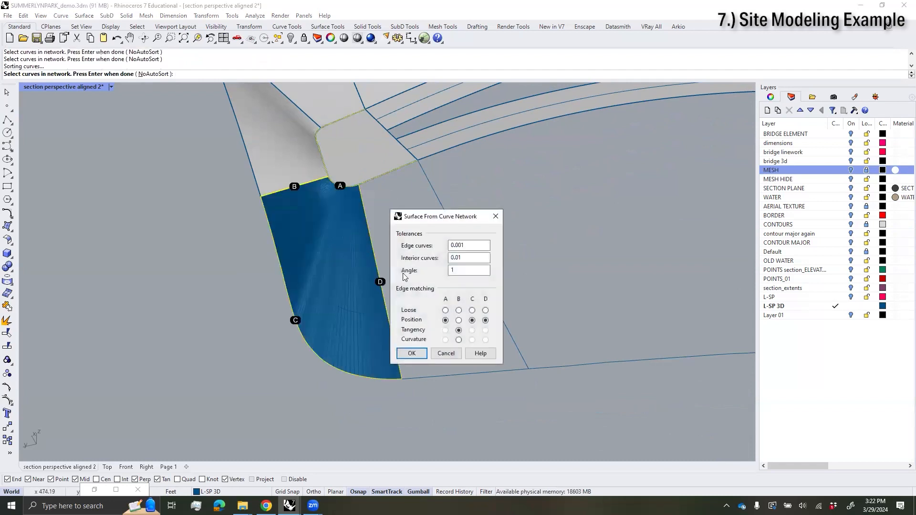
{"action": "scroll", "coordinate": [351, 258], "scroll_direction": "up", "scroll_amount": 8}
{"action": "right_click_drag", "start_coordinate": [343, 212], "coordinate": [296, 207]}
{"action": "left_click", "coordinate": [412, 353]}
{"action": "scroll", "coordinate": [419, 332], "scroll_direction": "down", "scroll_amount": 6}
Step: Build a NetworkSrf surface between the landing's straight edge, the two connecting lines and the short border segment, and flip its direction
{"action": "right_click_drag", "start_coordinate": [419, 332], "coordinate": [445, 283]}
{"action": "key", "text": "Return"}
{"action": "left_click", "coordinate": [424, 234]}
{"action": "left_click", "coordinate": [446, 253]}
{"action": "left_click", "coordinate": [406, 267]}
{"action": "left_click", "coordinate": [451, 290]}
{"action": "key", "text": "Return"}
{"action": "left_click", "coordinate": [481, 342]}
{"action": "type", "text": "flip"}
{"action": "key", "text": "Return"}
{"action": "scroll", "coordinate": [476, 342], "scroll_direction": "down", "scroll_amount": 6}
{"action": "right_click_drag", "start_coordinate": [476, 342], "coordinate": [588, 351]}
{"action": "right_click_drag", "start_coordinate": [301, 222], "coordinate": [627, 342]}
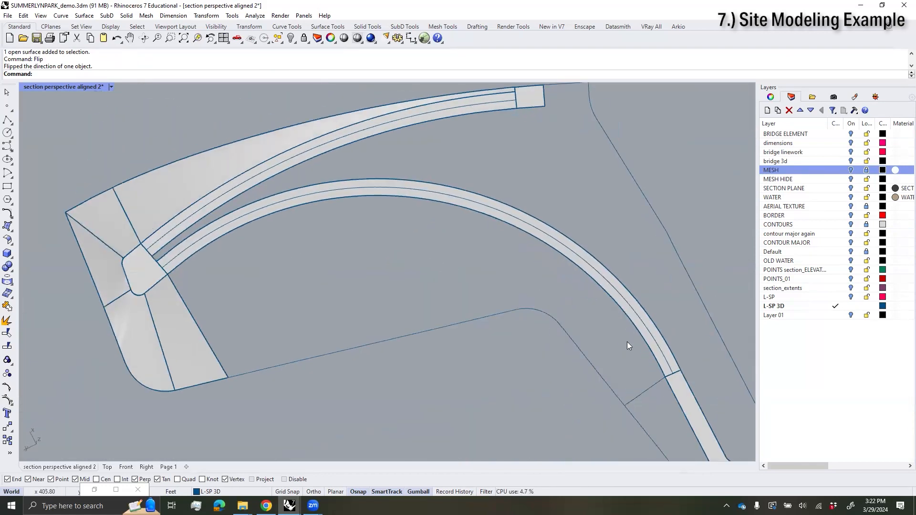
Step: Draw a cross-line polyline from the straight part of the terrain border to the lower path's inner edge
{"action": "left_click", "coordinate": [6, 122]}
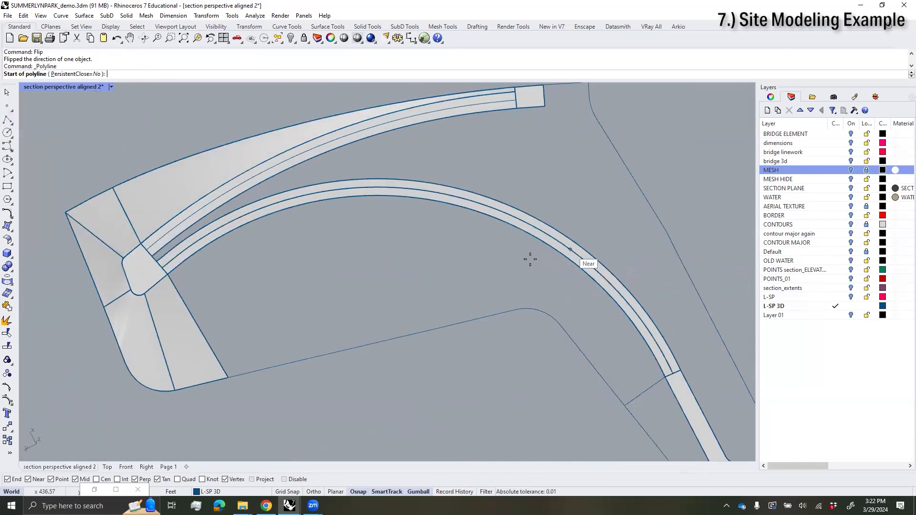
{"action": "left_click", "coordinate": [340, 199]}
{"action": "key", "text": "Return"}
{"action": "key", "text": "Return"}
{"action": "left_click", "coordinate": [351, 350]}
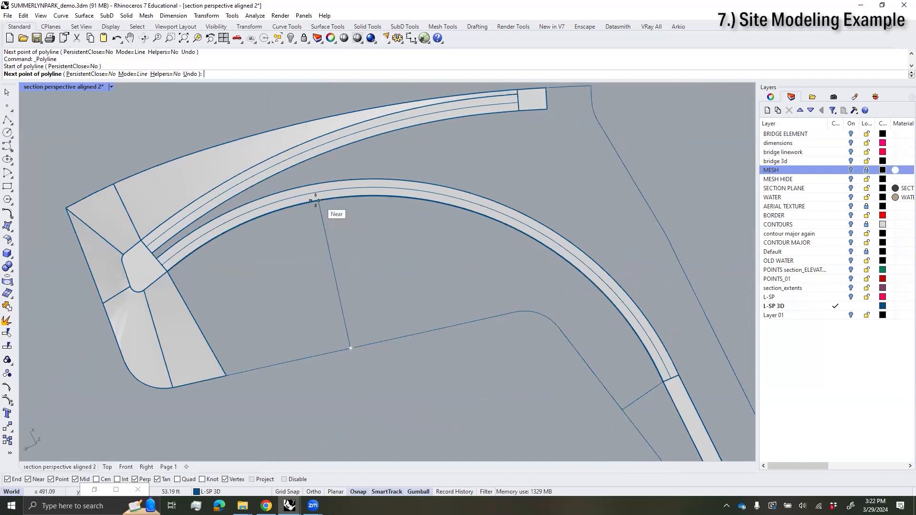
{"action": "left_click", "coordinate": [319, 199]}
{"action": "scroll", "coordinate": [319, 200], "scroll_direction": "up", "scroll_amount": 4}
{"action": "right_click_drag", "start_coordinate": [404, 215], "coordinate": [406, 177]}
{"action": "left_click", "coordinate": [407, 177]}
{"action": "key", "text": "Return"}
Step: Draw two cross-line polylines to the lower path's edge, one from each end of the border's rounded bend
{"action": "key", "text": "Return"}
{"action": "right_click_drag", "start_coordinate": [477, 210], "coordinate": [469, 212]}
{"action": "left_click", "coordinate": [620, 276]}
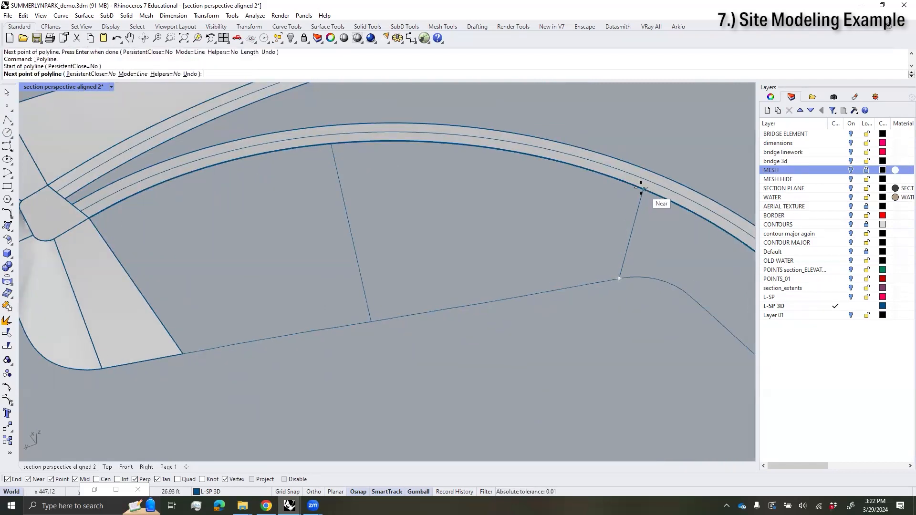
{"action": "left_click", "coordinate": [642, 187]}
{"action": "key", "text": "Return"}
{"action": "scroll", "coordinate": [560, 228], "scroll_direction": "down", "scroll_amount": 5}
{"action": "scroll", "coordinate": [557, 210], "scroll_direction": "up", "scroll_amount": 4}
{"action": "left_click", "coordinate": [547, 188]}
{"action": "left_click", "coordinate": [569, 135]}
{"action": "key", "text": "Return"}
{"action": "key", "text": "Return"}
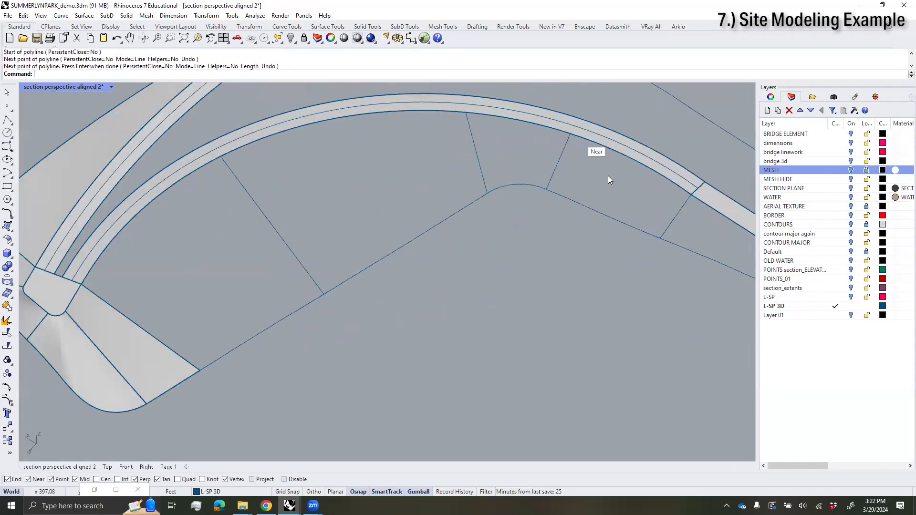
Step: Add further cross-line polylines between the terrain border and the lower path's inner edge to fill the wide gaps
{"action": "left_click", "coordinate": [461, 340]}
{"action": "left_click", "coordinate": [475, 258]}
{"action": "key", "text": "Return"}
{"action": "key", "text": "Return"}
{"action": "left_click", "coordinate": [359, 338]}
{"action": "left_click", "coordinate": [344, 246]}
{"action": "key", "text": "Return"}
{"action": "scroll", "coordinate": [389, 267], "scroll_direction": "down", "scroll_amount": 6}
{"action": "scroll", "coordinate": [415, 258], "scroll_direction": "up", "scroll_amount": 7}
Step: Duplicate the lower path's inner surface edge as a curve with DupEdge
{"action": "left_click", "coordinate": [329, 138]}
{"action": "left_click", "coordinate": [326, 152]}
{"action": "left_click", "coordinate": [337, 142]}
{"action": "left_click", "coordinate": [327, 155]}
{"action": "type", "text": "DupEdge"}
{"action": "key", "text": "Return"}
{"action": "left_click", "coordinate": [329, 139]}
{"action": "key", "text": "Return"}
{"action": "key", "text": "Escape"}
Step: Build a NetworkSrf surface from the long border segment, the lower path's inner edge, the cross-lines and both end lines
{"action": "type", "text": "Net"}
{"action": "key", "text": "Return"}
{"action": "left_click", "coordinate": [328, 229]}
{"action": "left_click", "coordinate": [334, 137]}
{"action": "left_click", "coordinate": [366, 163]}
{"action": "left_click", "coordinate": [173, 211]}
{"action": "left_click", "coordinate": [197, 236]}
{"action": "left_click", "coordinate": [226, 213]}
{"action": "left_click", "coordinate": [286, 211]}
{"action": "left_click", "coordinate": [361, 209]}
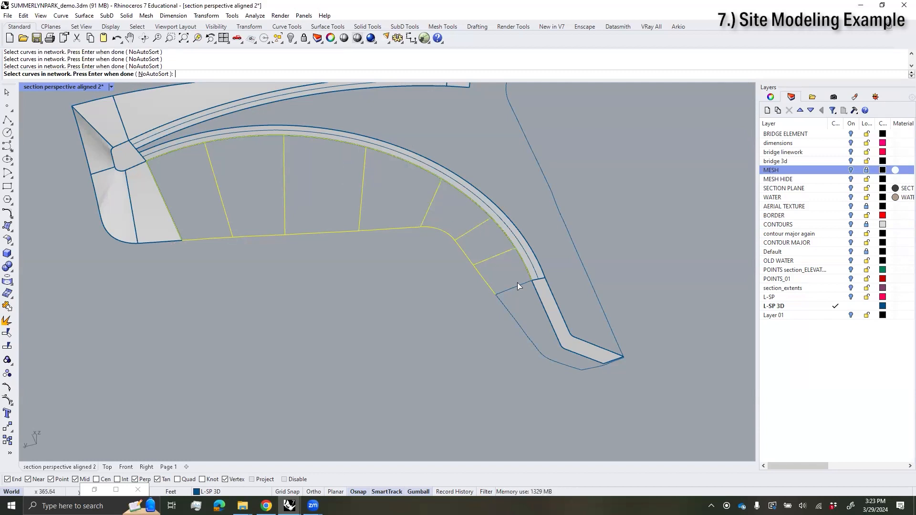
{"action": "left_click", "coordinate": [518, 283]}
{"action": "key", "text": "Return"}
Step: Flip the direction of the network surface along the inner side of the lower path
{"action": "left_click", "coordinate": [453, 200]}
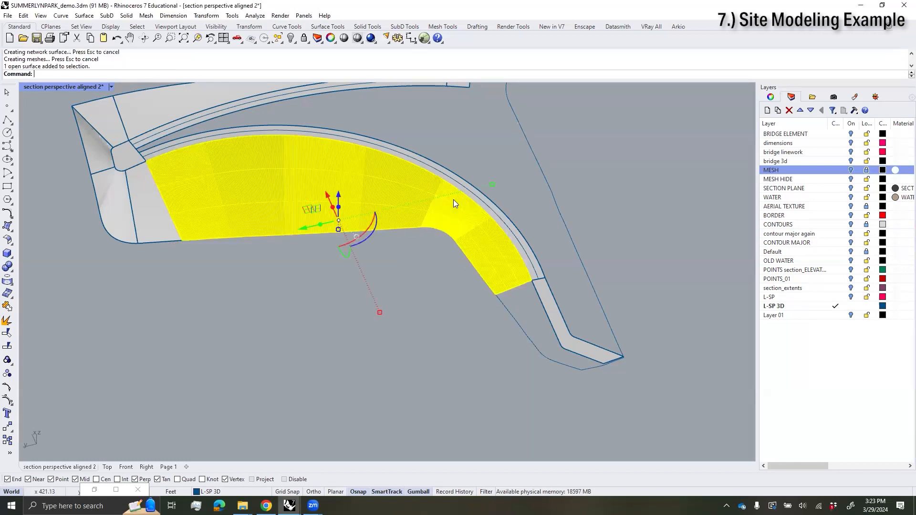
{"action": "type", "text": "F"}
{"action": "key", "text": "Return"}
Step: Examine the bent end section of the lower path and how its corners meet the terrain border
{"action": "right_click_drag", "start_coordinate": [454, 200], "coordinate": [422, 291]}
{"action": "scroll", "coordinate": [451, 263], "scroll_direction": "up", "scroll_amount": 5}
{"action": "left_click", "coordinate": [438, 224]}
{"action": "scroll", "coordinate": [454, 263], "scroll_direction": "down", "scroll_amount": 5}
{"action": "scroll", "coordinate": [370, 263], "scroll_direction": "up", "scroll_amount": 4}
{"action": "left_click", "coordinate": [851, 172]}
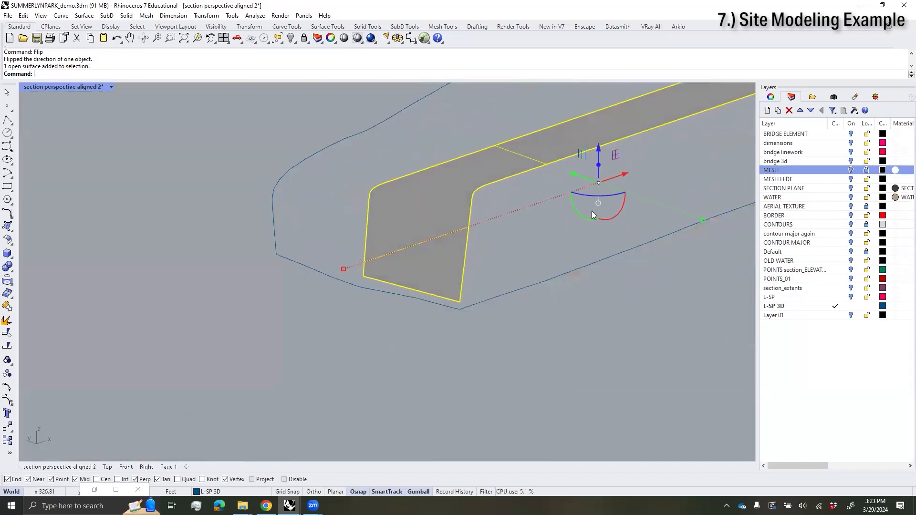
{"action": "scroll", "coordinate": [492, 291], "scroll_direction": "down", "scroll_amount": 4}
{"action": "right_click_drag", "start_coordinate": [494, 310], "coordinate": [503, 343]}
{"action": "left_click", "coordinate": [503, 342]}
{"action": "left_click", "coordinate": [430, 253]}
{"action": "right_click_drag", "start_coordinate": [432, 254], "coordinate": [489, 274]}
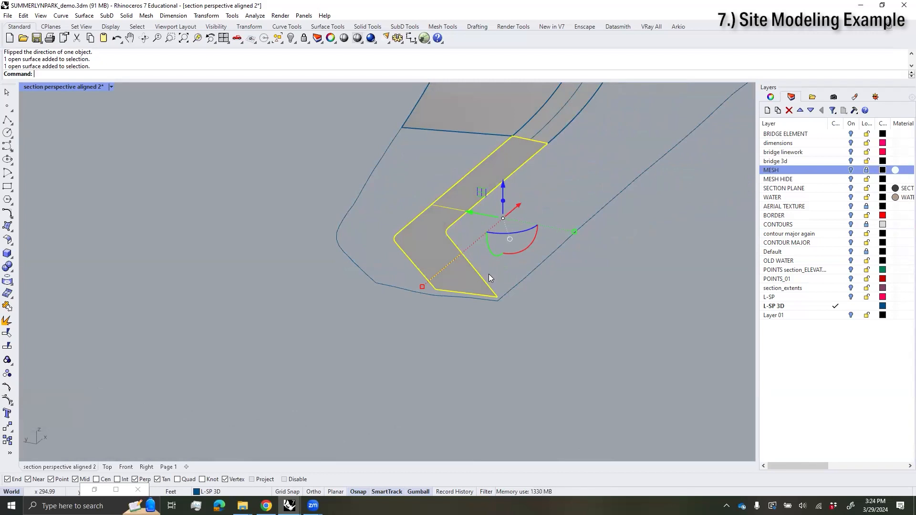
{"action": "right_click_drag", "start_coordinate": [489, 274], "coordinate": [434, 313]}
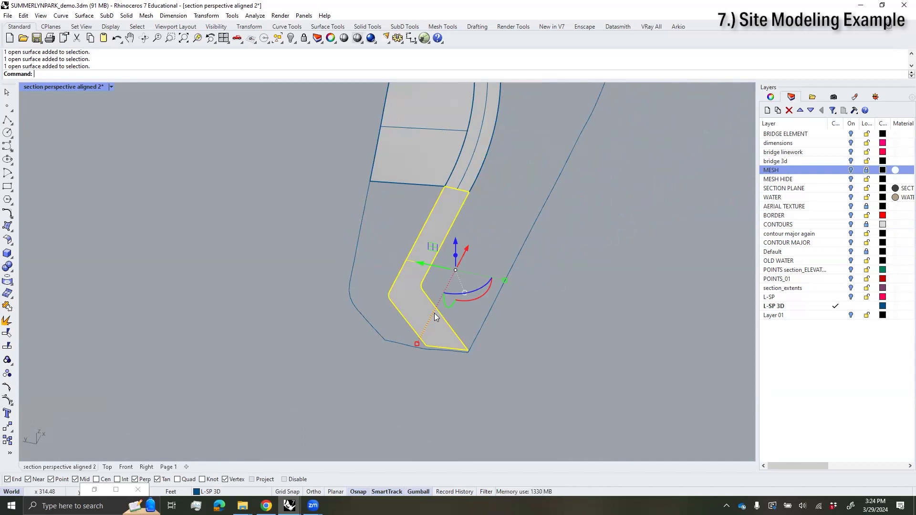
{"action": "key", "text": "Return"}
Step: Delete the bent end section's surface and recreate it from its closed outline with PlanarSrf
{"action": "left_click", "coordinate": [422, 308]}
{"action": "key", "text": "Delete"}
{"action": "left_click", "coordinate": [355, 246]}
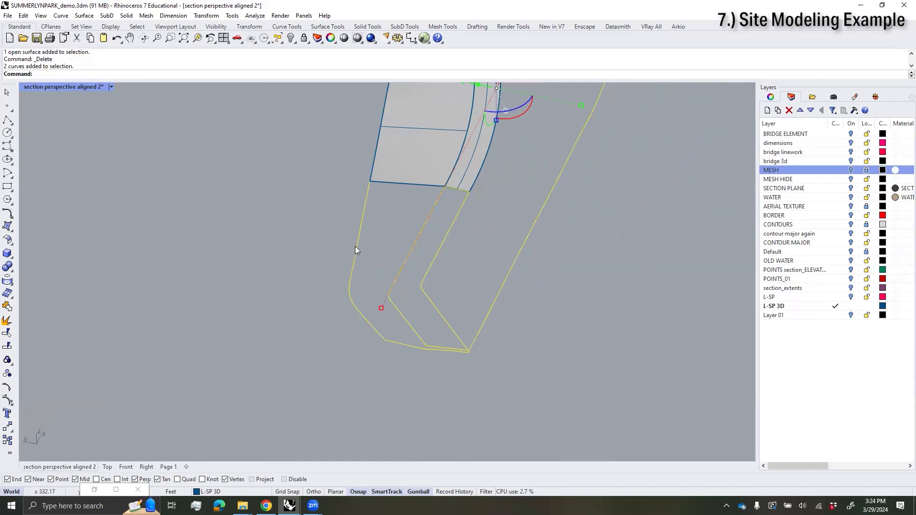
{"action": "left_click", "coordinate": [468, 266]}
{"action": "left_click", "coordinate": [435, 259]}
{"action": "type", "text": "Pla"}
{"action": "key", "text": "Return"}
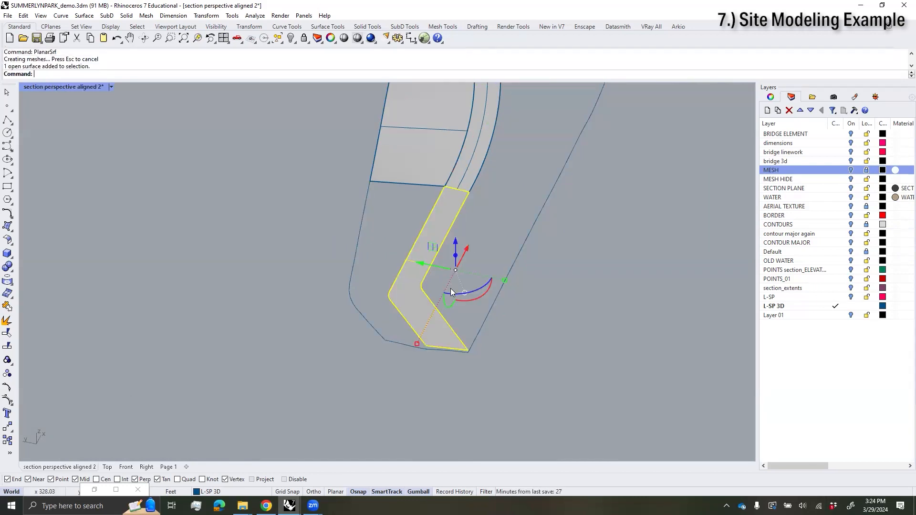
Step: Turn on the solid control points of the bent path end surface
{"action": "scroll", "coordinate": [452, 293], "scroll_direction": "up", "scroll_amount": 5}
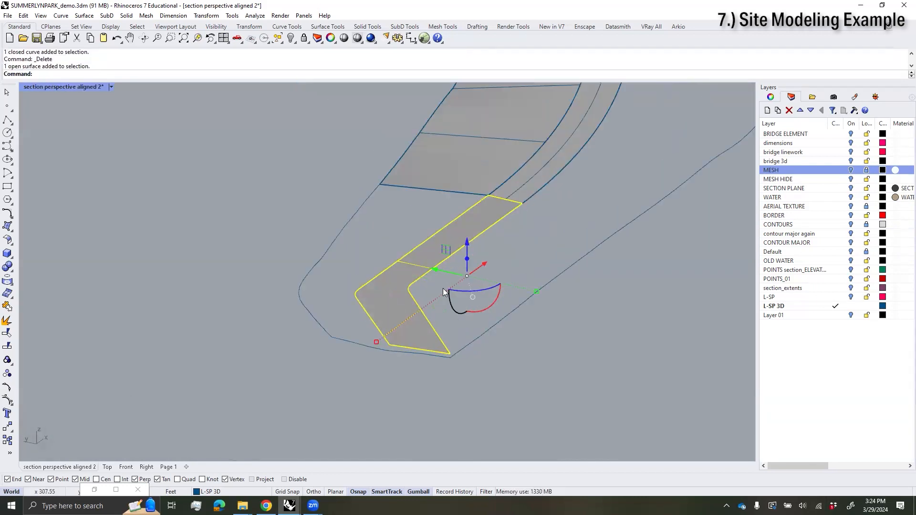
{"action": "left_click", "coordinate": [367, 27]}
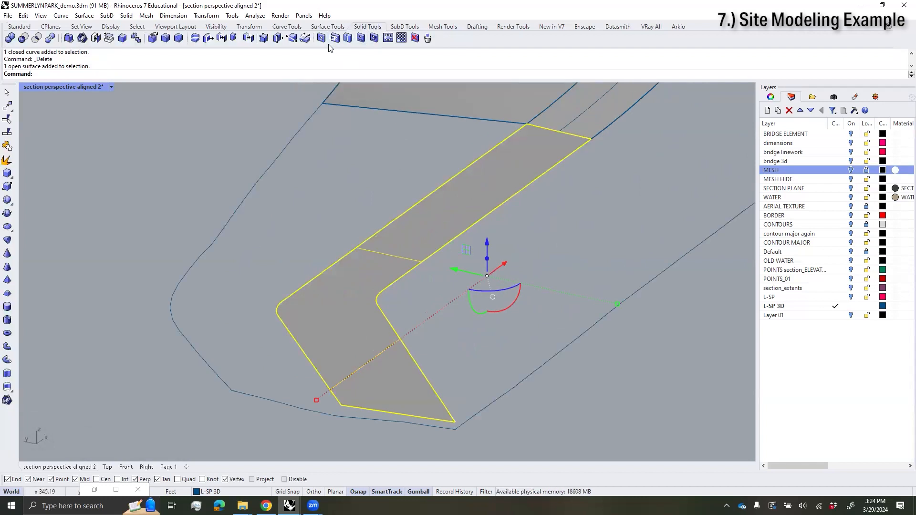
{"action": "left_click", "coordinate": [264, 39]}
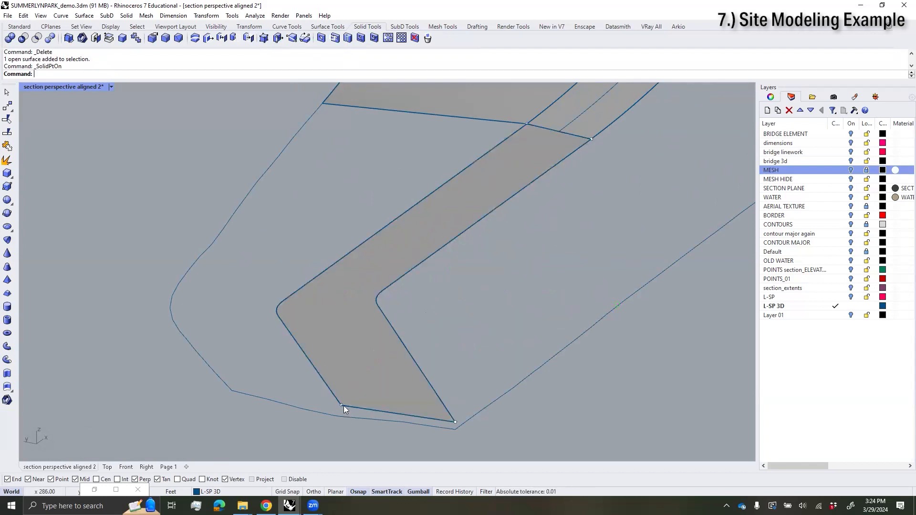
Step: Move the two end corner points of the bent path surface onto the terrain border with SetPt
{"action": "left_click", "coordinate": [453, 423]}
{"action": "scroll", "coordinate": [462, 432], "scroll_direction": "up", "scroll_amount": 4}
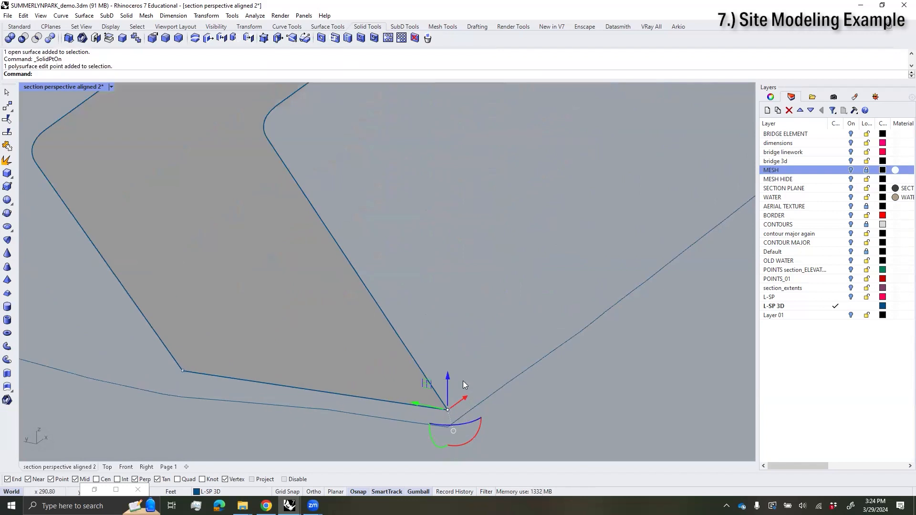
{"action": "key", "text": "Return"}
{"action": "key", "text": "Return"}
{"action": "left_click", "coordinate": [288, 418]}
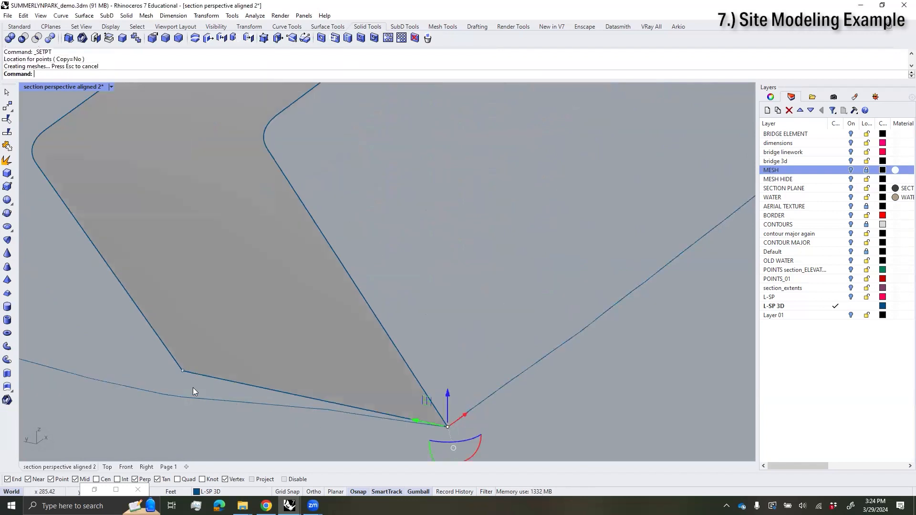
{"action": "key", "text": "Return"}
{"action": "key", "text": "Return"}
{"action": "left_click", "coordinate": [175, 397]}
{"action": "key", "text": "Escape"}
{"action": "left_click", "coordinate": [281, 407]}
{"action": "key", "text": "Escape"}
Step: Split the terrain border curve where it meets the end of the bent path surface
{"action": "right_click_drag", "start_coordinate": [282, 407], "coordinate": [379, 264]}
{"action": "left_click", "coordinate": [378, 265]}
{"action": "scroll", "coordinate": [460, 282], "scroll_direction": "down", "scroll_amount": 12}
{"action": "left_click", "coordinate": [467, 270]}
{"action": "left_click", "coordinate": [507, 292]}
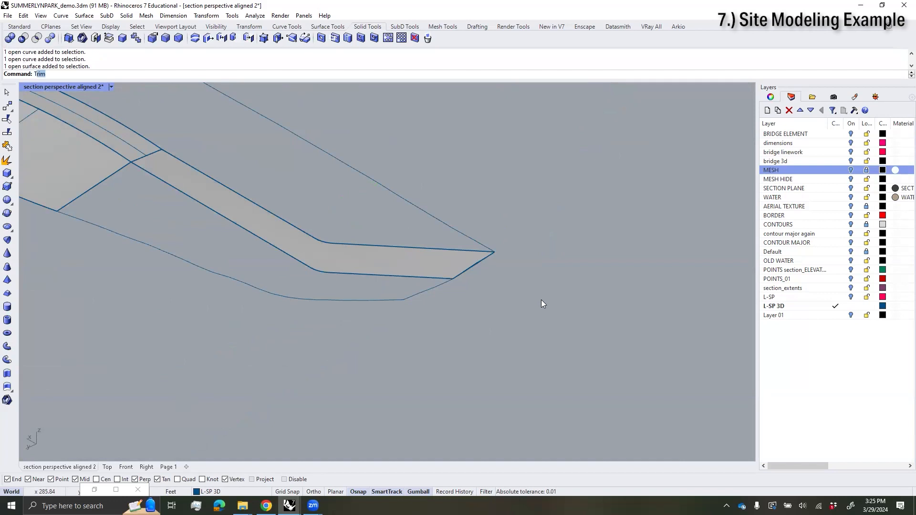
{"action": "type", "text": "sp"}
{"action": "key", "text": "Return"}
{"action": "scroll", "coordinate": [400, 260], "scroll_direction": "up", "scroll_amount": 2}
{"action": "left_click", "coordinate": [429, 301]}
{"action": "key", "text": "Return"}
{"action": "left_click", "coordinate": [442, 274]}
{"action": "key", "text": "Return"}
{"action": "left_click", "coordinate": [438, 296]}
{"action": "scroll", "coordinate": [438, 297], "scroll_direction": "down", "scroll_amount": 5}
{"action": "scroll", "coordinate": [224, 244], "scroll_direction": "up", "scroll_amount": 5}
Step: Duplicate the bent path's side edge and the adjoining network surface's end edge, and join them with the border curve into a closed outline
{"action": "left_click", "coordinate": [216, 221]}
{"action": "left_click", "coordinate": [288, 217]}
{"action": "key", "text": "Escape"}
{"action": "type", "text": "DupEdge"}
{"action": "key", "text": "Return"}
{"action": "left_click", "coordinate": [303, 229]}
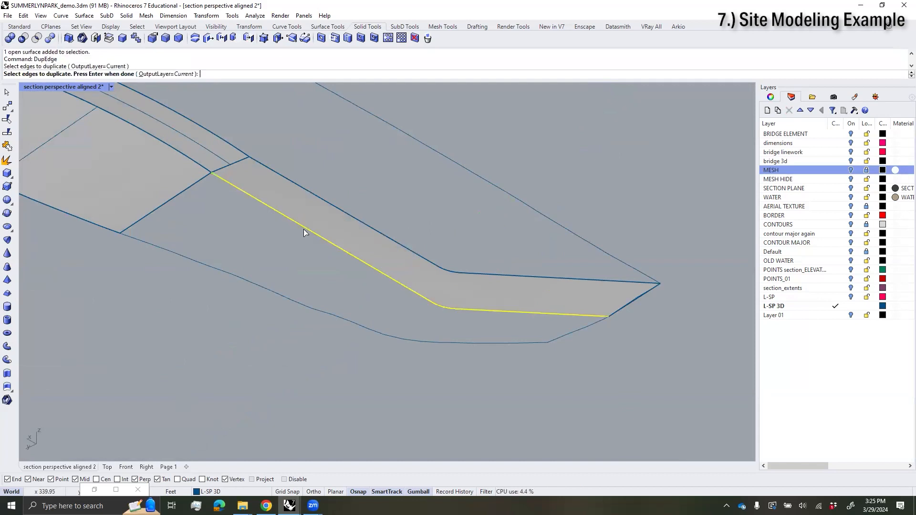
{"action": "left_click", "coordinate": [188, 185]}
{"action": "key", "text": "Return"}
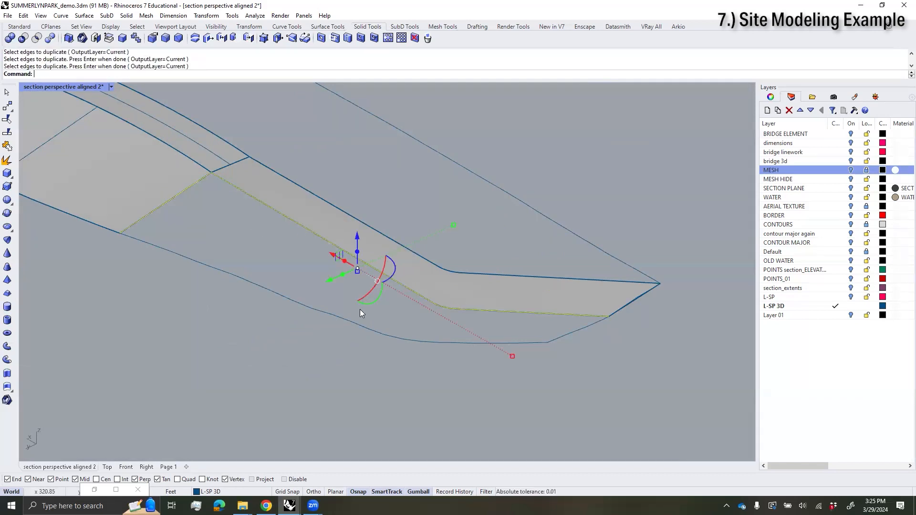
{"action": "key", "text": "Return"}
{"action": "left_click", "coordinate": [351, 320]}
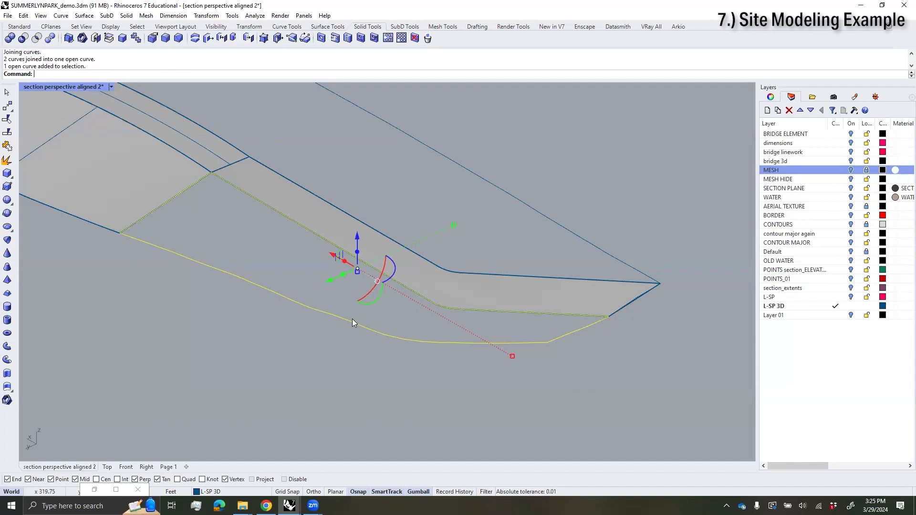
{"action": "key", "text": "Return"}
Step: Start a Patch from the closed outline and preview it in the Top view in wireframe display
{"action": "key", "text": "Return"}
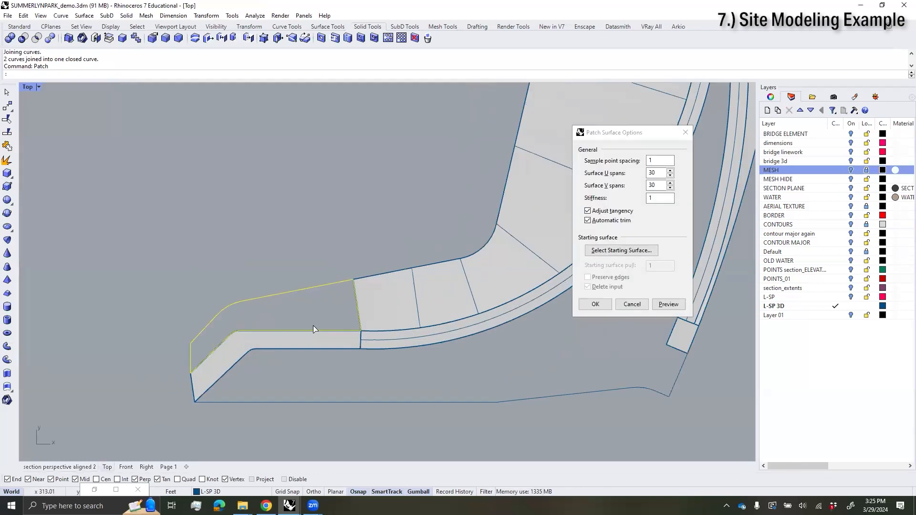
{"action": "scroll", "coordinate": [314, 327], "scroll_direction": "up", "scroll_amount": 7}
{"action": "right_click_drag", "start_coordinate": [315, 327], "coordinate": [370, 283]}
{"action": "left_click", "coordinate": [40, 89]}
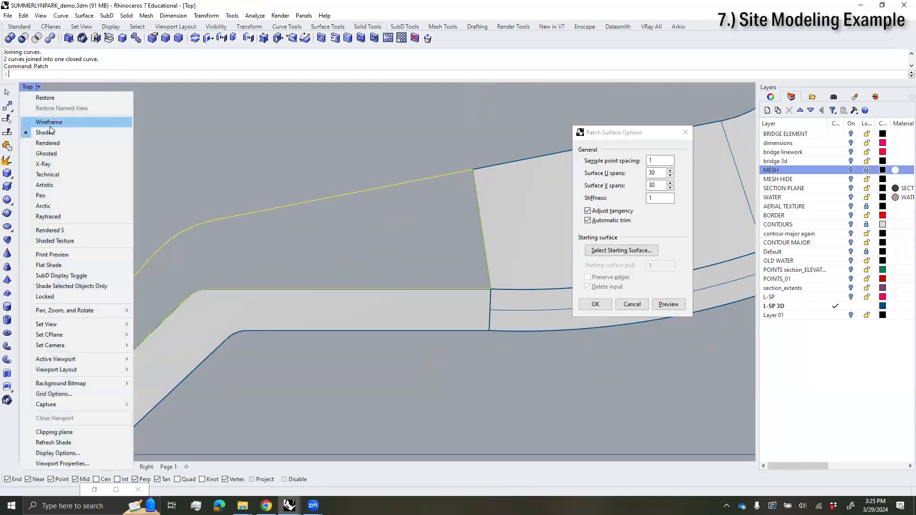
{"action": "left_click", "coordinate": [50, 122]}
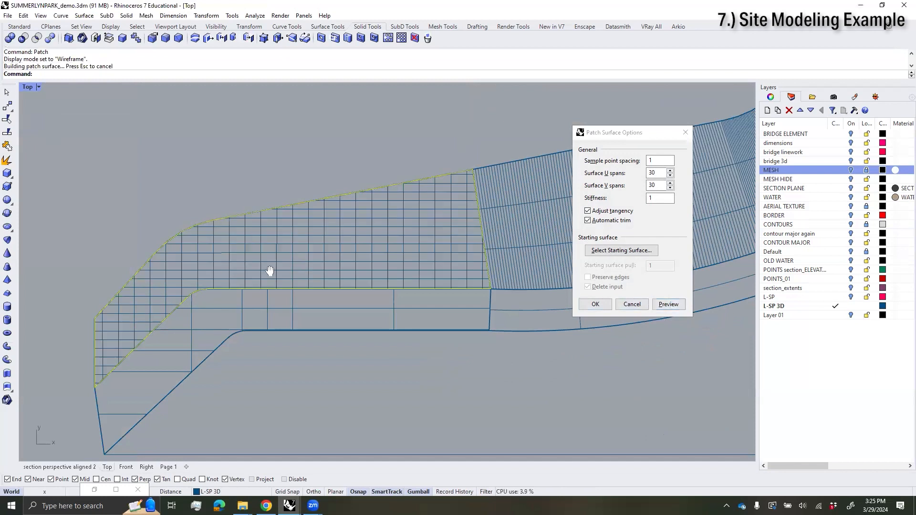
{"action": "right_click_drag", "start_coordinate": [270, 271], "coordinate": [292, 263]}
{"action": "scroll", "coordinate": [292, 262], "scroll_direction": "up", "scroll_amount": 2}
{"action": "left_click_drag", "start_coordinate": [631, 133], "coordinate": [678, 127]}
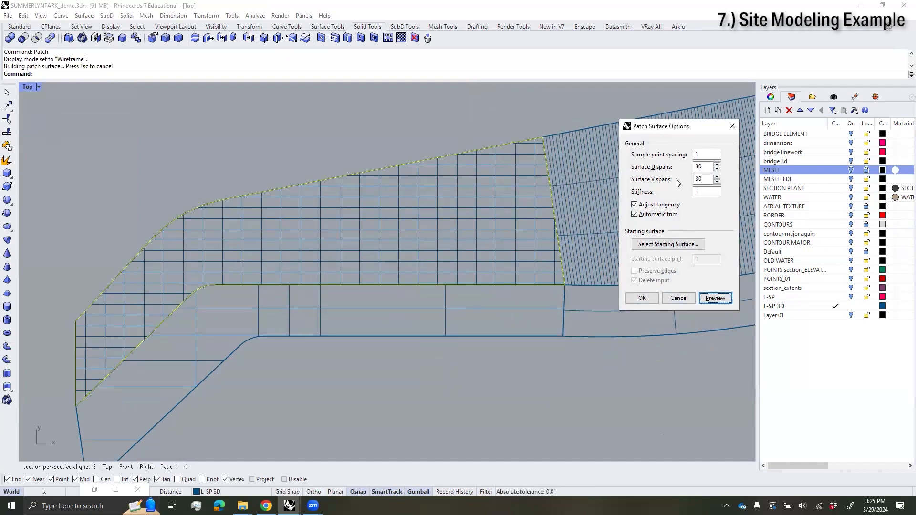
Step: Set the patch's surface V spans to 20, preview the result and create the patch surface
{"action": "left_click_drag", "start_coordinate": [706, 180], "coordinate": [675, 180]}
{"action": "type", "text": "20"}
{"action": "left_click", "coordinate": [716, 299]}
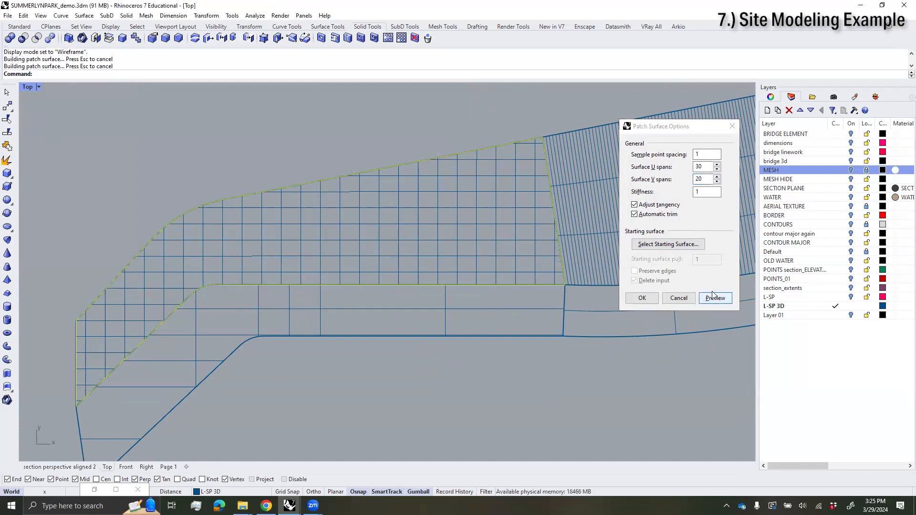
{"action": "left_click_drag", "start_coordinate": [706, 179], "coordinate": [679, 196]}
{"action": "left_click", "coordinate": [726, 300]}
{"action": "left_click", "coordinate": [722, 299]}
{"action": "left_click", "coordinate": [643, 298]}
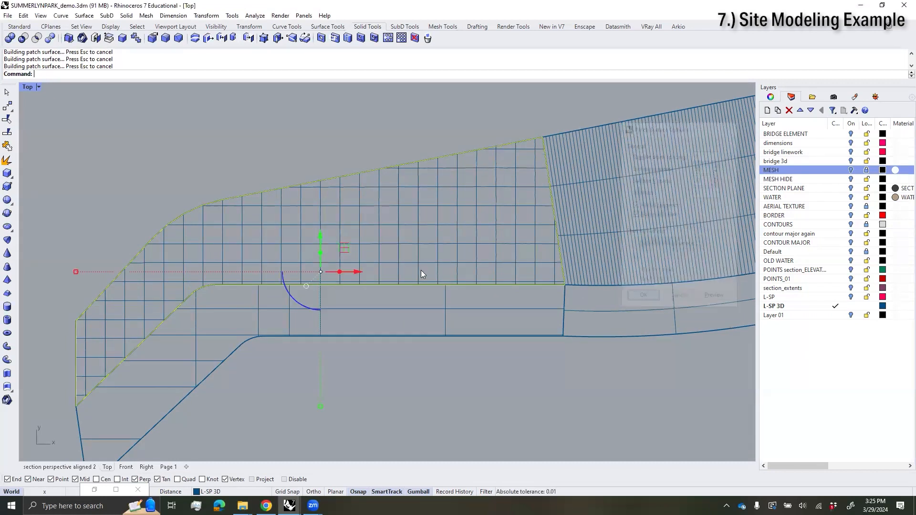
Step: Draw a straight polyline from the upper path's end corner to the facing edge of the lower path in the perspective view
{"action": "left_click", "coordinate": [60, 467]}
{"action": "right_click_drag", "start_coordinate": [332, 351], "coordinate": [255, 365]}
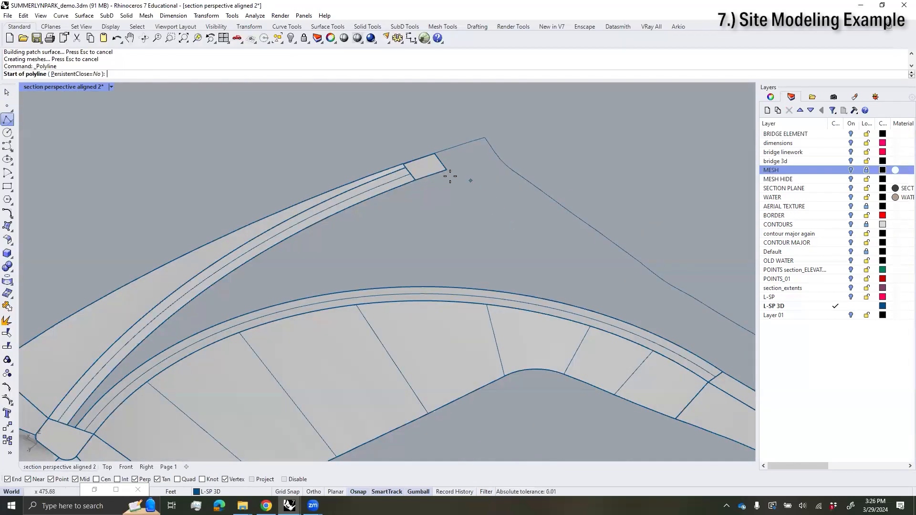
{"action": "left_click", "coordinate": [446, 169]}
{"action": "left_click", "coordinate": [444, 289]}
{"action": "scroll", "coordinate": [486, 258], "scroll_direction": "down", "scroll_amount": 3}
{"action": "right_click_drag", "start_coordinate": [487, 241], "coordinate": [529, 217]}
{"action": "scroll", "coordinate": [409, 261], "scroll_direction": "up", "scroll_amount": 5}
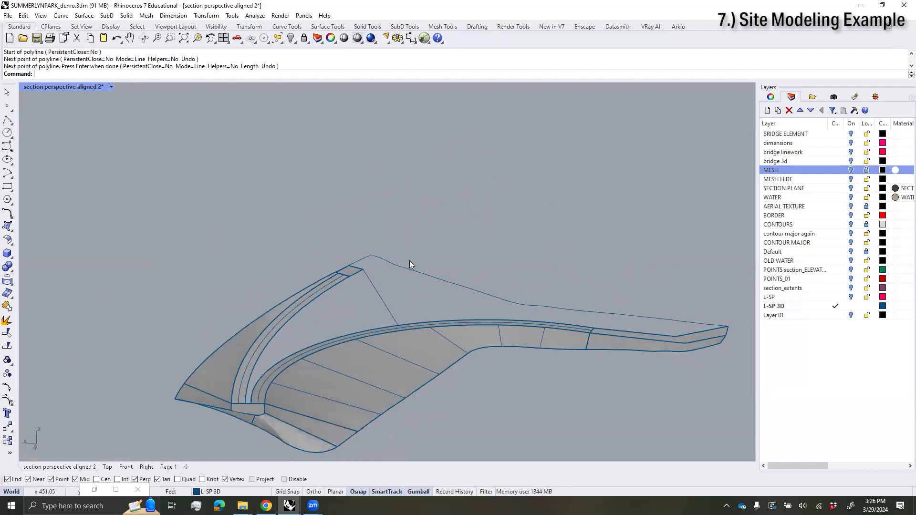
{"action": "left_click", "coordinate": [343, 324]}
Step: Extrude the straight connecting line vertically into a surface
{"action": "right_click_drag", "start_coordinate": [252, 351], "coordinate": [542, 333]}
{"action": "right_click_drag", "start_coordinate": [716, 363], "coordinate": [565, 343], "text": "shift"}
{"action": "scroll", "coordinate": [529, 327], "scroll_direction": "up", "scroll_amount": 3}
{"action": "type", "text": "ex"}
{"action": "key", "text": "Return"}
{"action": "left_click", "coordinate": [628, 175]}
{"action": "scroll", "coordinate": [473, 364], "scroll_direction": "down", "scroll_amount": 4}
Step: Orient the construction plane to the extruded vertical surface and delete that surface
{"action": "key", "text": "Return"}
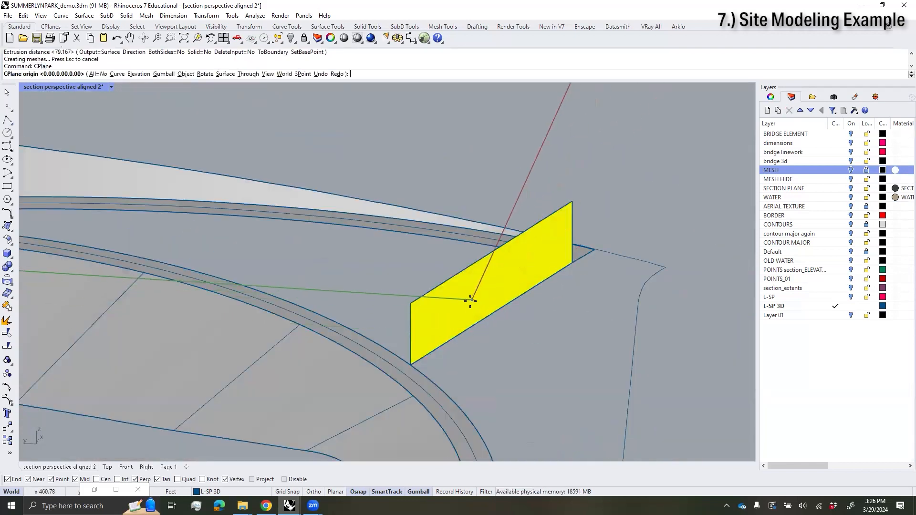
{"action": "left_click", "coordinate": [225, 74]}
{"action": "left_click", "coordinate": [460, 301]}
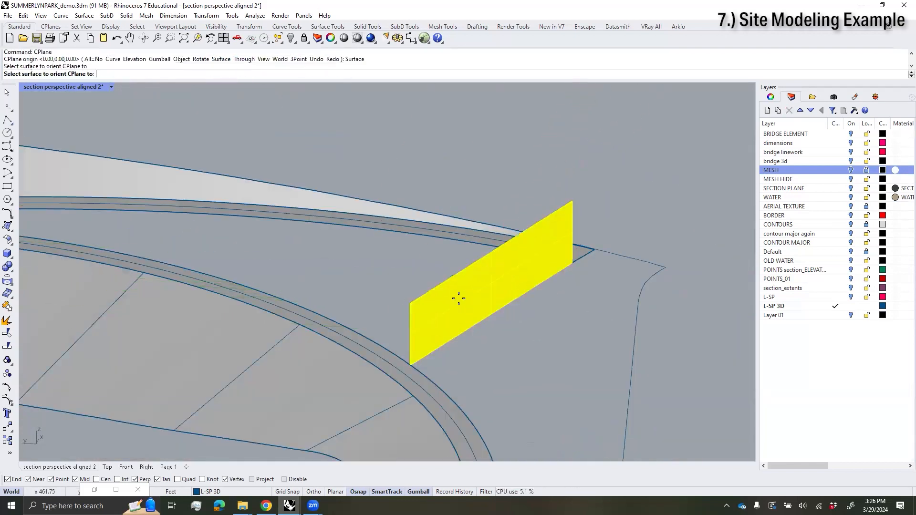
{"action": "left_click", "coordinate": [444, 321]}
{"action": "key", "text": "Return"}
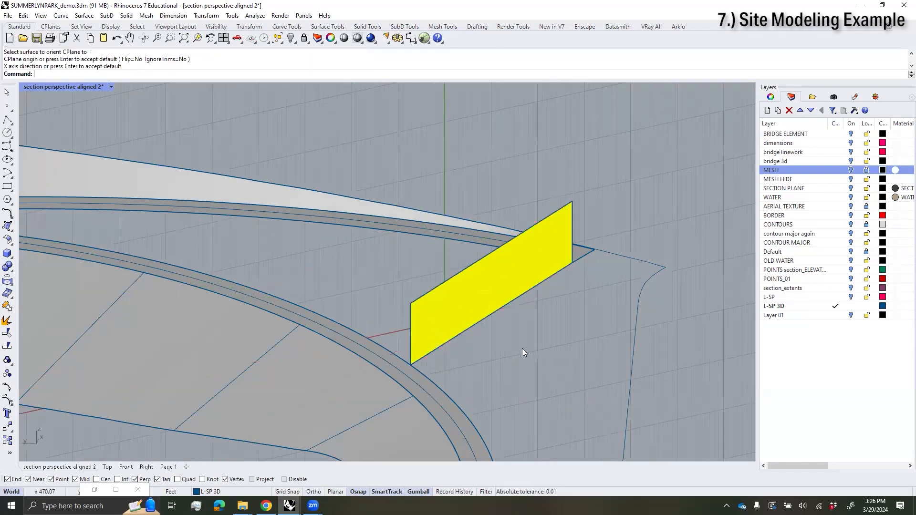
{"action": "left_click", "coordinate": [473, 292]}
{"action": "key", "text": "Delete"}
Step: Draw a polyline between the two paths with an about 8 ft ortho segment at the upper path, and delete the straight line
{"action": "right_click_drag", "start_coordinate": [538, 314], "coordinate": [558, 240]}
{"action": "scroll", "coordinate": [526, 350], "scroll_direction": "up", "scroll_amount": 4}
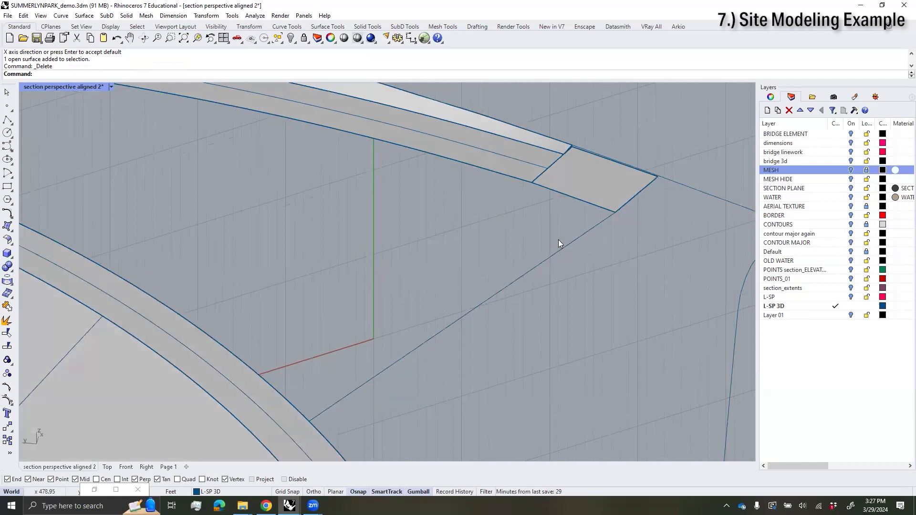
{"action": "left_click", "coordinate": [7, 120]}
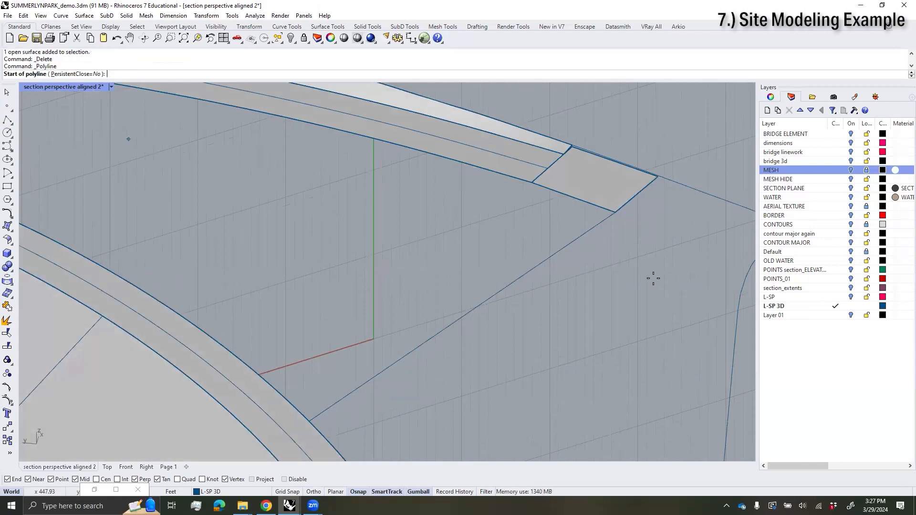
{"action": "left_click", "coordinate": [616, 213]}
{"action": "key", "text": "F8"}
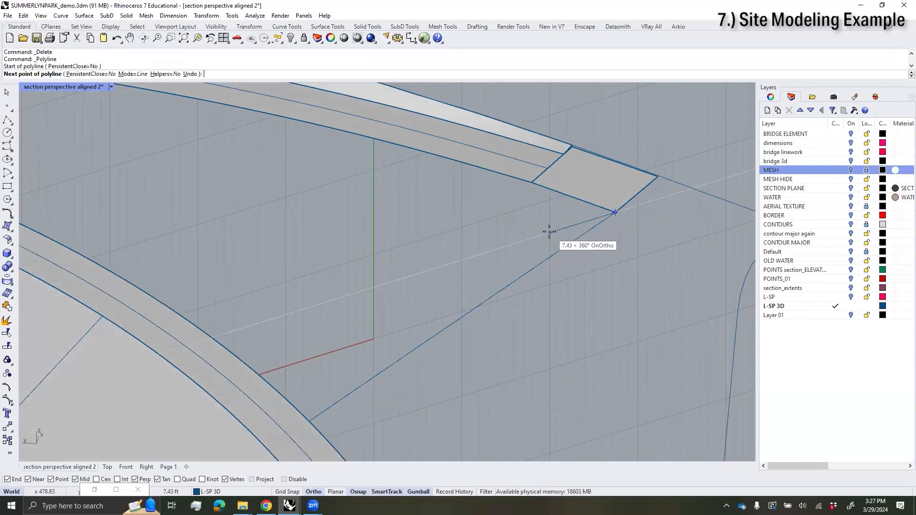
{"action": "left_click", "coordinate": [543, 235]}
{"action": "key", "text": "F8"}
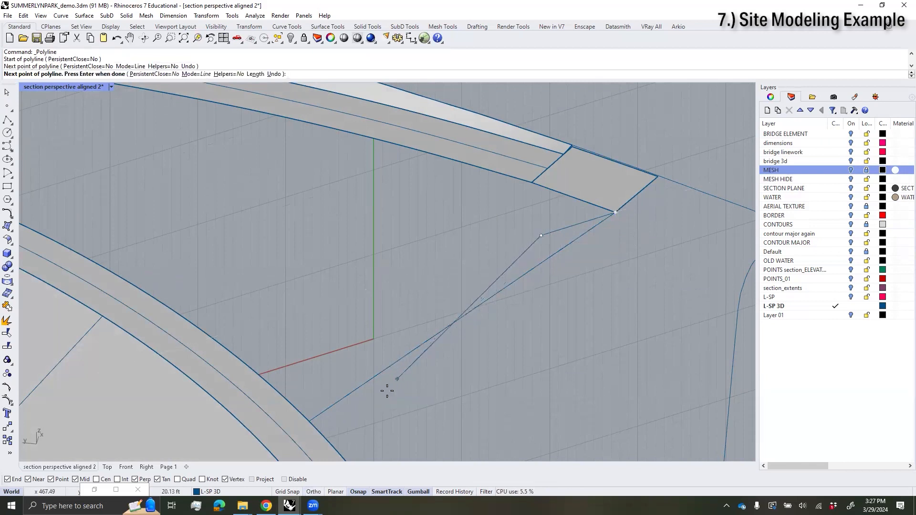
{"action": "left_click", "coordinate": [358, 404]}
{"action": "left_click", "coordinate": [310, 421]}
{"action": "key", "text": "Return"}
{"action": "key", "text": "Delete"}
Step: Fillet the connecting polyline's bends with radius 5 near the lower path and radius 9 near the upper path
{"action": "mouse_move", "coordinate": [561, 238]}
{"action": "right_mouse_down"}
{"action": "mouse_move", "coordinate": [700, 203]}
{"action": "mouse_move", "coordinate": [551, 234]}
{"action": "right_mouse_up"}
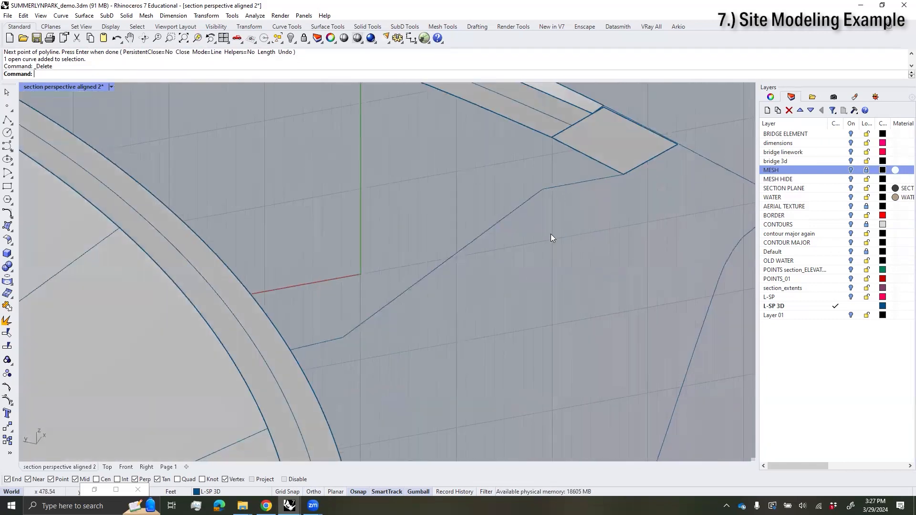
{"action": "key", "text": "Return"}
{"action": "type", "text": "5"}
{"action": "key", "text": "Return"}
{"action": "left_click", "coordinate": [332, 339]}
{"action": "left_click", "coordinate": [370, 321]}
{"action": "key", "text": "Return"}
{"action": "type", "text": "9"}
{"action": "key", "text": "Return"}
{"action": "left_click", "coordinate": [529, 200]}
{"action": "left_click", "coordinate": [557, 187]}
Step: Reset the construction plane to World Top
{"action": "right_click_drag", "start_coordinate": [557, 190], "coordinate": [516, 206]}
{"action": "type", "text": "cplane"}
{"action": "key", "text": "Return"}
{"action": "type", "text": "w"}
{"action": "key", "text": "Return"}
{"action": "type", "text": "t"}
{"action": "key", "text": "Return"}
Step: Duplicate the inner edges of the upper path and its end section
{"action": "left_click", "coordinate": [607, 136]}
{"action": "scroll", "coordinate": [515, 206], "scroll_direction": "down", "scroll_amount": 5}
{"action": "type", "text": "d: DupEdge"}
{"action": "key", "text": "Return"}
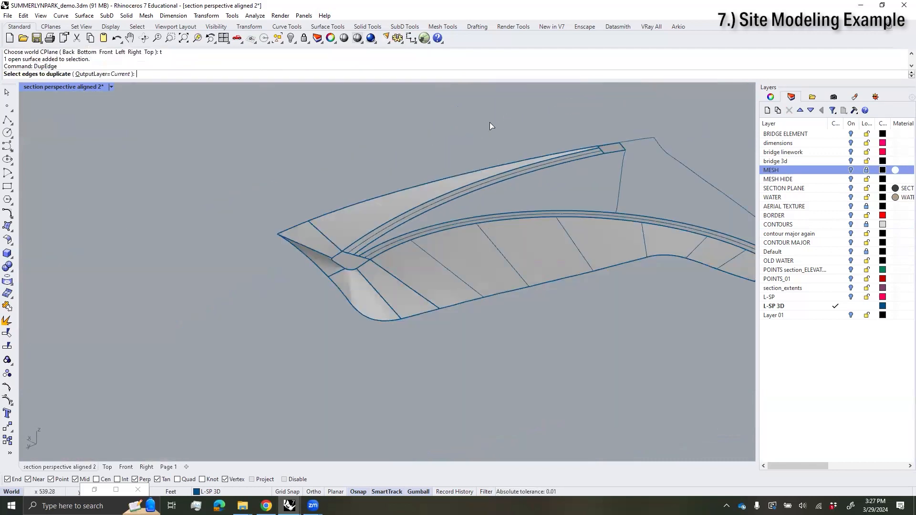
{"action": "left_click", "coordinate": [575, 161]}
{"action": "left_click", "coordinate": [614, 153]}
{"action": "key", "text": "Return"}
Step: Duplicate the lower path's edge facing the upper path and split the boundary curve for the area between the paths
{"action": "scroll", "coordinate": [583, 184], "scroll_direction": "up", "scroll_amount": 6}
{"action": "left_click", "coordinate": [540, 240]}
{"action": "left_click", "coordinate": [555, 218]}
{"action": "key", "text": "Return"}
{"action": "left_click", "coordinate": [564, 244]}
{"action": "key", "text": "Return"}
{"action": "scroll", "coordinate": [143, 350], "scroll_direction": "up", "scroll_amount": 8}
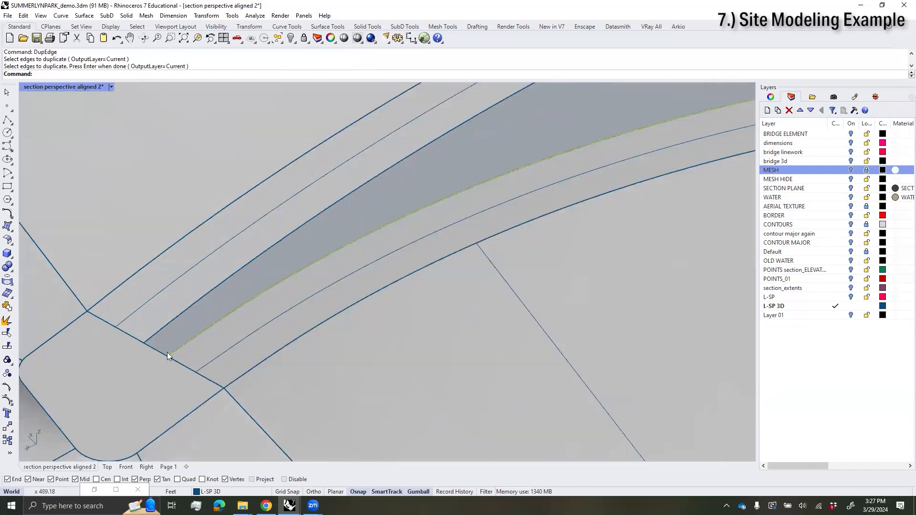
{"action": "left_click", "coordinate": [154, 353]}
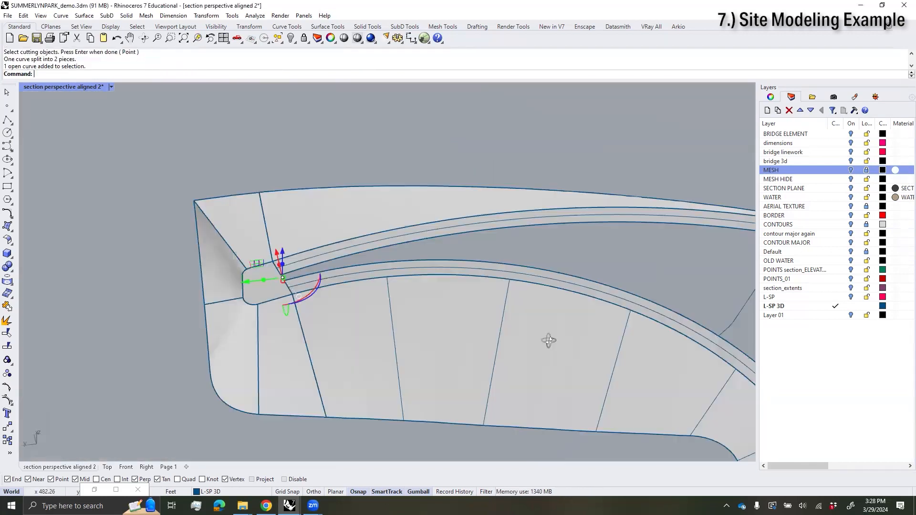
Step: Join the duplicated inner edges of the upper path and its end section into one curve
{"action": "right_click_drag", "start_coordinate": [549, 341], "coordinate": [546, 208]}
{"action": "left_click", "coordinate": [571, 223]}
{"action": "key", "text": "Return"}
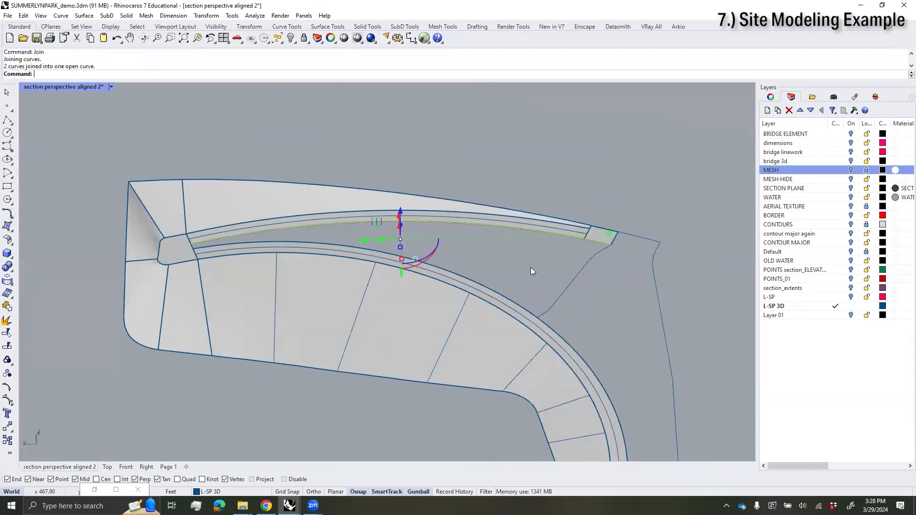
Step: Create a network surface between the two paths from their facing edge curves, the connecting curve and the short platform edge
{"action": "scroll", "coordinate": [532, 270], "scroll_direction": "up", "scroll_amount": 4}
{"action": "left_click", "coordinate": [527, 329], "text": "shift"}
{"action": "left_click", "coordinate": [555, 347]}
{"action": "left_click", "coordinate": [569, 305], "text": "shift"}
{"action": "right_click_drag", "start_coordinate": [384, 241], "coordinate": [584, 221], "text": "shift"}
{"action": "scroll", "coordinate": [215, 210], "scroll_direction": "up", "scroll_amount": 6}
{"action": "left_click", "coordinate": [205, 206], "text": "shift"}
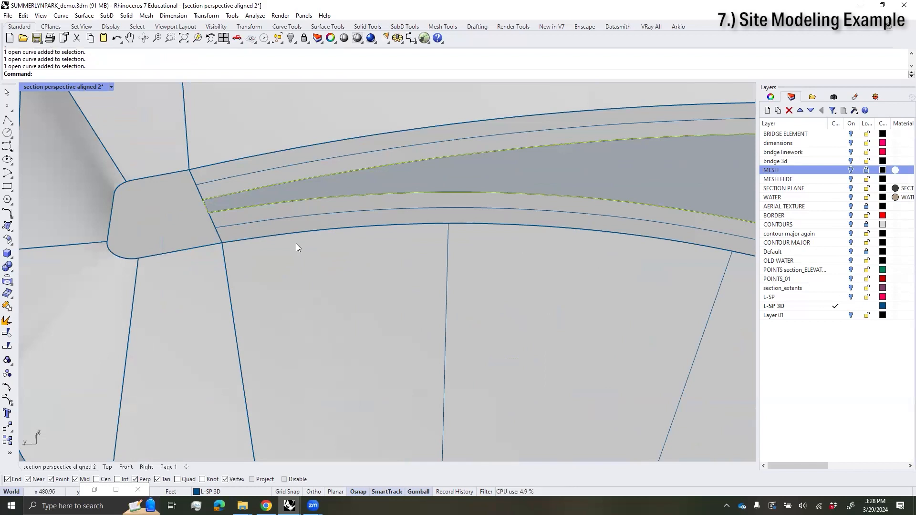
{"action": "type", "text": "orkSrf"}
{"action": "key", "text": "Return"}
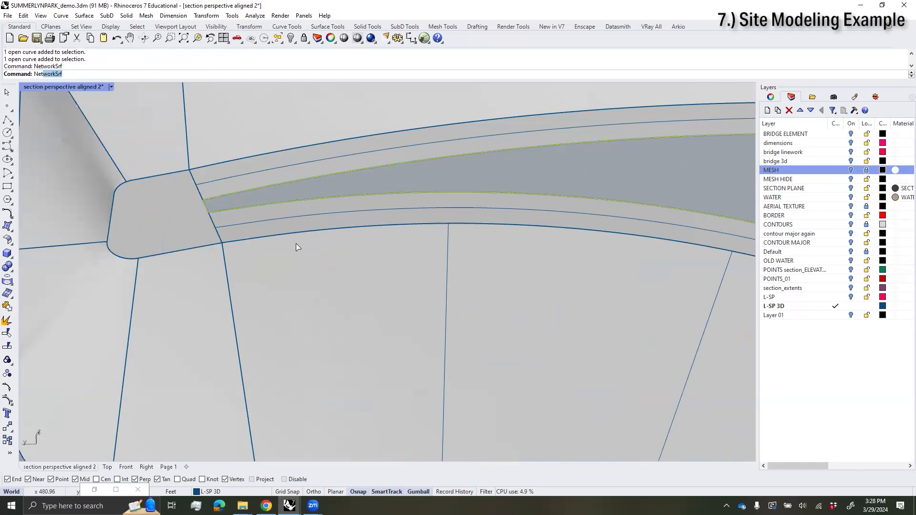
{"action": "scroll", "coordinate": [296, 248], "scroll_direction": "down", "scroll_amount": 6}
{"action": "scroll", "coordinate": [612, 280], "scroll_direction": "up", "scroll_amount": 4}
{"action": "right_click_drag", "start_coordinate": [556, 265], "coordinate": [503, 217]}
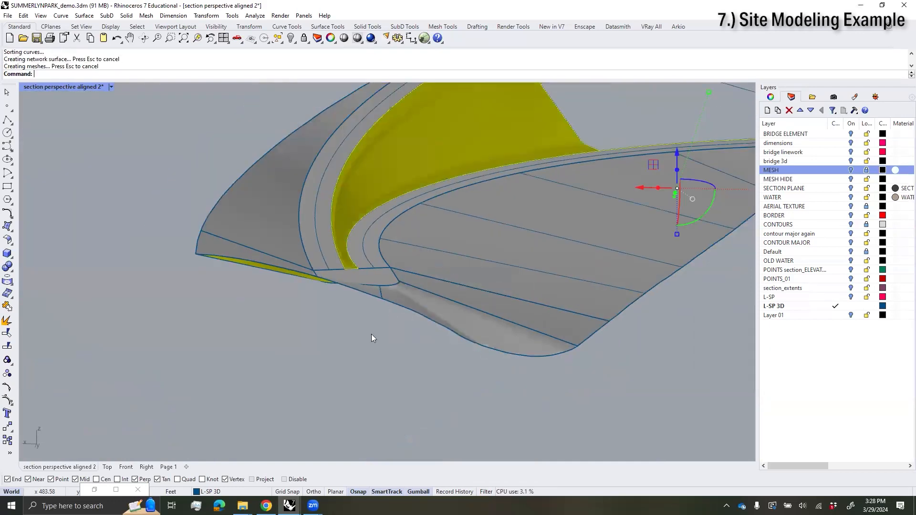
{"action": "left_click", "coordinate": [371, 335]}
Step: Flip the direction of the network surface between the two paths
{"action": "scroll", "coordinate": [371, 334], "scroll_direction": "down", "scroll_amount": 5}
{"action": "right_click_drag", "start_coordinate": [371, 334], "coordinate": [154, 352]}
{"action": "left_click", "coordinate": [414, 208]}
{"action": "type", "text": "Flip"}
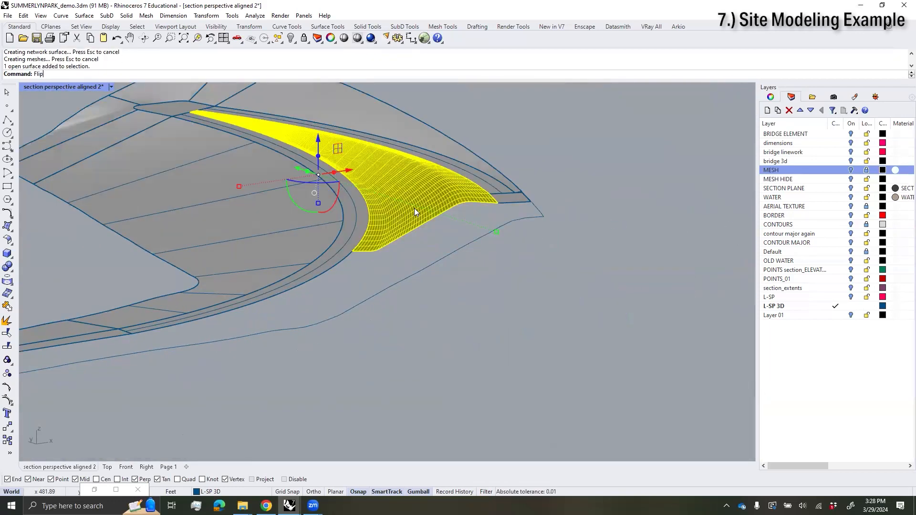
{"action": "key", "text": "Return"}
{"action": "left_click", "coordinate": [441, 268]}
Step: Examine the remaining open area between the lower path, the network surface's outer edge and the terrain border
{"action": "scroll", "coordinate": [444, 267], "scroll_direction": "down", "scroll_amount": 4}
{"action": "right_click_drag", "start_coordinate": [442, 260], "coordinate": [449, 276]}
{"action": "scroll", "coordinate": [558, 306], "scroll_direction": "up", "scroll_amount": 6}
{"action": "scroll", "coordinate": [558, 305], "scroll_direction": "down", "scroll_amount": 6}
{"action": "right_click_drag", "start_coordinate": [558, 306], "coordinate": [459, 285]}
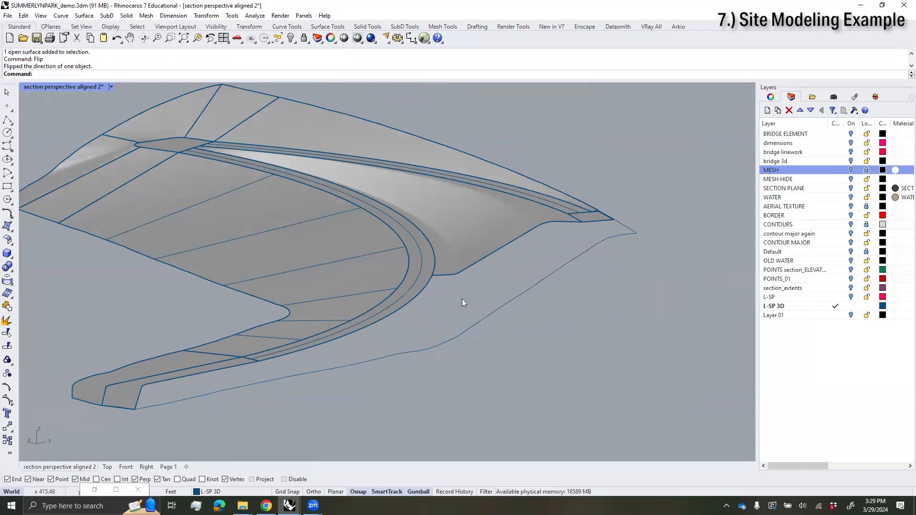
{"action": "right_click_drag", "start_coordinate": [462, 278], "coordinate": [534, 218]}
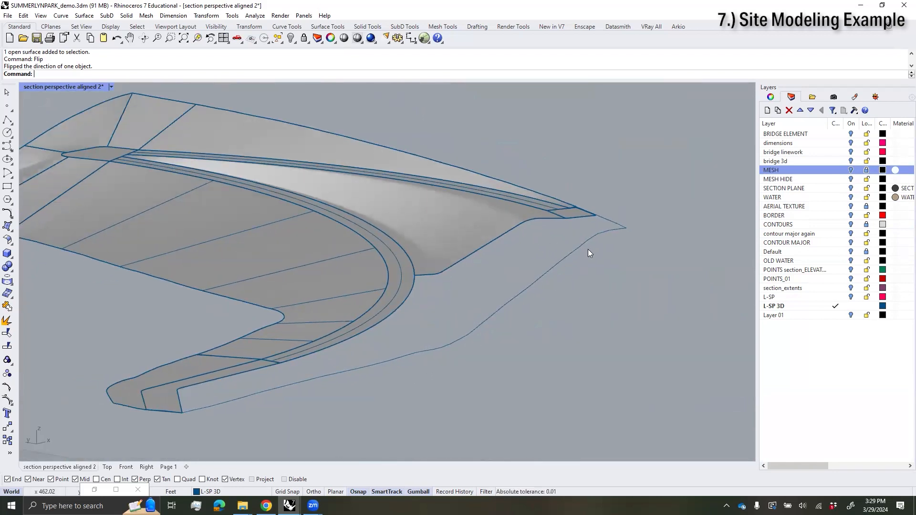
{"action": "right_click_drag", "start_coordinate": [562, 227], "coordinate": [543, 215]}
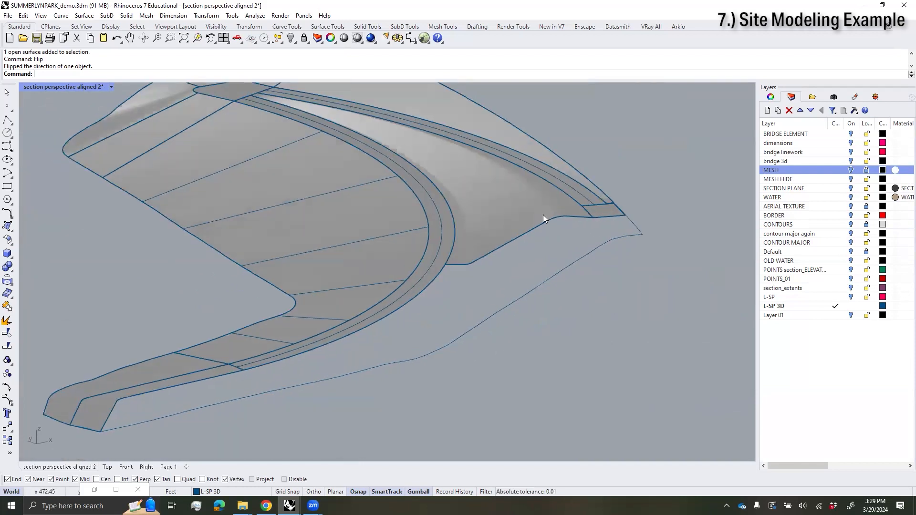
{"action": "right_click_drag", "start_coordinate": [576, 250], "coordinate": [547, 230]}
Step: Draw a straight polyline from the network surface's outer edge, at its corner near the lower path, to the terrain border curve
{"action": "left_click", "coordinate": [545, 207]}
{"action": "left_click", "coordinate": [522, 239]}
{"action": "left_click", "coordinate": [515, 224]}
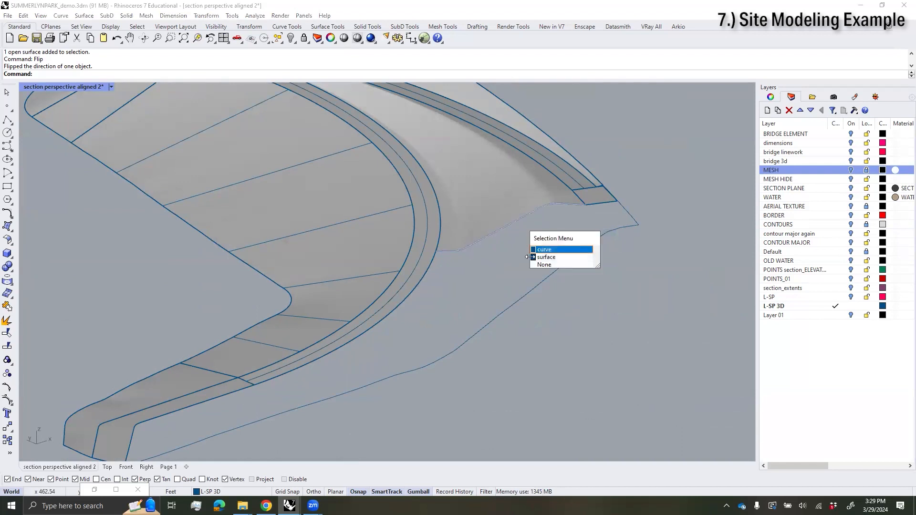
{"action": "left_click", "coordinate": [567, 250]}
{"action": "type", "text": "pl"}
{"action": "key", "text": "Return"}
{"action": "left_click", "coordinate": [459, 252]}
{"action": "left_click", "coordinate": [392, 377]}
{"action": "key", "text": "Return"}
Step: Draw a second straight polyline from the network surface's outer edge beside the upper path's end to the border curve
{"action": "mouse_move", "coordinate": [393, 376]}
{"action": "right_mouse_down"}
{"action": "mouse_move", "coordinate": [429, 315]}
{"action": "mouse_move", "coordinate": [477, 282]}
{"action": "mouse_move", "coordinate": [492, 368]}
{"action": "right_mouse_up"}
{"action": "left_click", "coordinate": [550, 218]}
{"action": "key", "text": "Return"}
{"action": "left_click", "coordinate": [539, 205]}
{"action": "left_click", "coordinate": [580, 239]}
{"action": "key", "text": "Return"}
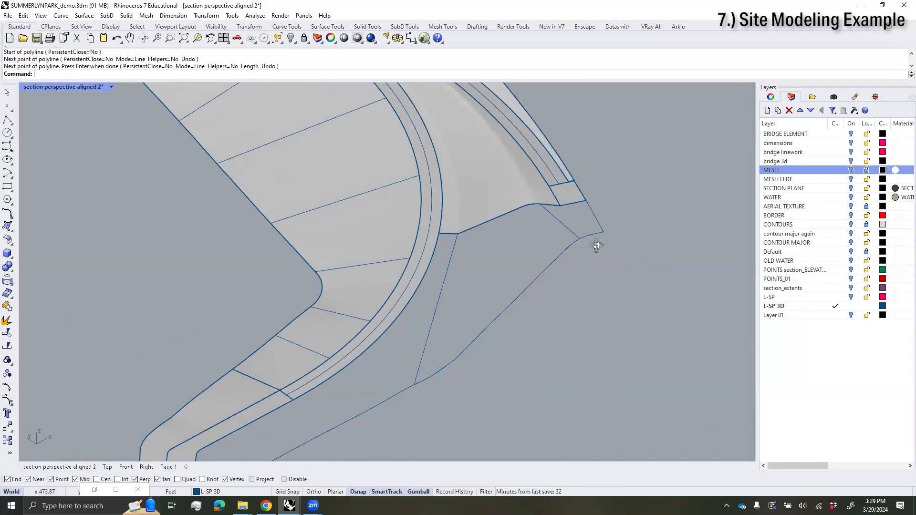
Step: Rebuild the longer connecting line near the lower path with 5 points and degree 3
{"action": "right_click_drag", "start_coordinate": [579, 239], "coordinate": [441, 305]}
{"action": "left_click", "coordinate": [440, 303]}
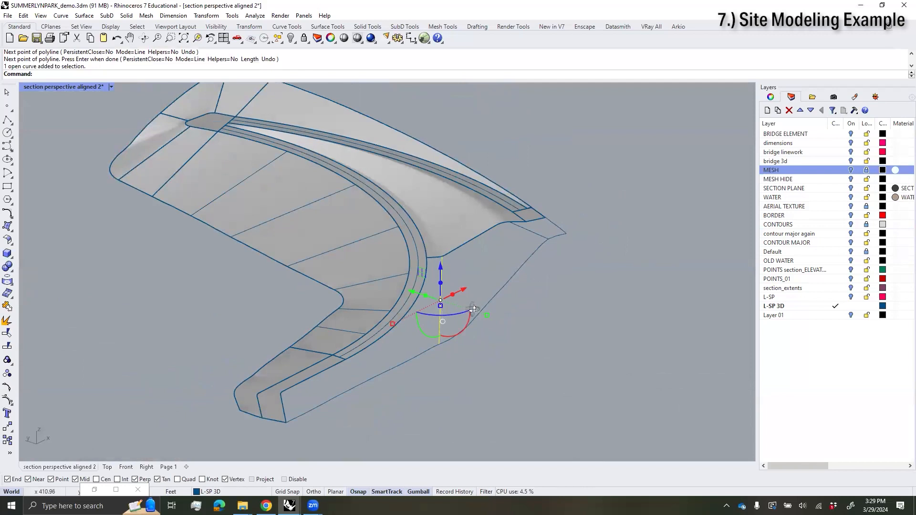
{"action": "scroll", "coordinate": [474, 310], "scroll_direction": "up", "scroll_amount": 3}
{"action": "type", "text": "Rebuild"}
{"action": "key", "text": "Return"}
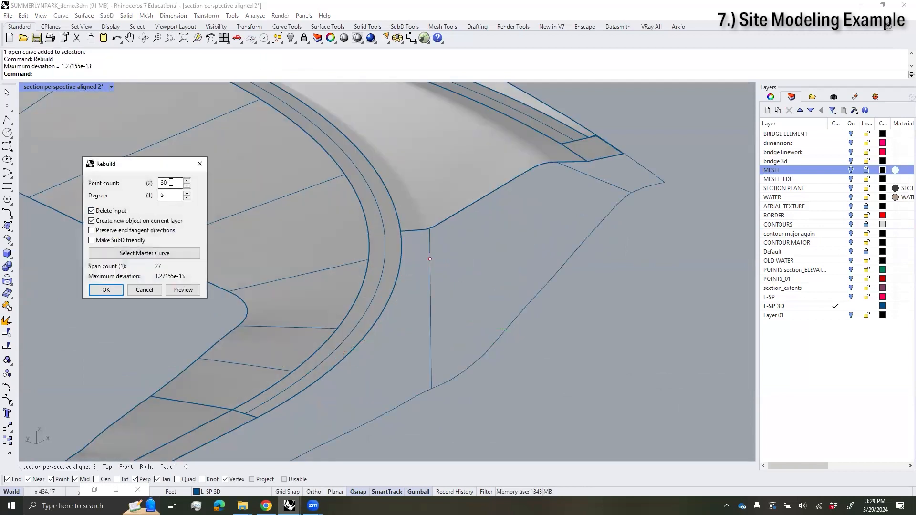
{"action": "type", "text": "5"}
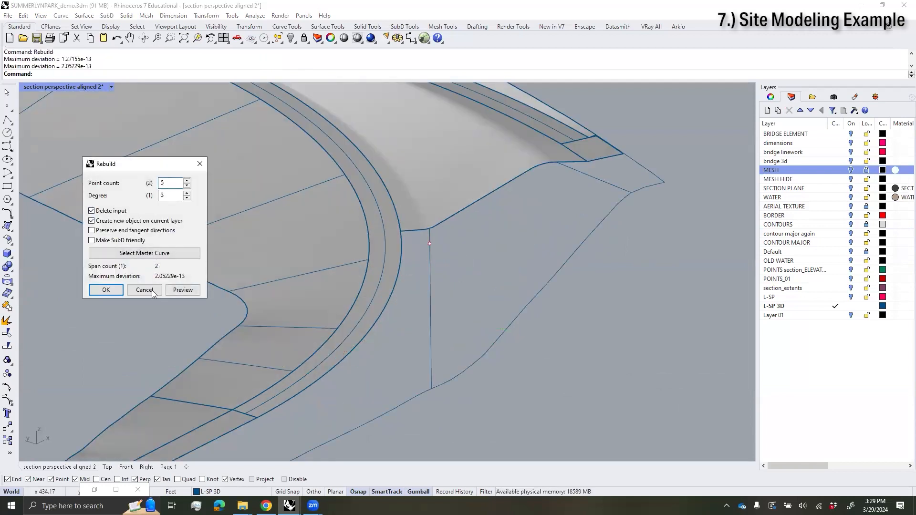
{"action": "left_click", "coordinate": [106, 290]}
Step: Show the rebuilt line's control points and move them outward to bow the line into a smooth curve
{"action": "type", "text": "pp"}
{"action": "key", "text": "Return"}
{"action": "right_click_drag", "start_coordinate": [434, 308], "coordinate": [436, 401]}
{"action": "left_click_drag", "start_coordinate": [420, 248], "coordinate": [472, 244]}
{"action": "left_click", "coordinate": [417, 180]}
{"action": "left_click_drag", "start_coordinate": [418, 180], "coordinate": [438, 177]}
{"action": "left_click", "coordinate": [436, 366]}
{"action": "left_click_drag", "start_coordinate": [428, 341], "coordinate": [452, 341]}
{"action": "left_click", "coordinate": [610, 381]}
{"action": "scroll", "coordinate": [607, 377], "scroll_direction": "down", "scroll_amount": 4}
{"action": "right_click_drag", "start_coordinate": [595, 360], "coordinate": [563, 363]}
{"action": "scroll", "coordinate": [550, 314], "scroll_direction": "down", "scroll_amount": 4}
{"action": "left_click", "coordinate": [549, 311]}
{"action": "key", "text": "Escape"}
{"action": "key", "text": "Escape"}
Step: Split the terrain border curve with the bowed curve and the short connecting line as cutting objects
{"action": "scroll", "coordinate": [580, 323], "scroll_direction": "up", "scroll_amount": 2}
{"action": "scroll", "coordinate": [580, 321], "scroll_direction": "up", "scroll_amount": 4}
{"action": "type", "text": "sp"}
{"action": "key", "text": "Return"}
{"action": "left_click", "coordinate": [525, 293]}
{"action": "key", "text": "Return"}
{"action": "left_click", "coordinate": [478, 299]}
{"action": "left_click", "coordinate": [564, 205]}
{"action": "key", "text": "Return"}
{"action": "left_click", "coordinate": [478, 309]}
{"action": "left_click", "coordinate": [455, 359]}
{"action": "left_click", "coordinate": [457, 366]}
{"action": "left_click", "coordinate": [460, 362]}
{"action": "right_click_drag", "start_coordinate": [437, 385], "coordinate": [448, 329], "text": "shift"}
{"action": "left_click", "coordinate": [425, 338]}
{"action": "left_click", "coordinate": [486, 276], "text": "shift"}
Step: Split the network surface's outer edge curve with the bowed curve and the short connecting line
{"action": "left_click", "coordinate": [491, 162]}
{"action": "left_click", "coordinate": [525, 188]}
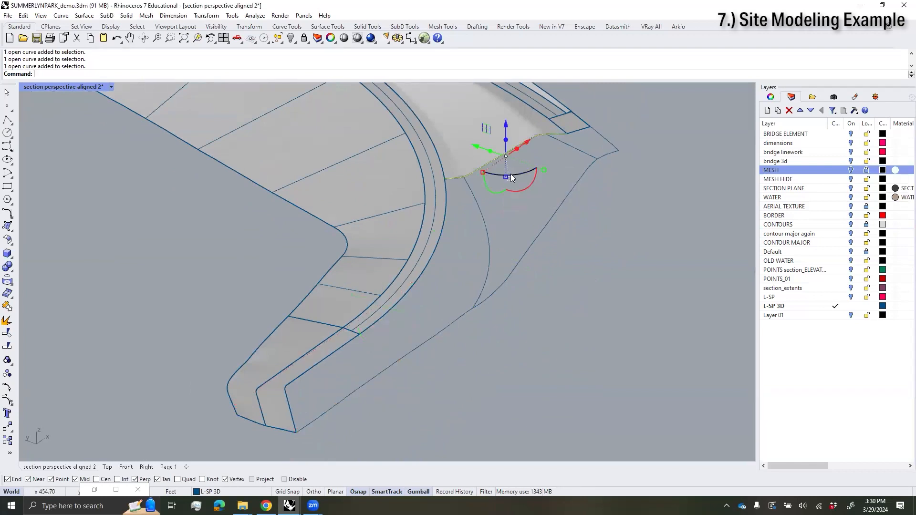
{"action": "type", "text": "tt"}
{"action": "key", "text": "Return"}
{"action": "left_click", "coordinate": [531, 180]}
{"action": "key", "text": "Return"}
{"action": "left_click", "coordinate": [479, 202]}
{"action": "left_click", "coordinate": [571, 147]}
{"action": "key", "text": "Return"}
Step: Join the short edge piece beside the lower path, the bowed curve and the lower border piece into one curve
{"action": "left_click", "coordinate": [466, 187]}
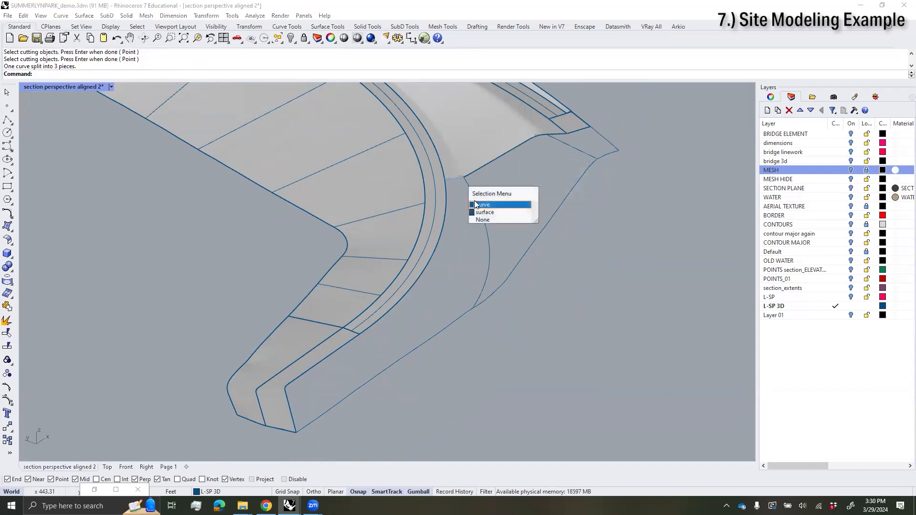
{"action": "left_click", "coordinate": [475, 203]}
{"action": "left_click", "coordinate": [449, 326], "text": "shift"}
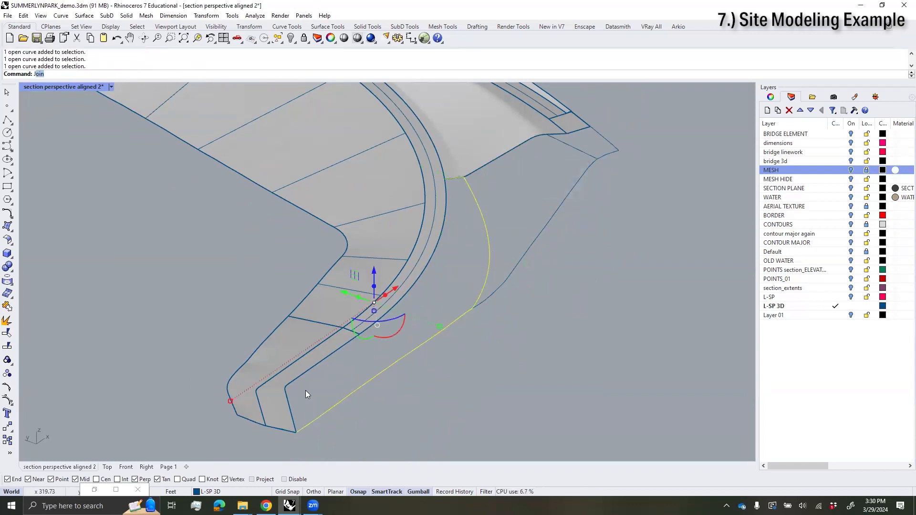
{"action": "key", "text": "Return"}
Step: Split the lower path's outer edge curve where the network surface's short edge piece meets it
{"action": "left_click", "coordinate": [437, 253]}
{"action": "left_click", "coordinate": [442, 252]}
{"action": "left_click", "coordinate": [454, 277]}
{"action": "left_click", "coordinate": [463, 264]}
{"action": "type", "text": "s"}
{"action": "key", "text": "Return"}
{"action": "left_click", "coordinate": [446, 222]}
{"action": "key", "text": "Return"}
{"action": "key", "text": "Return"}
{"action": "left_click", "coordinate": [457, 181]}
{"action": "left_click", "coordinate": [477, 203]}
{"action": "key", "text": "Return"}
Step: Join the lower piece of the path's outer edge curve with the joined boundary curve
{"action": "left_click", "coordinate": [447, 224]}
{"action": "left_click", "coordinate": [470, 252]}
{"action": "left_click", "coordinate": [489, 242], "text": "shift"}
{"action": "type", "text": "j"}
{"action": "key", "text": "Return"}
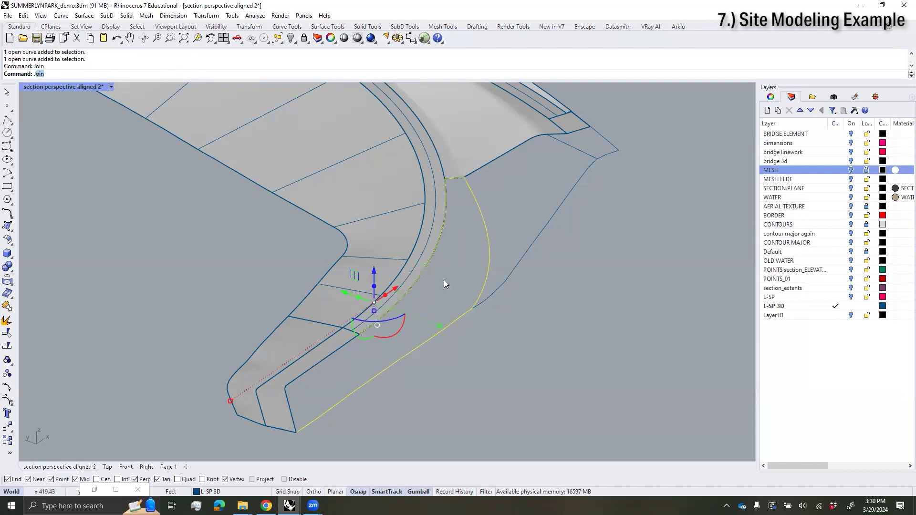
Step: Duplicate the outer edge of the lower path's end section and join it with the boundary into a closed curve
{"action": "left_click", "coordinate": [320, 359]}
{"action": "key", "text": "Escape"}
{"action": "type", "text": "Dup"}
{"action": "key", "text": "Return"}
{"action": "left_click", "coordinate": [341, 355]}
{"action": "key", "text": "Return"}
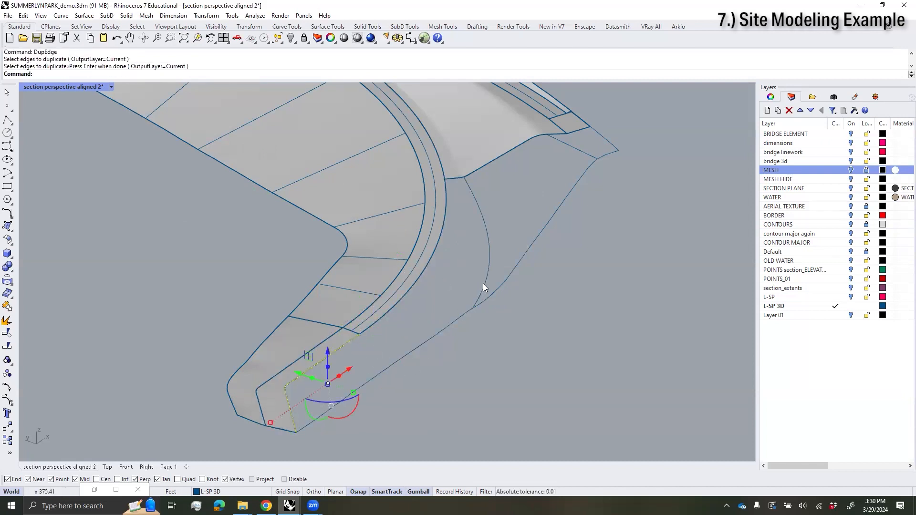
{"action": "left_click", "coordinate": [488, 271], "text": "shift"}
{"action": "type", "text": "join"}
{"action": "key", "text": "Return"}
Step: Create a patch surface from the closed boundary beside the lower path with 45 U spans and 17 V spans
{"action": "type", "text": "Patch"}
{"action": "key", "text": "Return"}
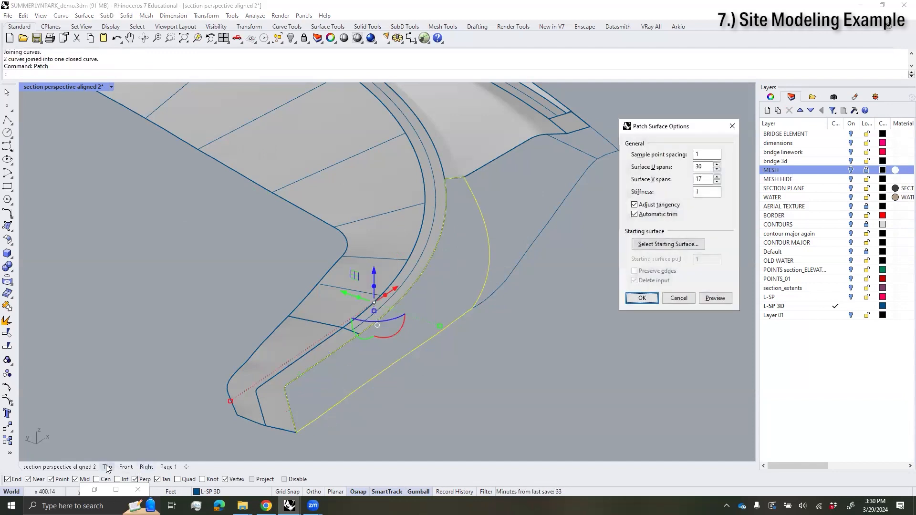
{"action": "left_click", "coordinate": [107, 468]}
{"action": "left_click", "coordinate": [716, 298]}
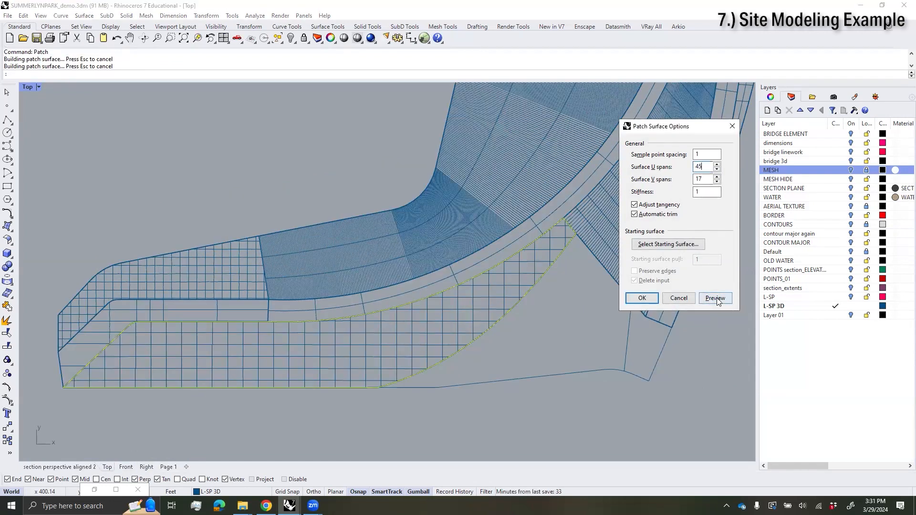
{"action": "left_click", "coordinate": [717, 301]}
{"action": "left_click", "coordinate": [642, 298]}
Step: Explode the closed boundary curve of the patch beside the lower path
{"action": "left_click", "coordinate": [59, 467]}
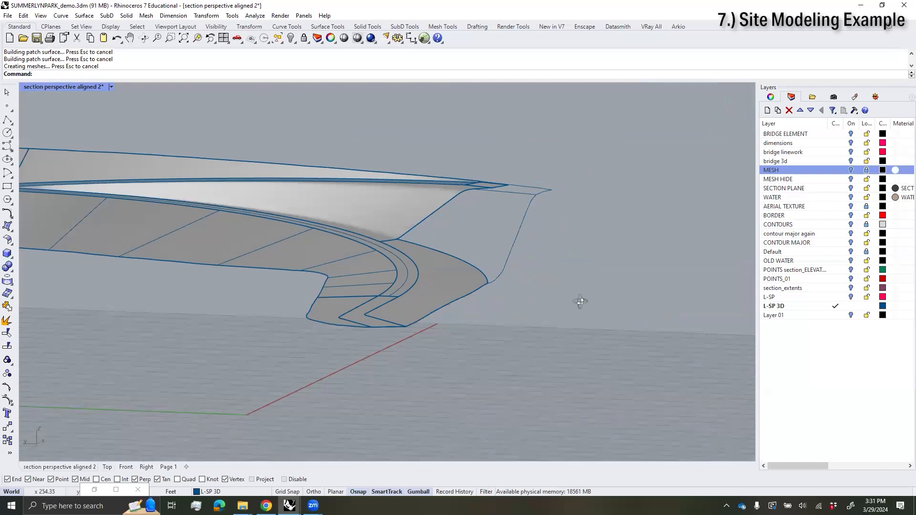
{"action": "scroll", "coordinate": [581, 301], "scroll_direction": "up", "scroll_amount": 3}
{"action": "left_click", "coordinate": [436, 140]}
{"action": "left_click", "coordinate": [480, 274]}
{"action": "left_click", "coordinate": [474, 286]}
{"action": "left_click", "coordinate": [412, 306]}
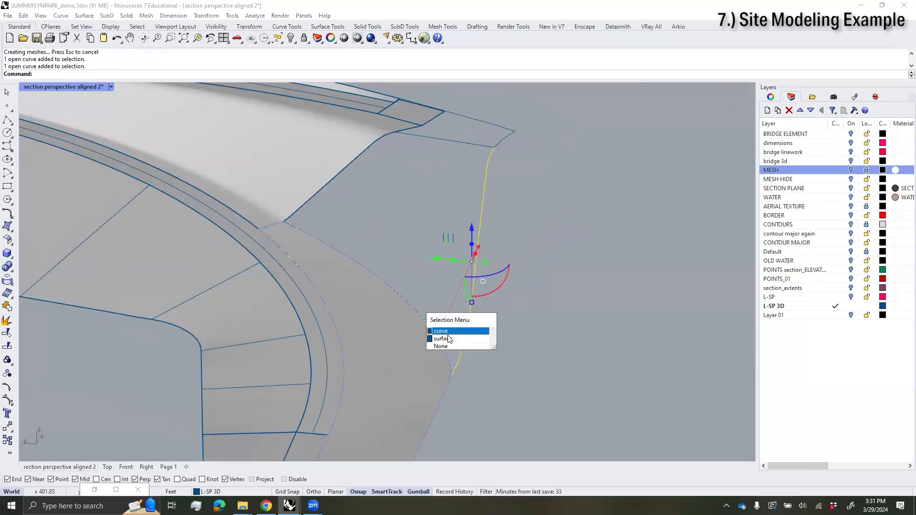
{"action": "left_click", "coordinate": [448, 334]}
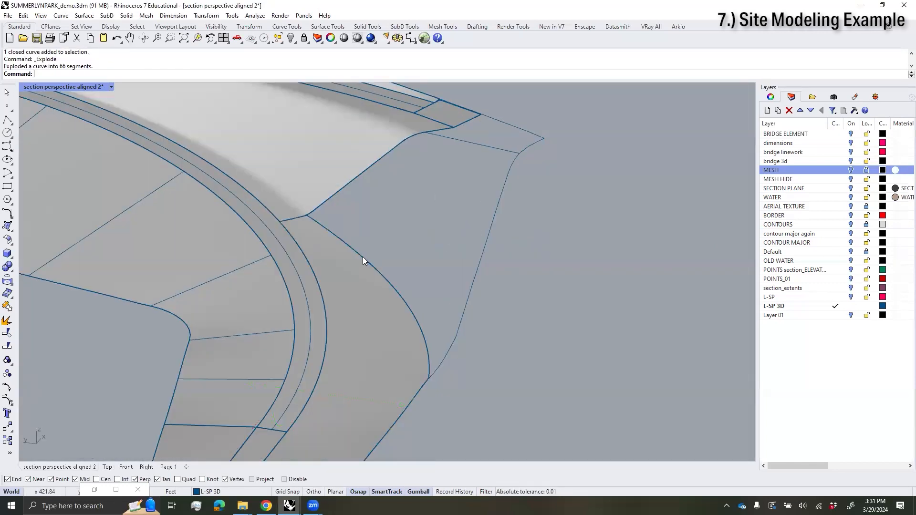
Step: Join the bowed curve, the middle border piece, the short connecting line and the network surface's outer edge into a closed curve
{"action": "left_click", "coordinate": [364, 258]}
{"action": "left_click", "coordinate": [424, 286]}
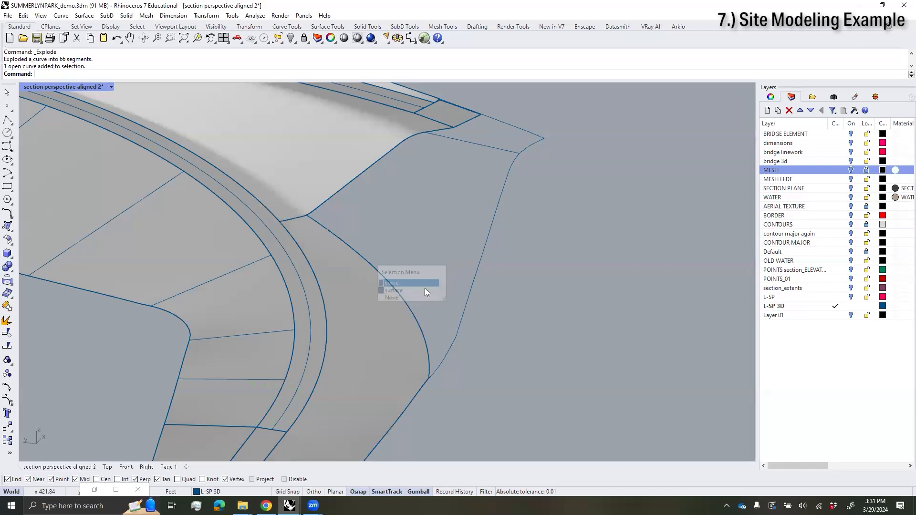
{"action": "left_click", "coordinate": [457, 331], "text": "shift"}
{"action": "left_click", "coordinate": [395, 168], "text": "shift"}
{"action": "left_click", "coordinate": [421, 187]}
{"action": "key", "text": "Return"}
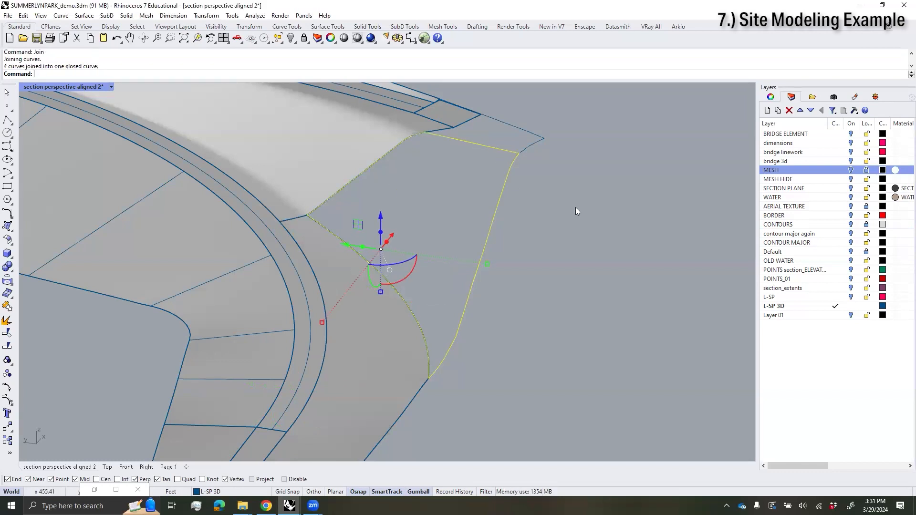
Step: Create a patch surface from the closed boundary outside the bowed curve with 45 U spans and 25 V spans
{"action": "right_click_drag", "start_coordinate": [486, 176], "coordinate": [431, 216]}
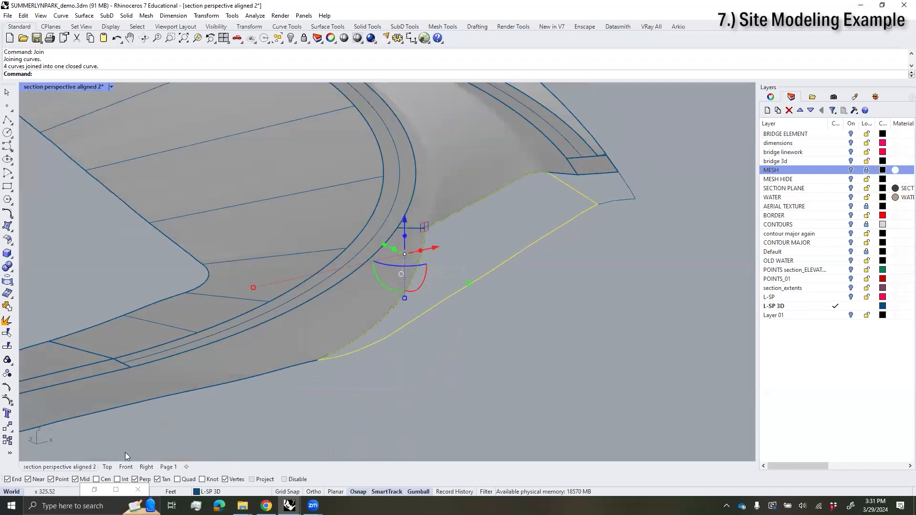
{"action": "left_click", "coordinate": [108, 468]}
{"action": "type", "text": "patch"}
{"action": "key", "text": "Return"}
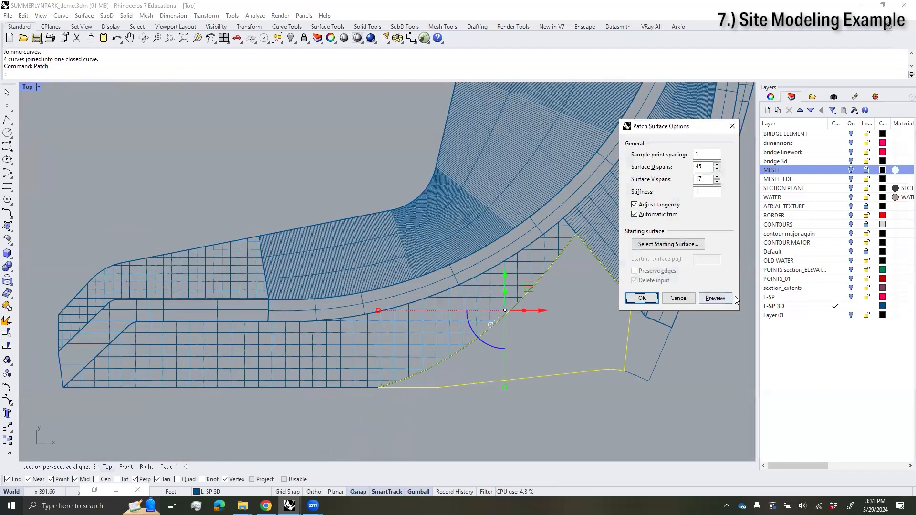
{"action": "right_click_drag", "start_coordinate": [643, 347], "coordinate": [571, 350]}
{"action": "scroll", "coordinate": [571, 341], "scroll_direction": "up", "scroll_amount": 6}
{"action": "left_click_drag", "start_coordinate": [707, 181], "coordinate": [665, 184]}
{"action": "left_click", "coordinate": [716, 298]}
{"action": "left_click", "coordinate": [643, 297]}
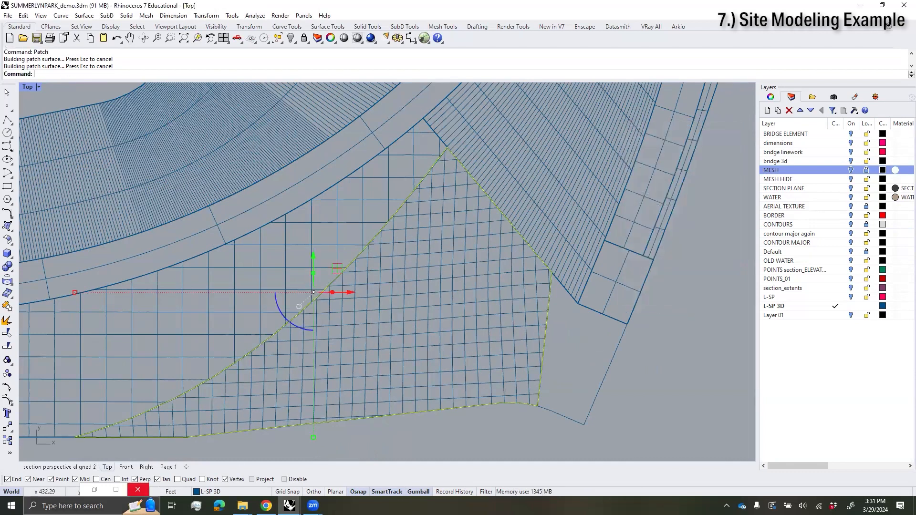
{"action": "left_click", "coordinate": [72, 467]}
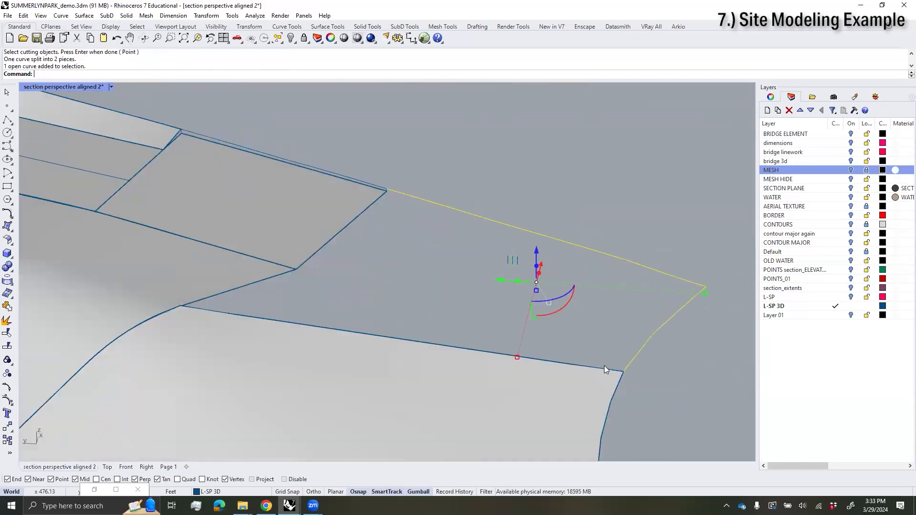
Step: Join the border piece at the upper path's end corner with the curve along the surrounding surface edges
{"action": "left_click", "coordinate": [607, 370]}
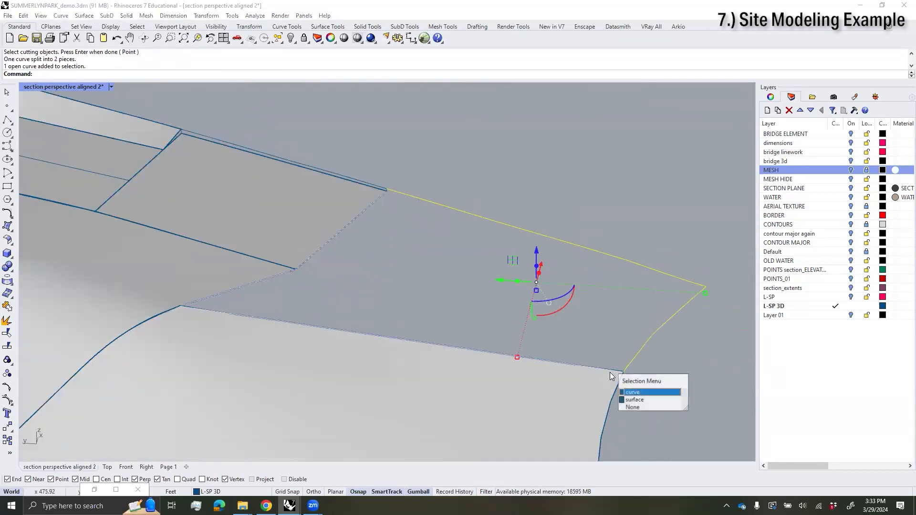
{"action": "left_click", "coordinate": [637, 392]}
{"action": "type", "text": "J"}
{"action": "key", "text": "Return"}
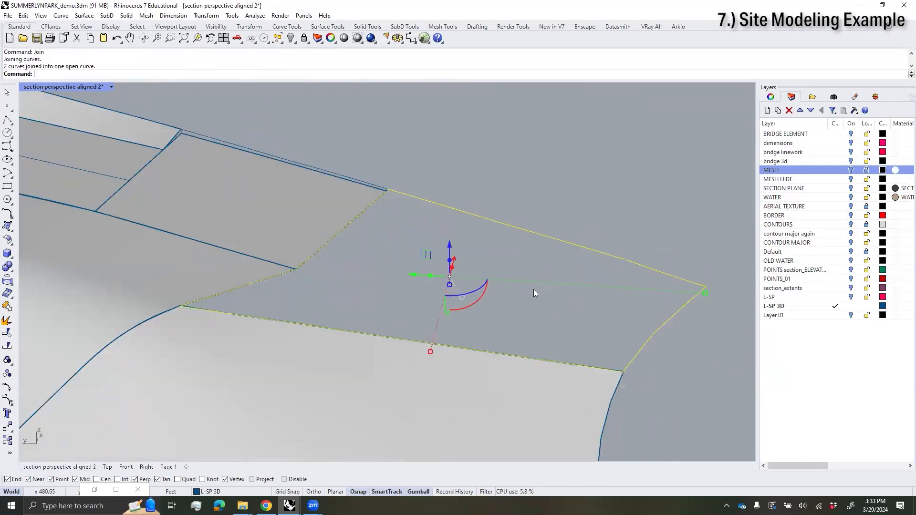
Step: Create a patch surface from the corner boundary at the upper path's end with 45 U spans and 25 V spans
{"action": "scroll", "coordinate": [420, 203], "scroll_direction": "up", "scroll_amount": 6}
{"action": "scroll", "coordinate": [395, 194], "scroll_direction": "down", "scroll_amount": 4}
{"action": "right_click_drag", "start_coordinate": [395, 193], "coordinate": [389, 159]}
{"action": "type", "text": "[patch"}
{"action": "key", "text": "Return"}
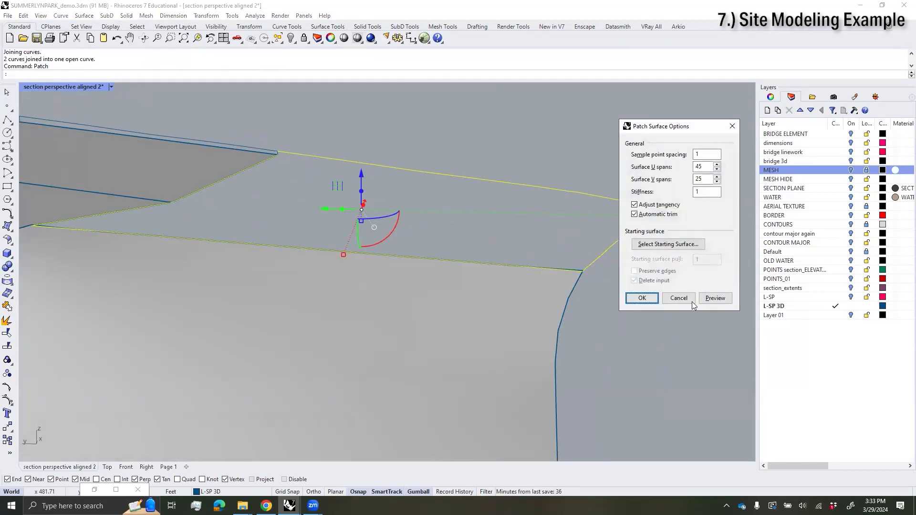
{"action": "left_click", "coordinate": [654, 298]}
Step: Flip the direction of the corner patch surface at the upper path's end
{"action": "scroll", "coordinate": [501, 232], "scroll_direction": "down", "scroll_amount": 4}
{"action": "left_click", "coordinate": [424, 197]}
{"action": "right_click_drag", "start_coordinate": [424, 198], "coordinate": [499, 260]}
{"action": "type", "text": "flip"}
{"action": "key", "text": "Return"}
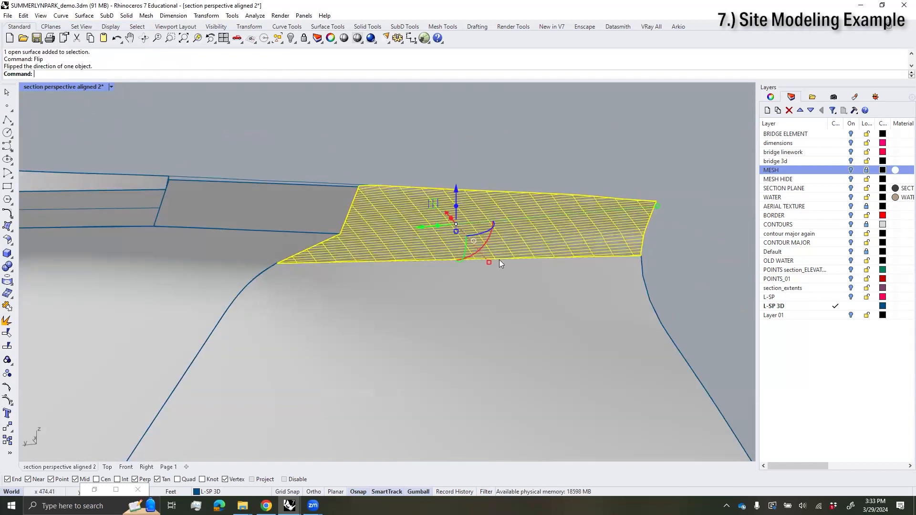
{"action": "left_click", "coordinate": [595, 138]}
Step: Turn on the MESH layer to view the regraded surfaces within the surrounding terrain
{"action": "left_click", "coordinate": [852, 172]}
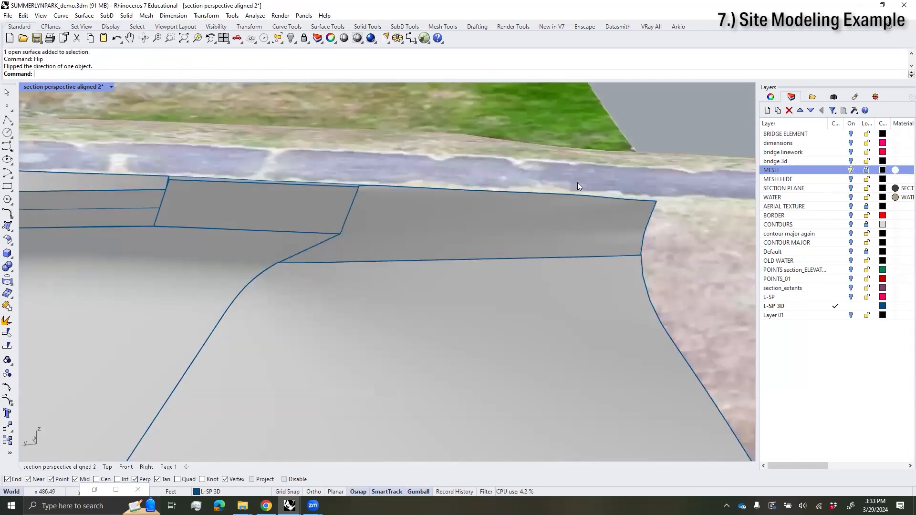
{"action": "scroll", "coordinate": [578, 183], "scroll_direction": "down", "scroll_amount": 6}
{"action": "right_click_drag", "start_coordinate": [578, 183], "coordinate": [573, 276]}
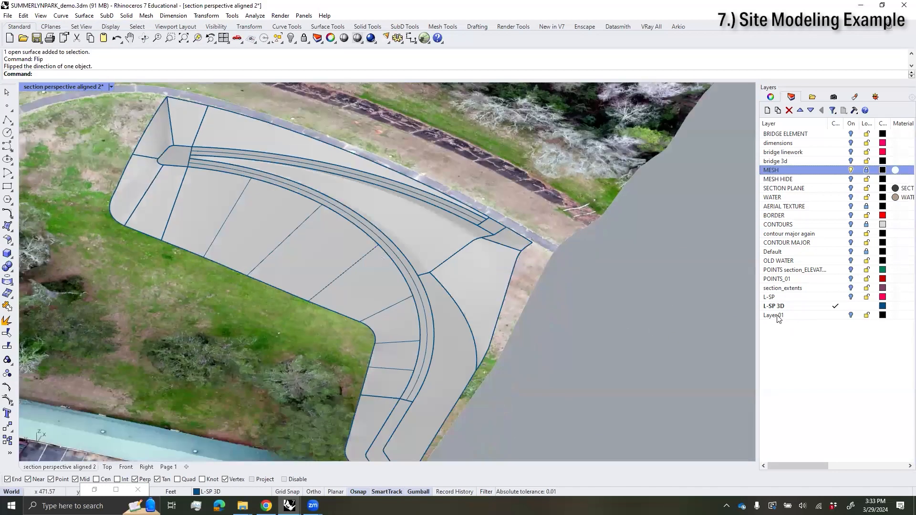
Step: Create two new layers named WALK and PLANTING below Layer 01
{"action": "left_click", "coordinate": [776, 316]}
{"action": "left_click", "coordinate": [767, 110]}
{"action": "left_click", "coordinate": [767, 111]}
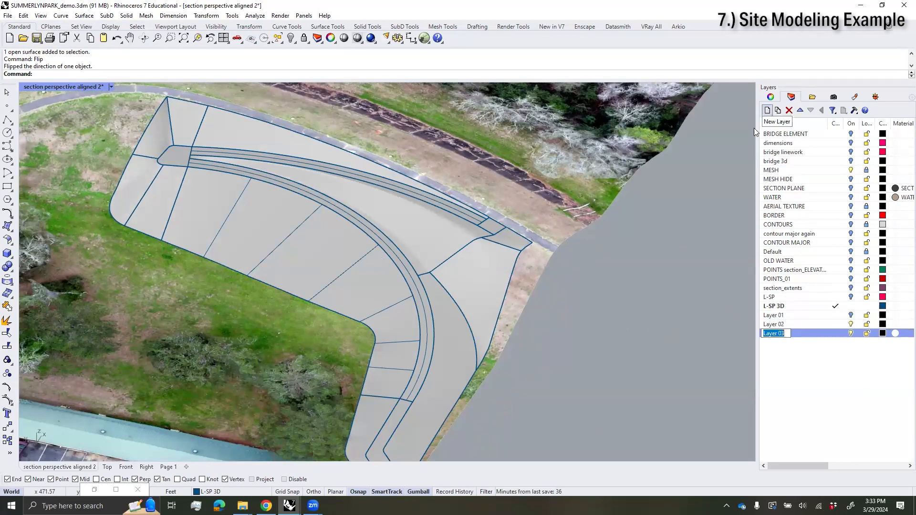
{"action": "right_click_drag", "start_coordinate": [603, 311], "coordinate": [661, 337]}
{"action": "left_click", "coordinate": [782, 327]}
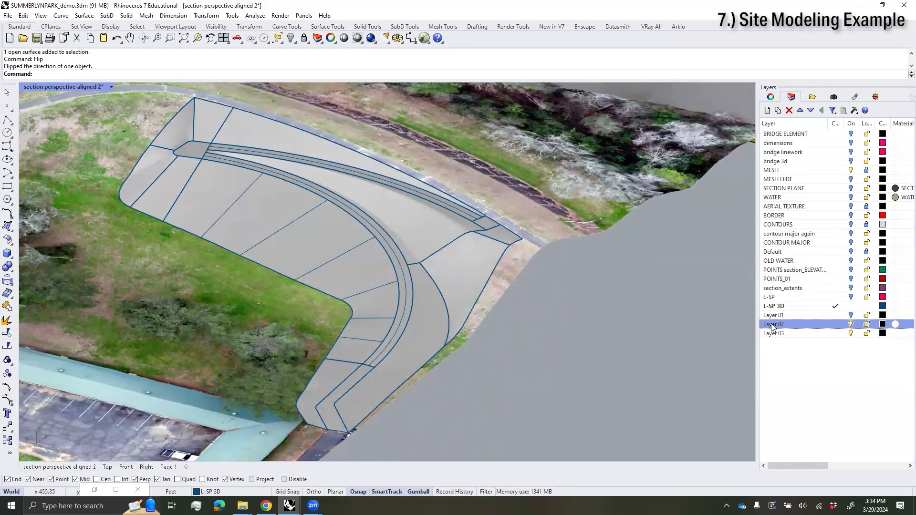
{"action": "left_click", "coordinate": [782, 327]}
{"action": "key", "text": "Caps_Lock"}
{"action": "type", "text": "WALK"}
{"action": "key", "text": "Return"}
{"action": "double_click", "coordinate": [779, 336]}
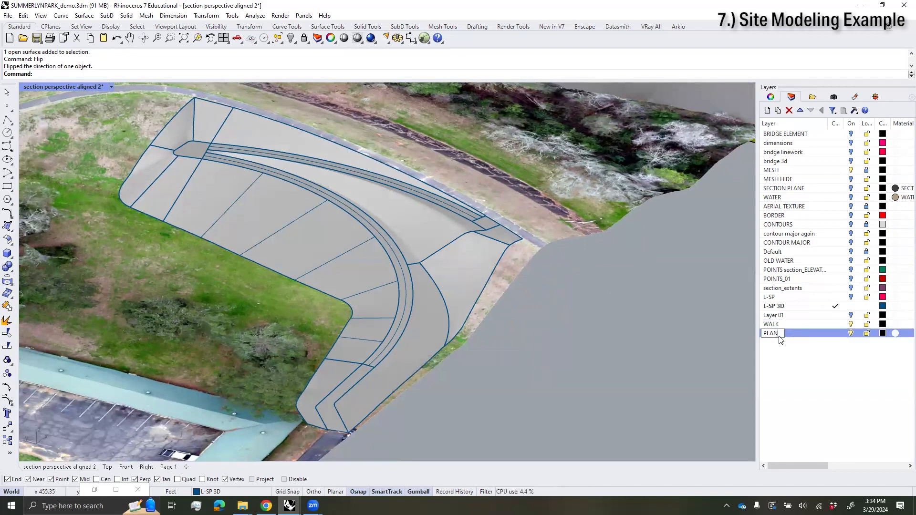
Step: Give the WALK layer a Custom material named CONCRETE PAVING with B_01.jpg as its color texture
{"action": "left_click", "coordinate": [894, 325]}
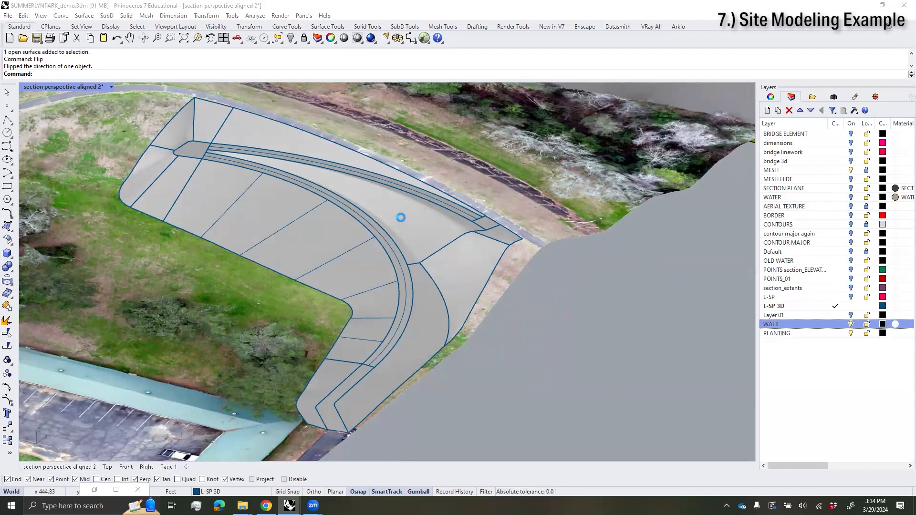
{"action": "left_click", "coordinate": [332, 168]}
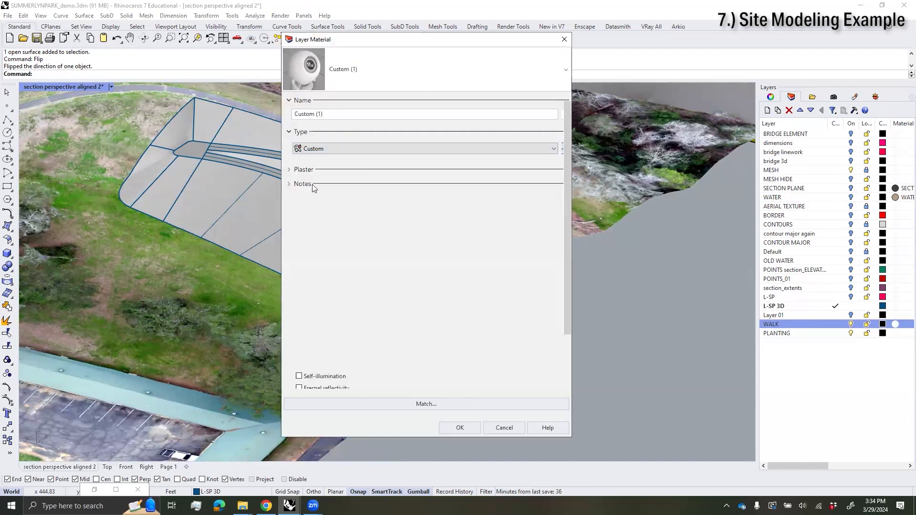
{"action": "left_click", "coordinate": [525, 208]}
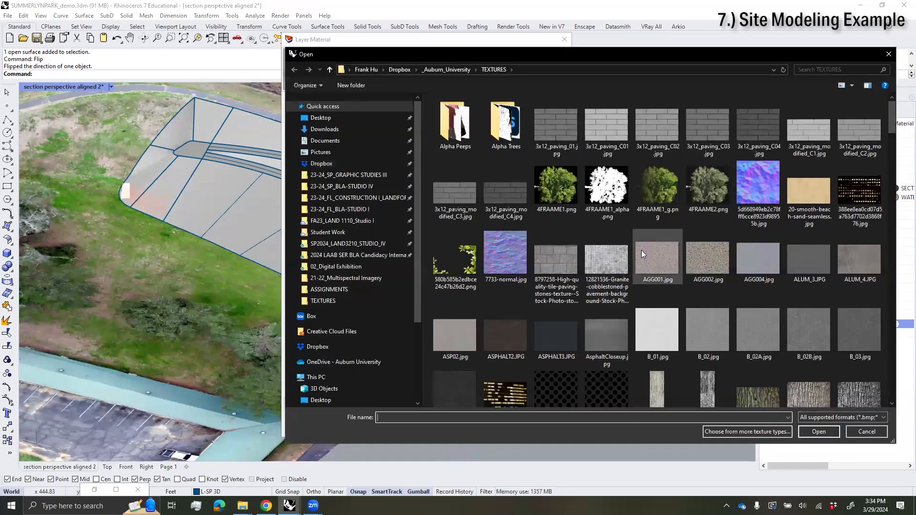
{"action": "left_click", "coordinate": [702, 336]}
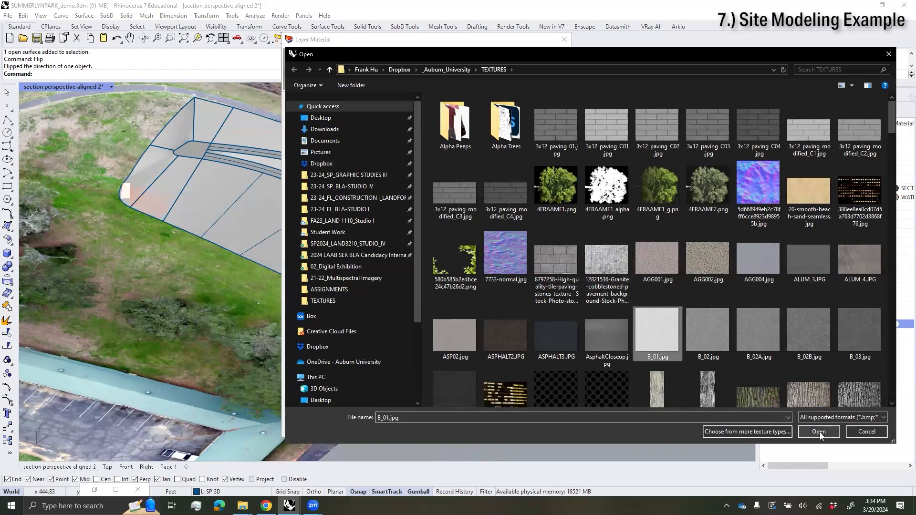
{"action": "left_click", "coordinate": [819, 431]}
{"action": "left_click_drag", "start_coordinate": [343, 114], "coordinate": [293, 113]}
{"action": "type", "text": "CONCRETE PAVING"}
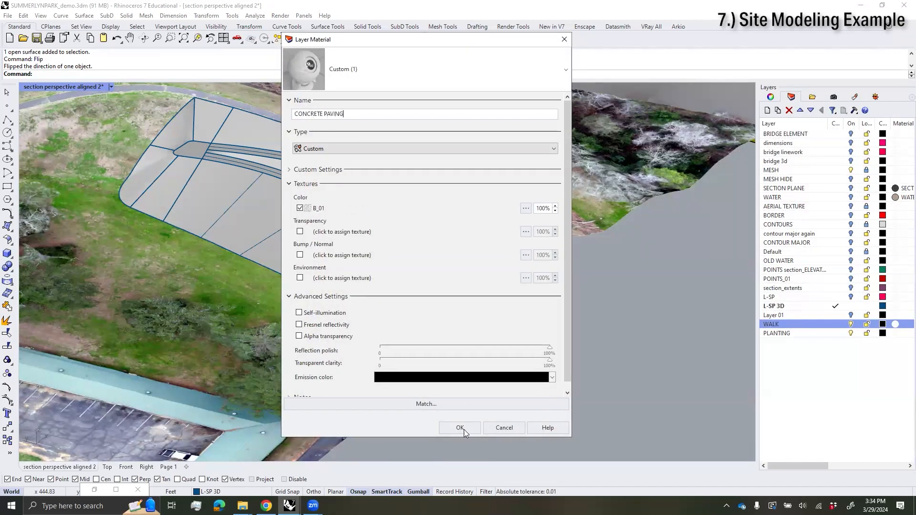
{"action": "left_click", "coordinate": [460, 428]}
Step: Select the five path surfaces, including the landings at the ends, and move them to the WALK layer
{"action": "scroll", "coordinate": [416, 374], "scroll_direction": "up", "scroll_amount": 5}
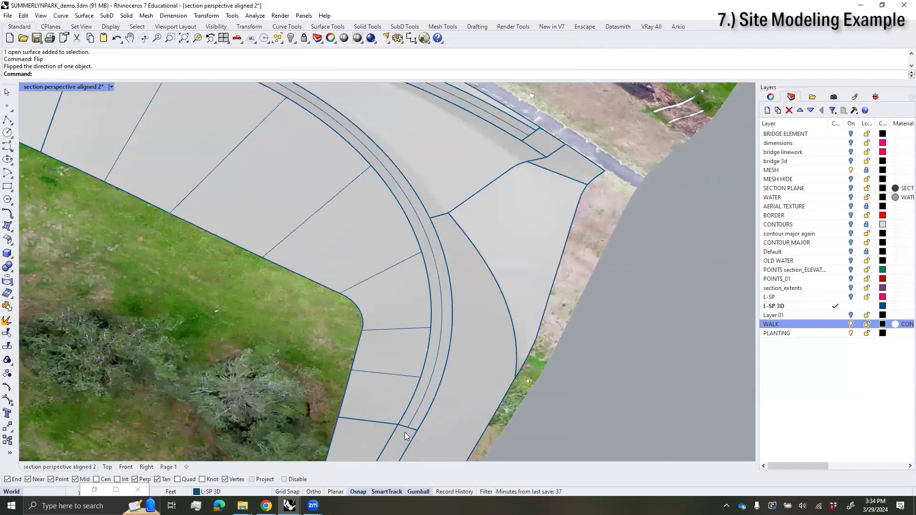
{"action": "left_click", "coordinate": [428, 391]}
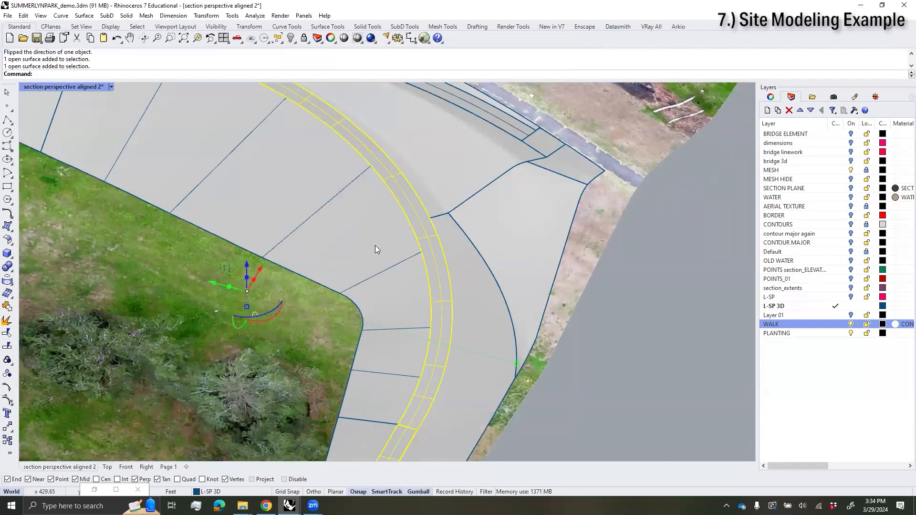
{"action": "scroll", "coordinate": [375, 245], "scroll_direction": "down", "scroll_amount": 6}
{"action": "scroll", "coordinate": [250, 263], "scroll_direction": "up", "scroll_amount": 3}
{"action": "left_click", "coordinate": [250, 263], "text": "shift"}
{"action": "scroll", "coordinate": [300, 250], "scroll_direction": "up", "scroll_amount": 6}
{"action": "left_click", "coordinate": [304, 246], "text": "shift"}
{"action": "scroll", "coordinate": [303, 246], "scroll_direction": "down", "scroll_amount": 12}
{"action": "scroll", "coordinate": [395, 275], "scroll_direction": "up", "scroll_amount": 4}
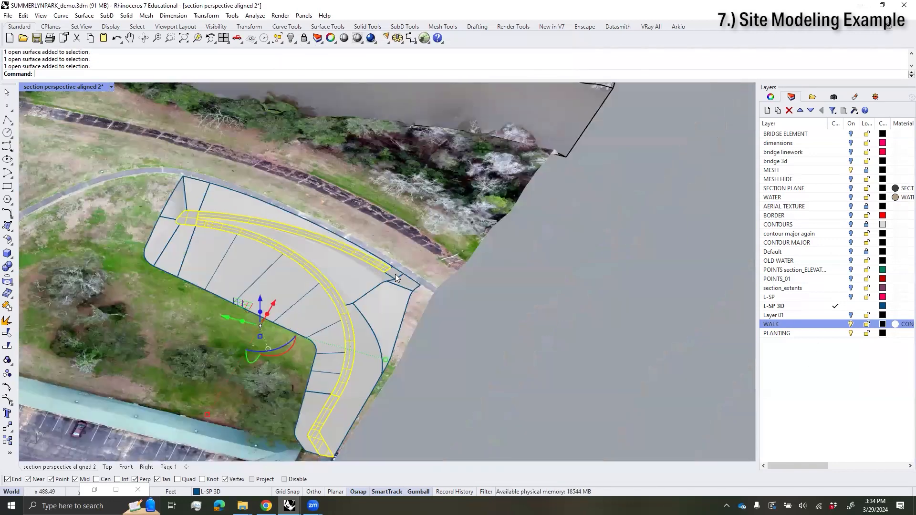
{"action": "scroll", "coordinate": [397, 278], "scroll_direction": "up", "scroll_amount": 4}
{"action": "right_click", "coordinate": [806, 325]}
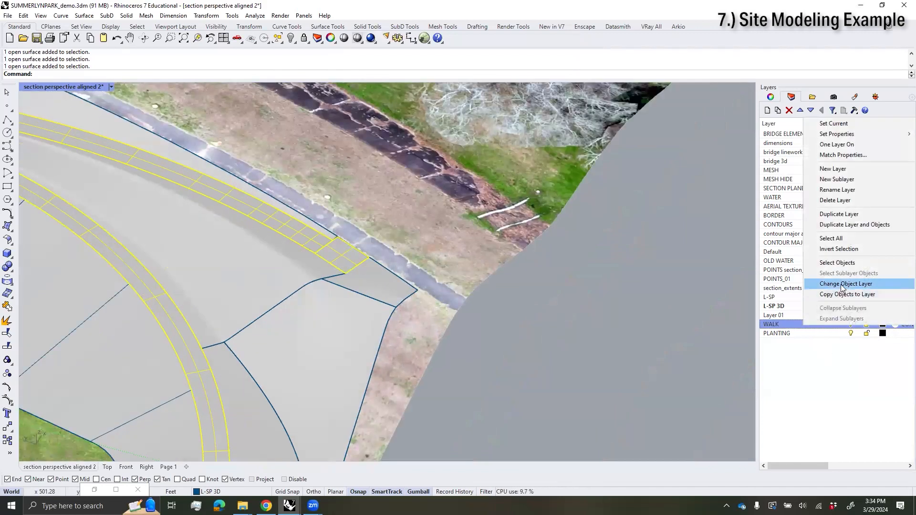
{"action": "left_click", "coordinate": [843, 284]}
Step: Give the PLANTING layer a Custom material named PLANTING with grass4.jpg as its color texture
{"action": "left_click", "coordinate": [897, 333]}
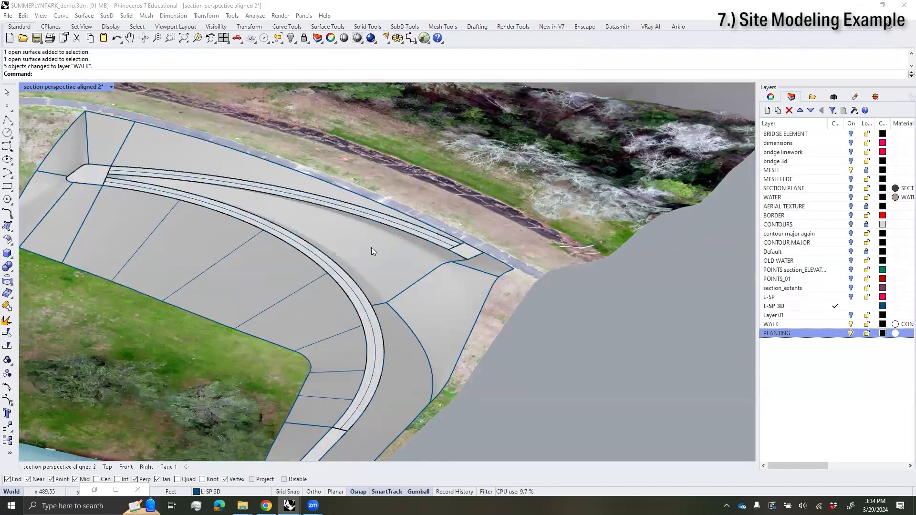
{"action": "left_click_drag", "start_coordinate": [348, 114], "coordinate": [244, 129]}
{"action": "type", "text": "PLANTING"}
{"action": "left_click", "coordinate": [428, 149]}
{"action": "left_click", "coordinate": [411, 159]}
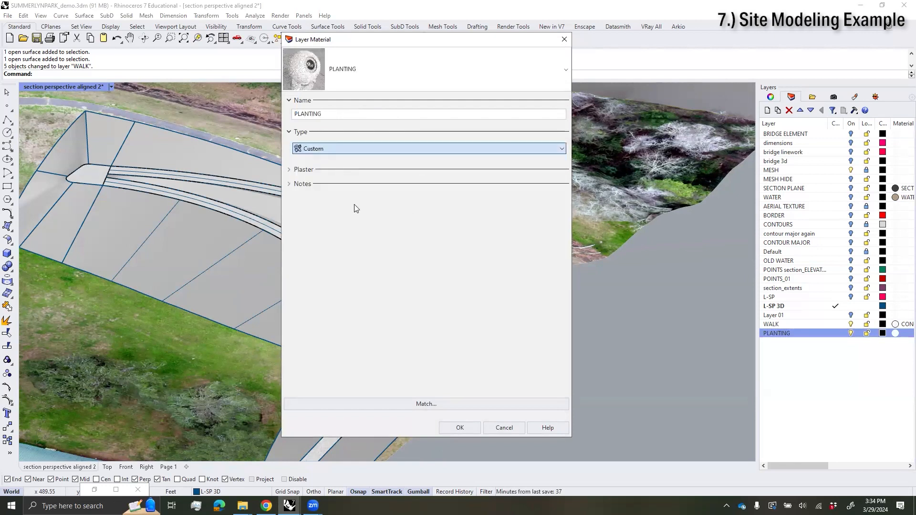
{"action": "left_click", "coordinate": [324, 225]}
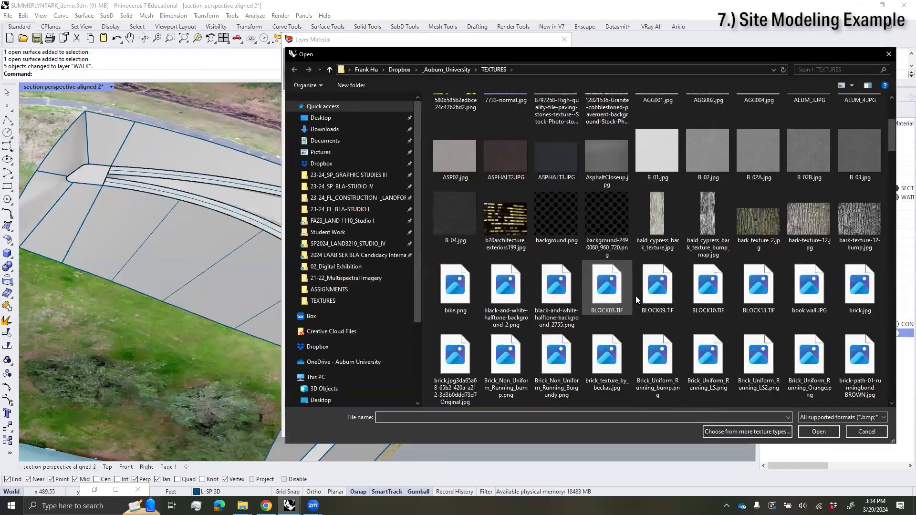
{"action": "scroll", "coordinate": [637, 300], "scroll_direction": "down", "scroll_amount": 5}
{"action": "left_click_drag", "start_coordinate": [896, 178], "coordinate": [884, 242]}
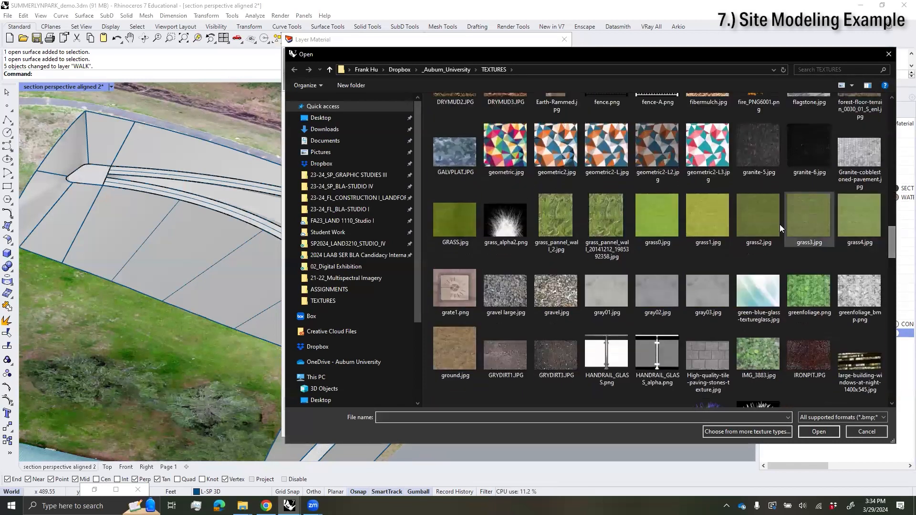
{"action": "left_click", "coordinate": [859, 217]}
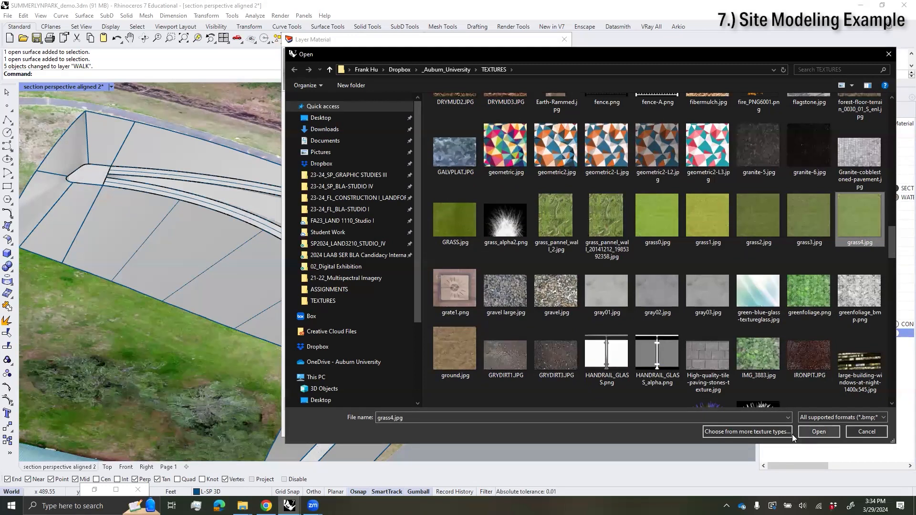
{"action": "left_click", "coordinate": [819, 431]}
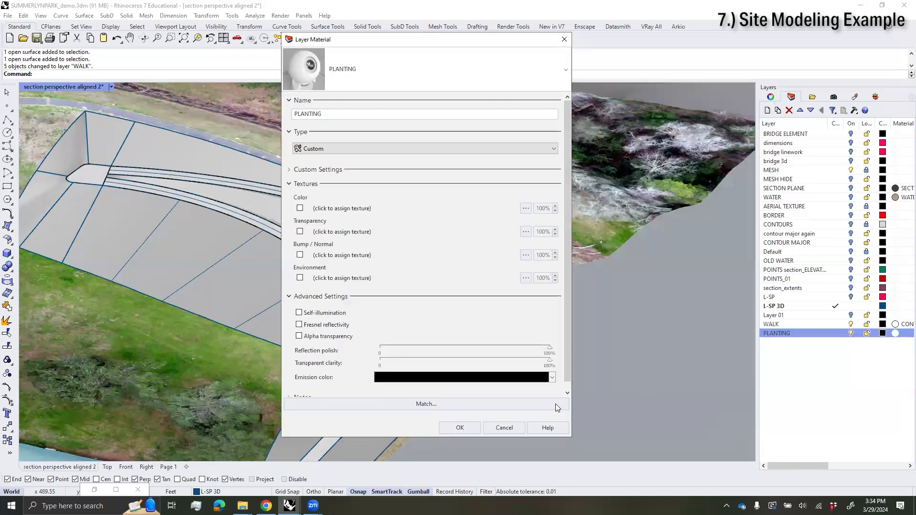
{"action": "left_click", "coordinate": [461, 429]}
Step: Select all regraded surfaces around and between the paths and move them to the PLANTING layer
{"action": "scroll", "coordinate": [454, 363], "scroll_direction": "down", "scroll_amount": 10}
{"action": "scroll", "coordinate": [415, 381], "scroll_direction": "up", "scroll_amount": 8}
{"action": "left_click", "coordinate": [415, 381]}
{"action": "left_click", "coordinate": [383, 377], "text": "shift"}
{"action": "scroll", "coordinate": [390, 358], "scroll_direction": "up", "scroll_amount": 8}
{"action": "left_click", "coordinate": [400, 322], "text": "shift"}
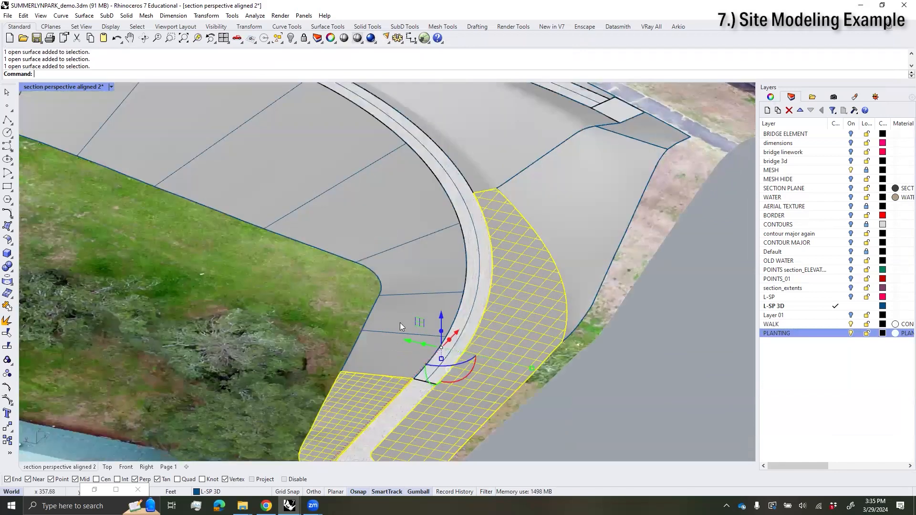
{"action": "scroll", "coordinate": [528, 191], "scroll_direction": "down", "scroll_amount": 3}
{"action": "left_click", "coordinate": [531, 167], "text": "shift"}
{"action": "left_click", "coordinate": [566, 186], "text": "shift"}
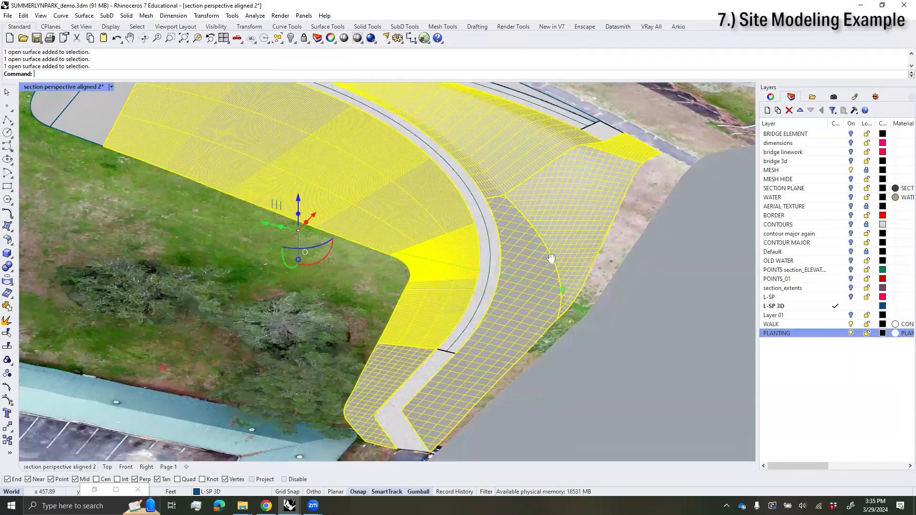
{"action": "right_click_drag", "start_coordinate": [551, 258], "coordinate": [638, 343], "text": "shift"}
{"action": "right_click_drag", "start_coordinate": [264, 269], "coordinate": [301, 330], "text": "shift"}
{"action": "left_click", "coordinate": [226, 246], "text": "shift"}
{"action": "left_click", "coordinate": [196, 205], "text": "shift"}
{"action": "left_click", "coordinate": [280, 139], "text": "shift"}
{"action": "left_click", "coordinate": [346, 148], "text": "shift"}
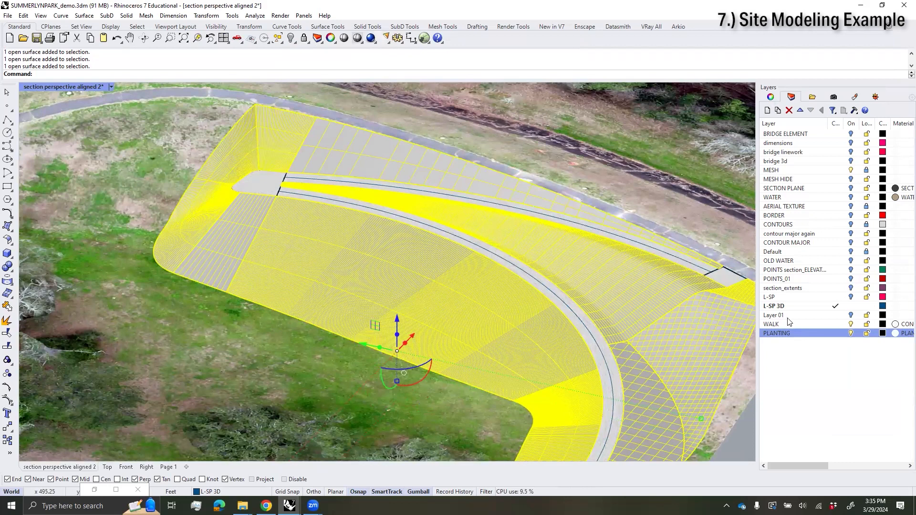
{"action": "right_click", "coordinate": [816, 329]}
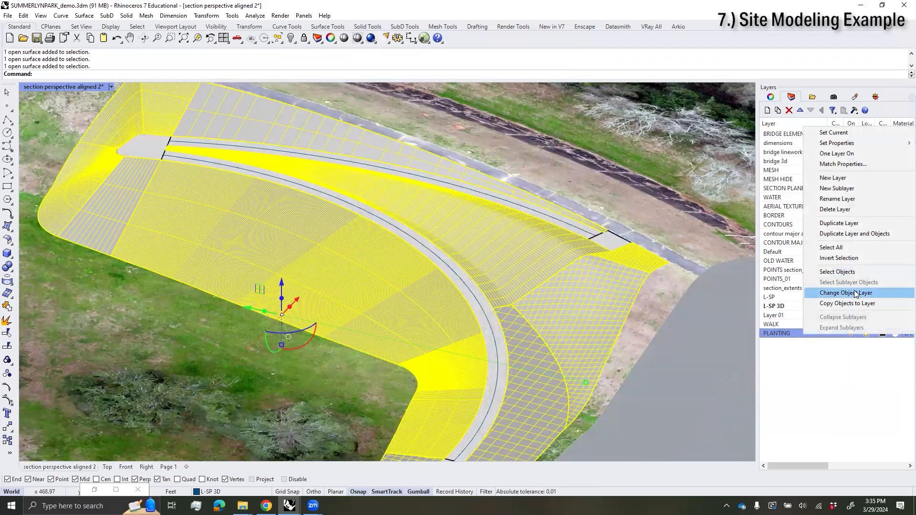
{"action": "left_click", "coordinate": [856, 293]}
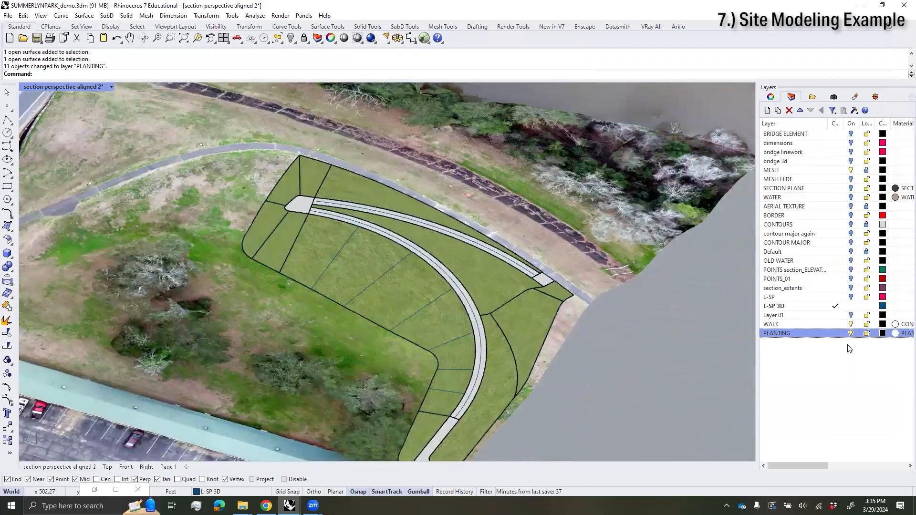
Step: Select all objects on the PLANTING layer and set the Top view to Shaded display
{"action": "right_click", "coordinate": [823, 330]}
{"action": "left_click", "coordinate": [831, 266]}
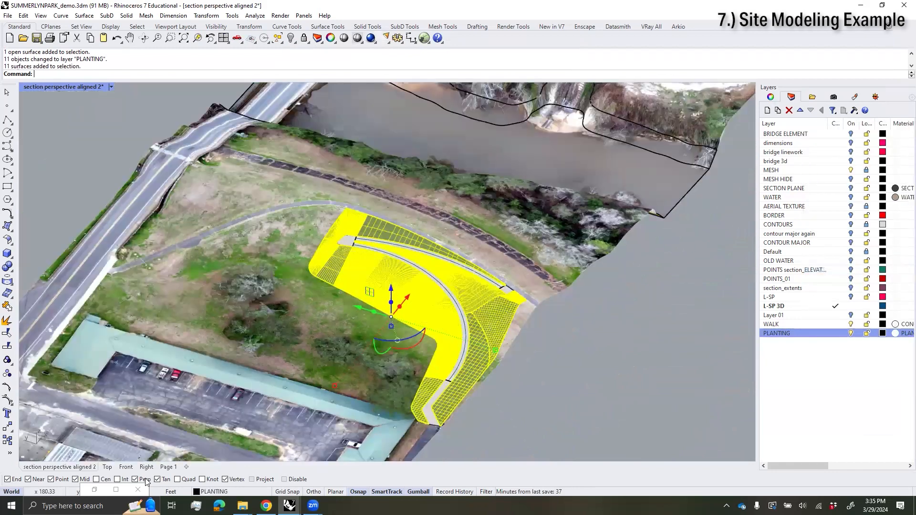
{"action": "left_click", "coordinate": [107, 467]}
{"action": "scroll", "coordinate": [347, 361], "scroll_direction": "down", "scroll_amount": 5}
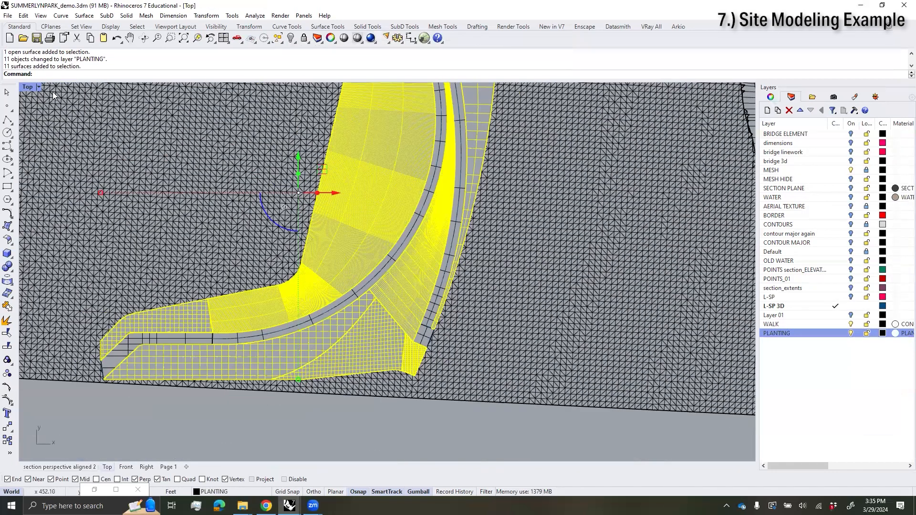
{"action": "left_click", "coordinate": [38, 87]}
{"action": "left_click", "coordinate": [47, 130]}
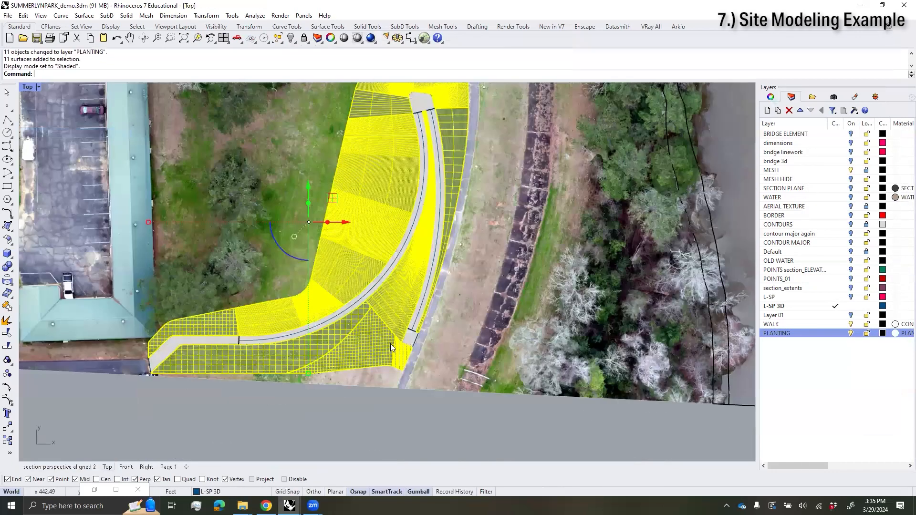
Step: Apply planar texture mapping with the UV option to the planting surfaces, using a small rectangle in the empty area below the site in Top view
{"action": "left_click", "coordinate": [771, 97]}
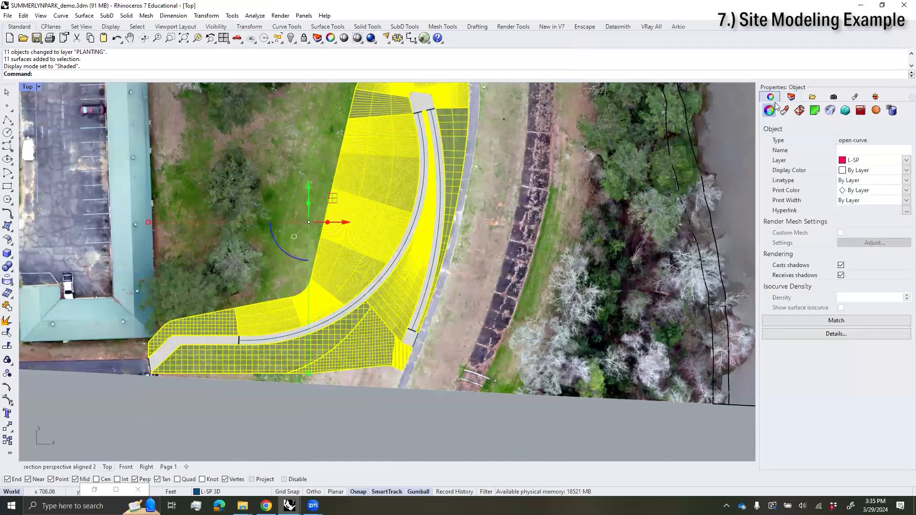
{"action": "left_click", "coordinate": [800, 111]}
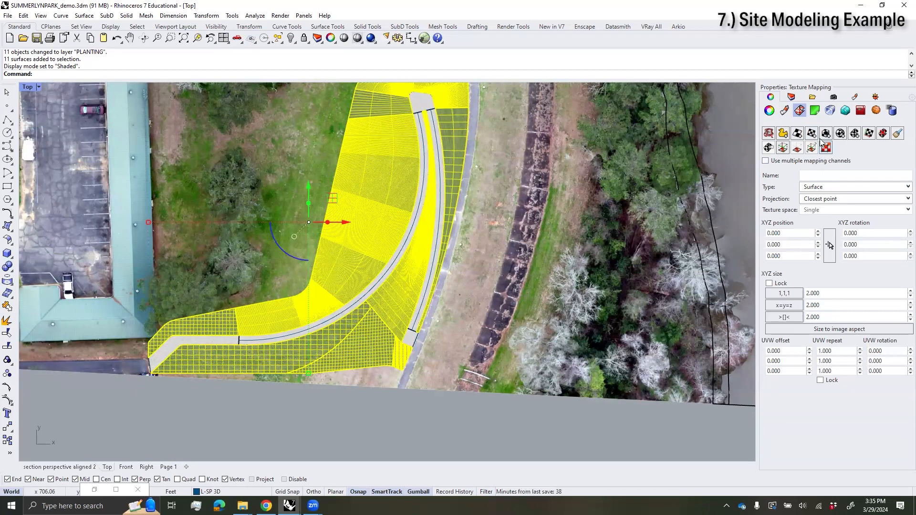
{"action": "left_click", "coordinate": [812, 135]}
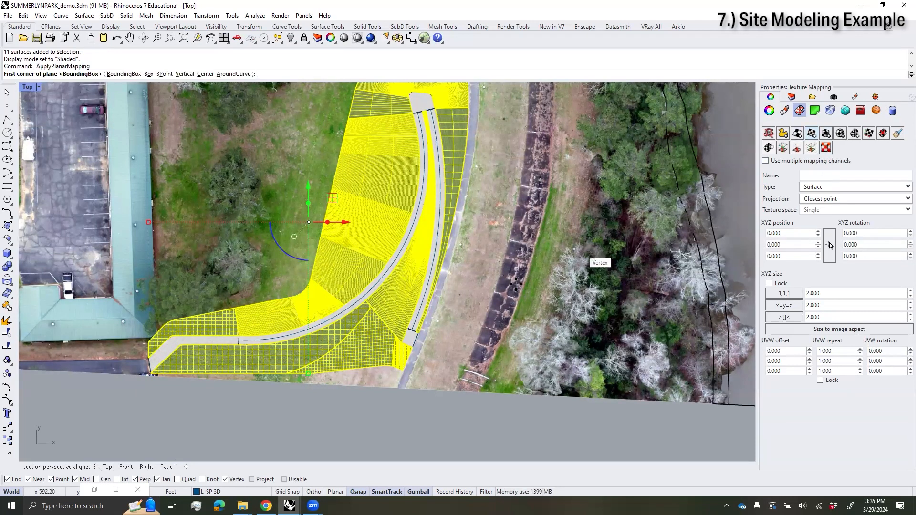
{"action": "scroll", "coordinate": [513, 309], "scroll_direction": "down", "scroll_amount": 3}
{"action": "left_click", "coordinate": [413, 268]}
{"action": "left_click", "coordinate": [463, 308]}
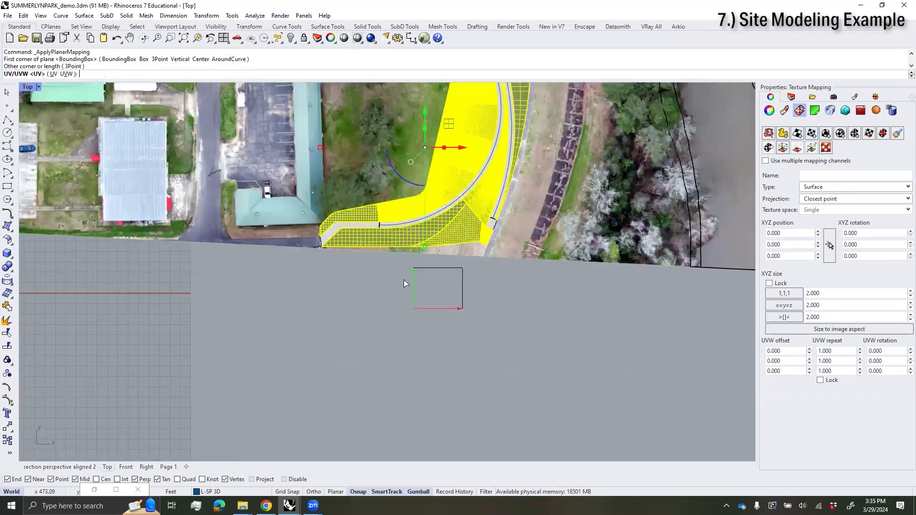
{"action": "key", "text": "Return"}
{"action": "left_click", "coordinate": [59, 467]}
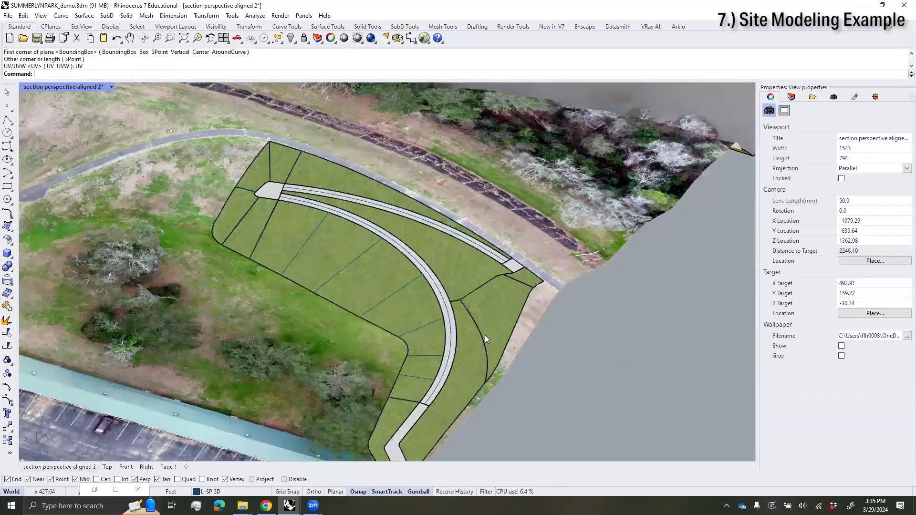
{"action": "scroll", "coordinate": [485, 334], "scroll_direction": "up", "scroll_amount": 5}
{"action": "scroll", "coordinate": [485, 332], "scroll_direction": "down", "scroll_amount": 5}
Step: Select all objects on the WALK layer and apply planar UV texture mapping using a small rectangle in the Top view
{"action": "left_click", "coordinate": [791, 97]}
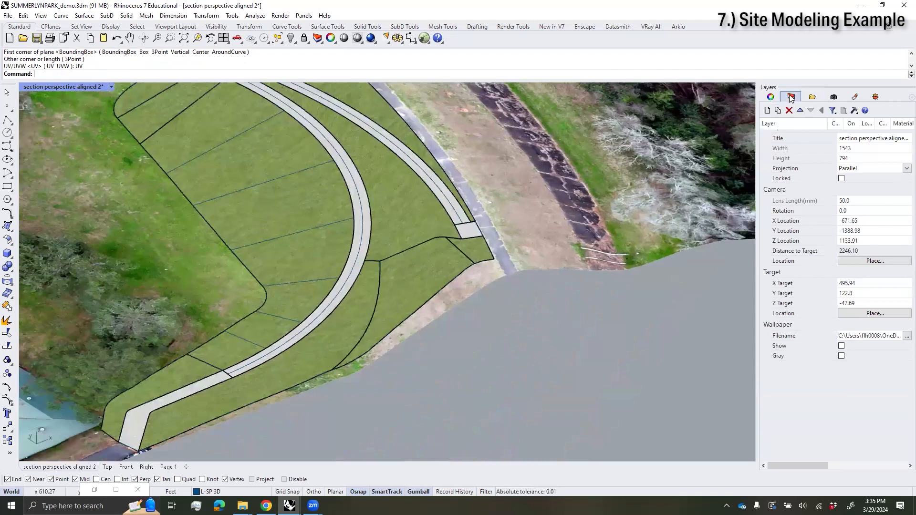
{"action": "left_click", "coordinate": [823, 322]}
{"action": "right_click", "coordinate": [823, 323]}
{"action": "left_click", "coordinate": [814, 260]}
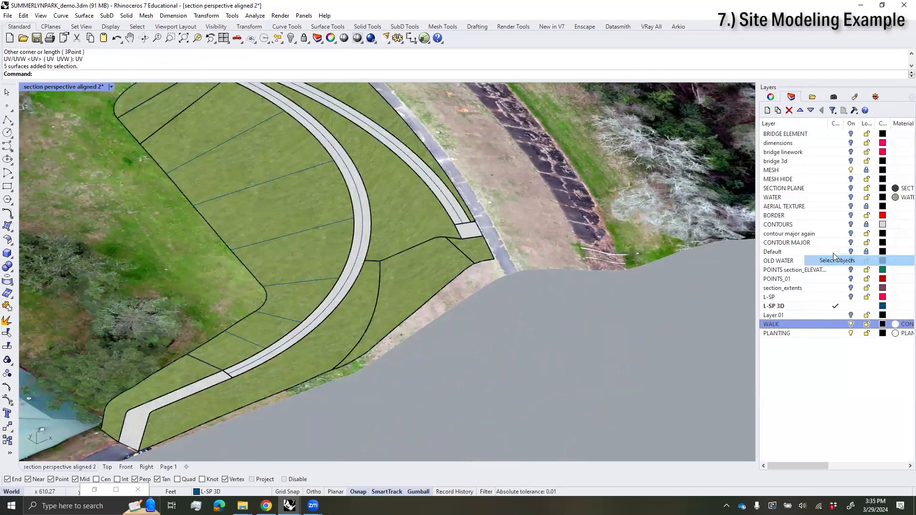
{"action": "left_click", "coordinate": [773, 97]}
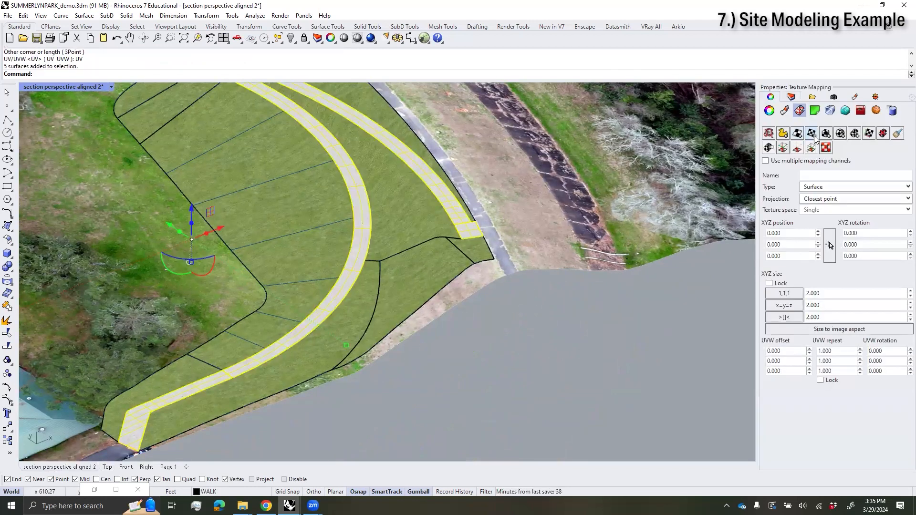
{"action": "left_click", "coordinate": [814, 138]}
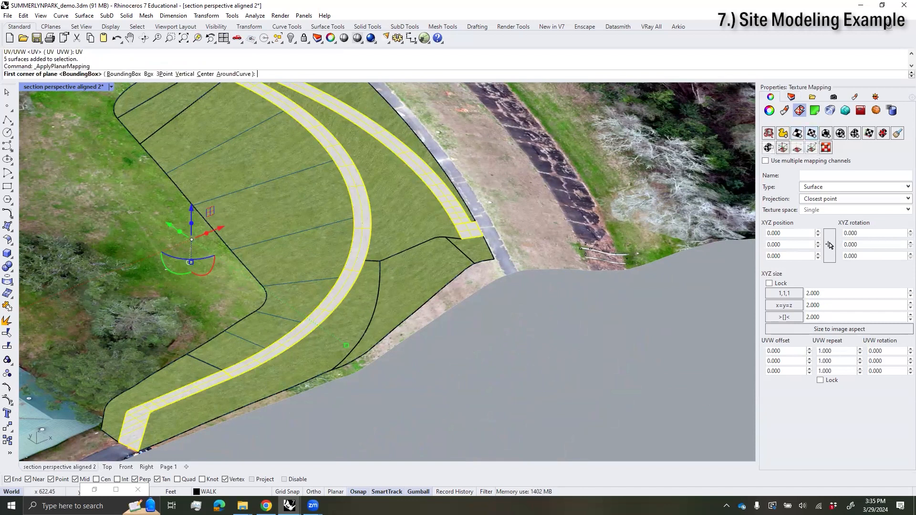
{"action": "left_click", "coordinate": [107, 468]}
{"action": "left_click", "coordinate": [428, 278]}
{"action": "left_click", "coordinate": [457, 301]}
{"action": "left_click", "coordinate": [48, 74]}
{"action": "left_click", "coordinate": [59, 467]}
{"action": "key", "text": "Escape"}
{"action": "scroll", "coordinate": [426, 311], "scroll_direction": "up", "scroll_amount": 5}
{"action": "right_click_drag", "start_coordinate": [425, 310], "coordinate": [459, 292]}
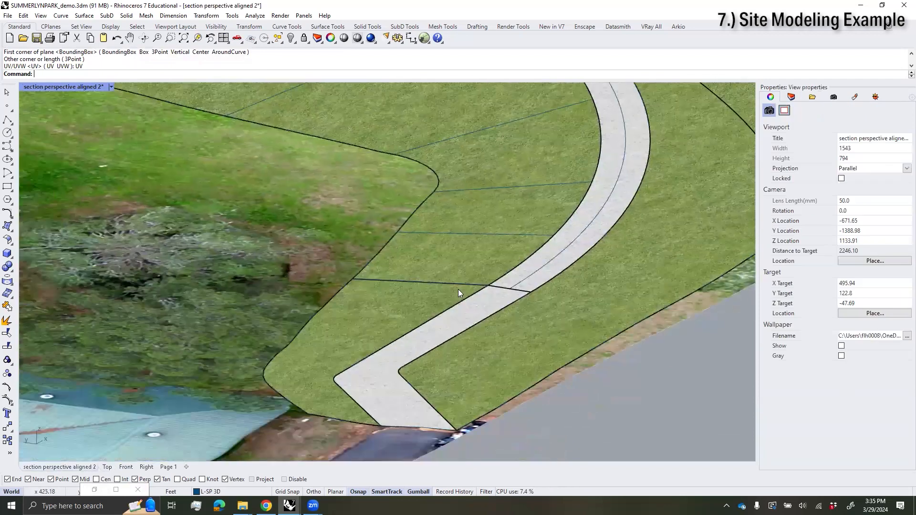
Step: Create a new layer named CONTOUR below the PLANTING layer and make it the current layer
{"action": "scroll", "coordinate": [478, 269], "scroll_direction": "down", "scroll_amount": 8}
{"action": "scroll", "coordinate": [570, 247], "scroll_direction": "down", "scroll_amount": 6}
{"action": "right_click_drag", "start_coordinate": [570, 247], "coordinate": [537, 277]}
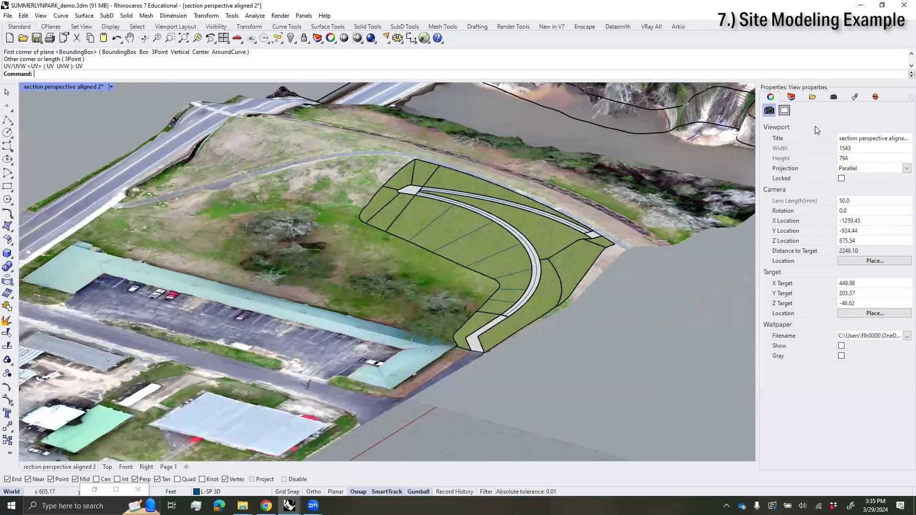
{"action": "left_click", "coordinate": [792, 96]}
{"action": "left_click", "coordinate": [822, 334]}
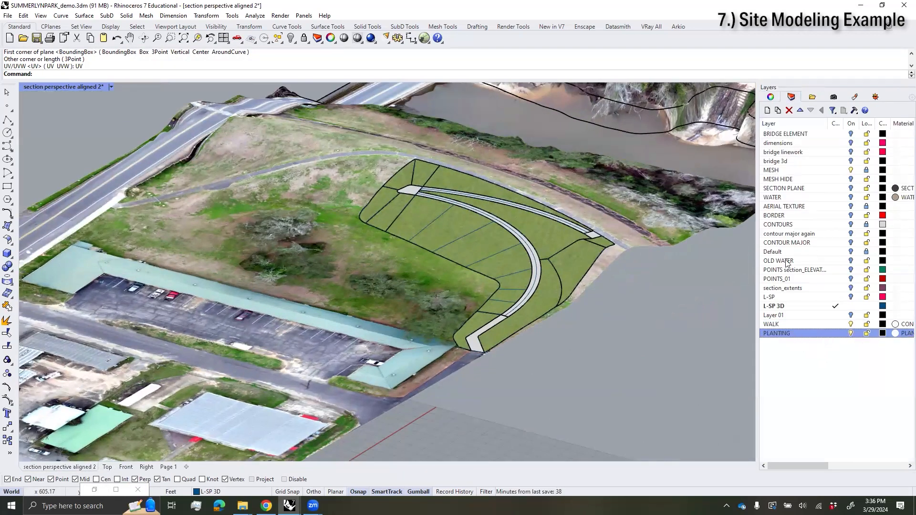
{"action": "left_click", "coordinate": [767, 111]}
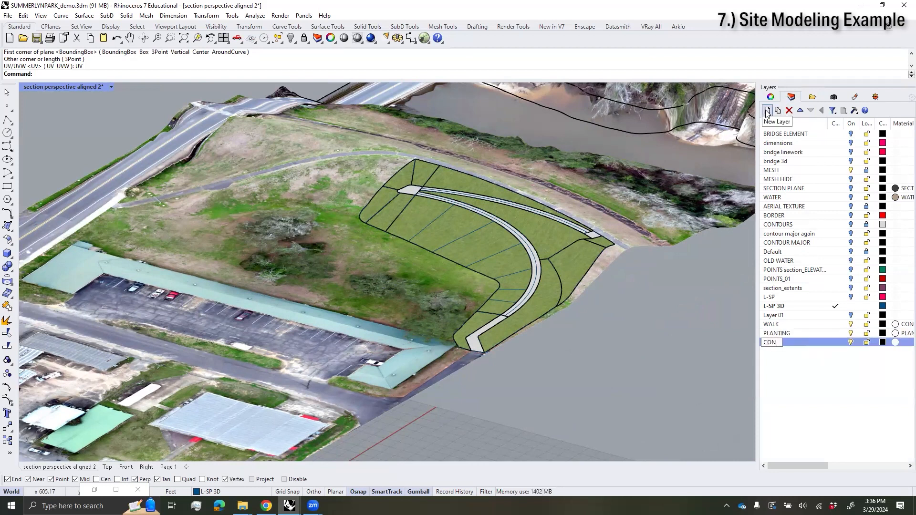
{"action": "type", "text": "CON"}
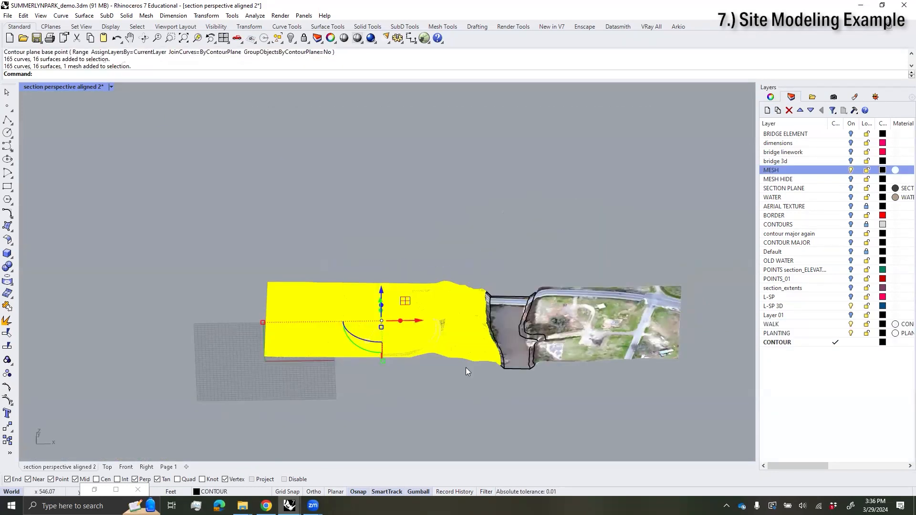
Step: Contour the terrain mesh and the path and planting surfaces along the vertical direction in the Front view, at 1.00-foot spacing
{"action": "right_click_drag", "start_coordinate": [466, 368], "coordinate": [510, 349]}
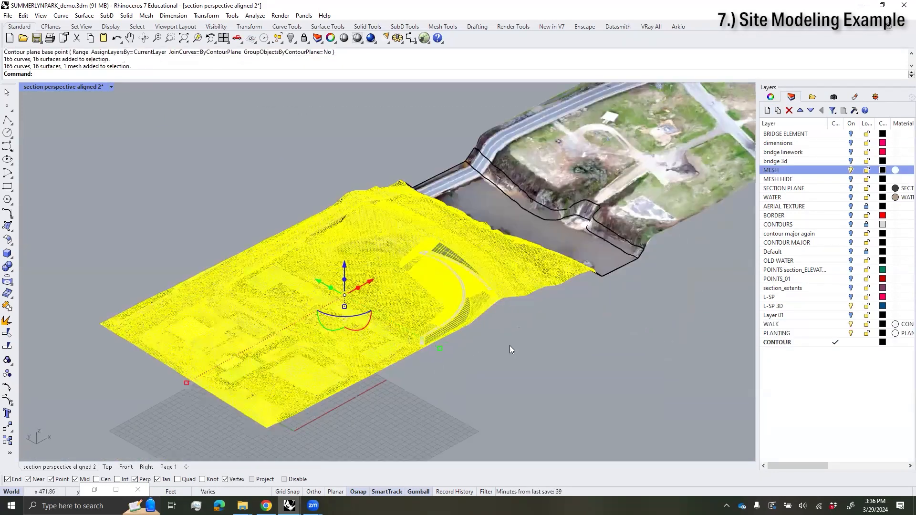
{"action": "type", "text": "Contour"}
{"action": "key", "text": "Return"}
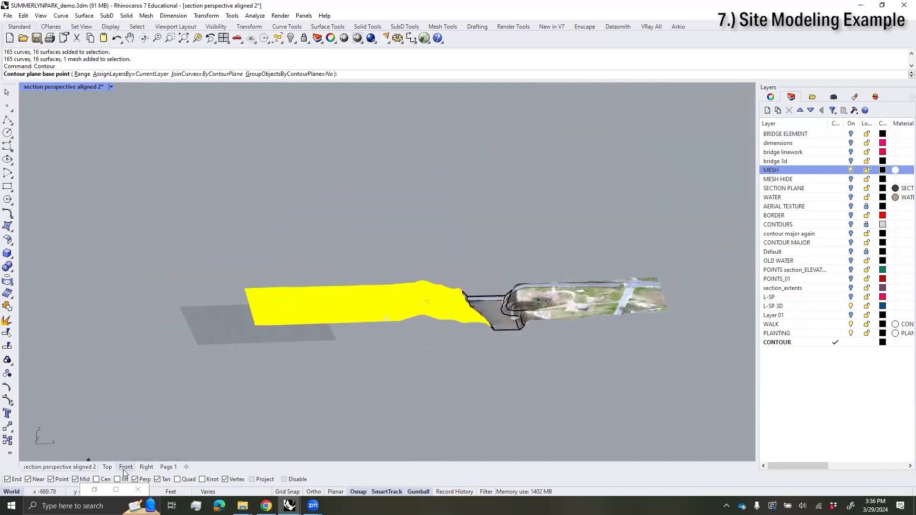
{"action": "left_click", "coordinate": [125, 469]}
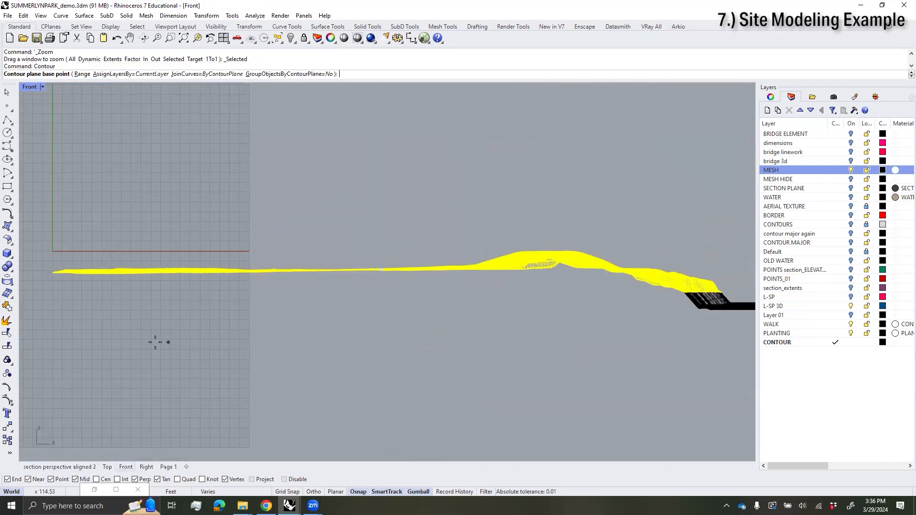
{"action": "left_click", "coordinate": [62, 377]}
{"action": "left_click", "coordinate": [82, 159]}
{"action": "key", "text": "Return"}
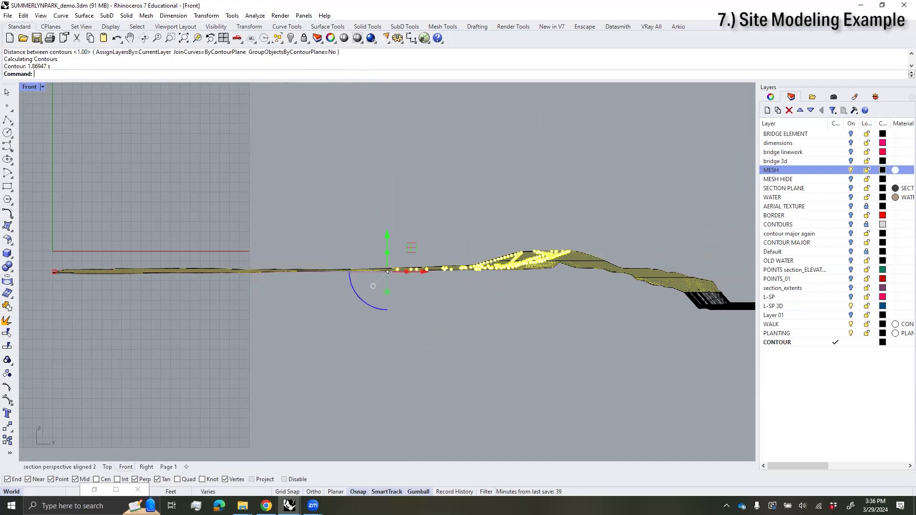
Step: Select and delete all point objects generated with the contours, and lock the MESH layer
{"action": "left_click", "coordinate": [63, 467]}
{"action": "scroll", "coordinate": [391, 366], "scroll_direction": "up", "scroll_amount": 10}
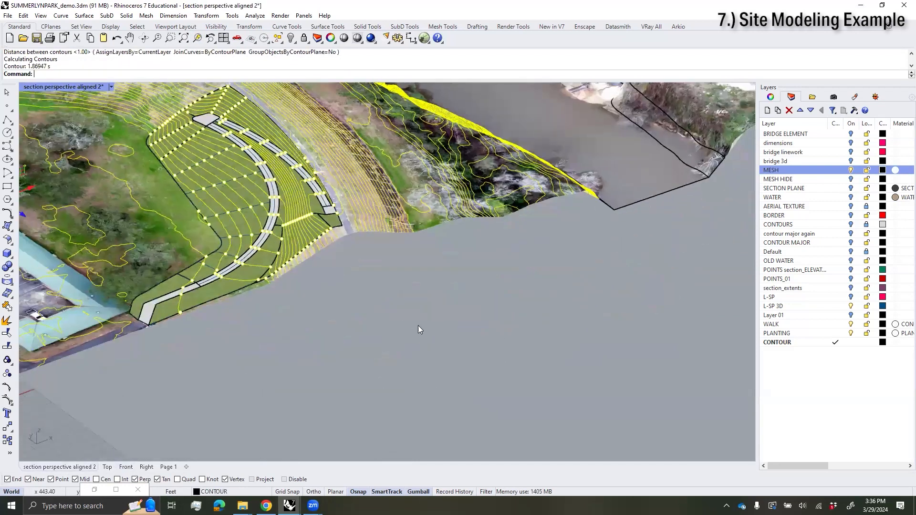
{"action": "right_click_drag", "start_coordinate": [490, 323], "coordinate": [456, 290]}
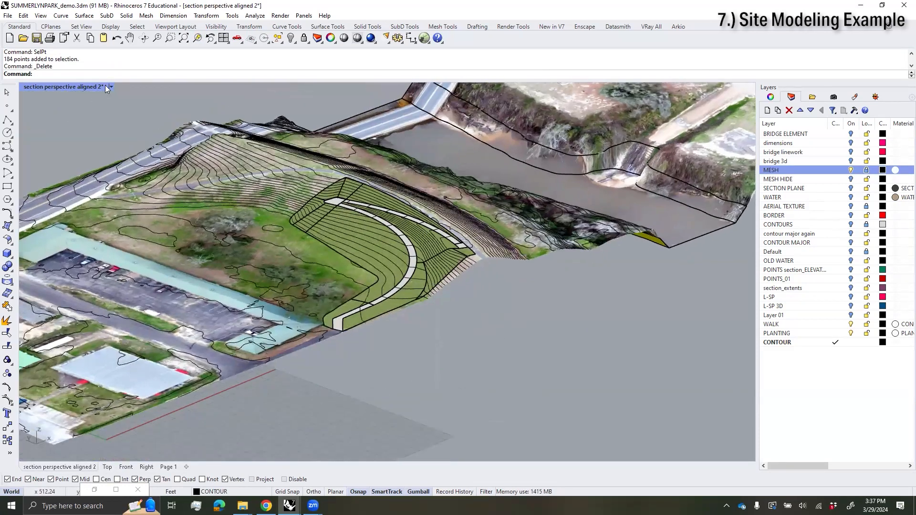
Step: Set the section perspective view to Rendered display and examine the contours over the regraded site
{"action": "left_click", "coordinate": [114, 87]}
{"action": "left_click", "coordinate": [79, 142]}
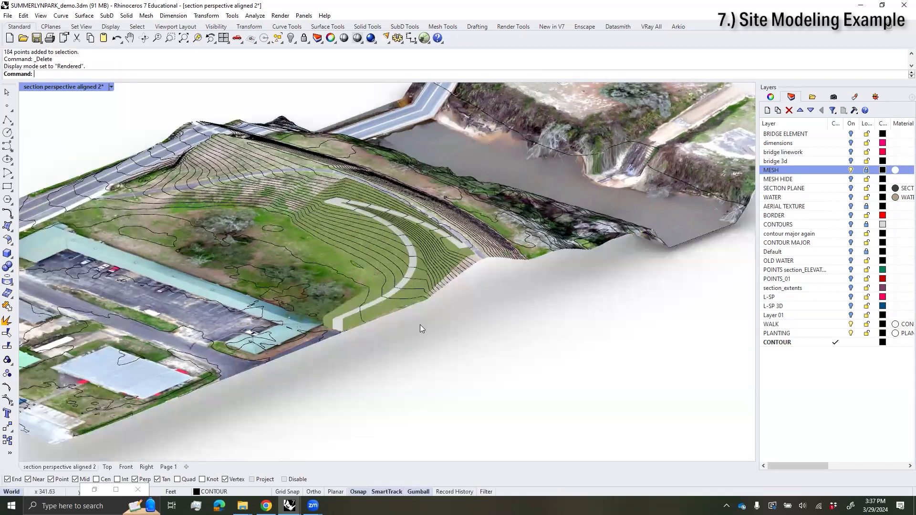
{"action": "right_click_drag", "start_coordinate": [532, 392], "coordinate": [458, 258]}
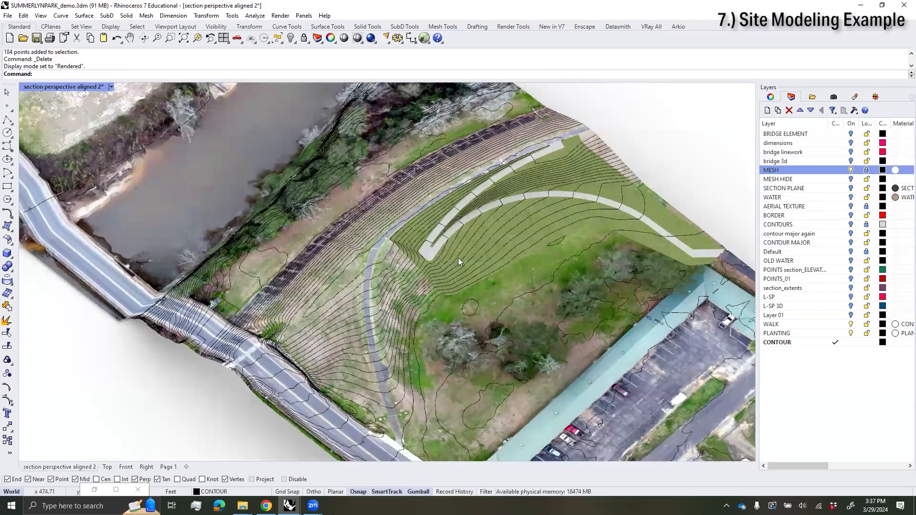
{"action": "scroll", "coordinate": [458, 258], "scroll_direction": "up", "scroll_amount": 5}
{"action": "scroll", "coordinate": [550, 176], "scroll_direction": "down", "scroll_amount": 3}
{"action": "right_click_drag", "start_coordinate": [513, 212], "coordinate": [489, 250]}
{"action": "right_click_drag", "start_coordinate": [478, 284], "coordinate": [507, 288]}
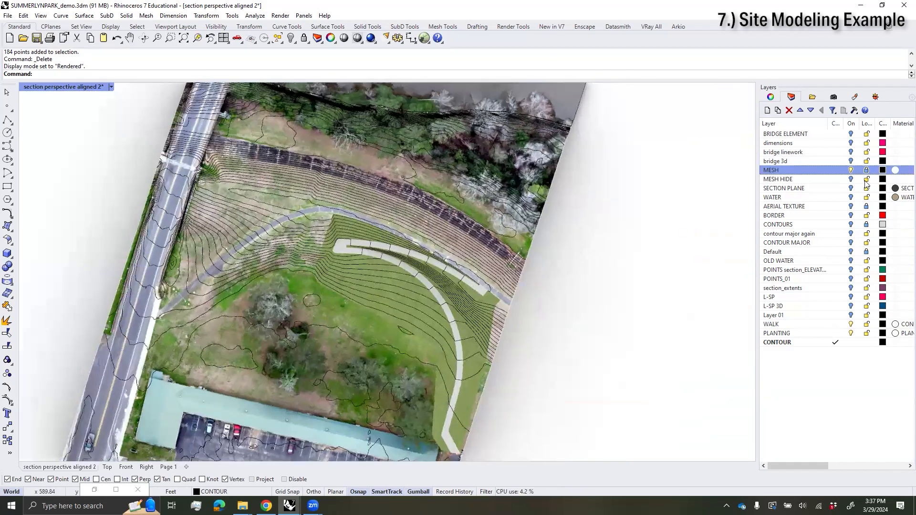
Step: Turn off the MESH, WALK and PLANTING layers and set the perspective view to Wireframe display to isolate the contours
{"action": "left_click", "coordinate": [851, 169]}
{"action": "left_click", "coordinate": [871, 333]}
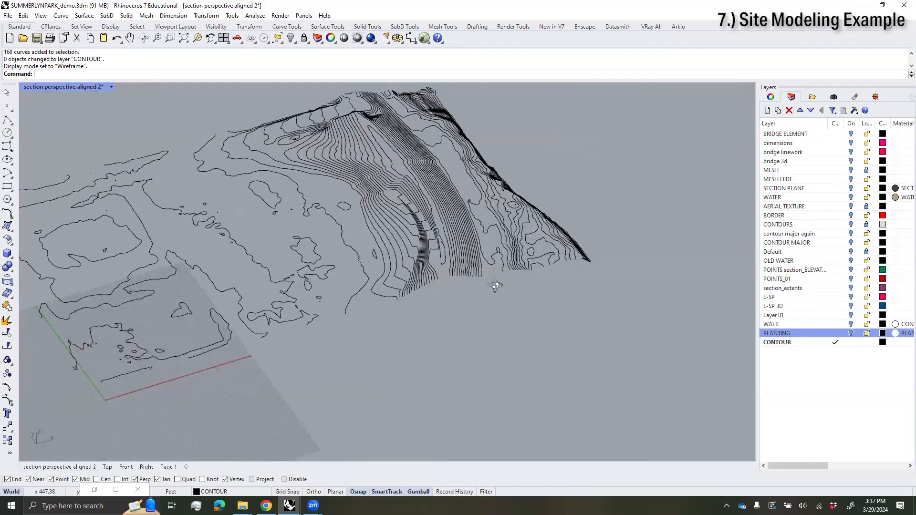
{"action": "scroll", "coordinate": [463, 304], "scroll_direction": "up", "scroll_amount": 5}
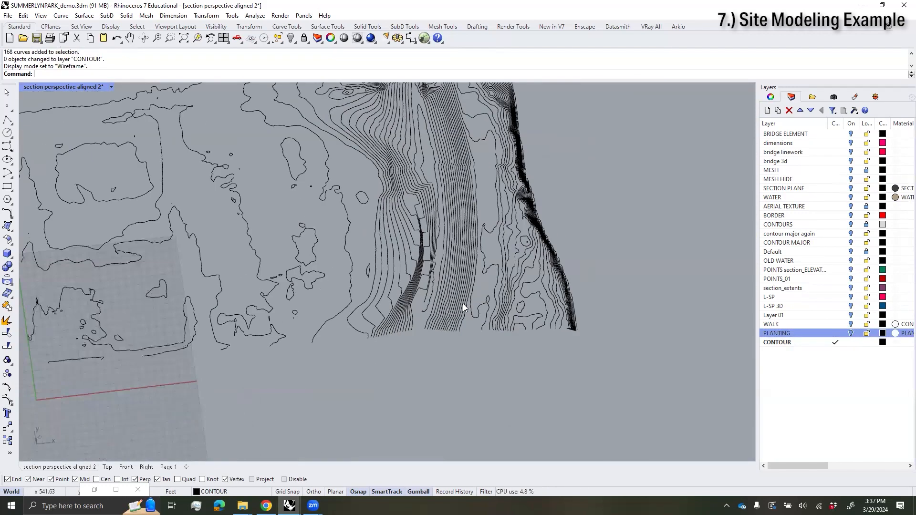
{"action": "right_click_drag", "start_coordinate": [463, 304], "coordinate": [431, 224]}
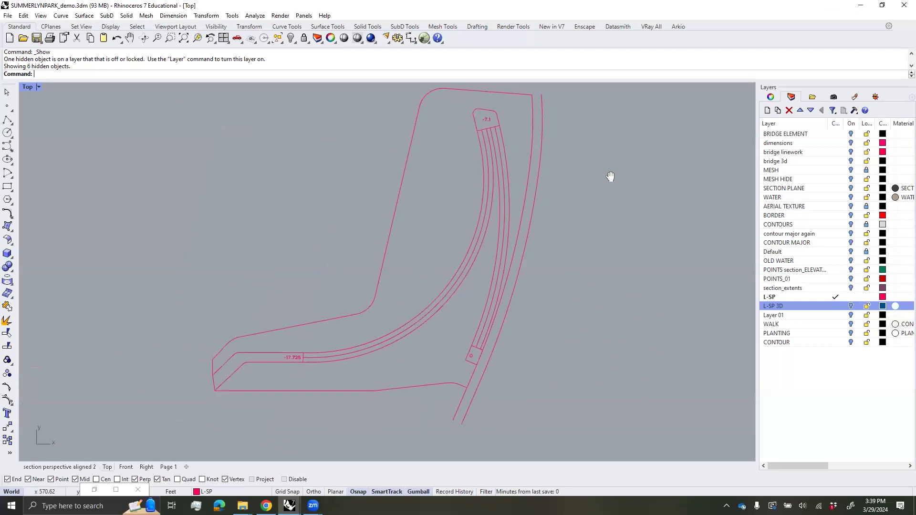
Step: Turn on the CONTOUR, PLANTING, WALK and MESH layers over the L-SP linework
{"action": "right_click_drag", "start_coordinate": [610, 177], "coordinate": [611, 171]}
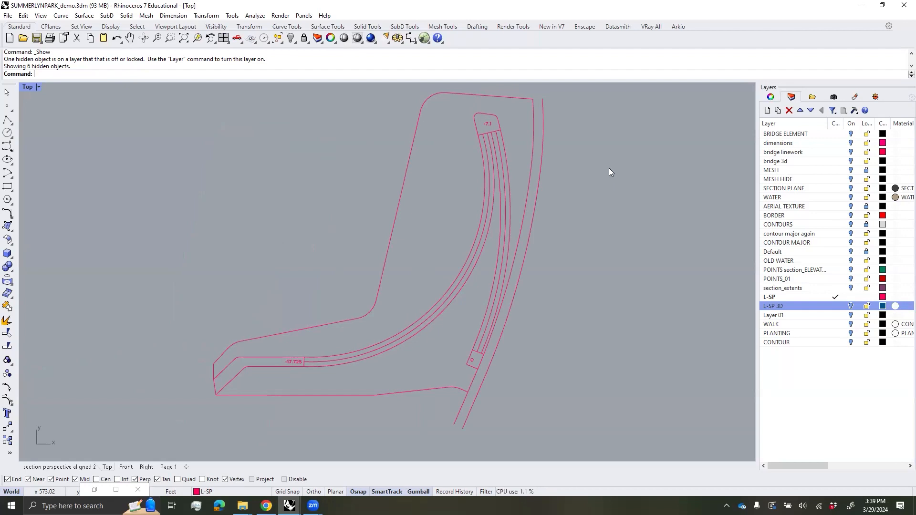
{"action": "left_click", "coordinate": [852, 343]}
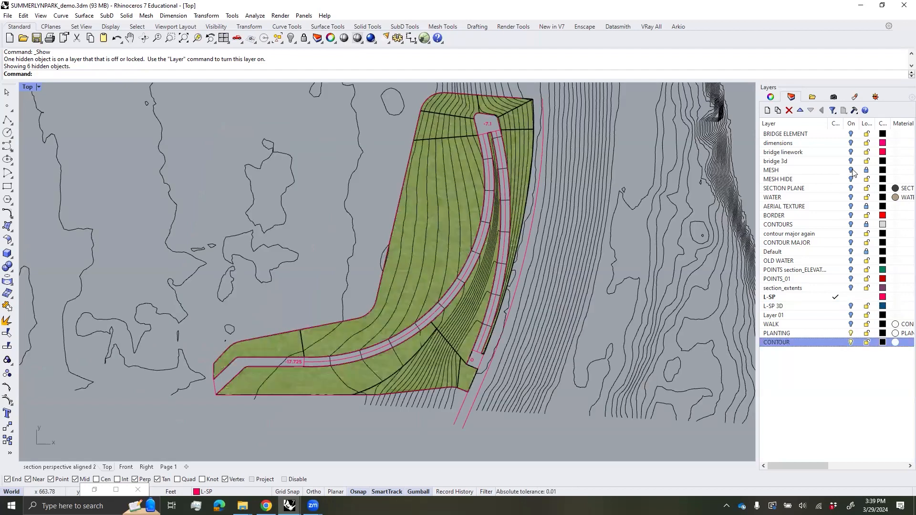
{"action": "left_click", "coordinate": [851, 170]}
Step: In the section perspective view, make WALK the current layer and turn off the L-SP layer
{"action": "left_click", "coordinate": [59, 467]}
{"action": "right_click_drag", "start_coordinate": [515, 329], "coordinate": [555, 308]}
{"action": "scroll", "coordinate": [555, 308], "scroll_direction": "up", "scroll_amount": 2}
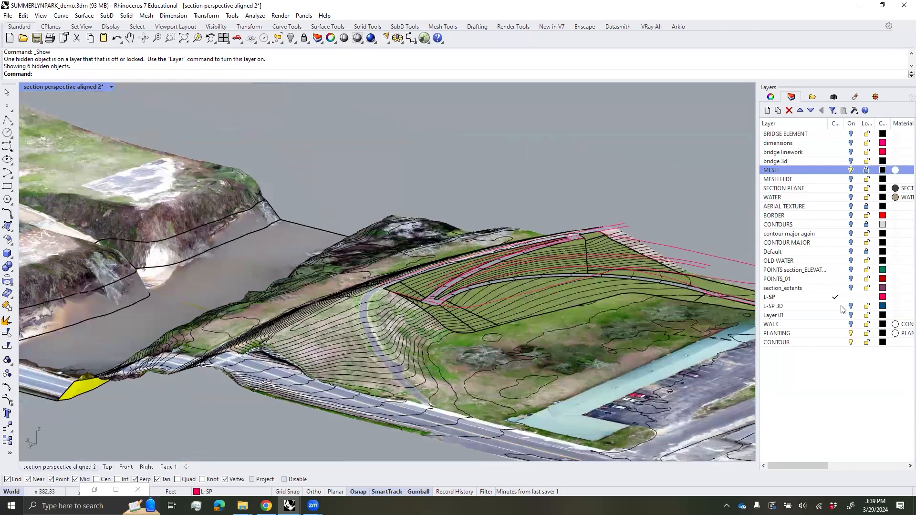
{"action": "double_click", "coordinate": [829, 334]}
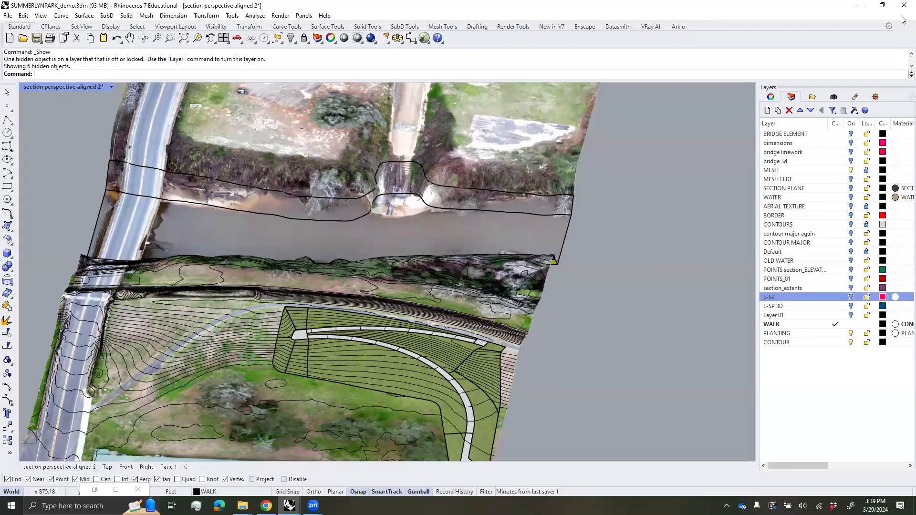